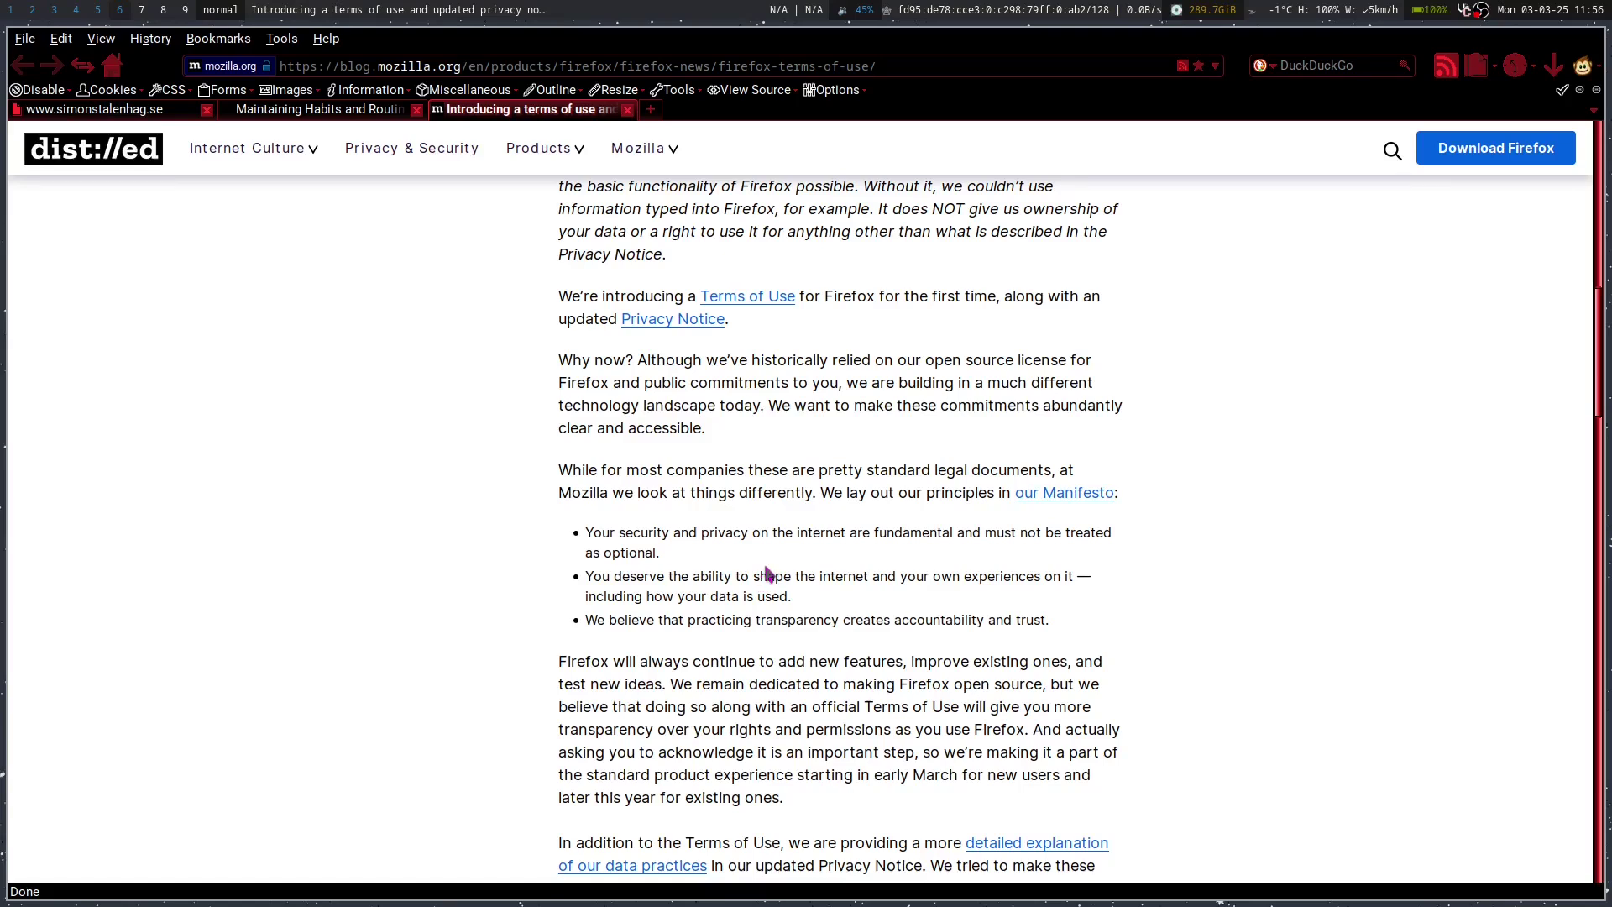
Step: Switch to the Brave browser, open its settings from the sidebar and clear the Sidebar search filter
mouse_move(641, 148)
key("alt+Tab")
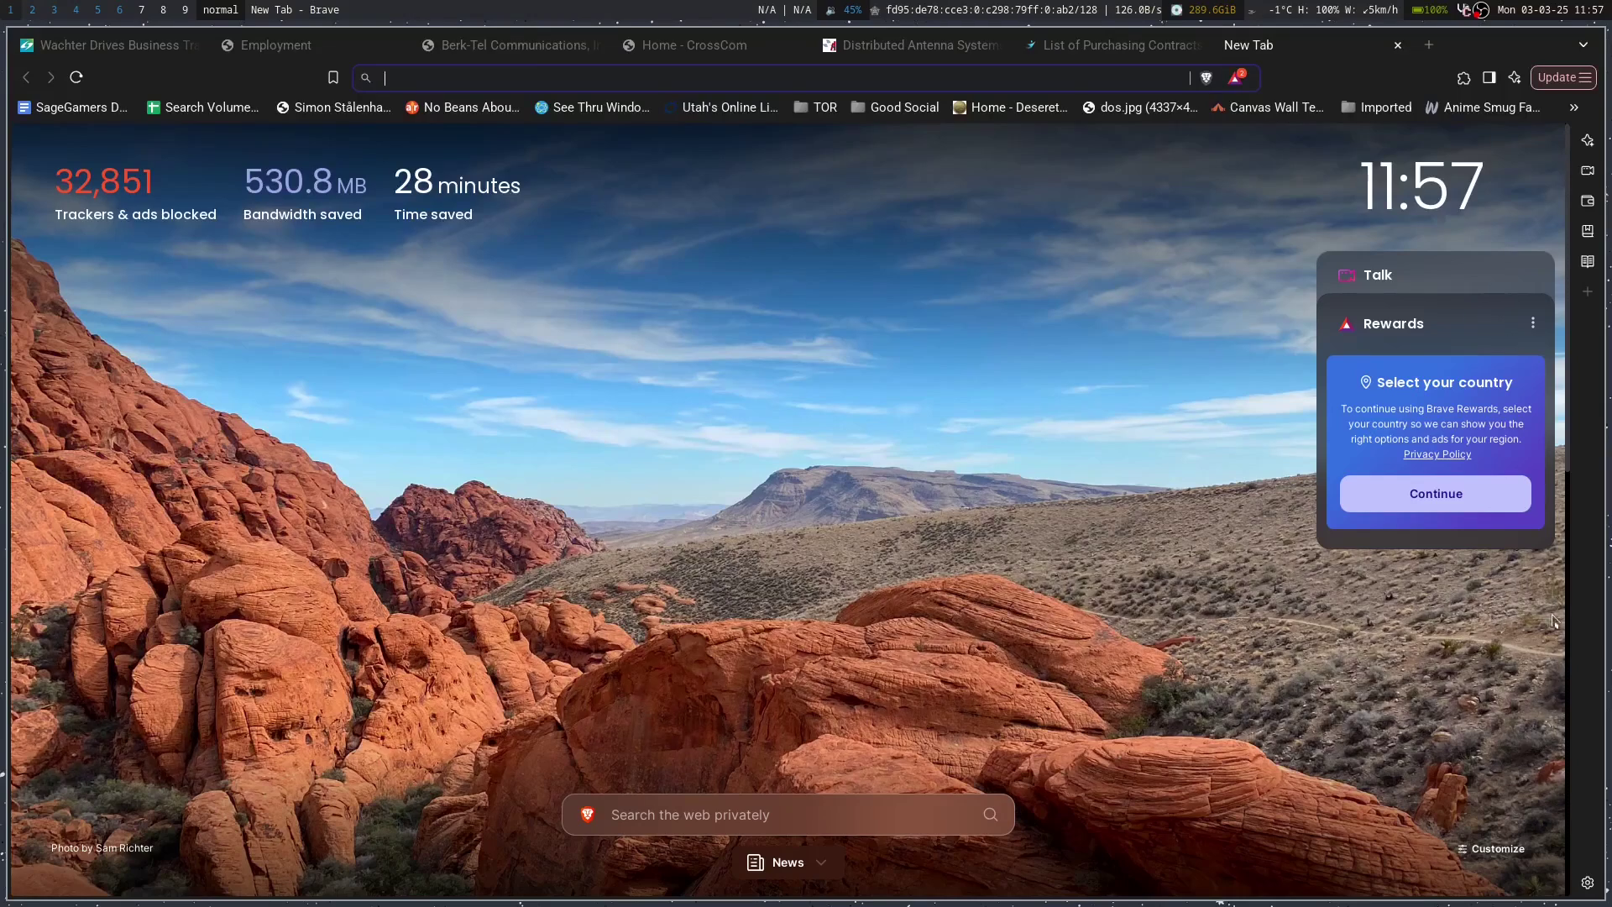
left_click(1585, 879)
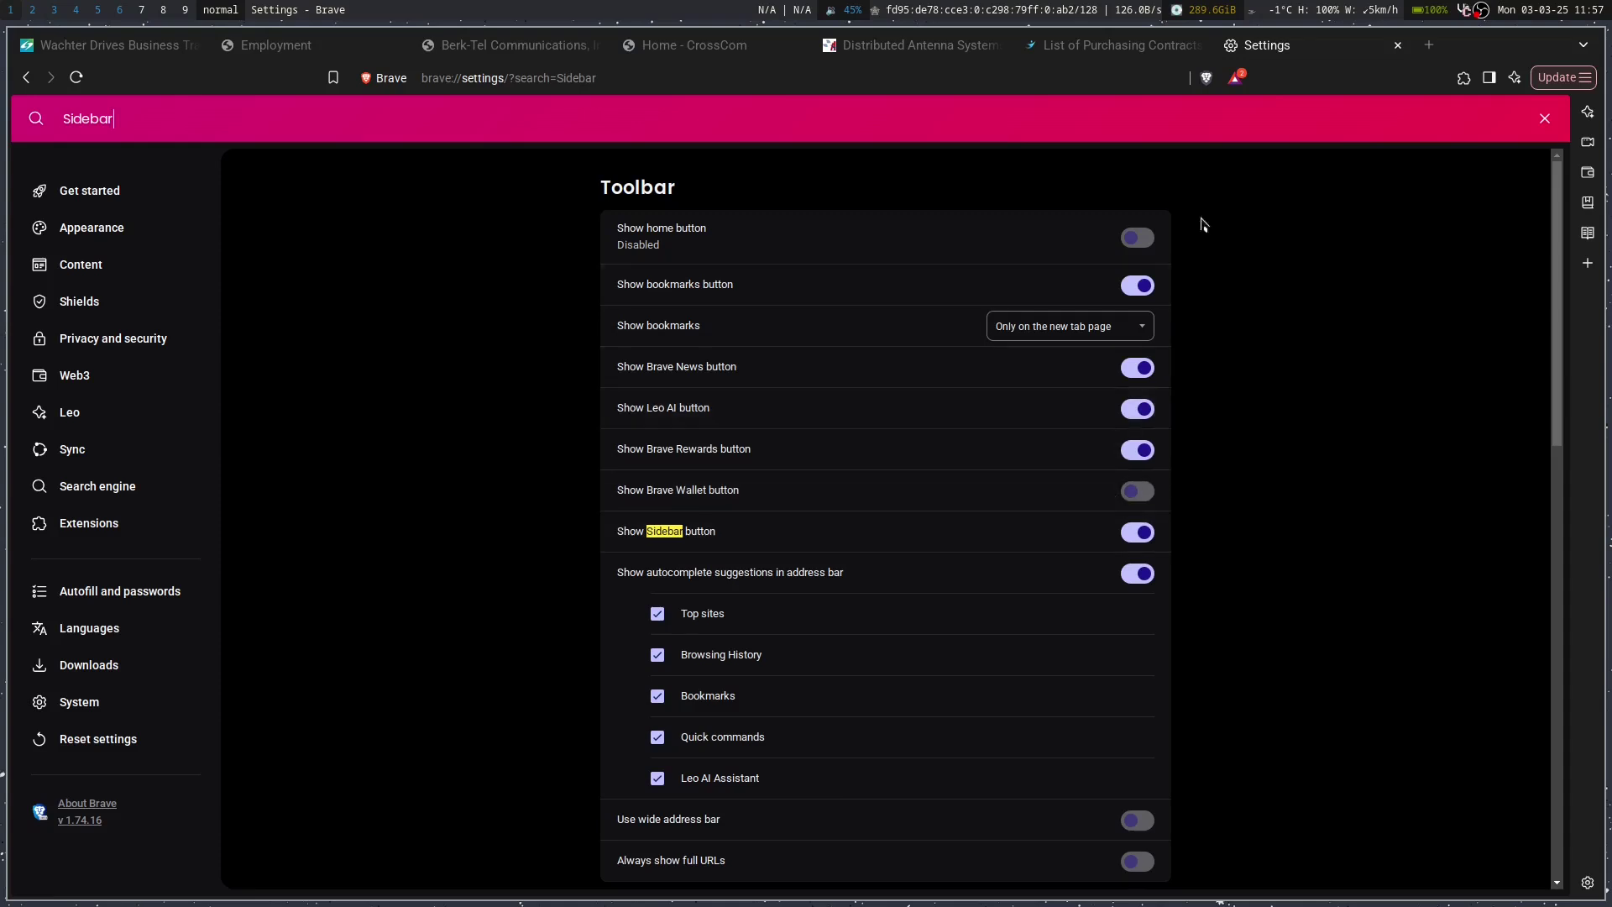
left_click(1545, 119)
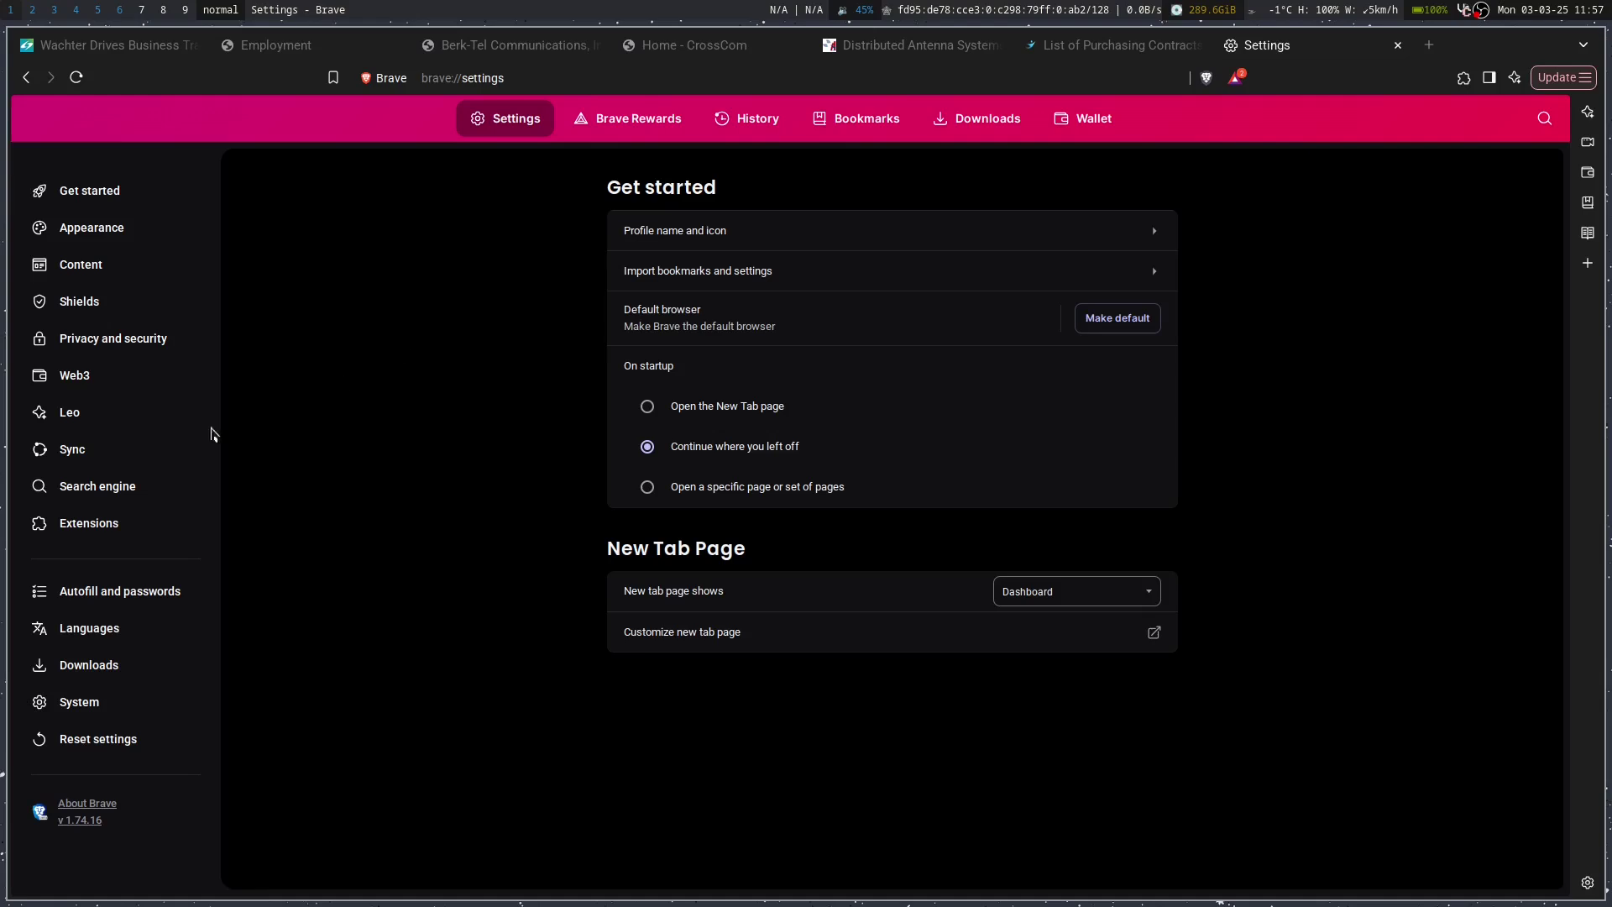
Step: Review Brave's Web3 wallet and domain settings and return to the Get started section
left_click(60, 378)
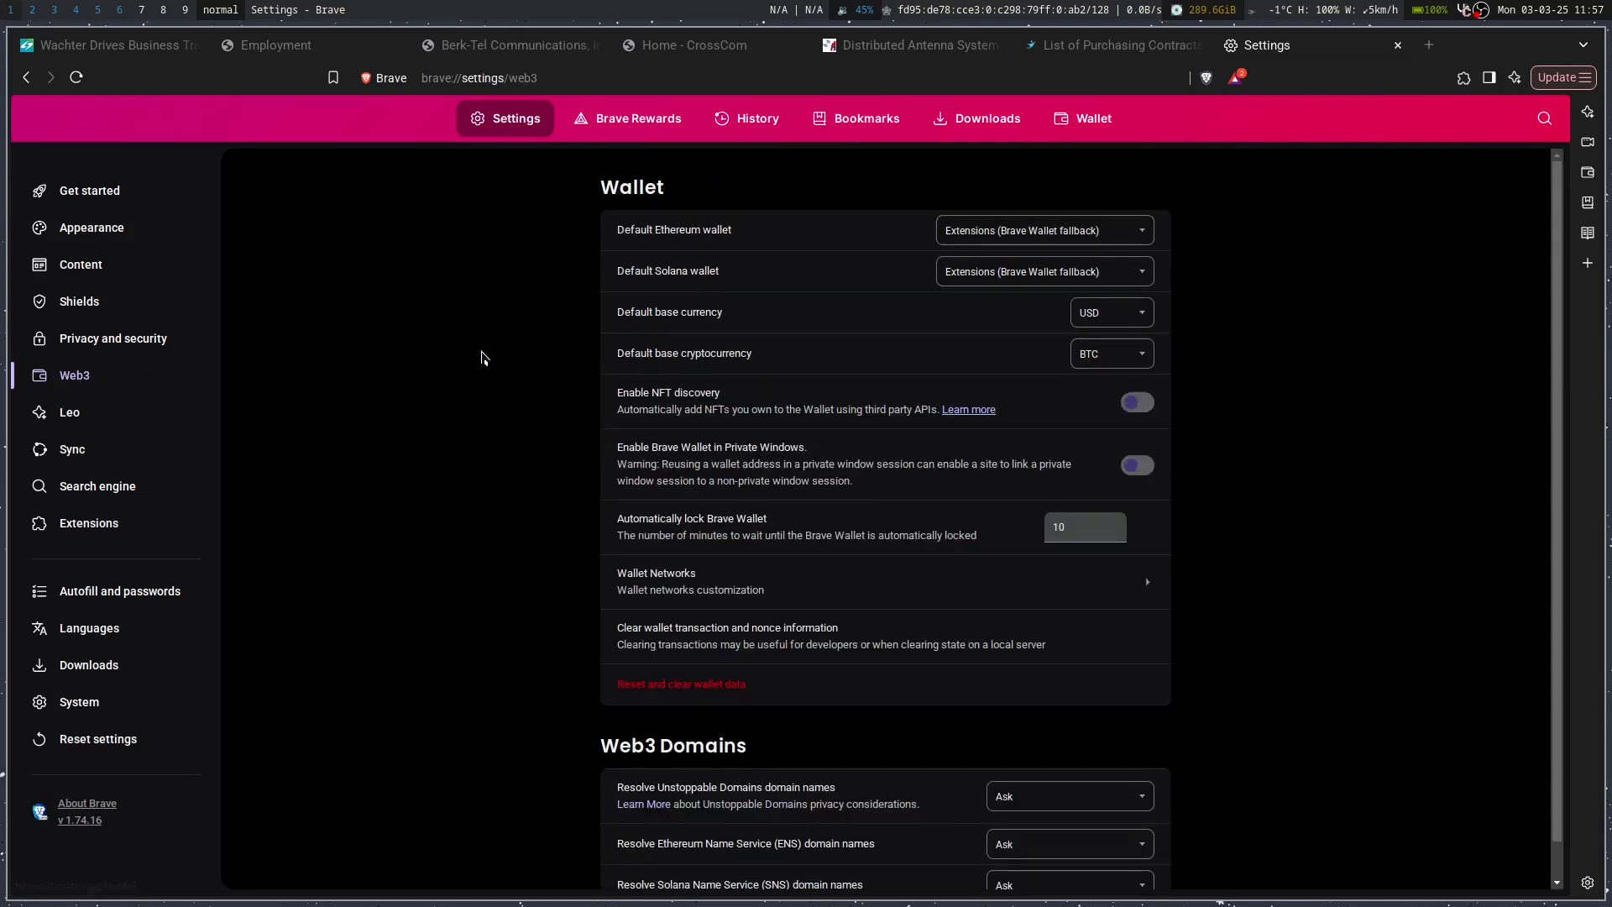
scroll(481, 359, "down", 1)
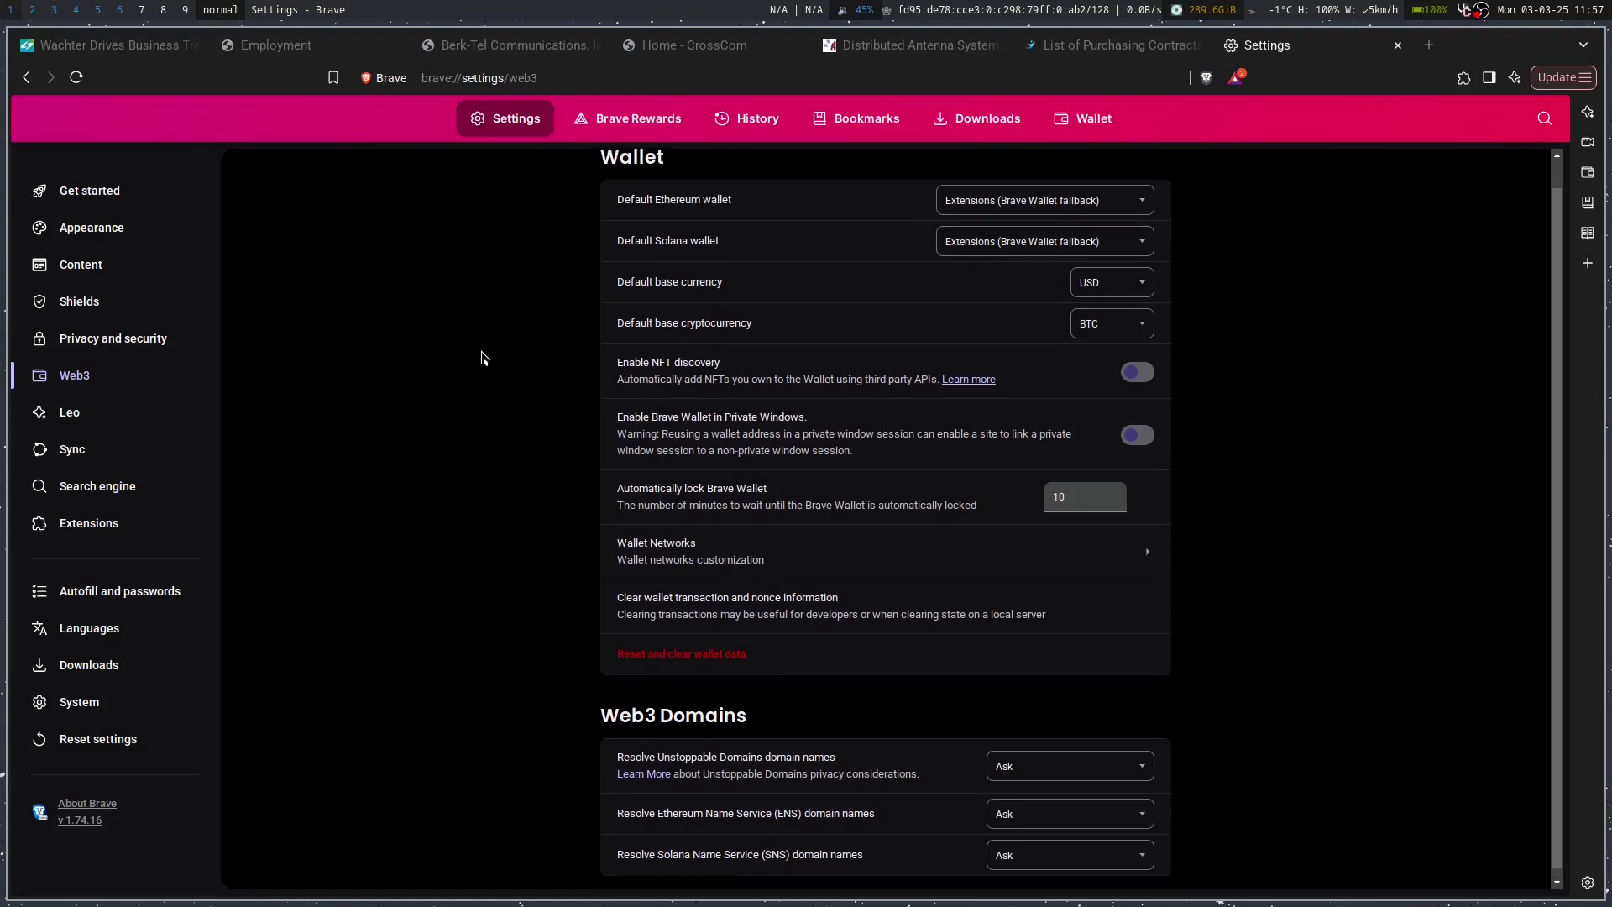
scroll(481, 358, "up", 1)
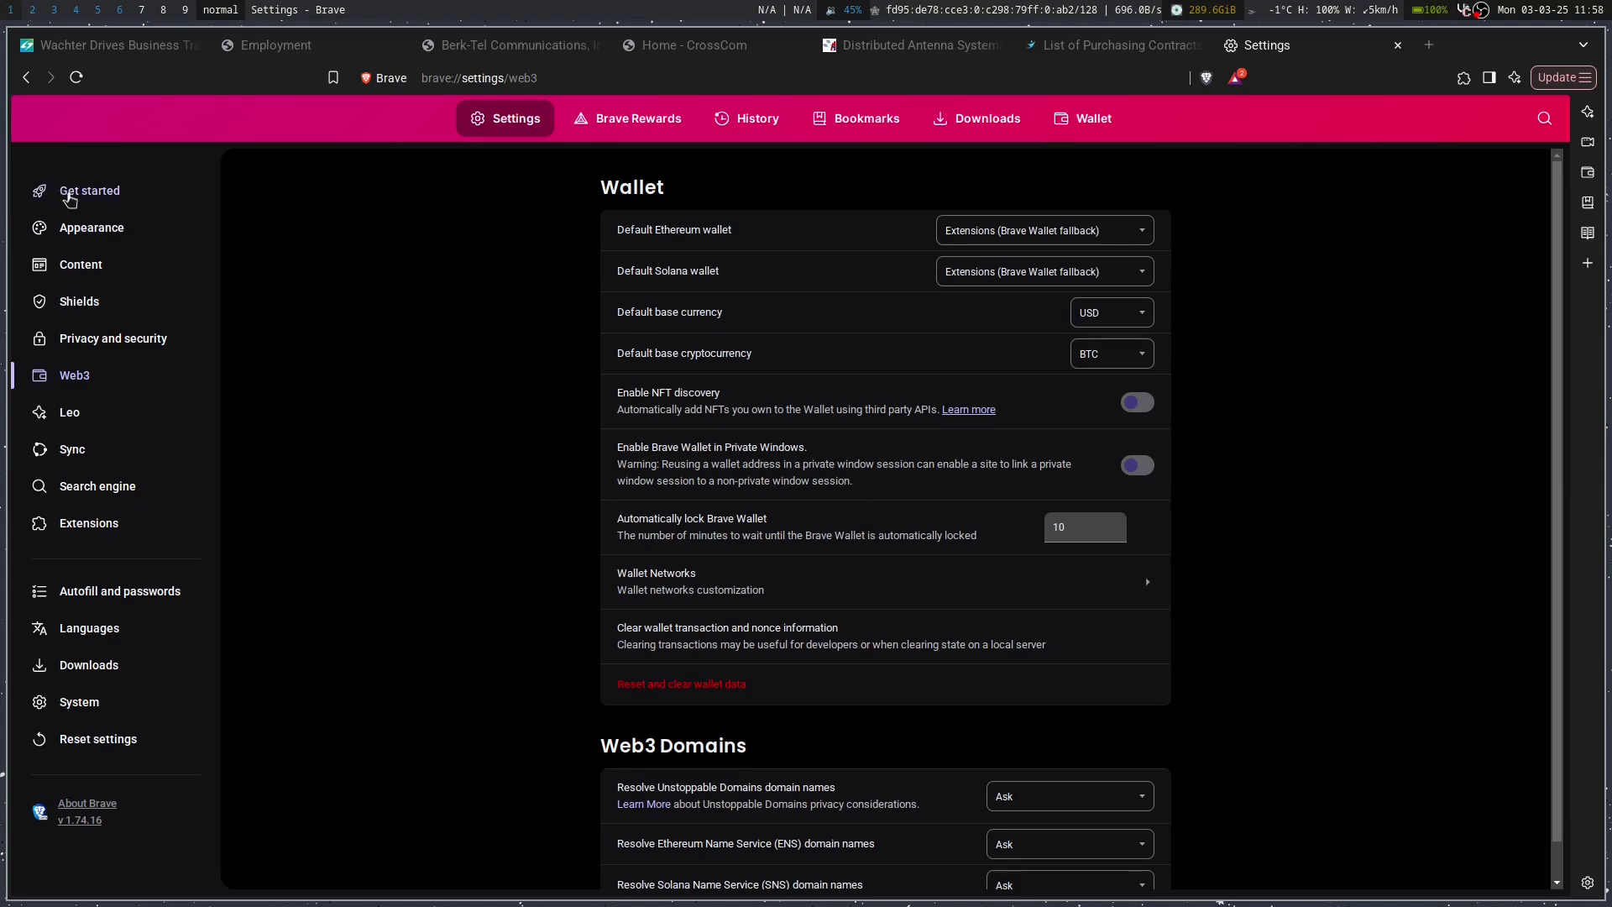
left_click(108, 200)
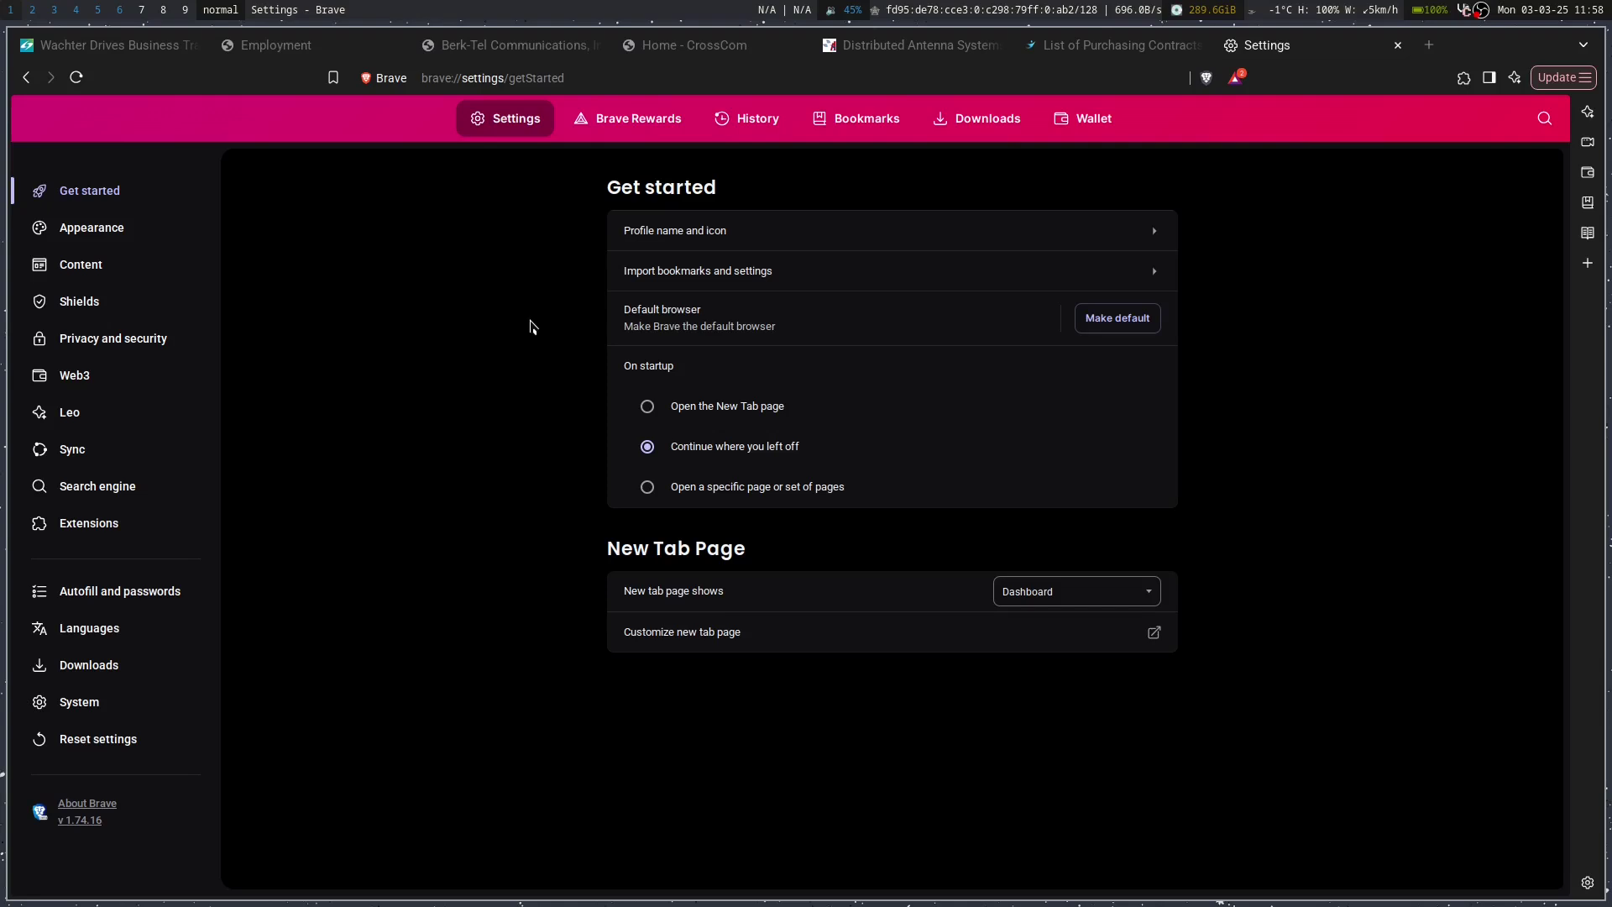
Step: Close the Brave window, switch to the Midori browser and dismiss its update notice
key("ctrl+shift+w")
key("Return")
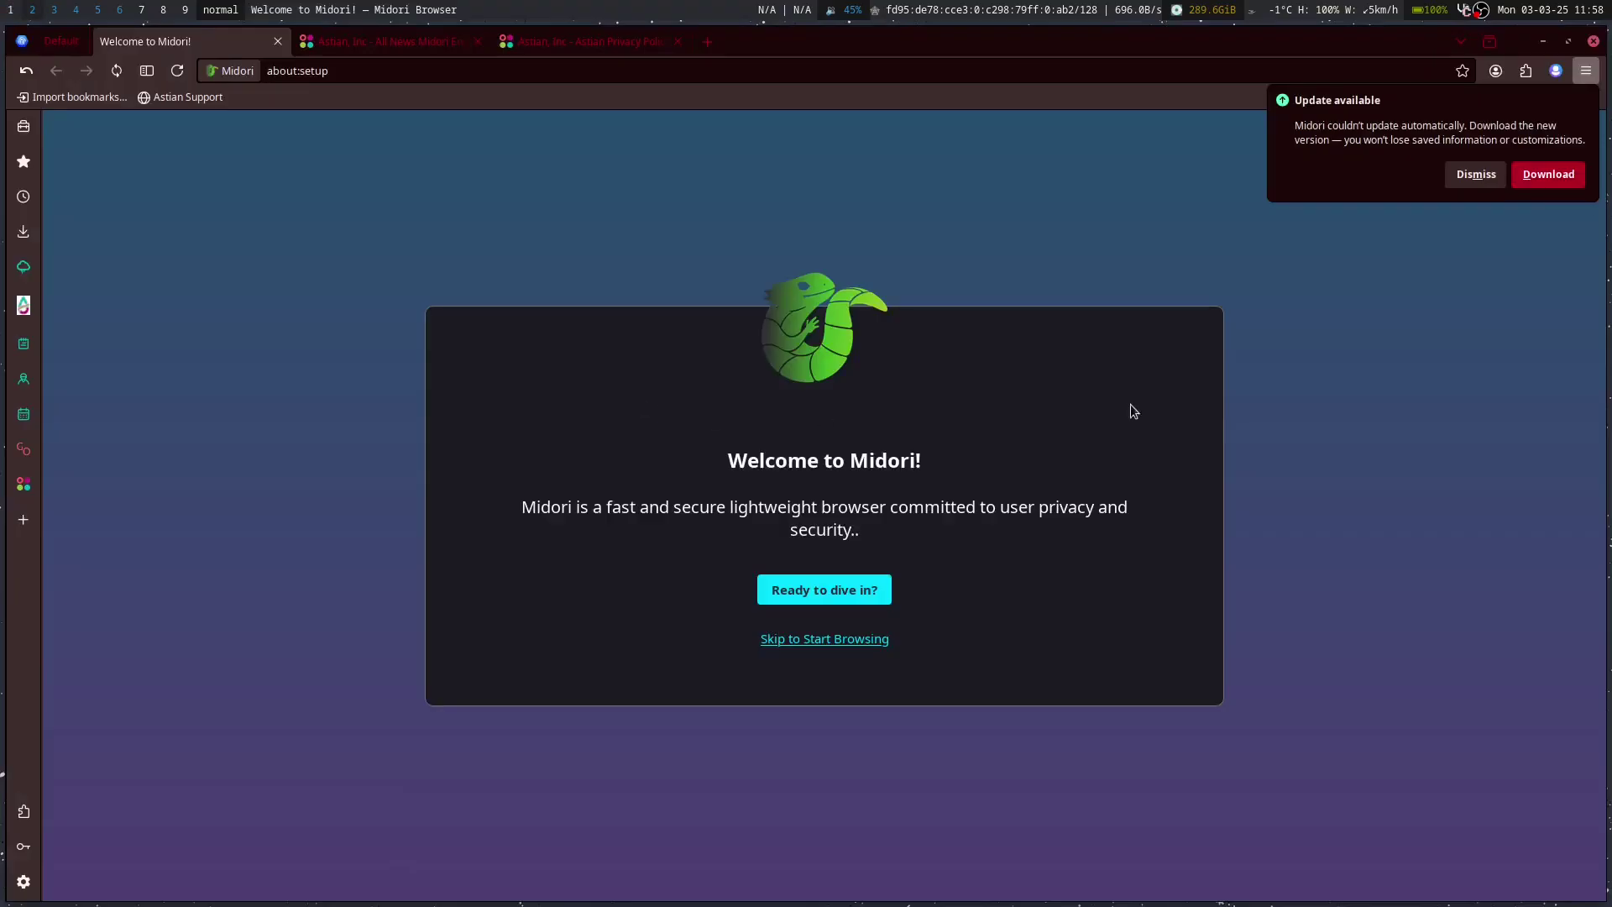
left_click(1469, 177)
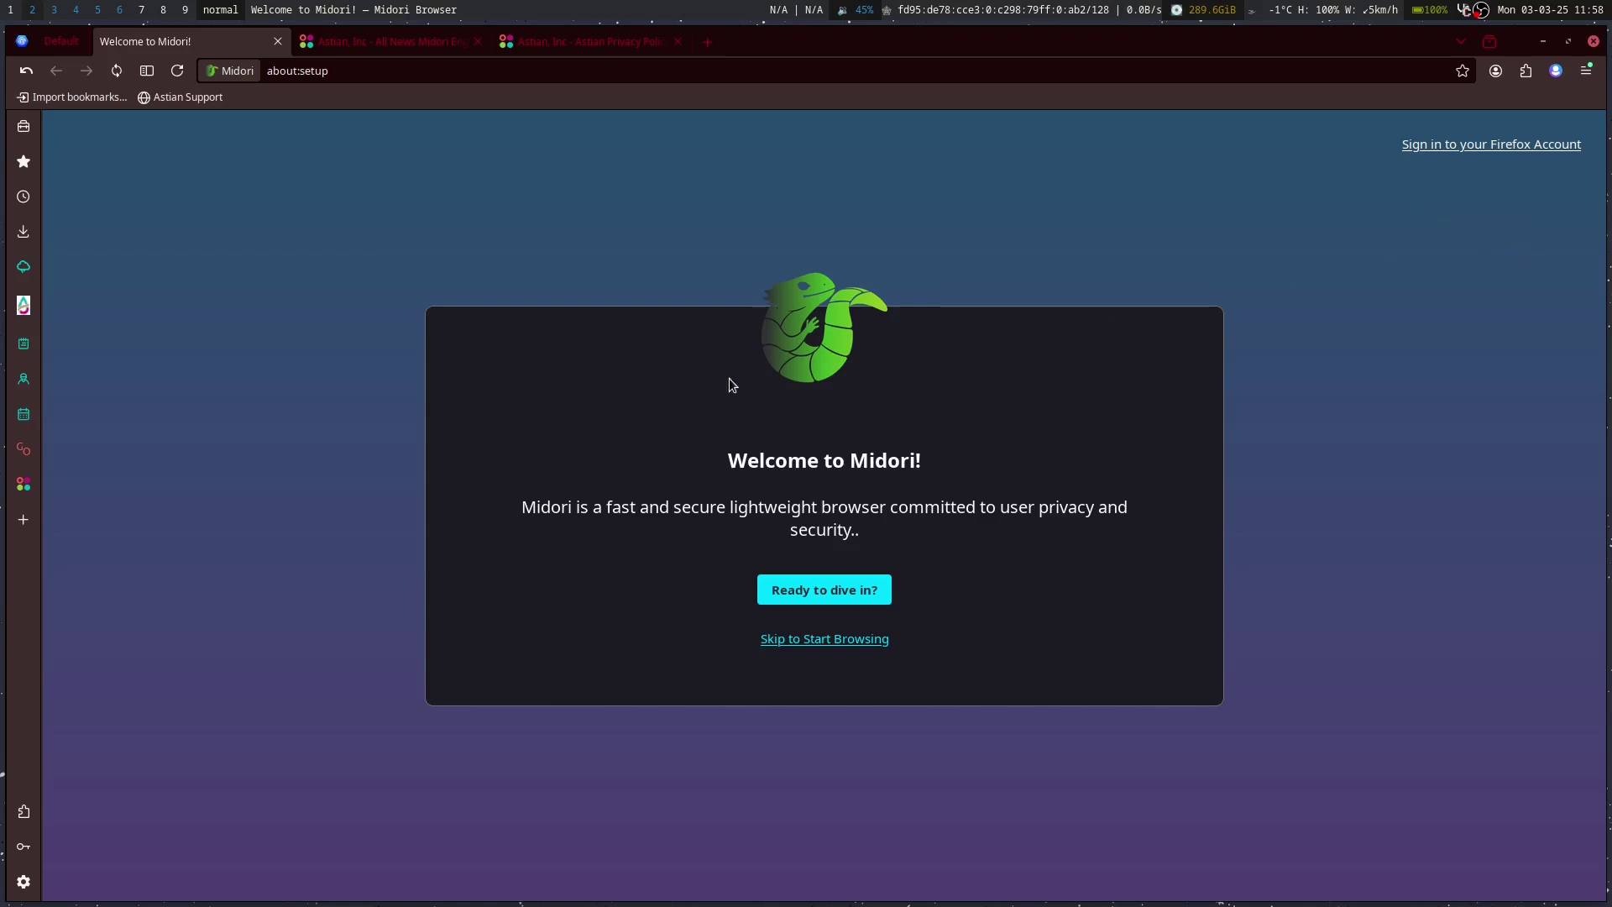
Step: Look at the Astian Midori news page and the options for adding a sidebar web panel, without adding one
left_click(369, 38)
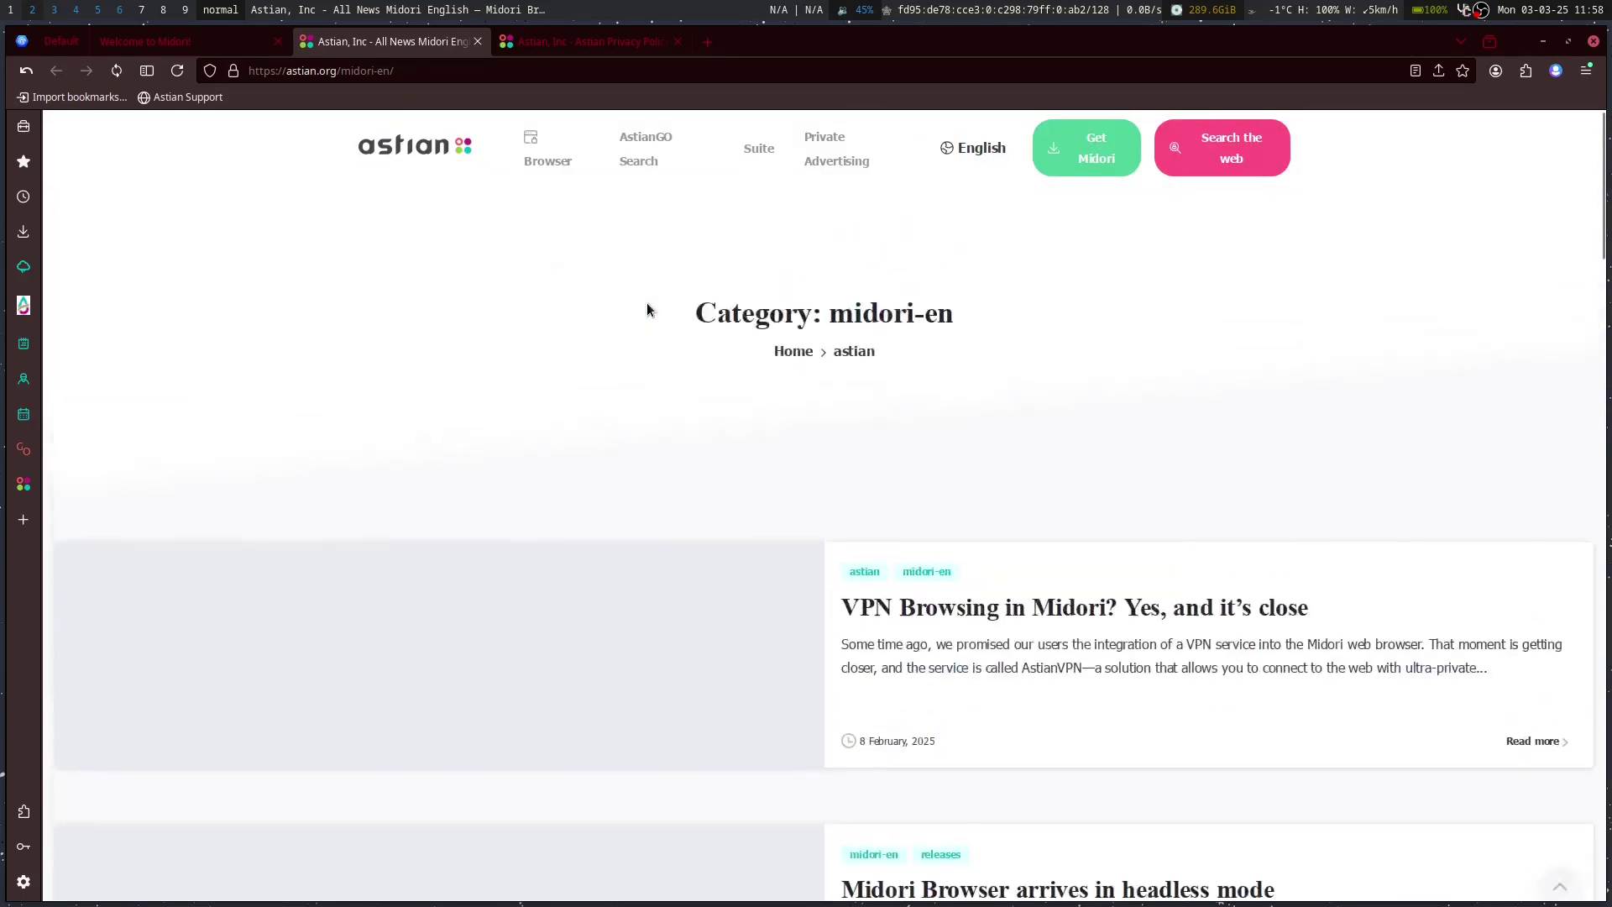
left_click(185, 42)
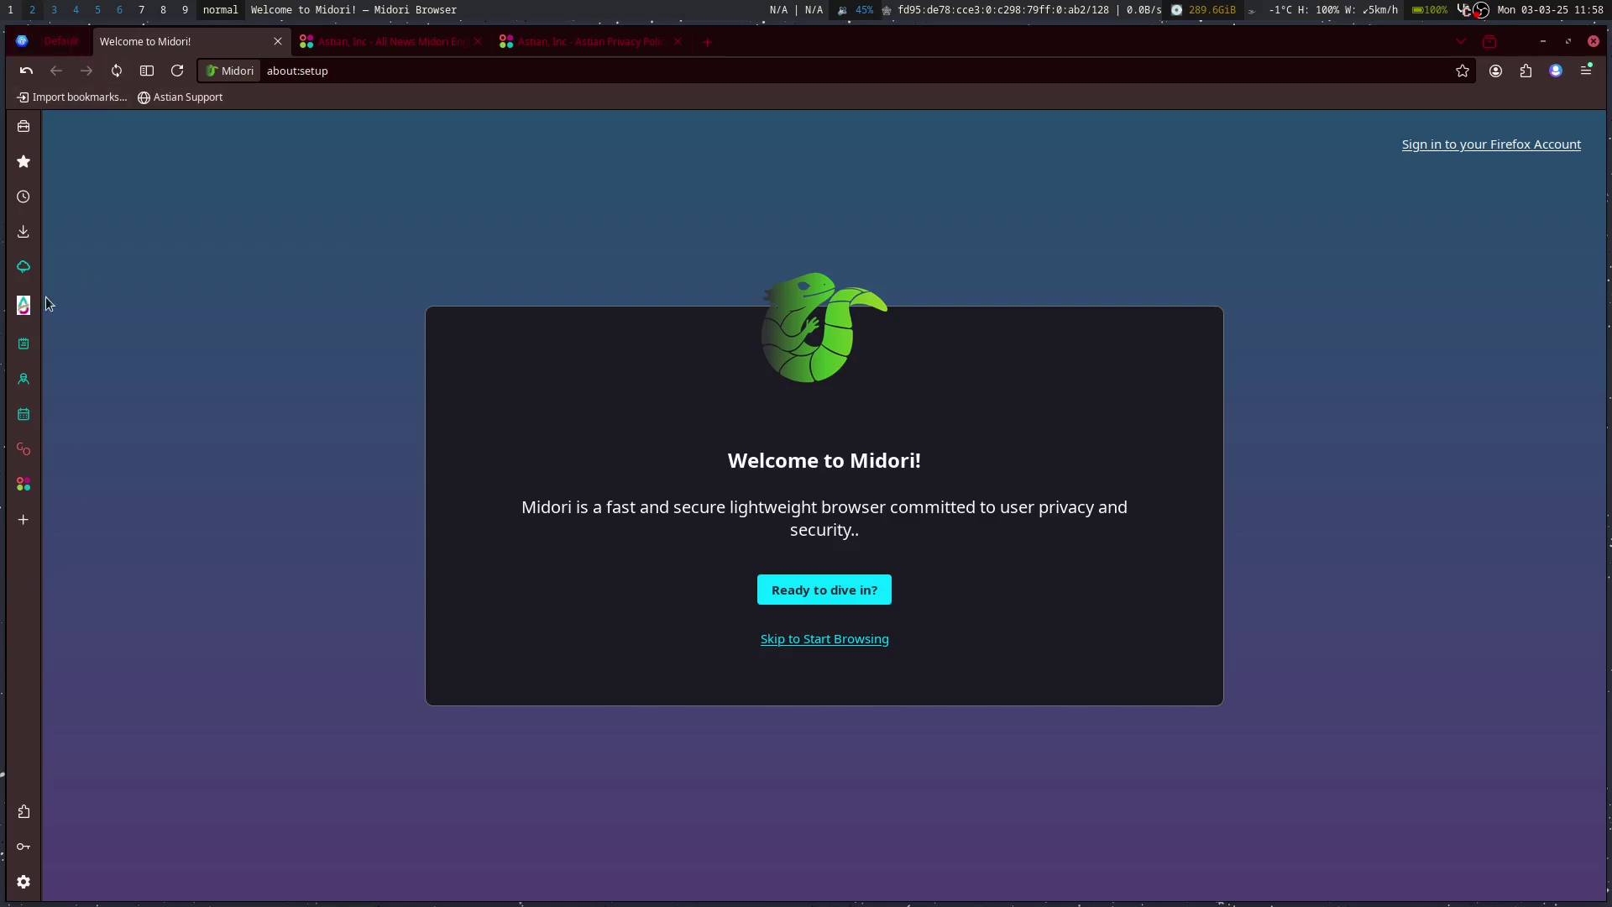
left_click(23, 521)
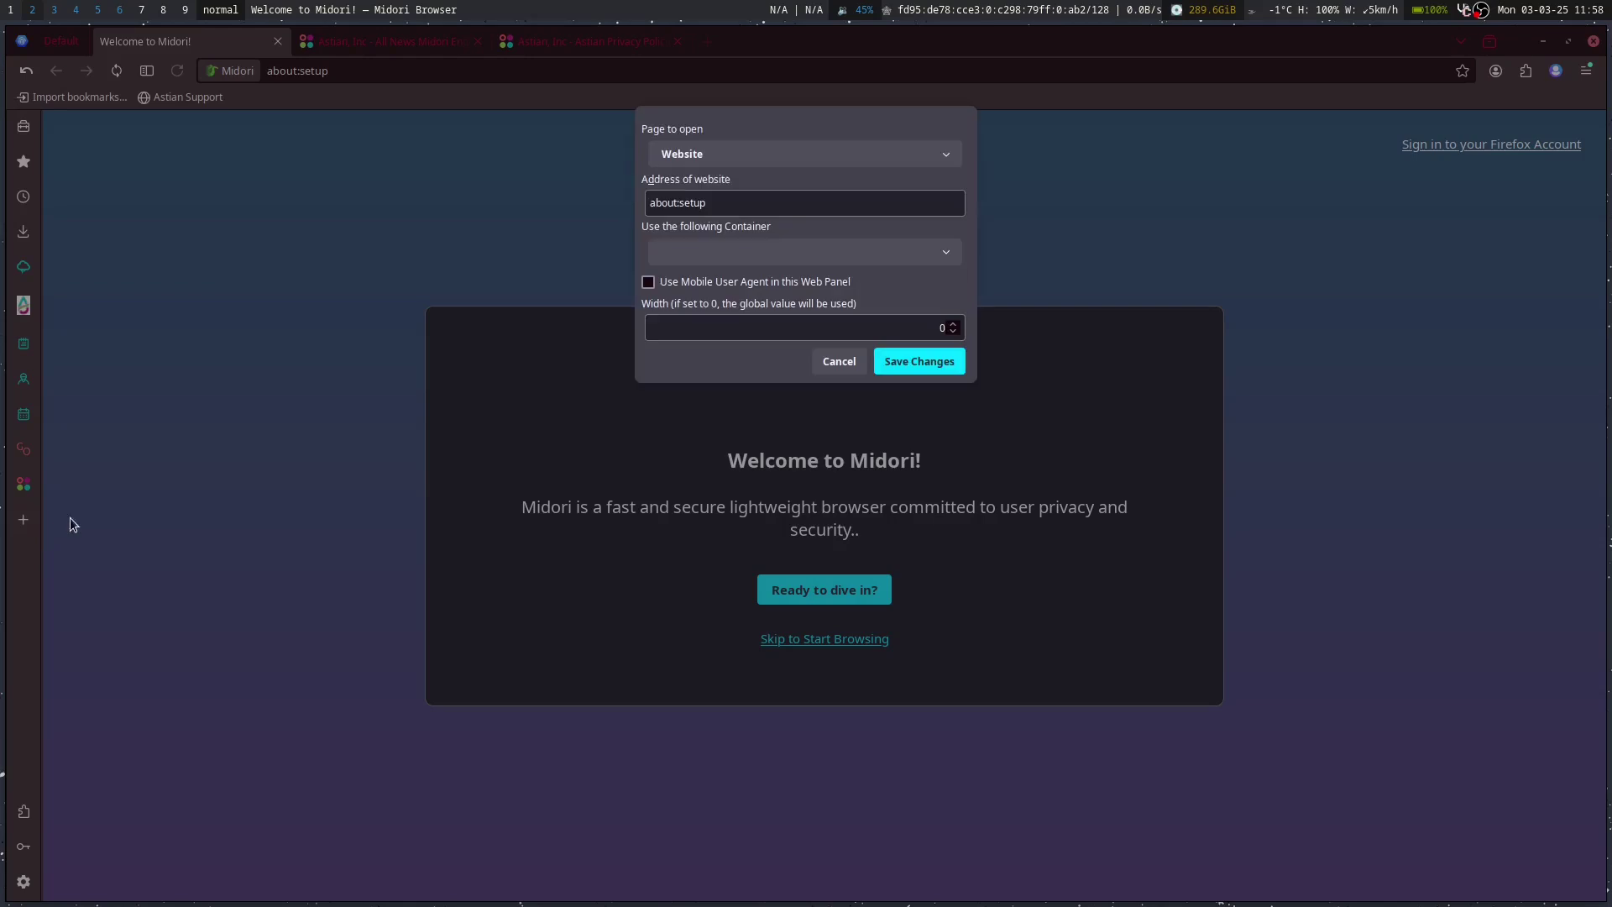
left_click(853, 363)
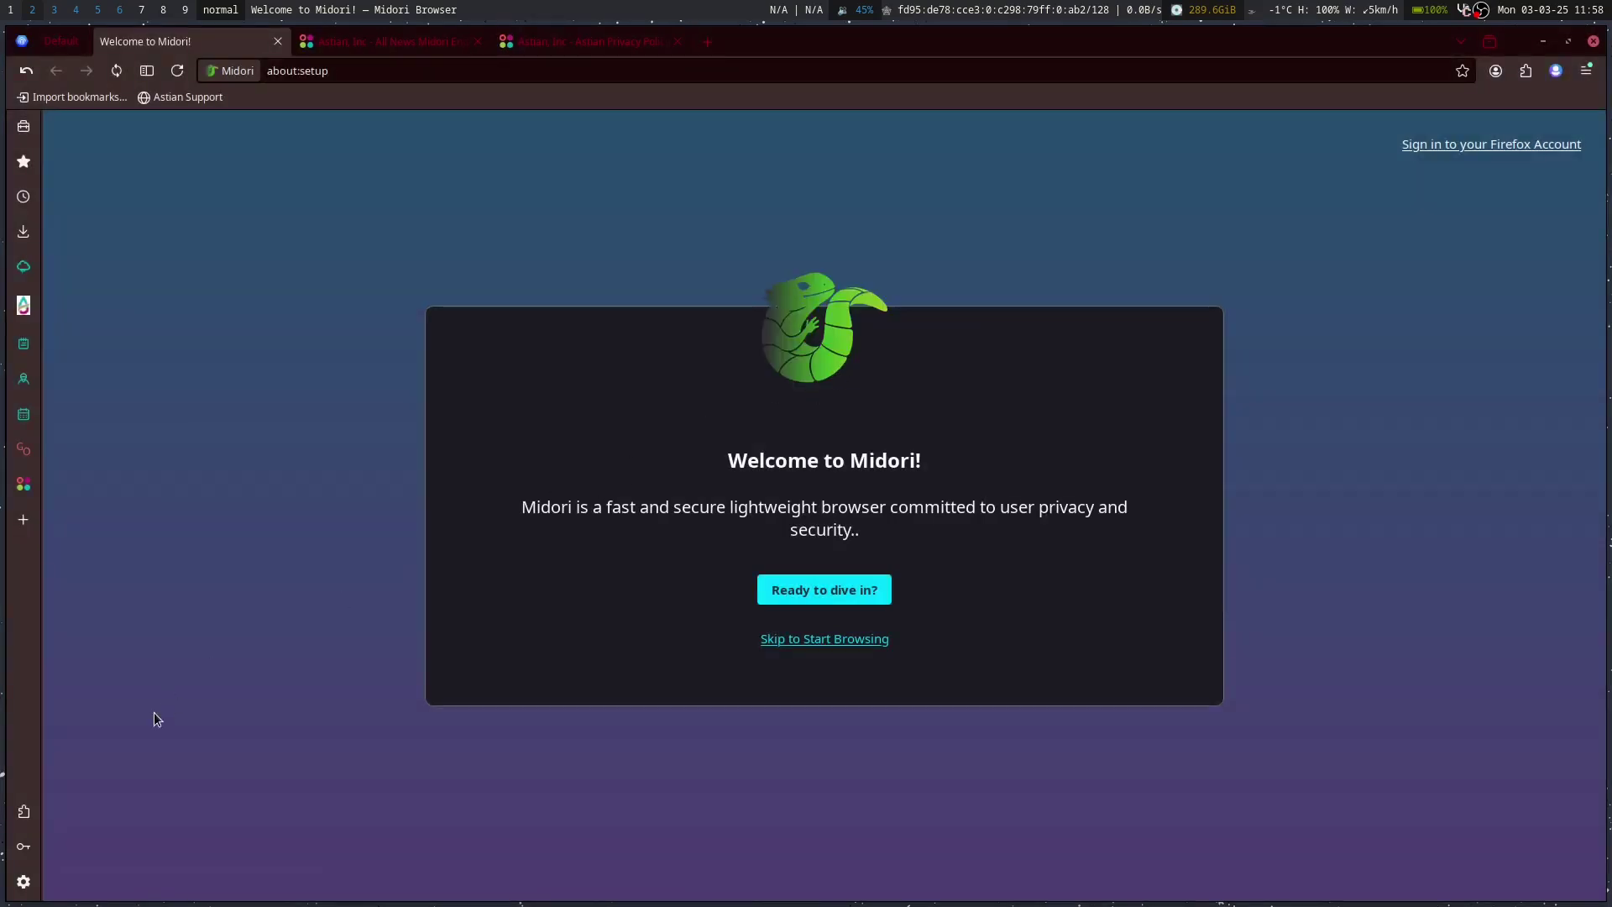
Step: Examine Midori's Browser Manager Sidebar settings and its Midori Support page, closing the support page again
left_click(23, 882)
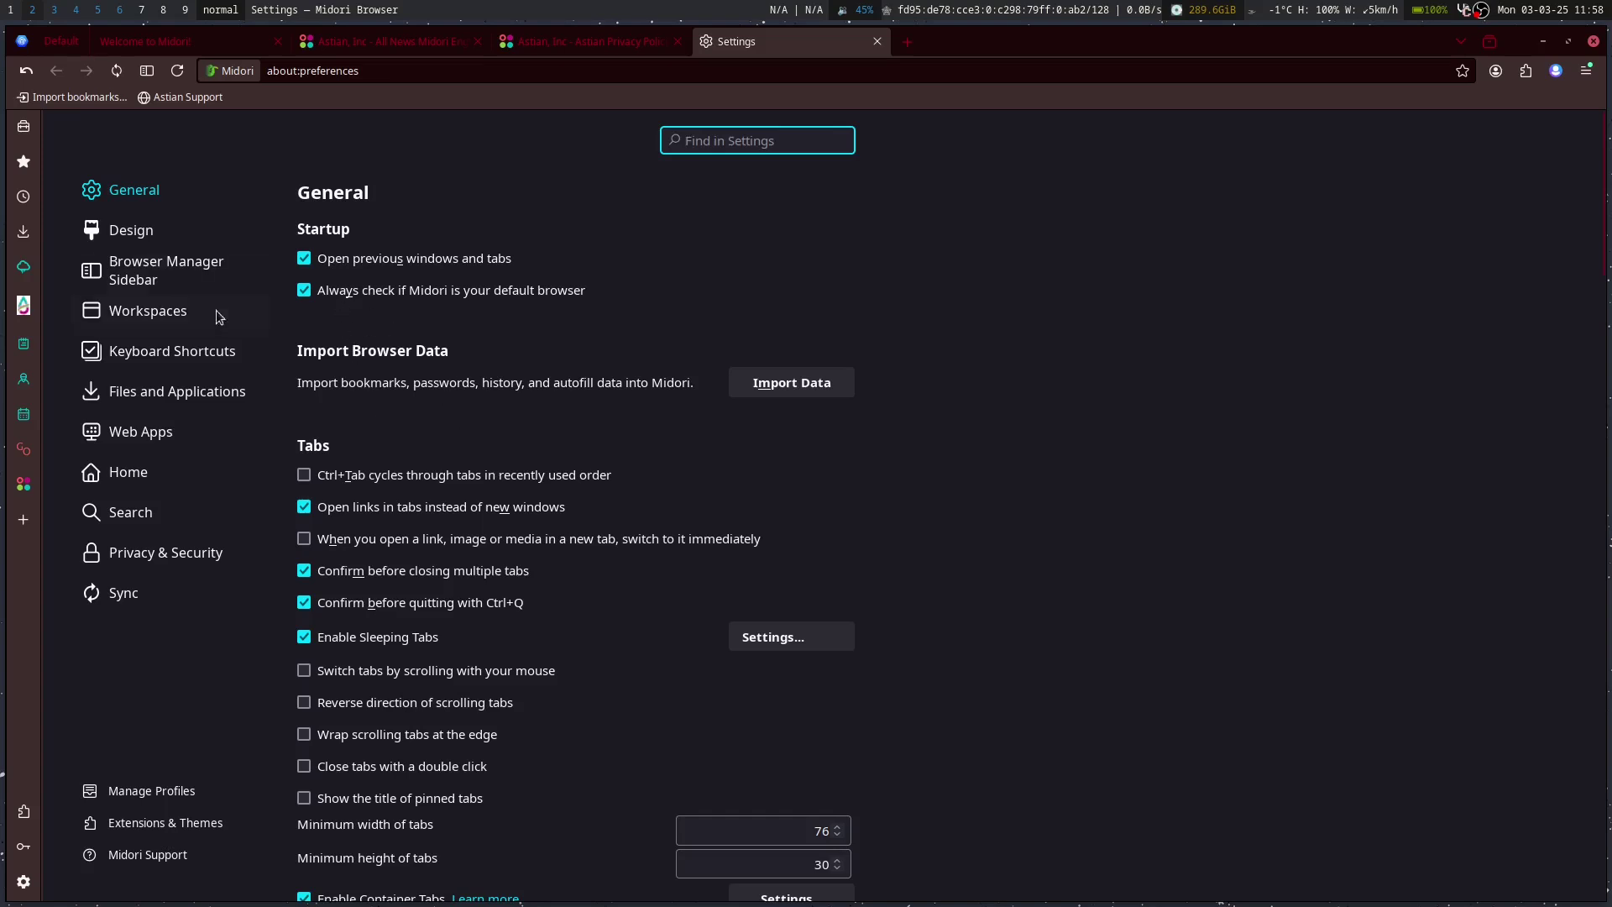
left_click(134, 276)
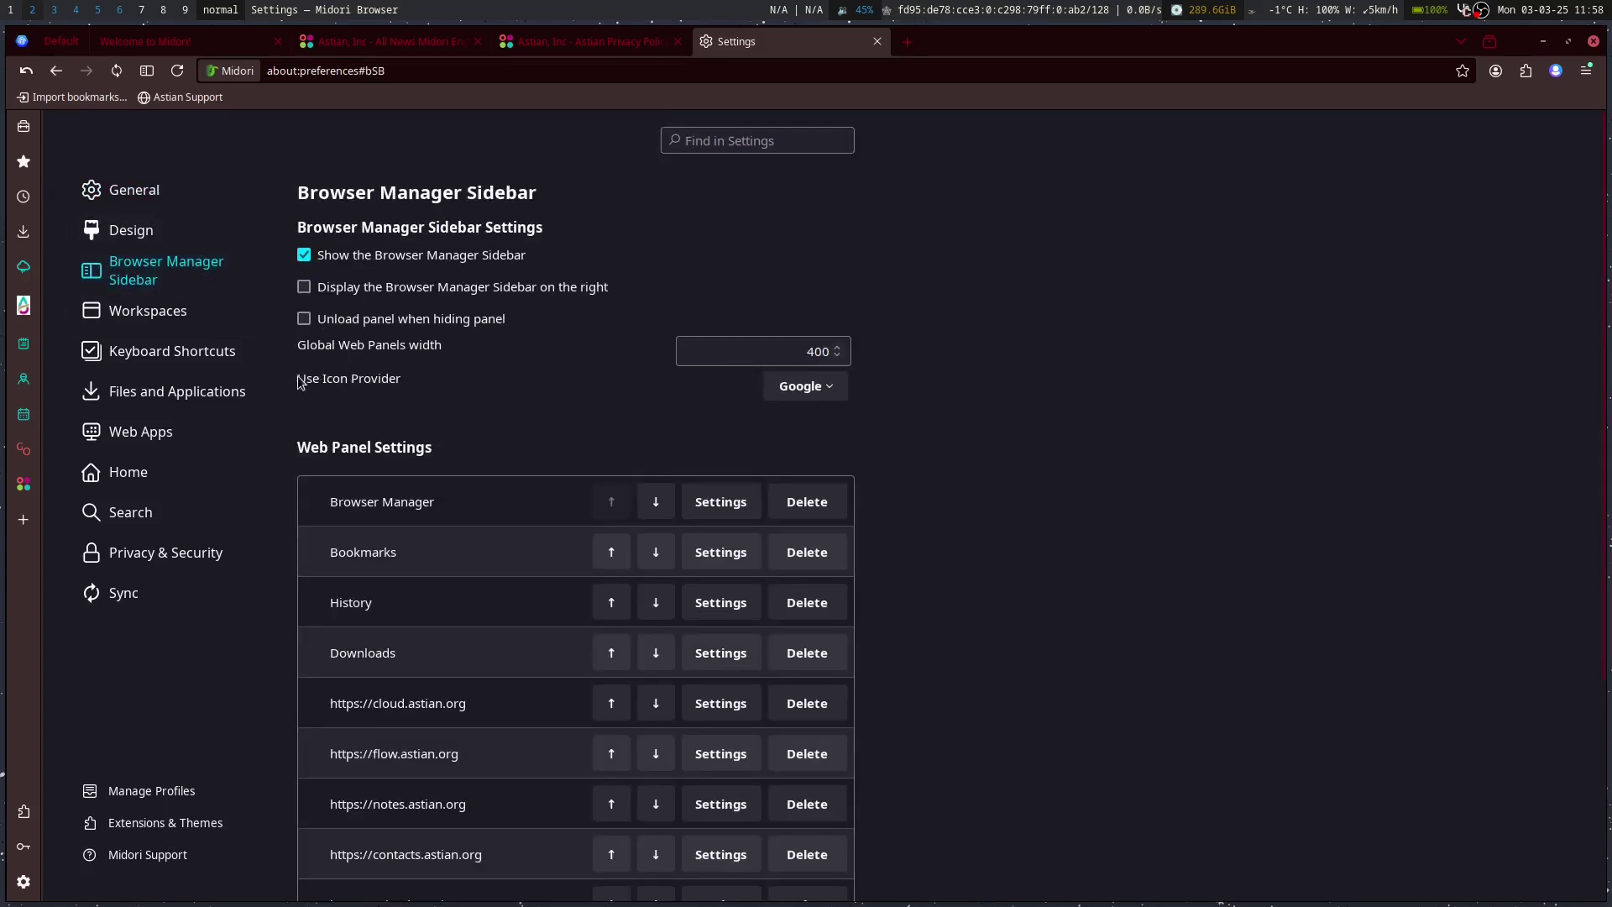
left_click(105, 854)
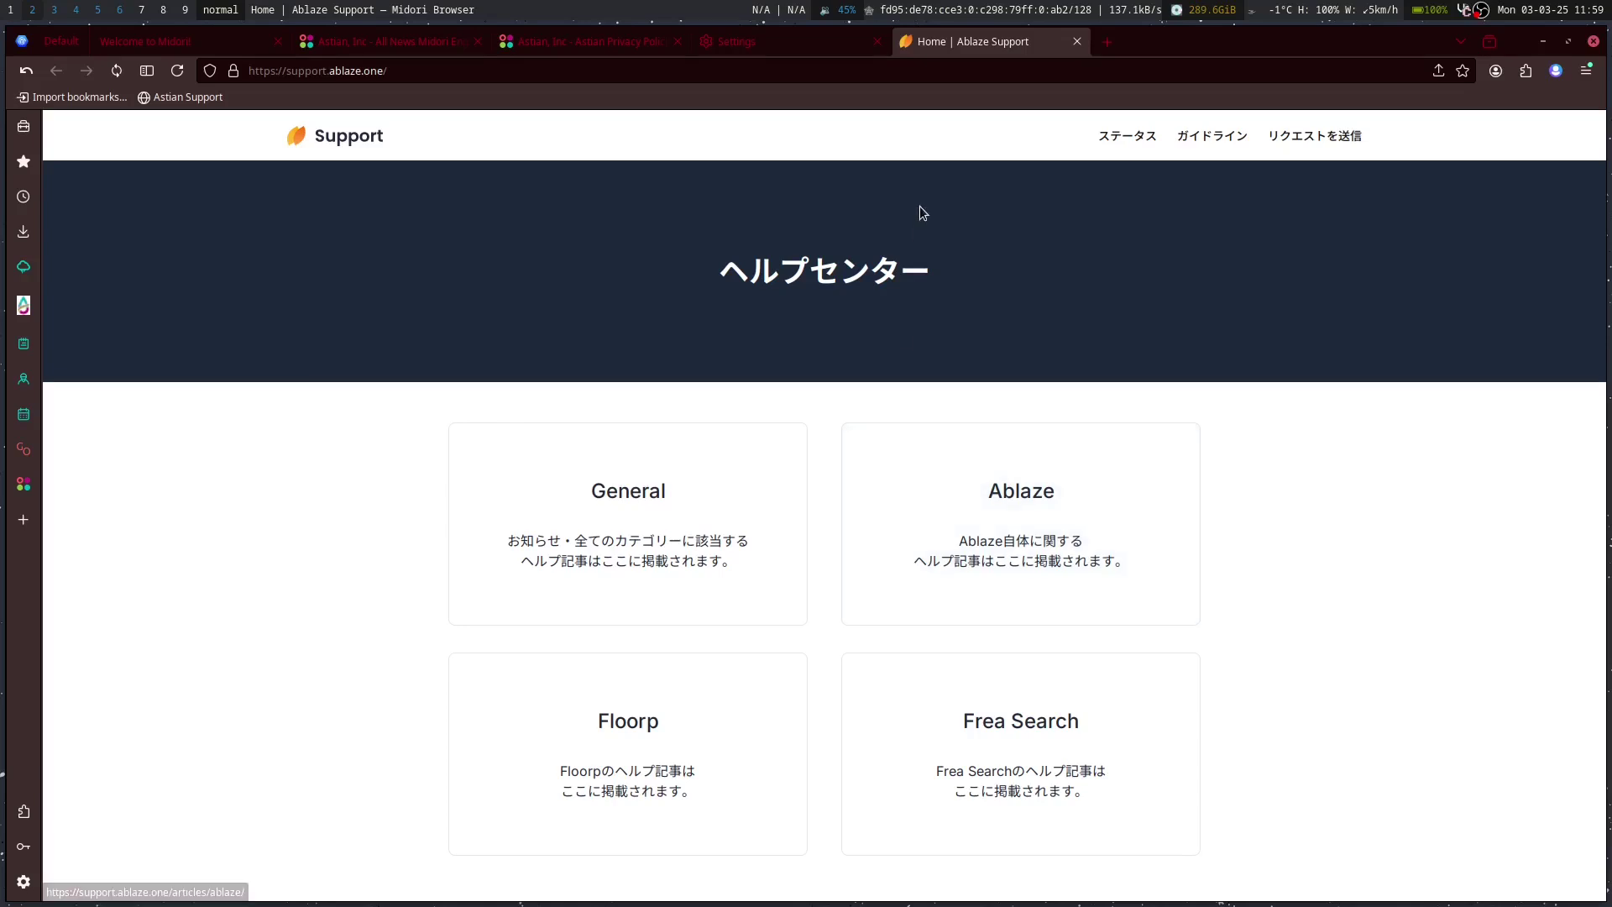
left_click(1077, 42)
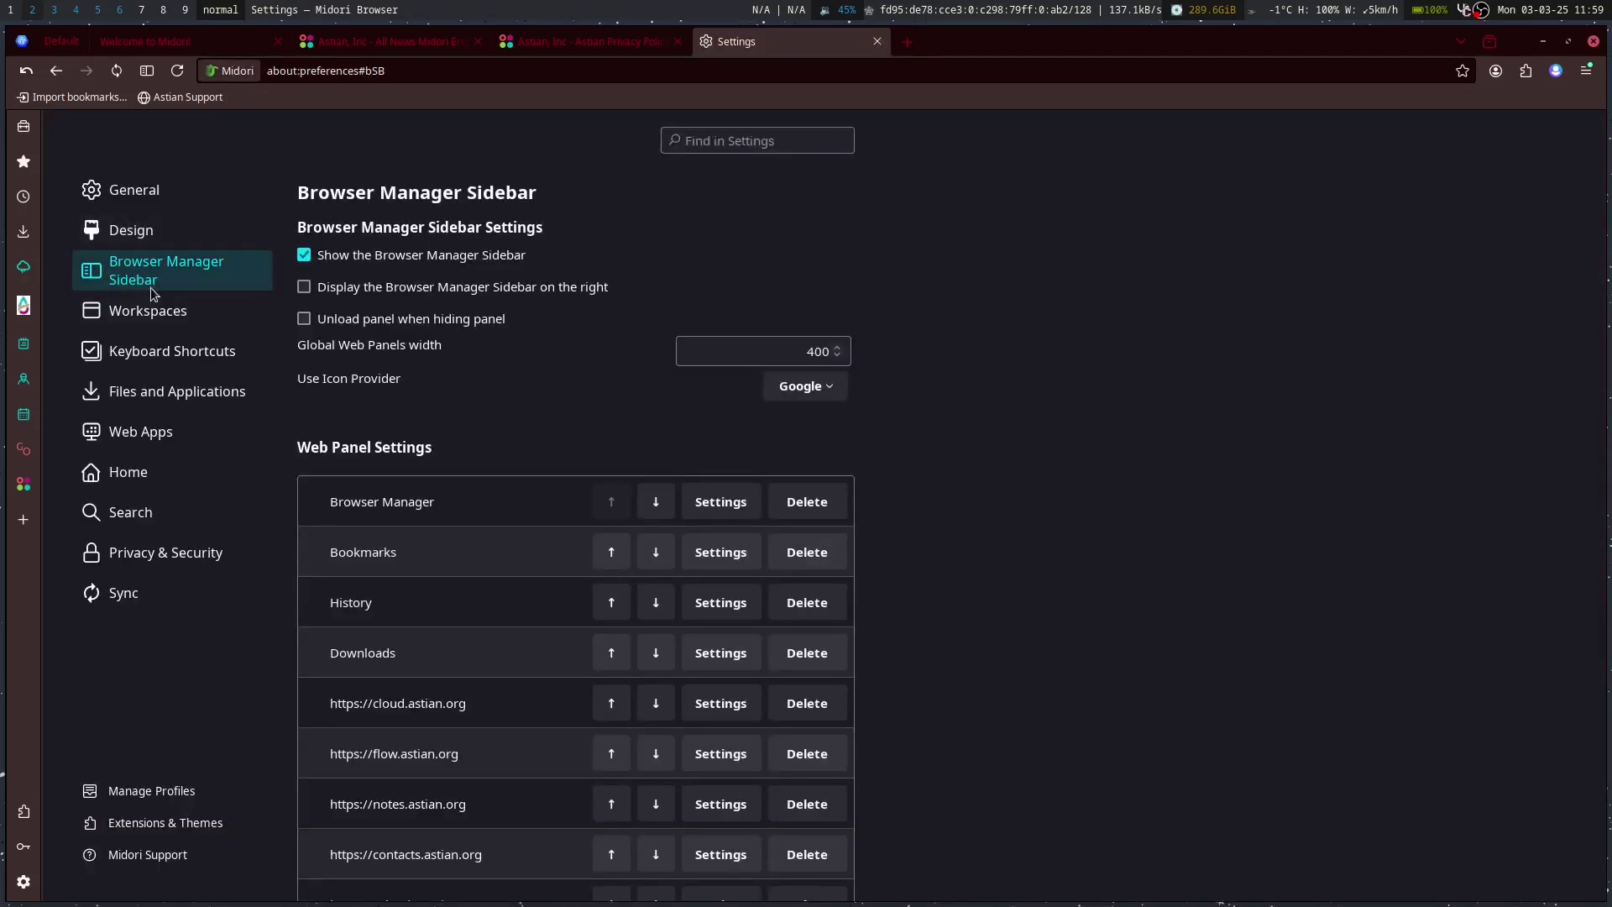
Step: Switch to the Floorp browser, run Refresh Floorp to reset it and finish the data import
left_click(53, 9)
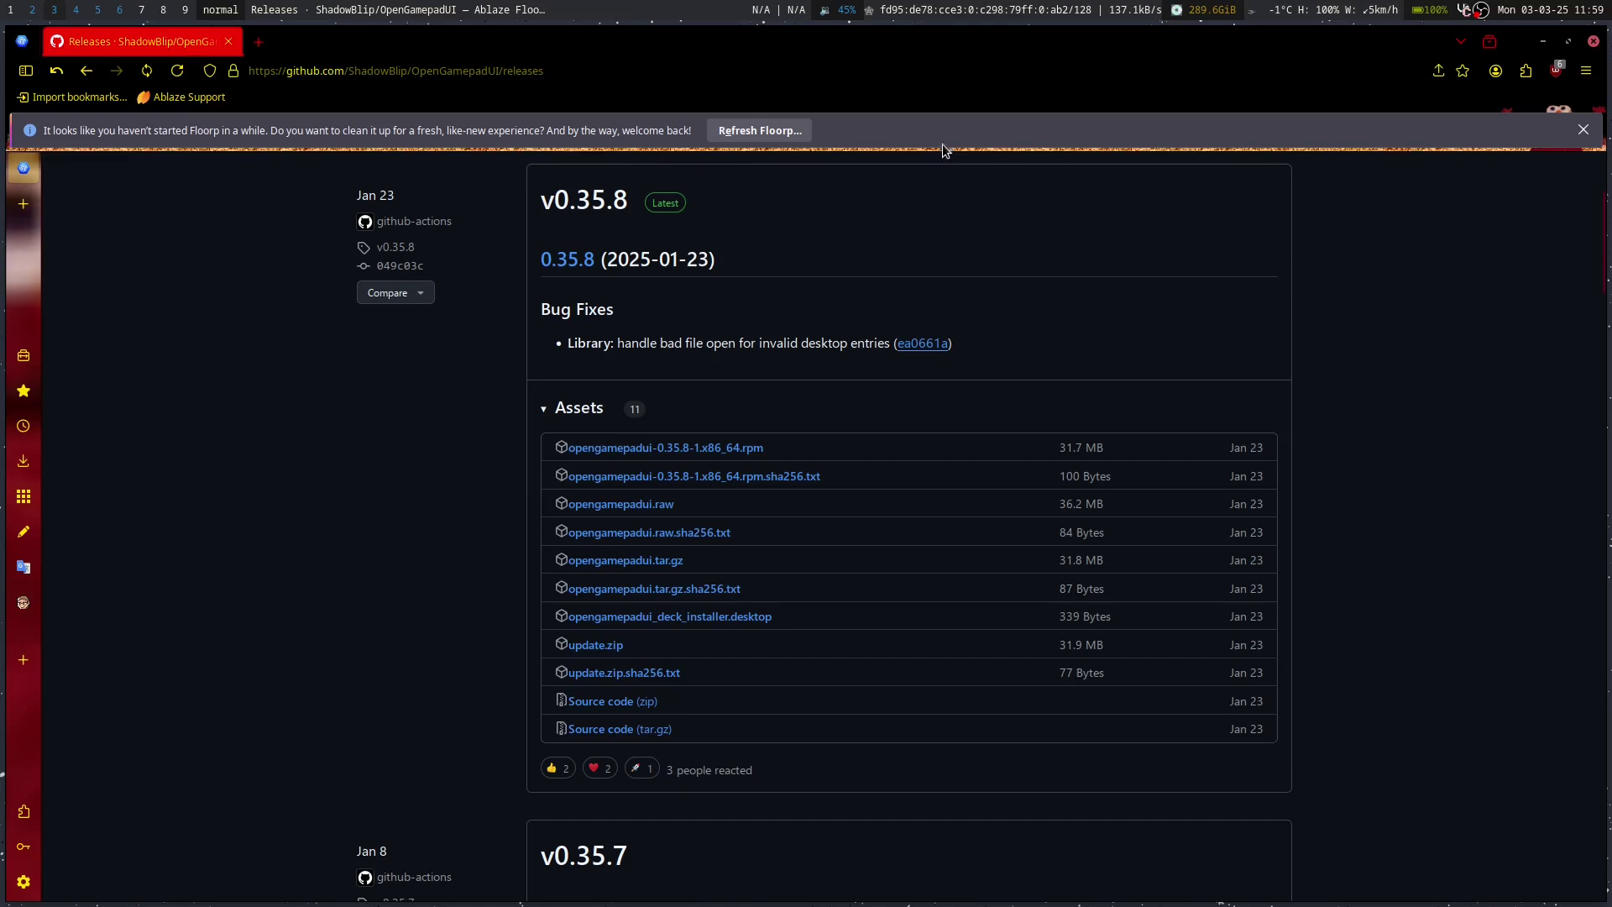
left_click(1586, 71)
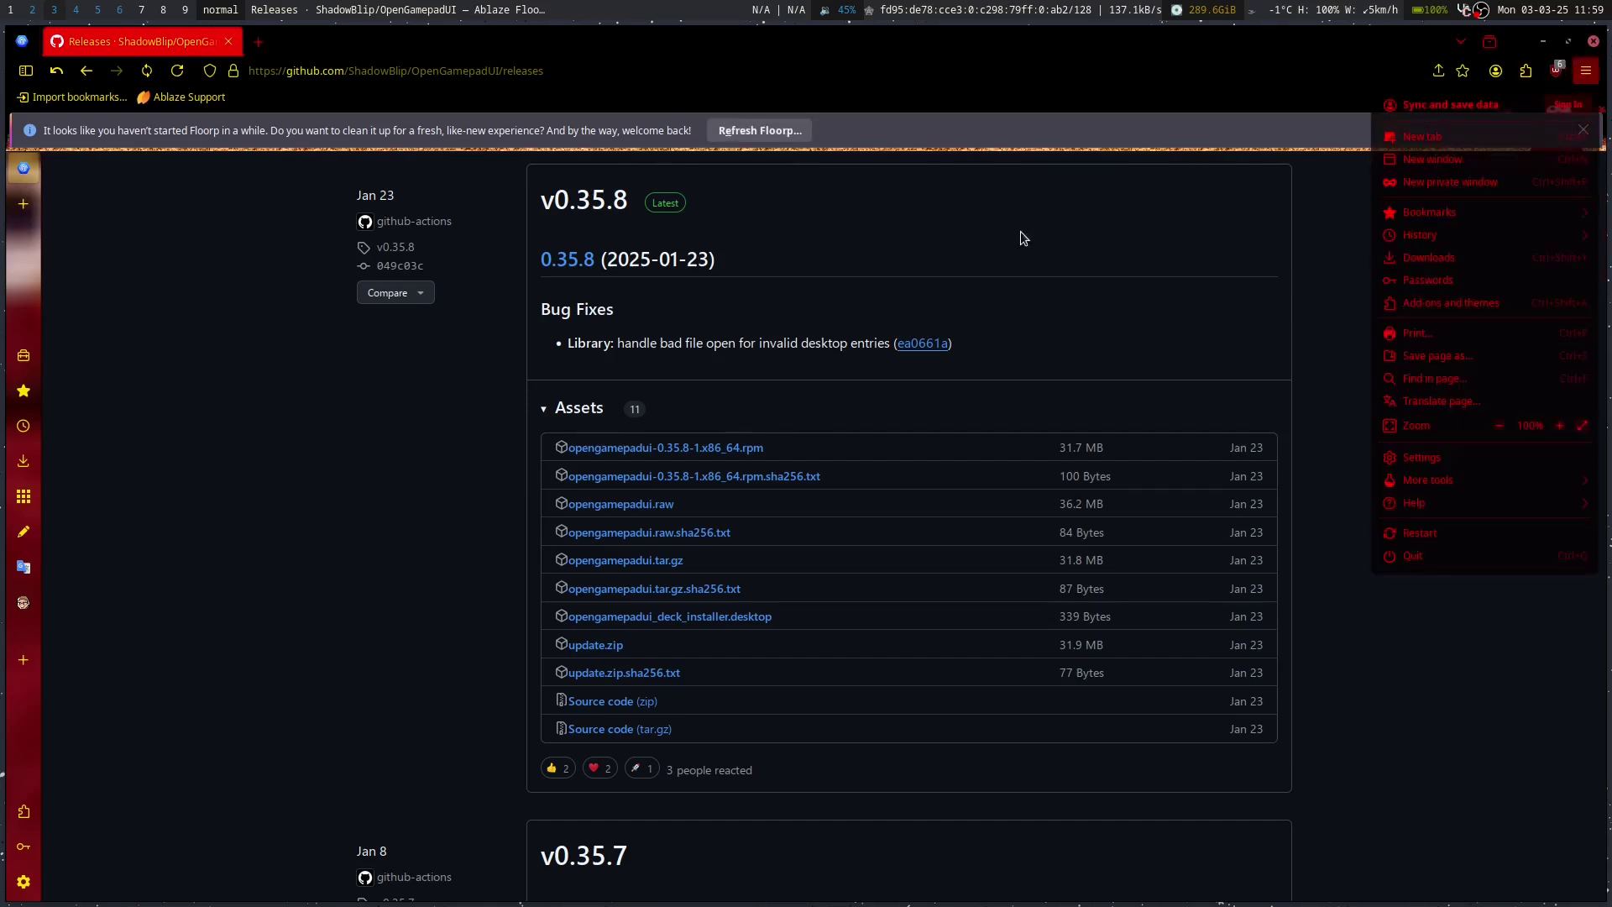
left_click(886, 234)
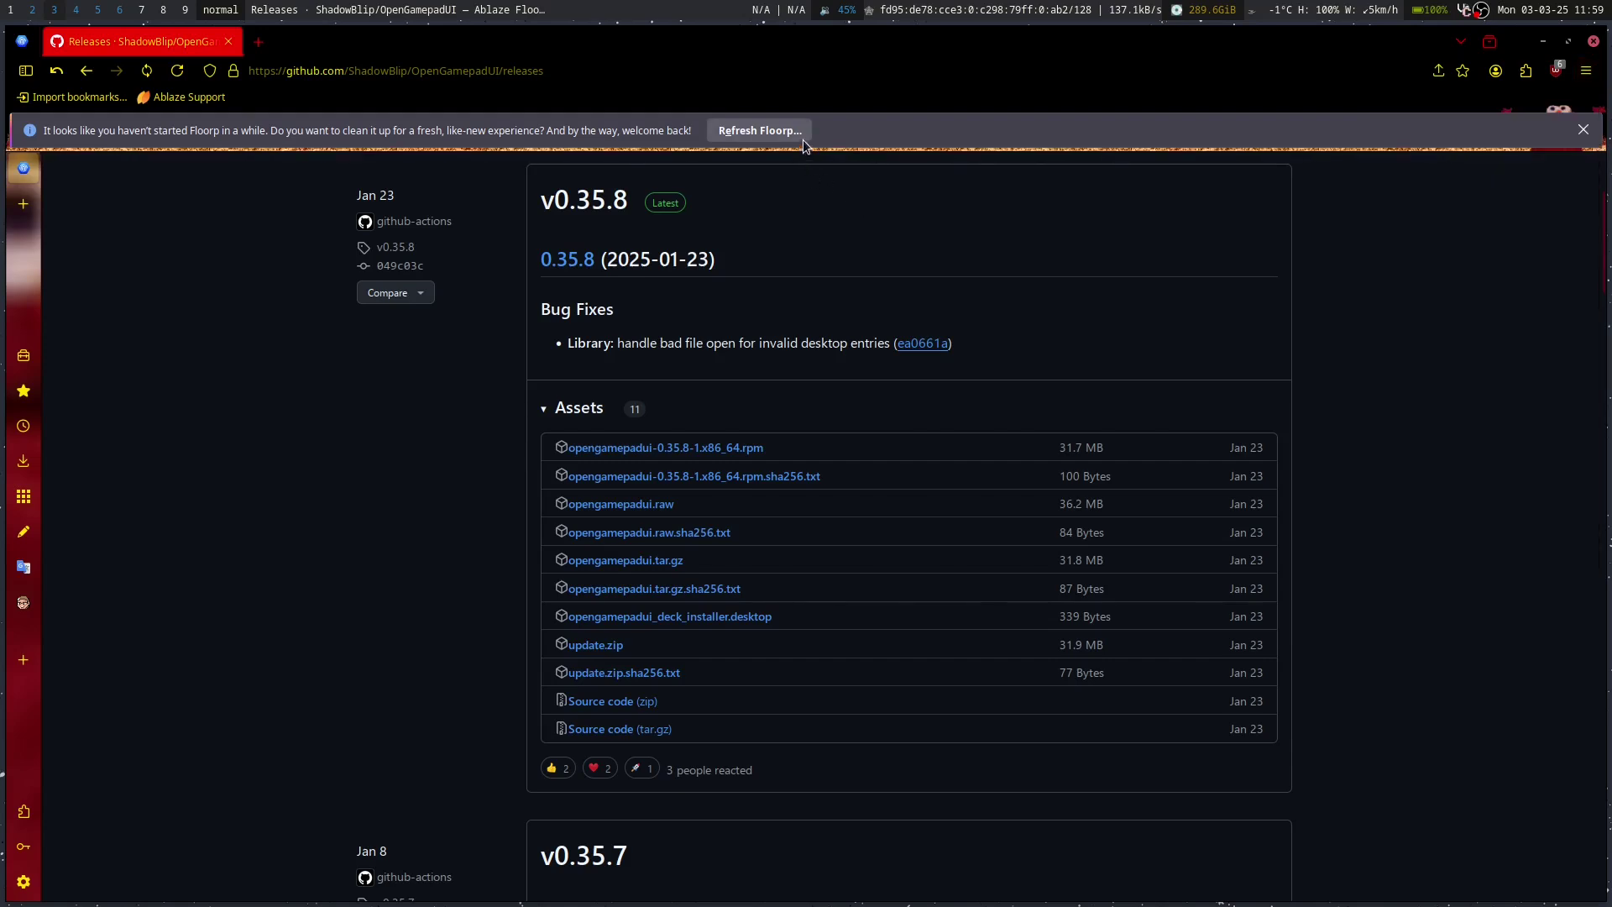
left_click(802, 137)
left_click(916, 279)
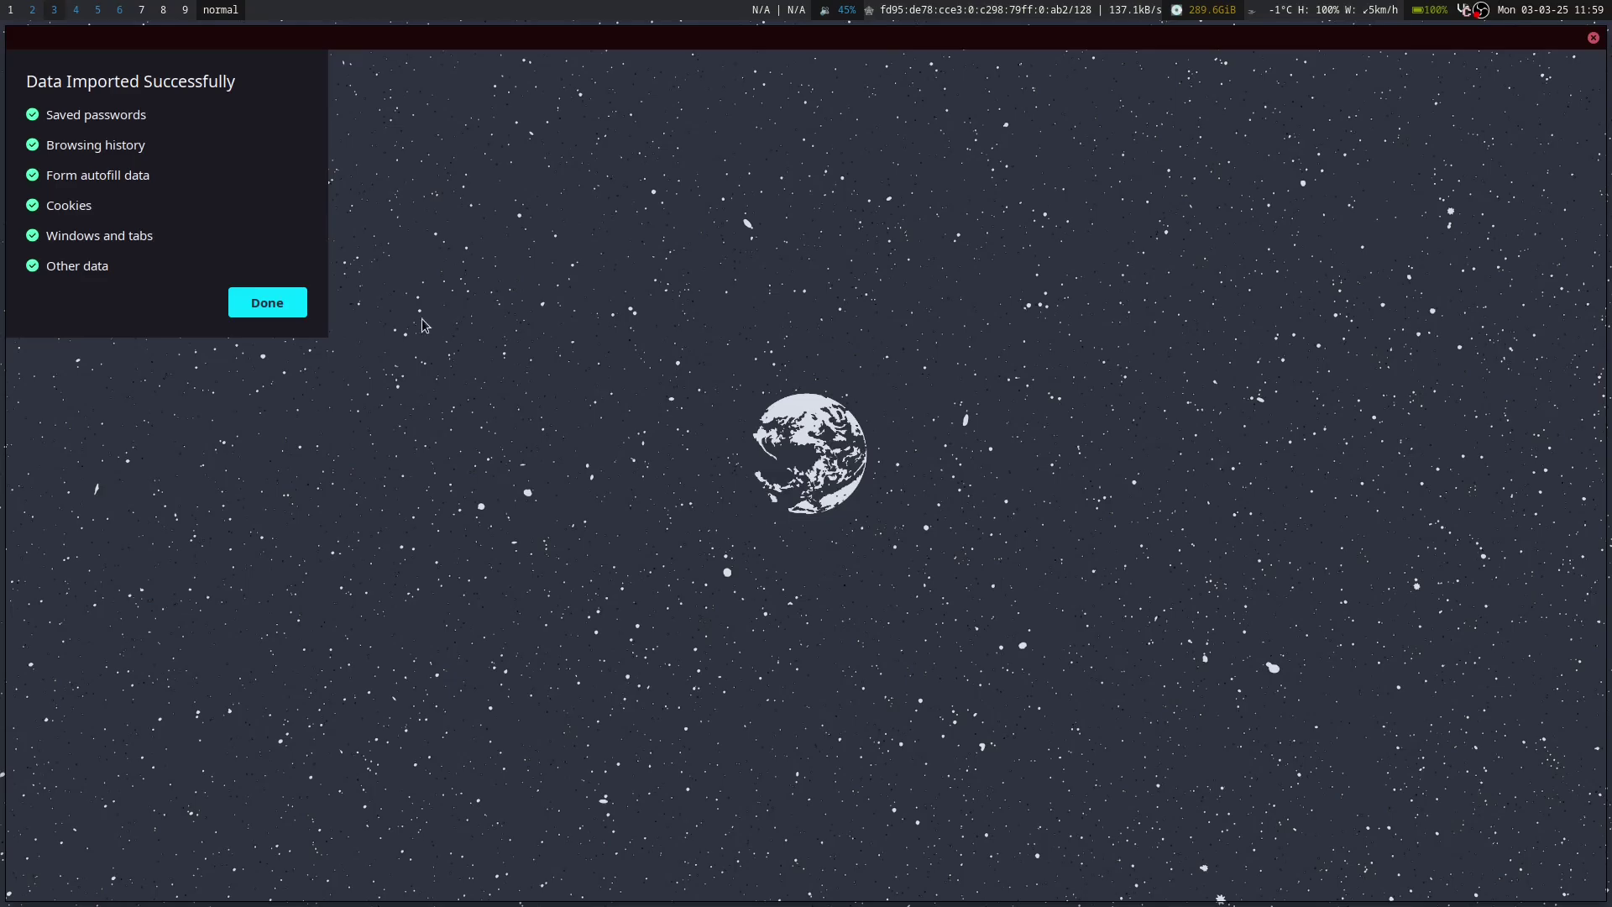
left_click(267, 303)
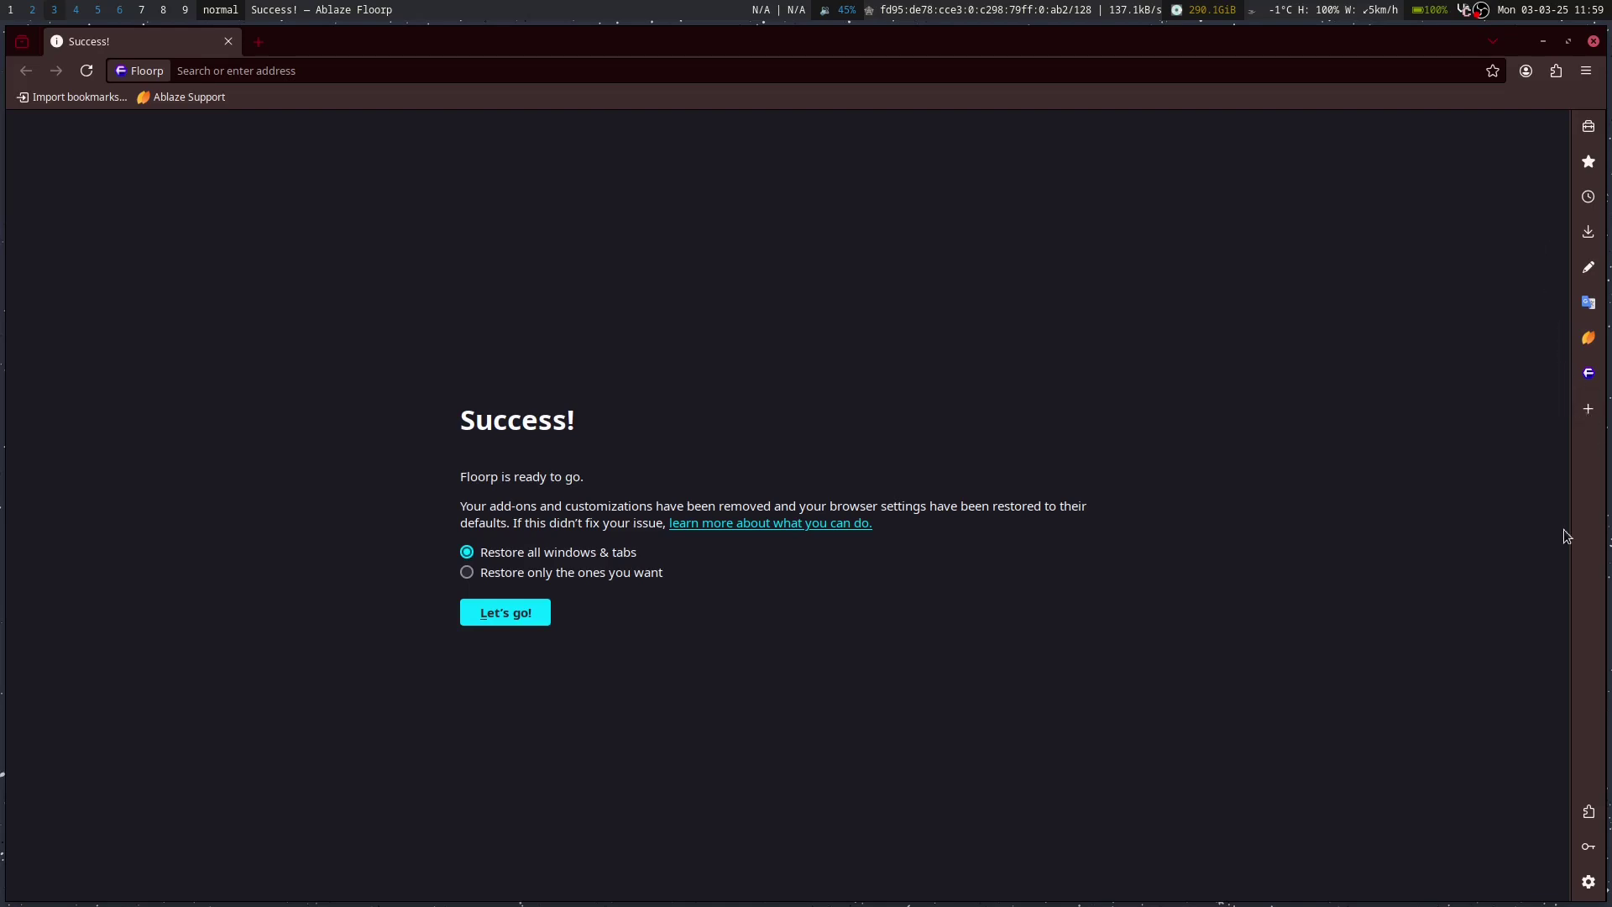
Step: Open Floorp's settings and review the Privacy & Security options, including tracking protection, data collection, advertising preferences and DNS over HTTPS
left_click(1588, 882)
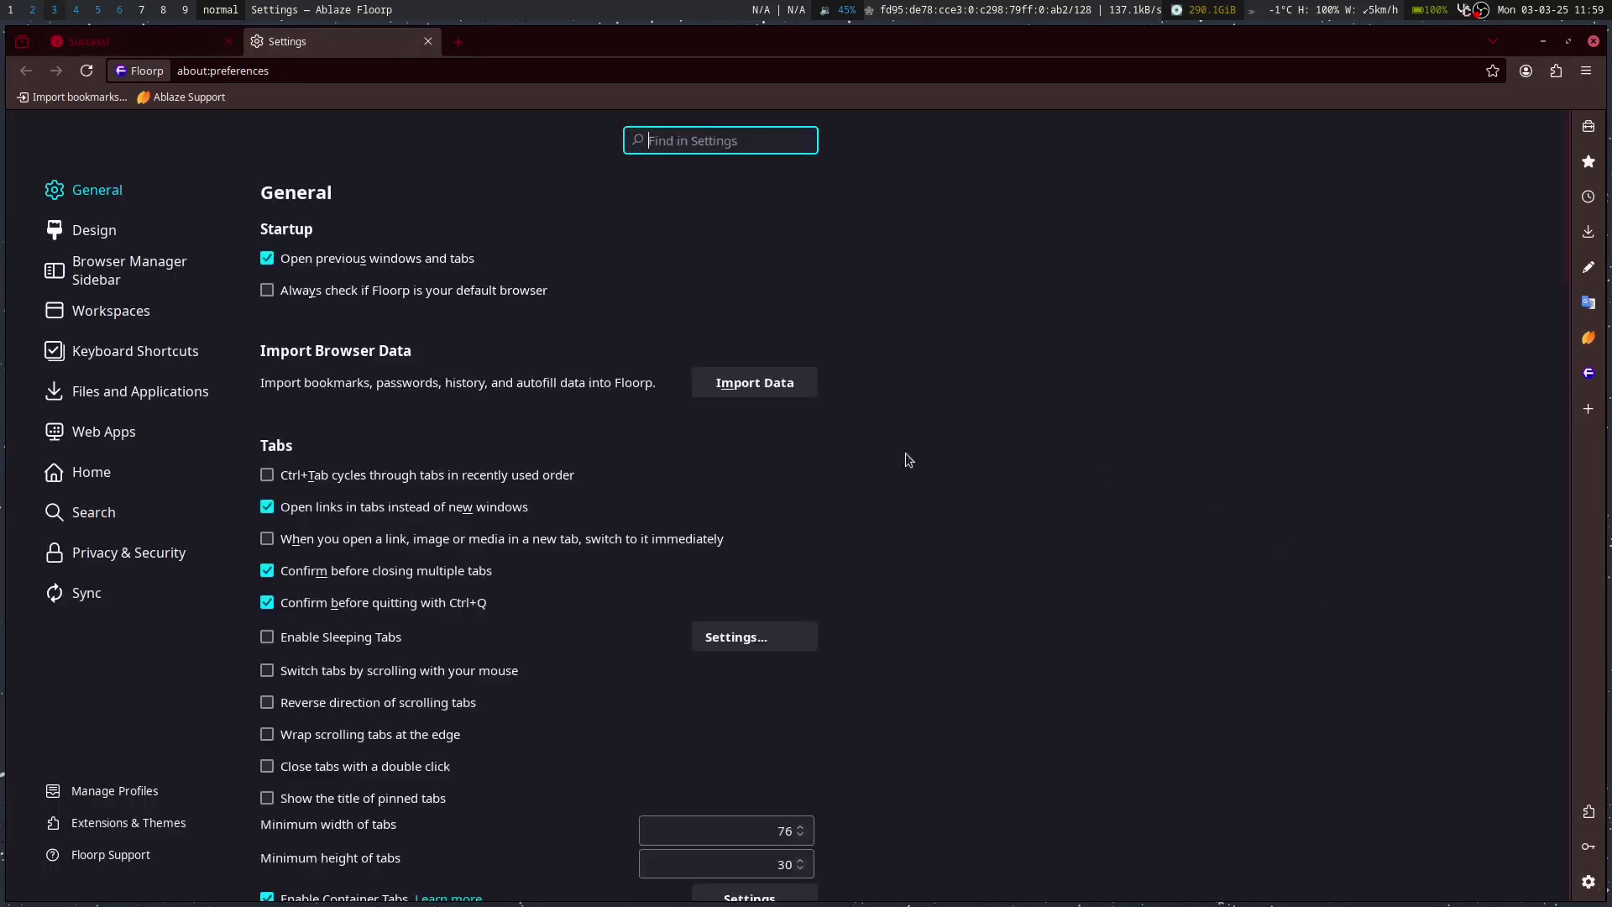
left_click(126, 553)
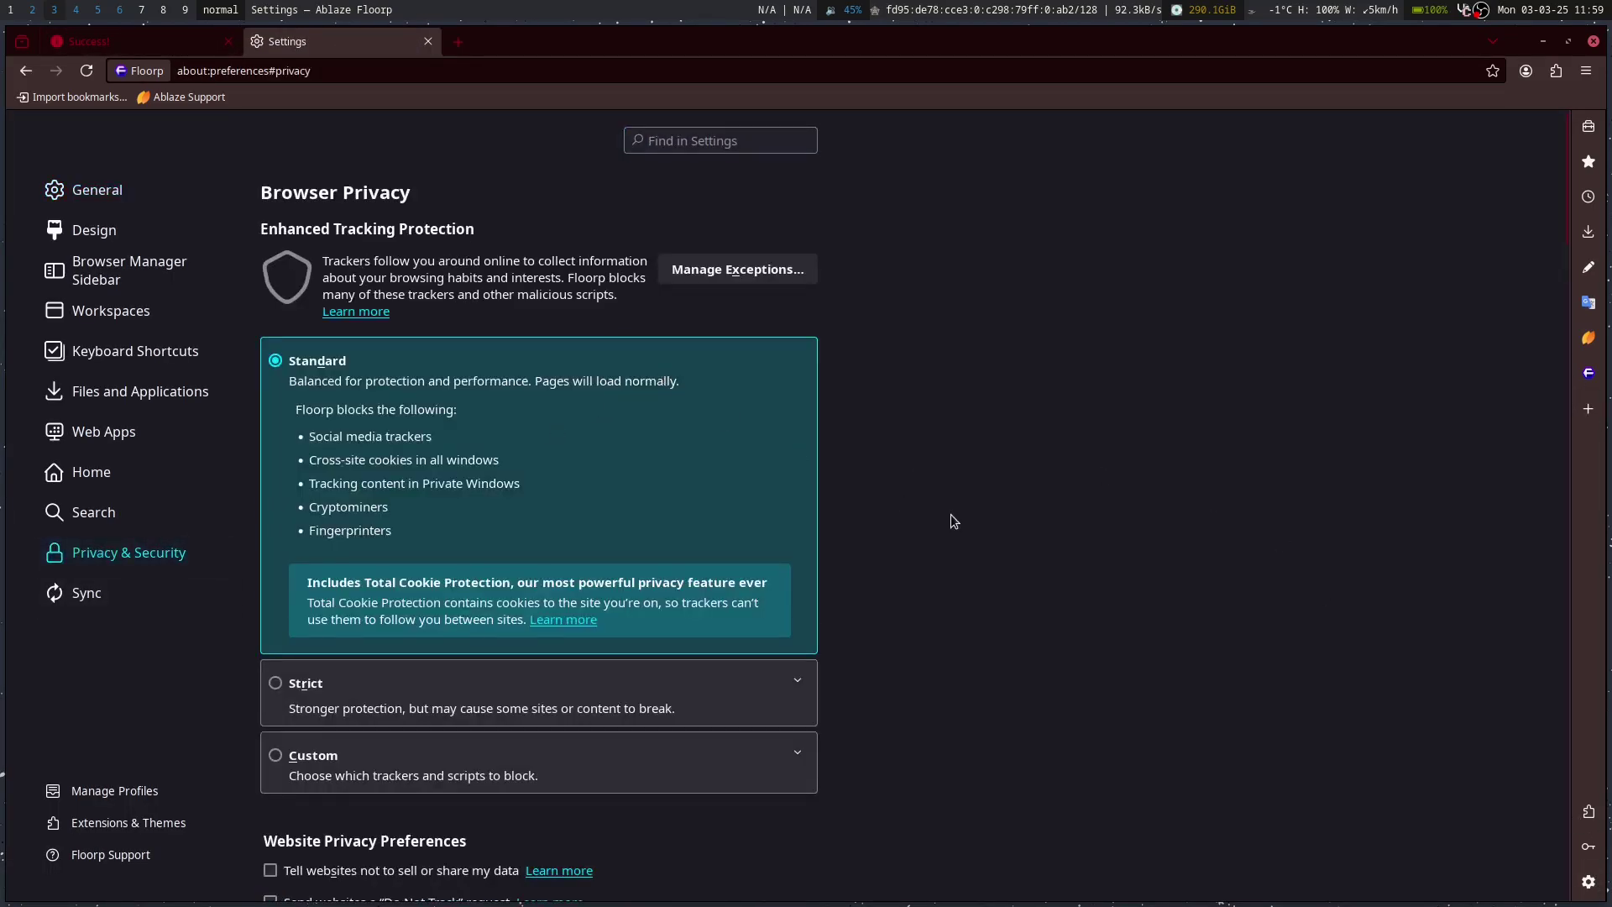
scroll(959, 517, "down", 10)
scroll(958, 518, "up", 4)
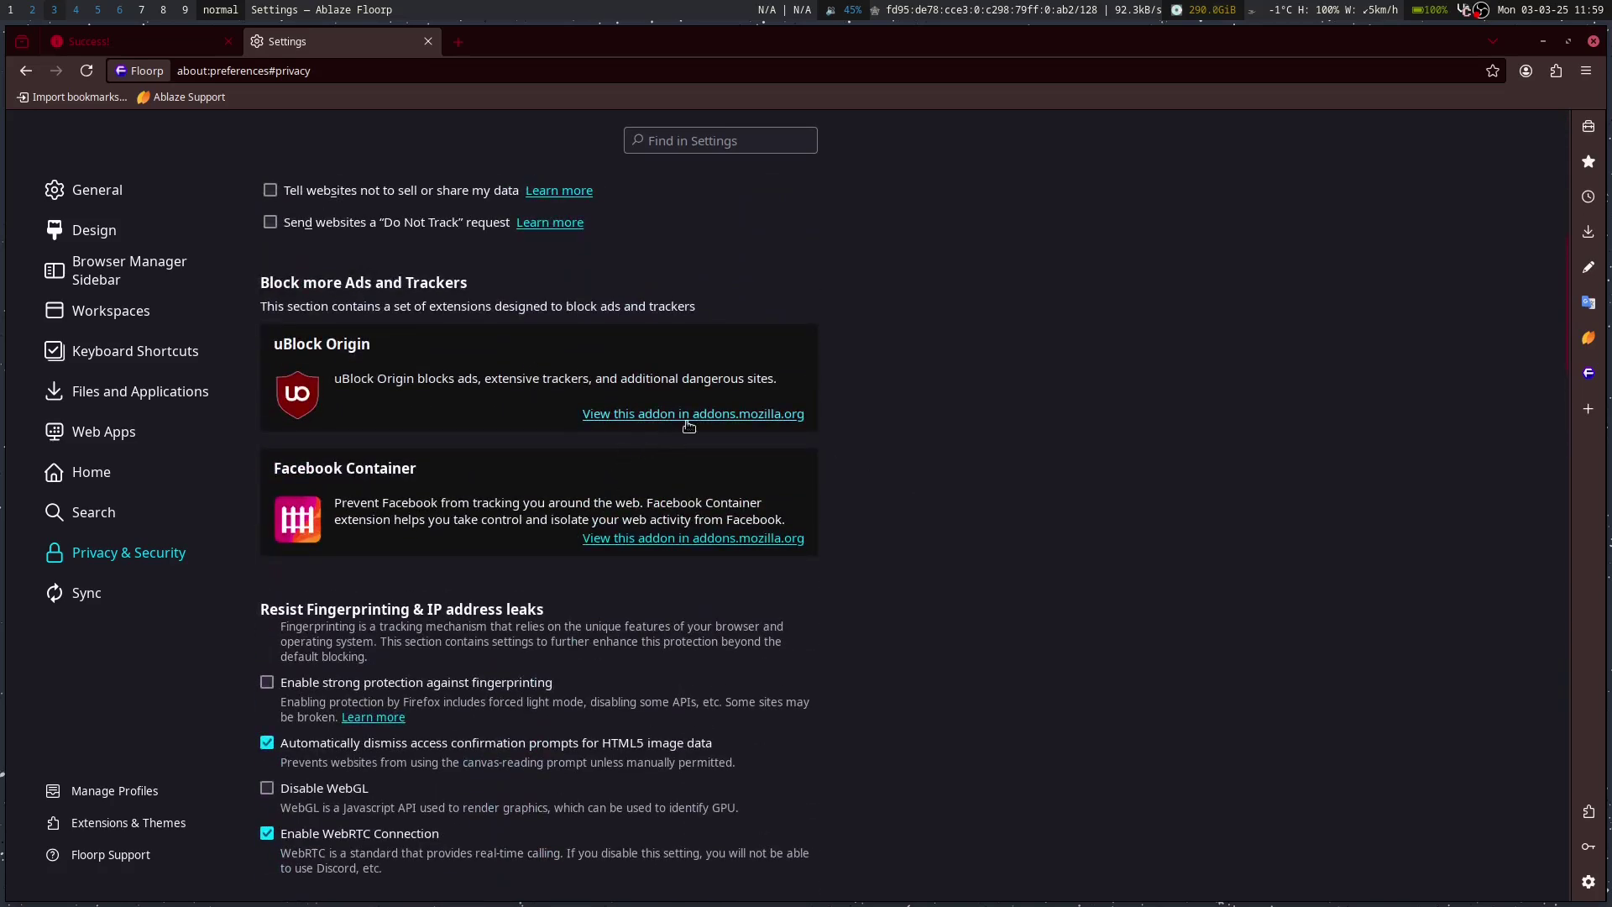
scroll(524, 541, "down", 6)
scroll(520, 540, "down", 20)
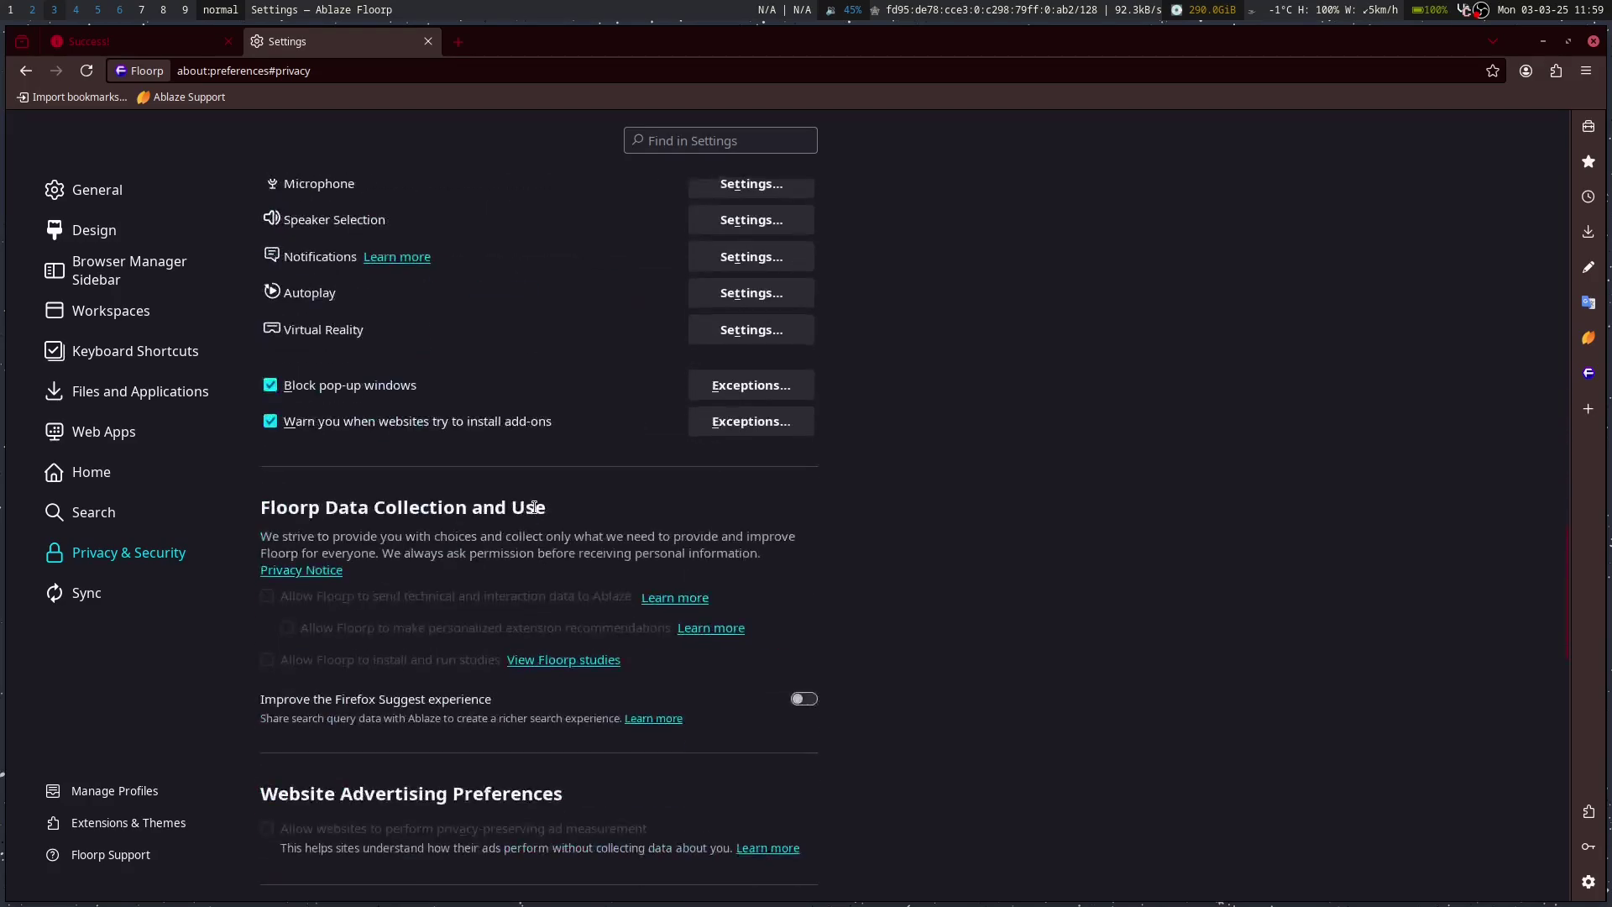
scroll(535, 514, "down", 10)
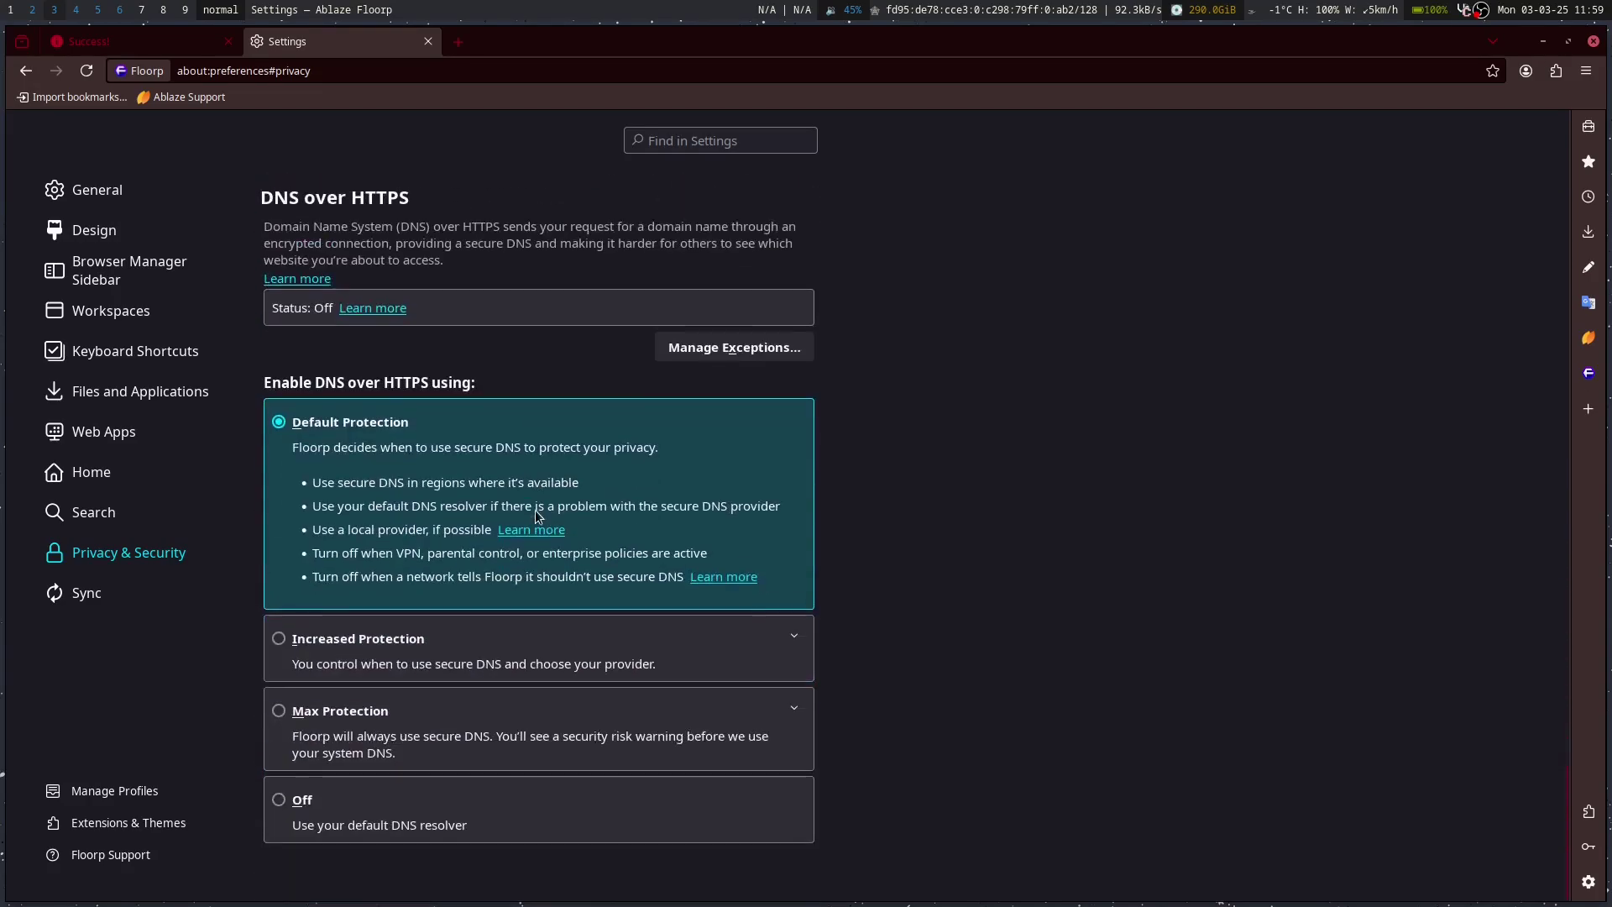
scroll(430, 711, "up", 15)
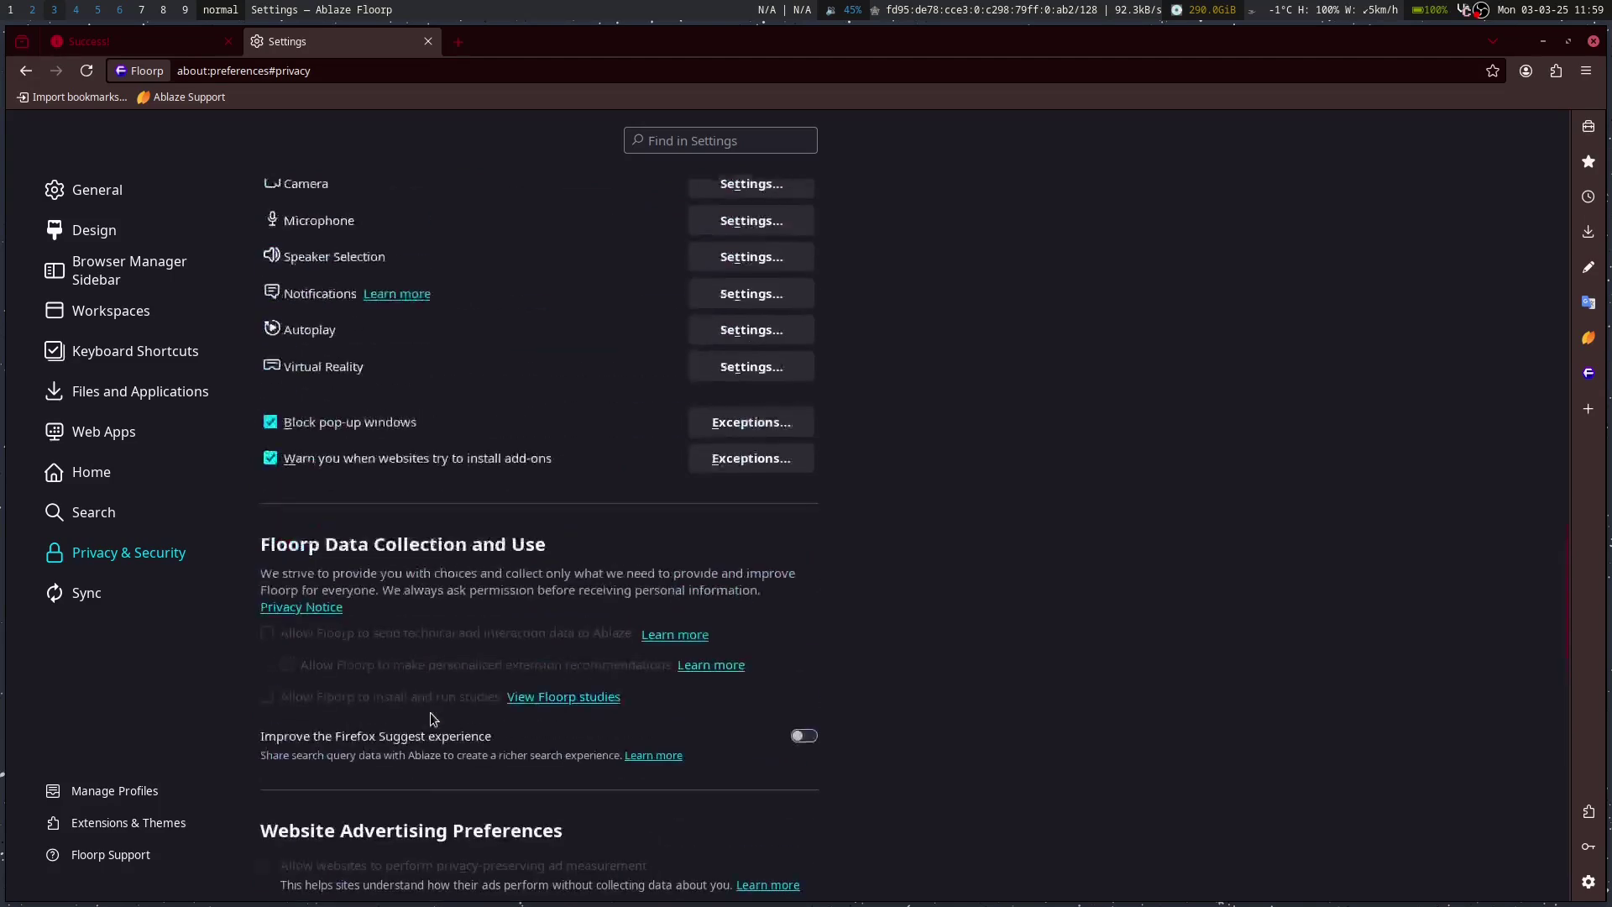
scroll(430, 712, "up", 20)
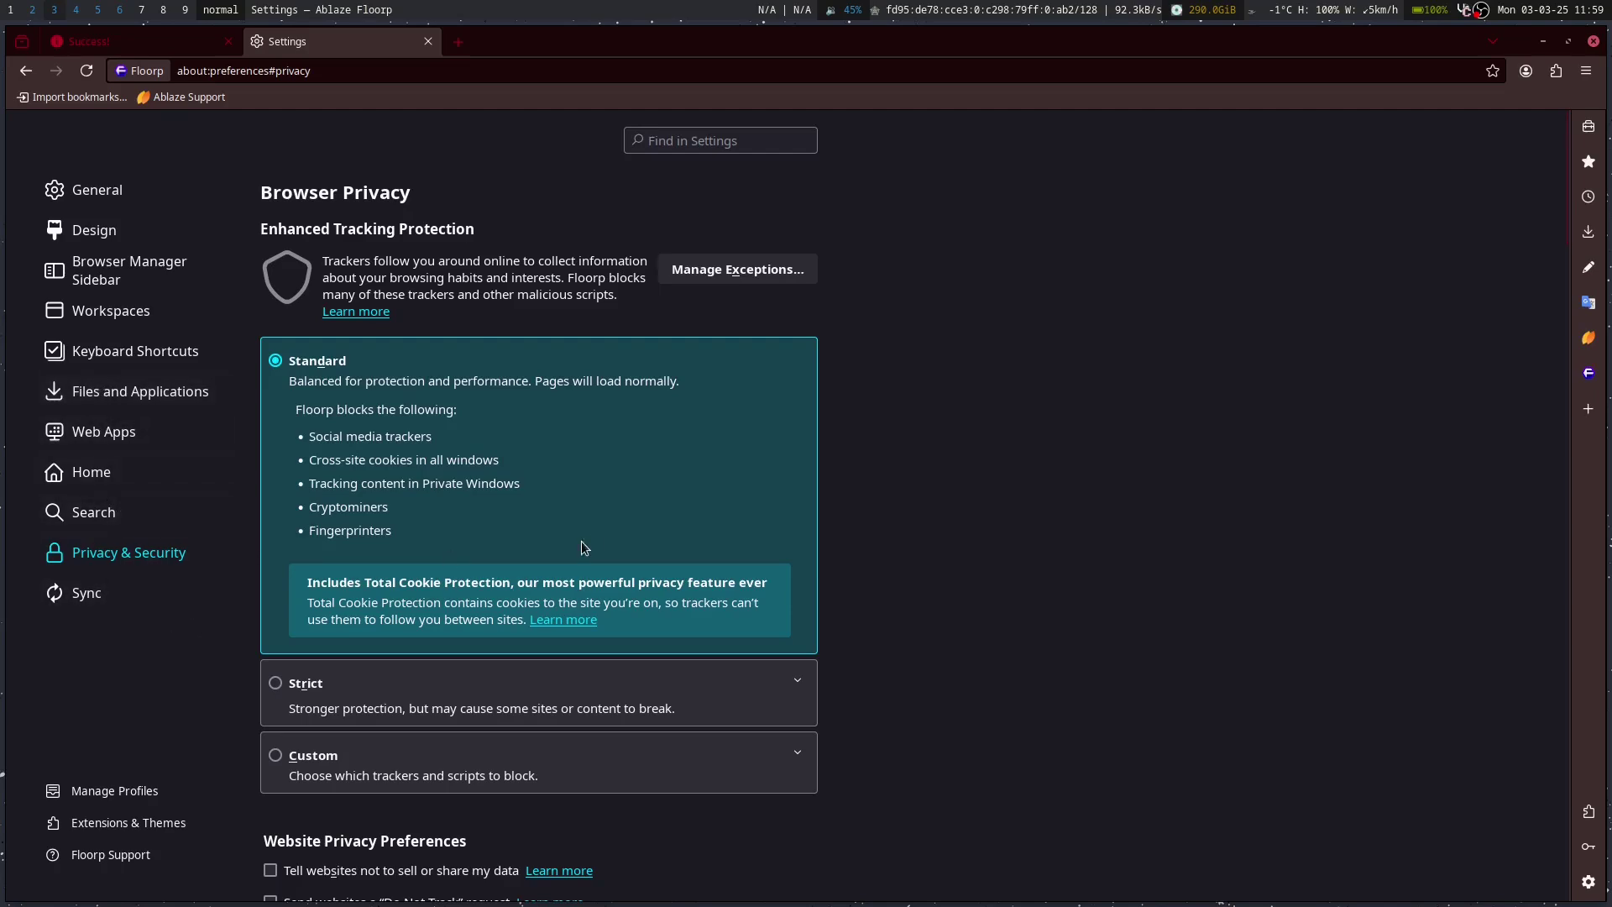
scroll(591, 537, "down", 5)
scroll(591, 537, "up", 5)
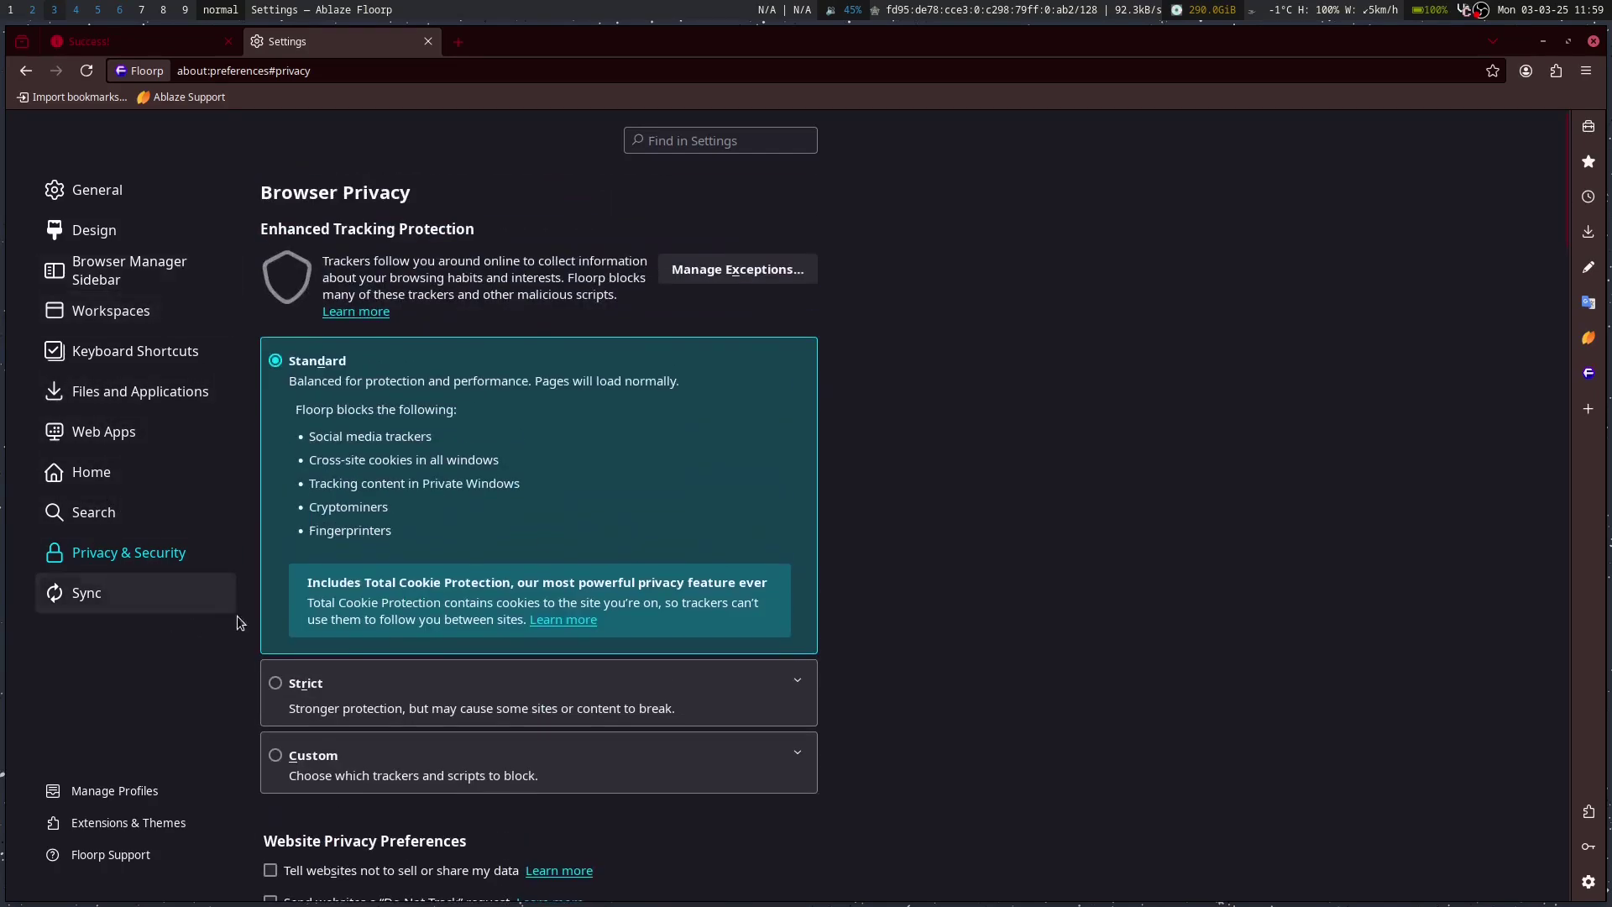
scroll(220, 589, "down", 20)
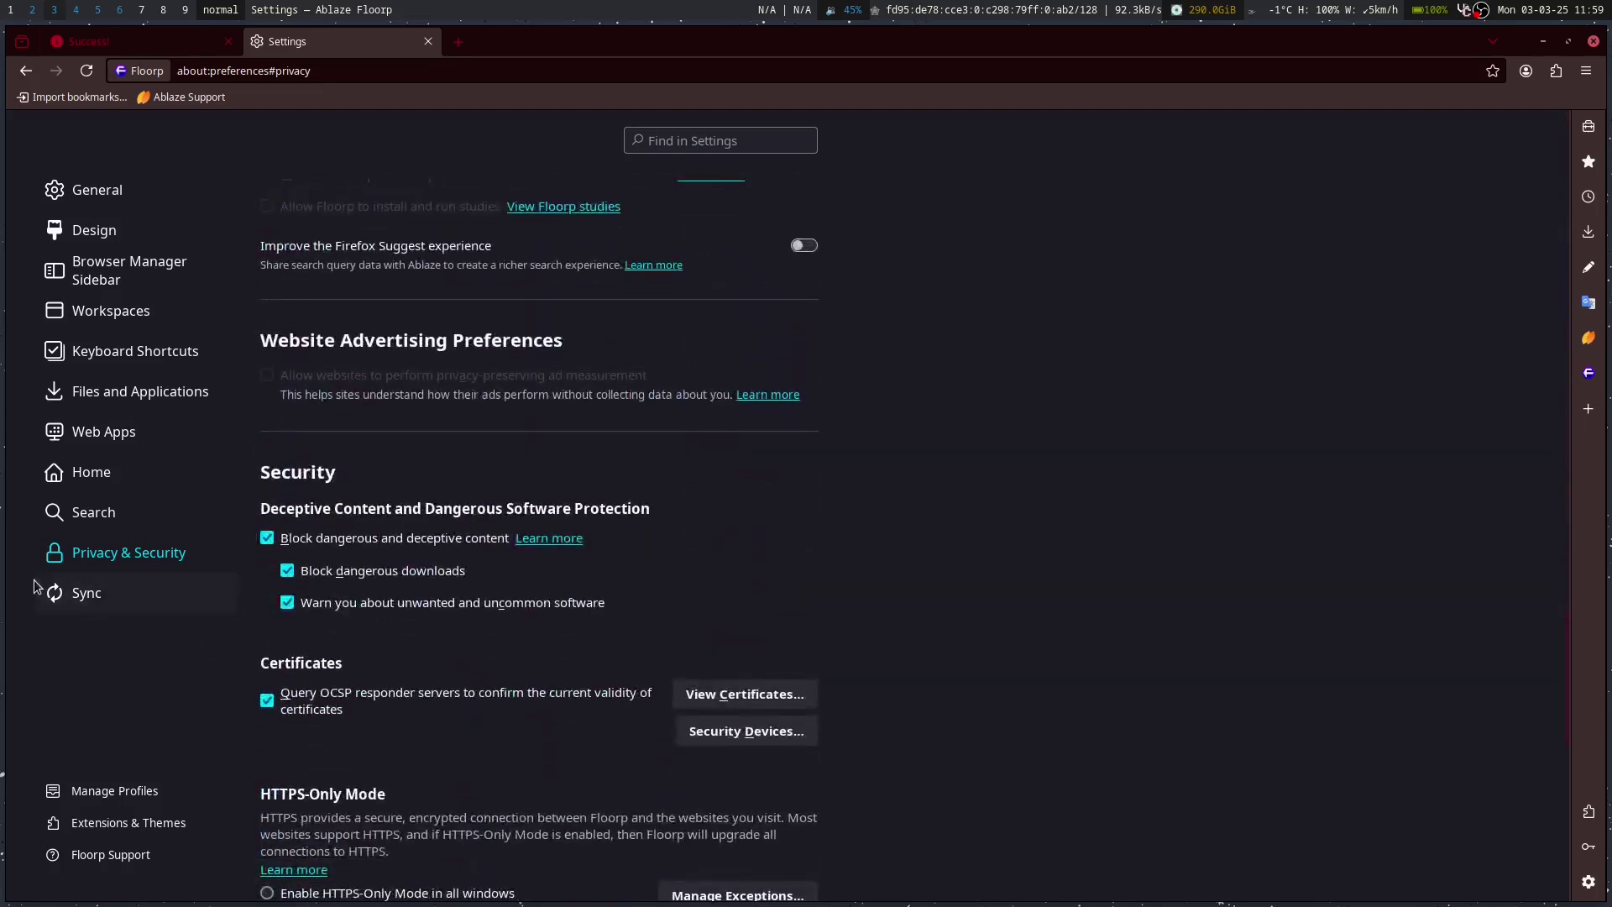
Step: Check which account service Floorp's Sync sign-in uses and return to the Sync settings
left_click(103, 592)
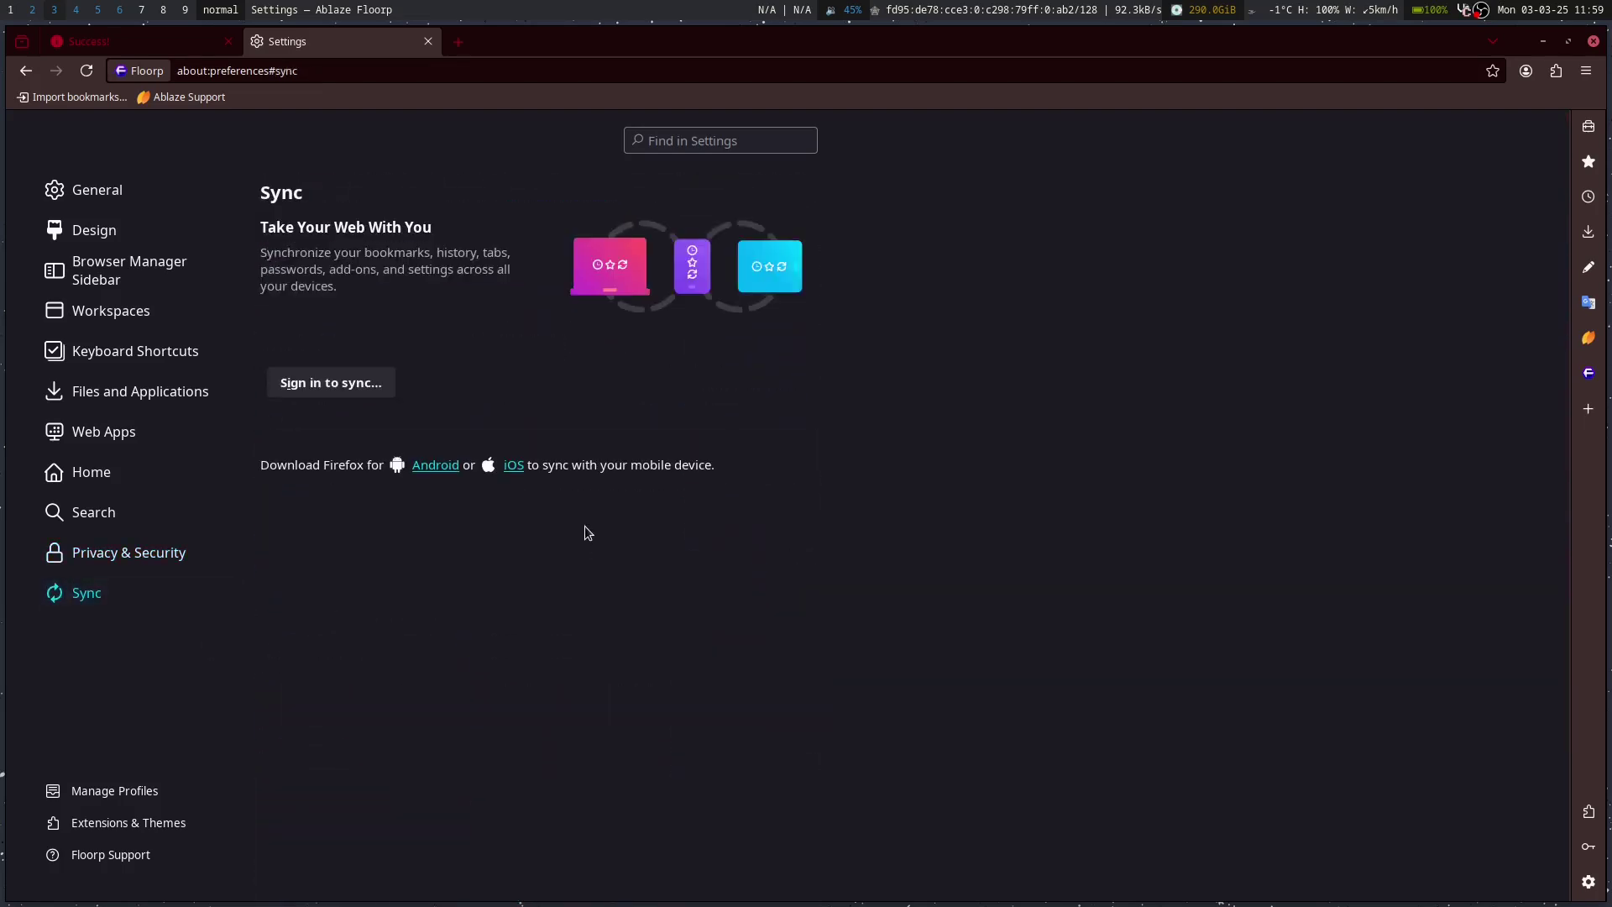
left_click(316, 385)
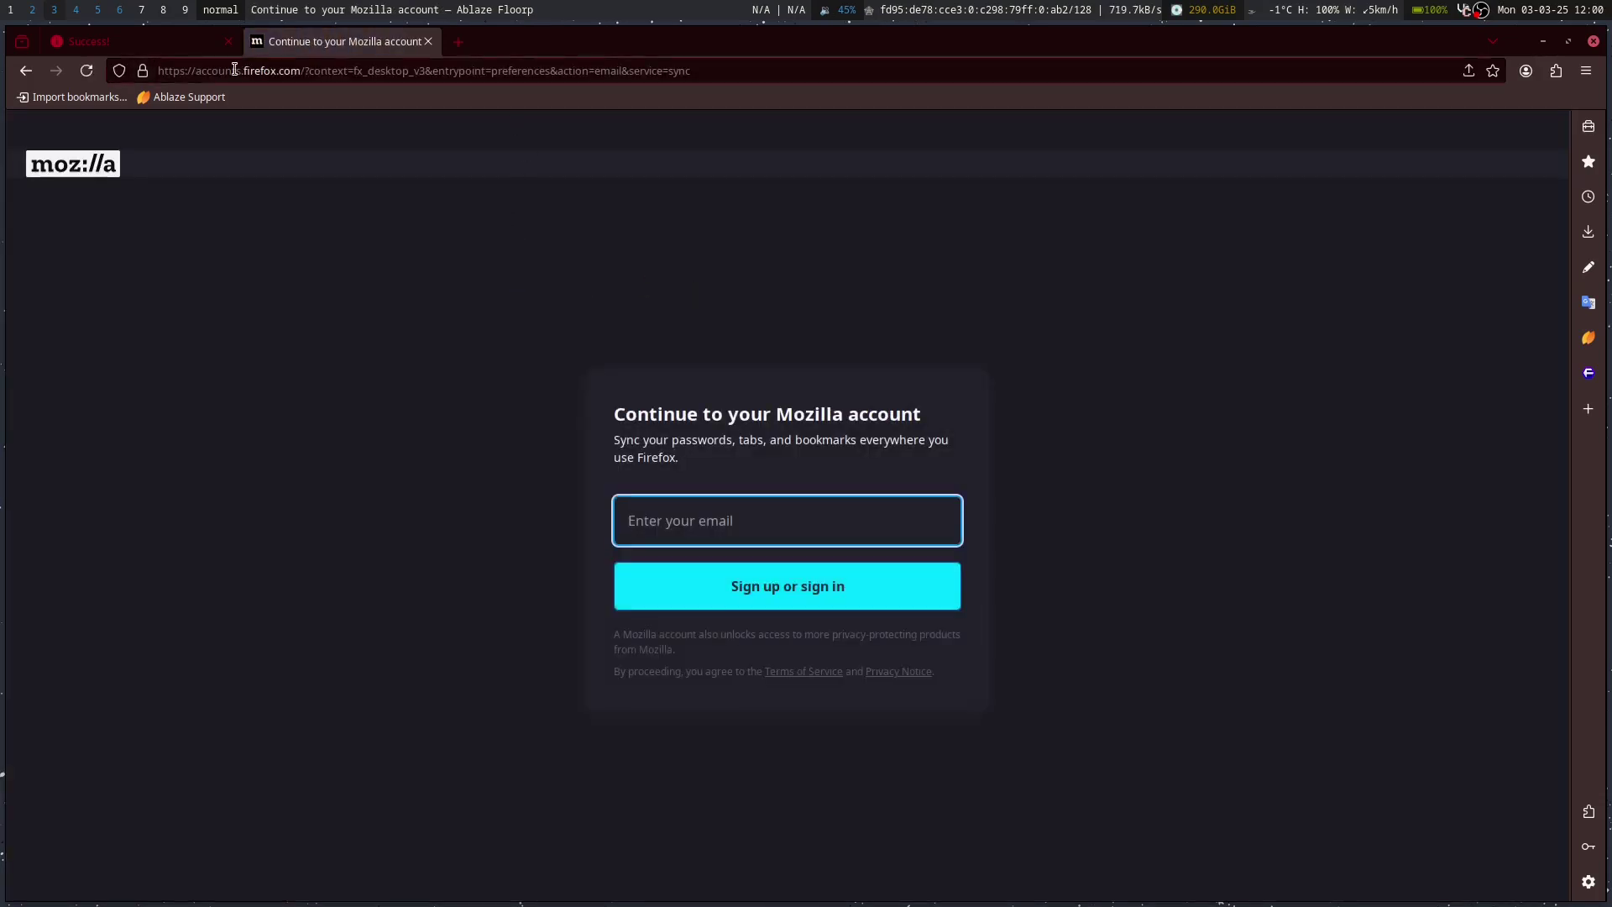
left_click(25, 70)
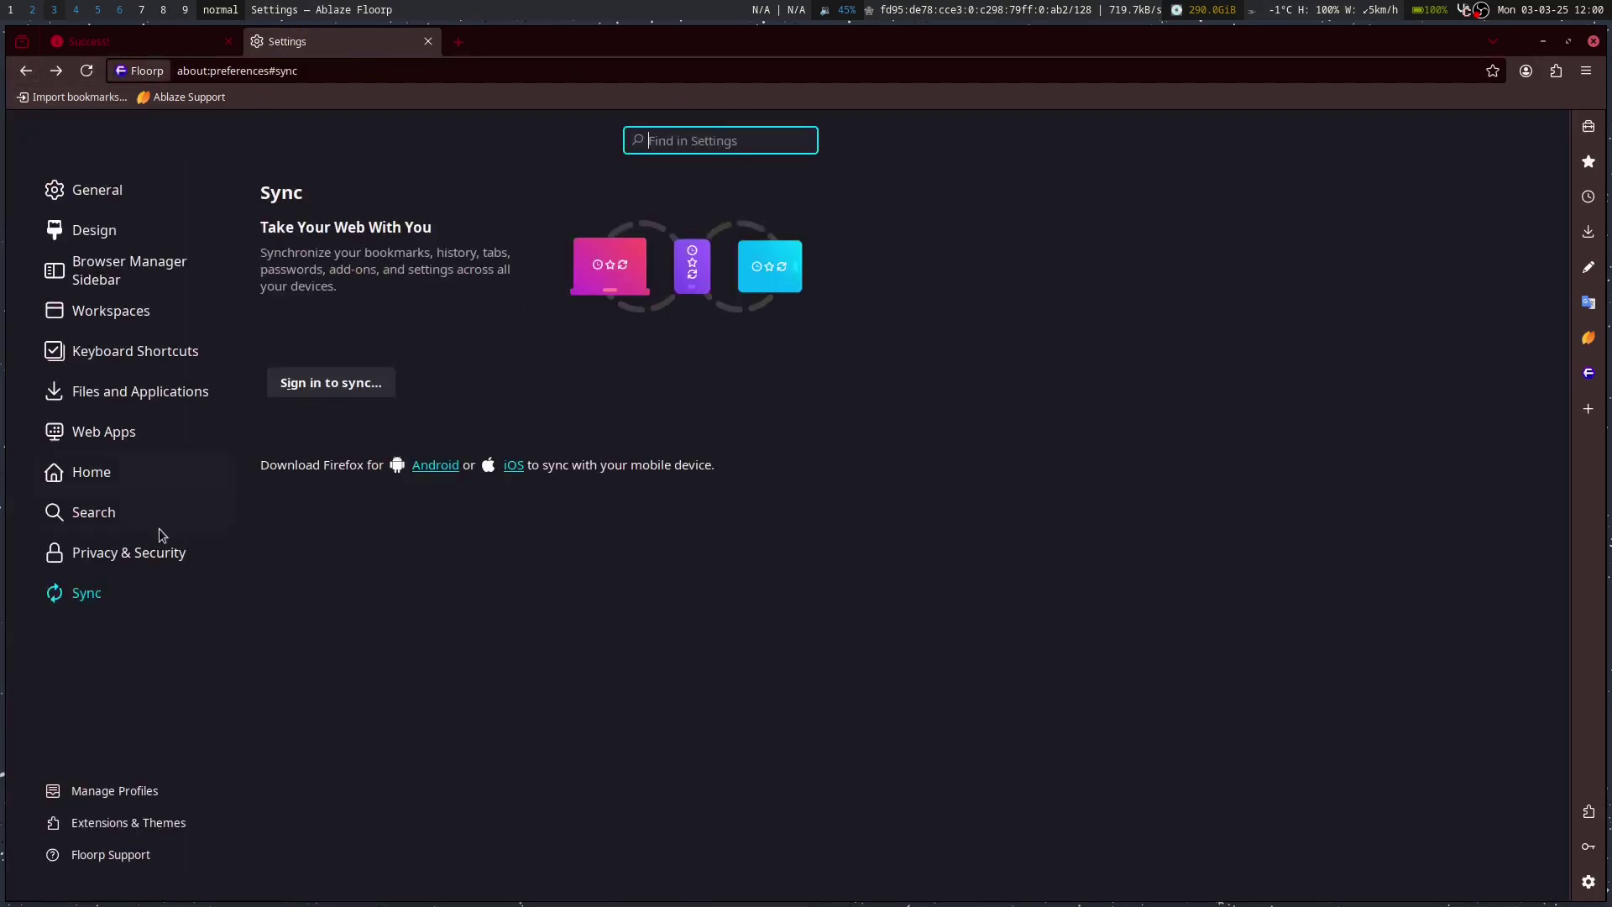
Step: Return to Floorp's Privacy & Security settings and examine the cookie, password and autofill options
left_click(154, 554)
scroll(260, 666, "down", 5)
scroll(257, 659, "up", 5)
scroll(257, 657, "down", 10)
scroll(257, 657, "down", 5)
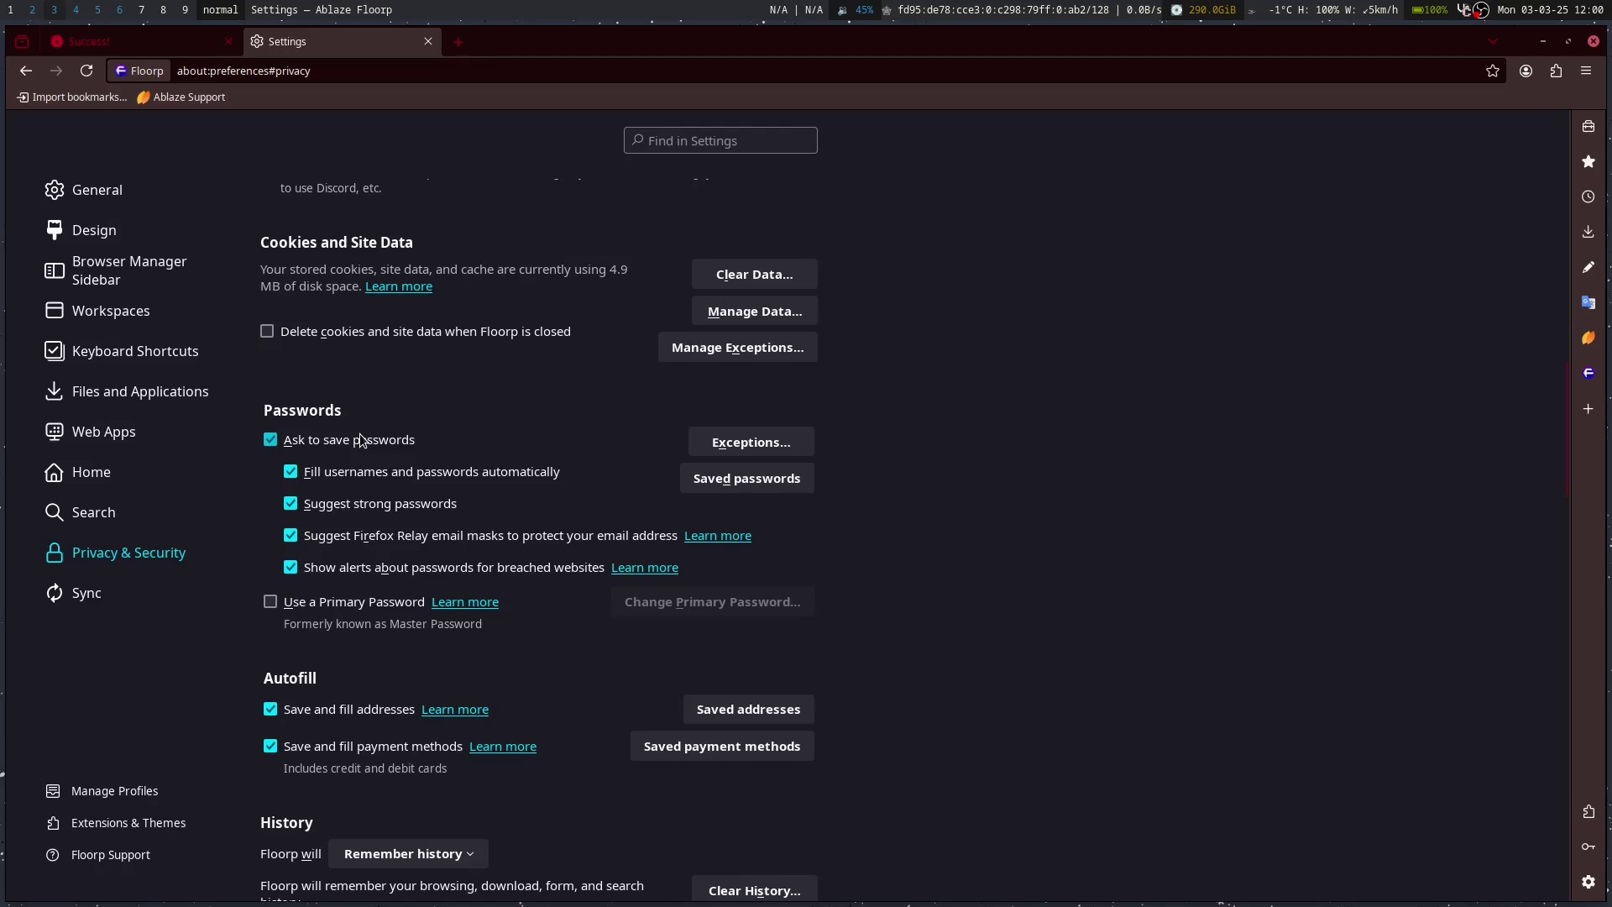
Step: Examine Floorp's remaining privacy options for permissions, data collection, advertising, security and DNS over HTTPS, and close the settings
scroll(359, 435, "down", 10)
scroll(359, 434, "down", 3)
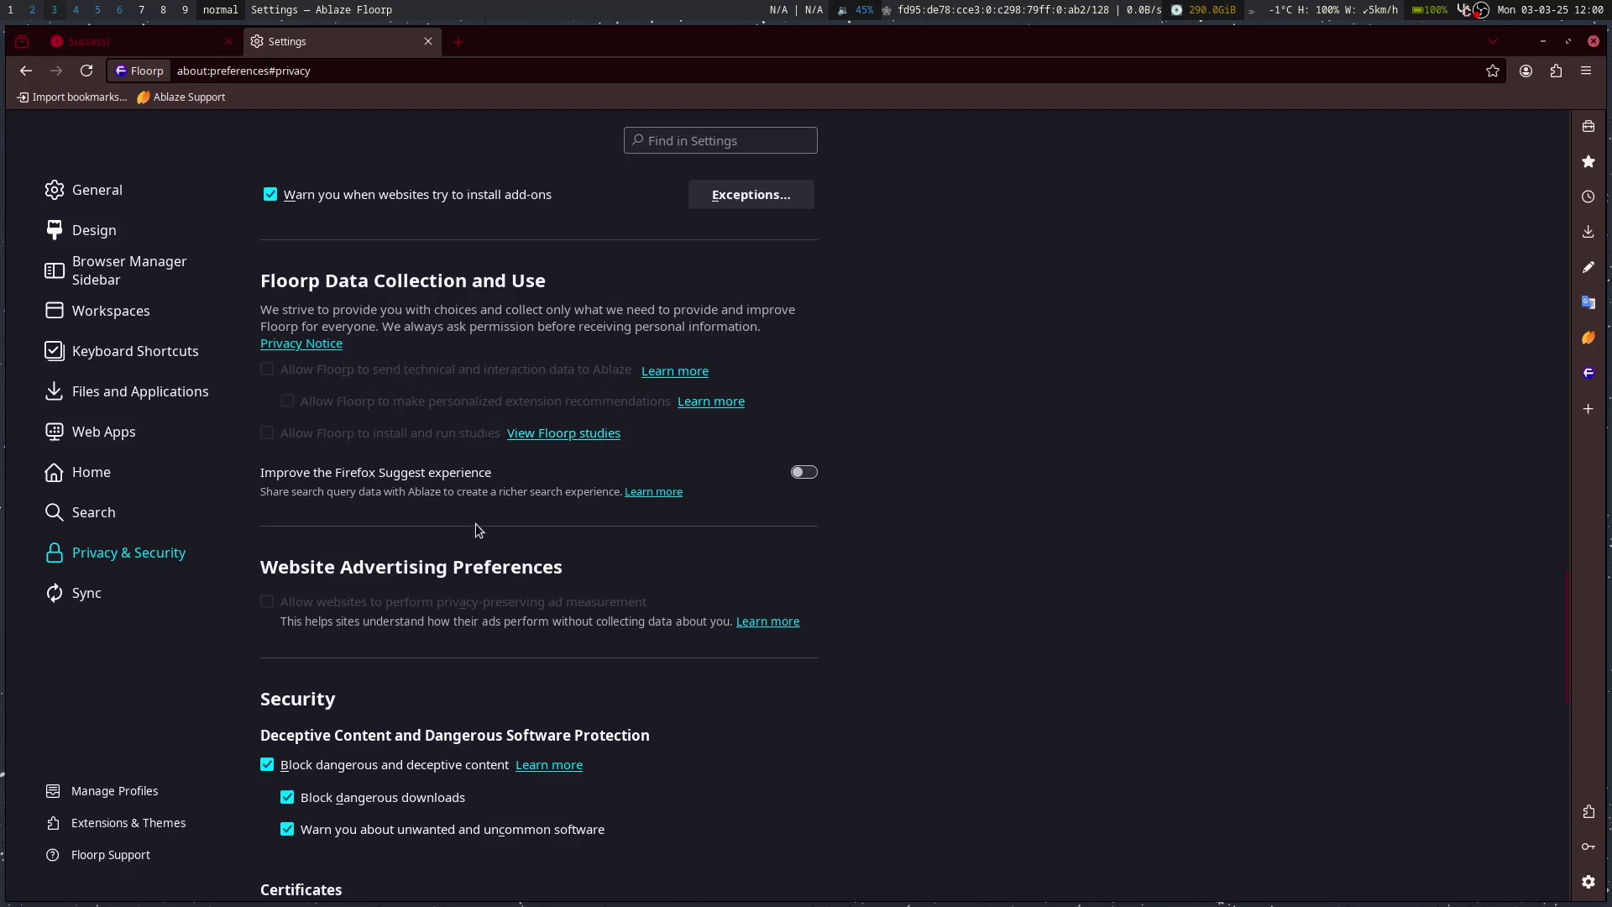
scroll(496, 698, "down", 8)
scroll(500, 670, "up", 10)
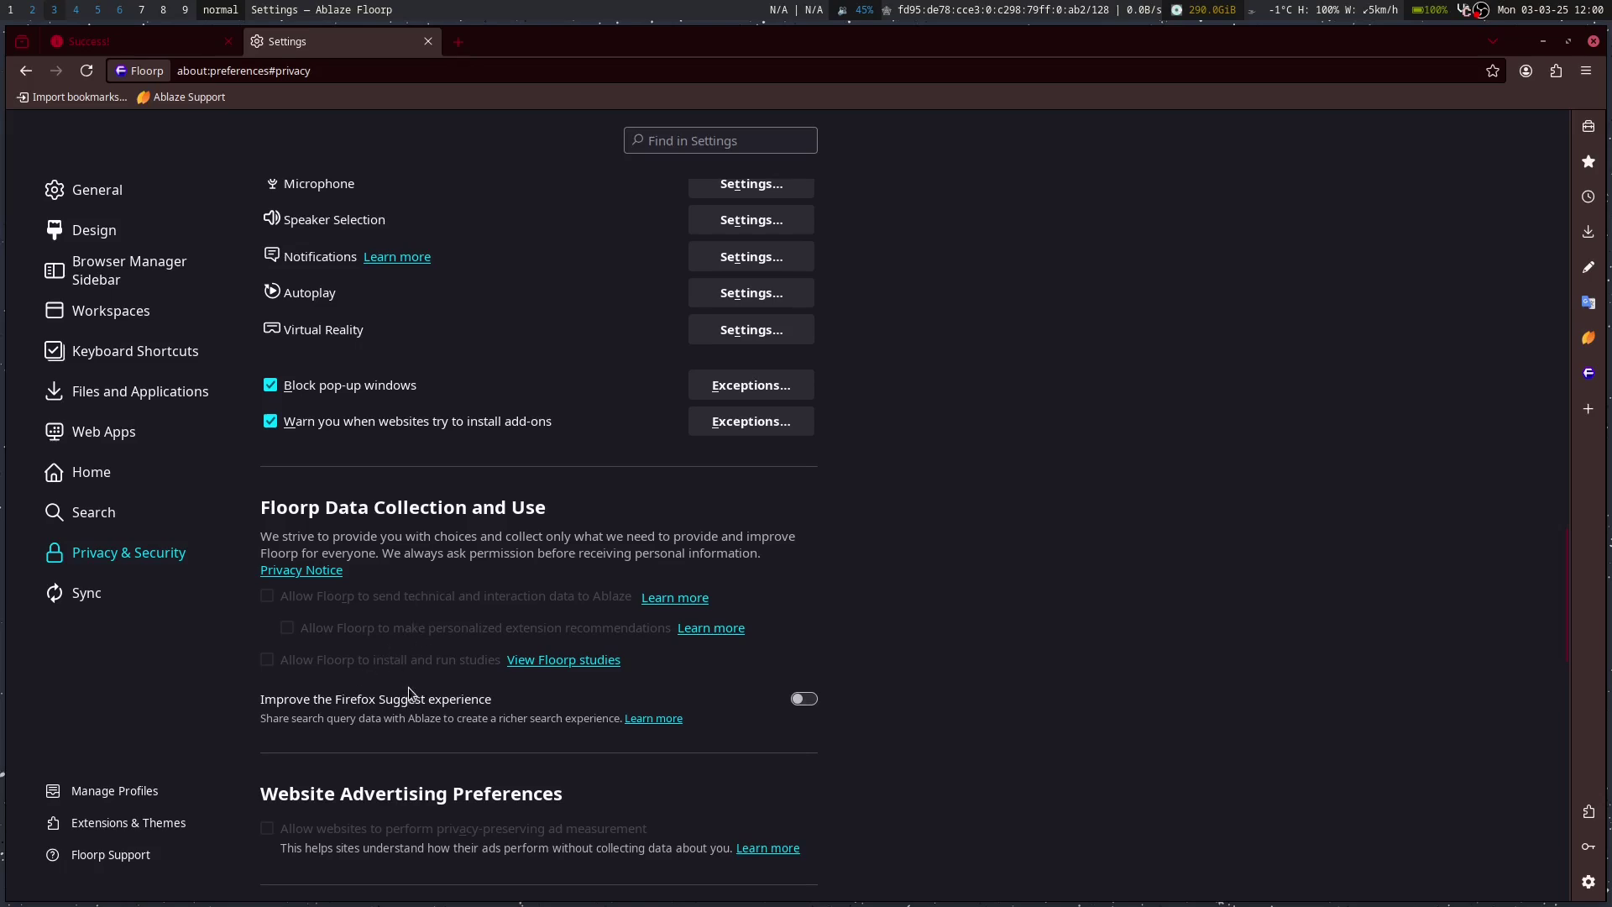
scroll(408, 687, "down", 15)
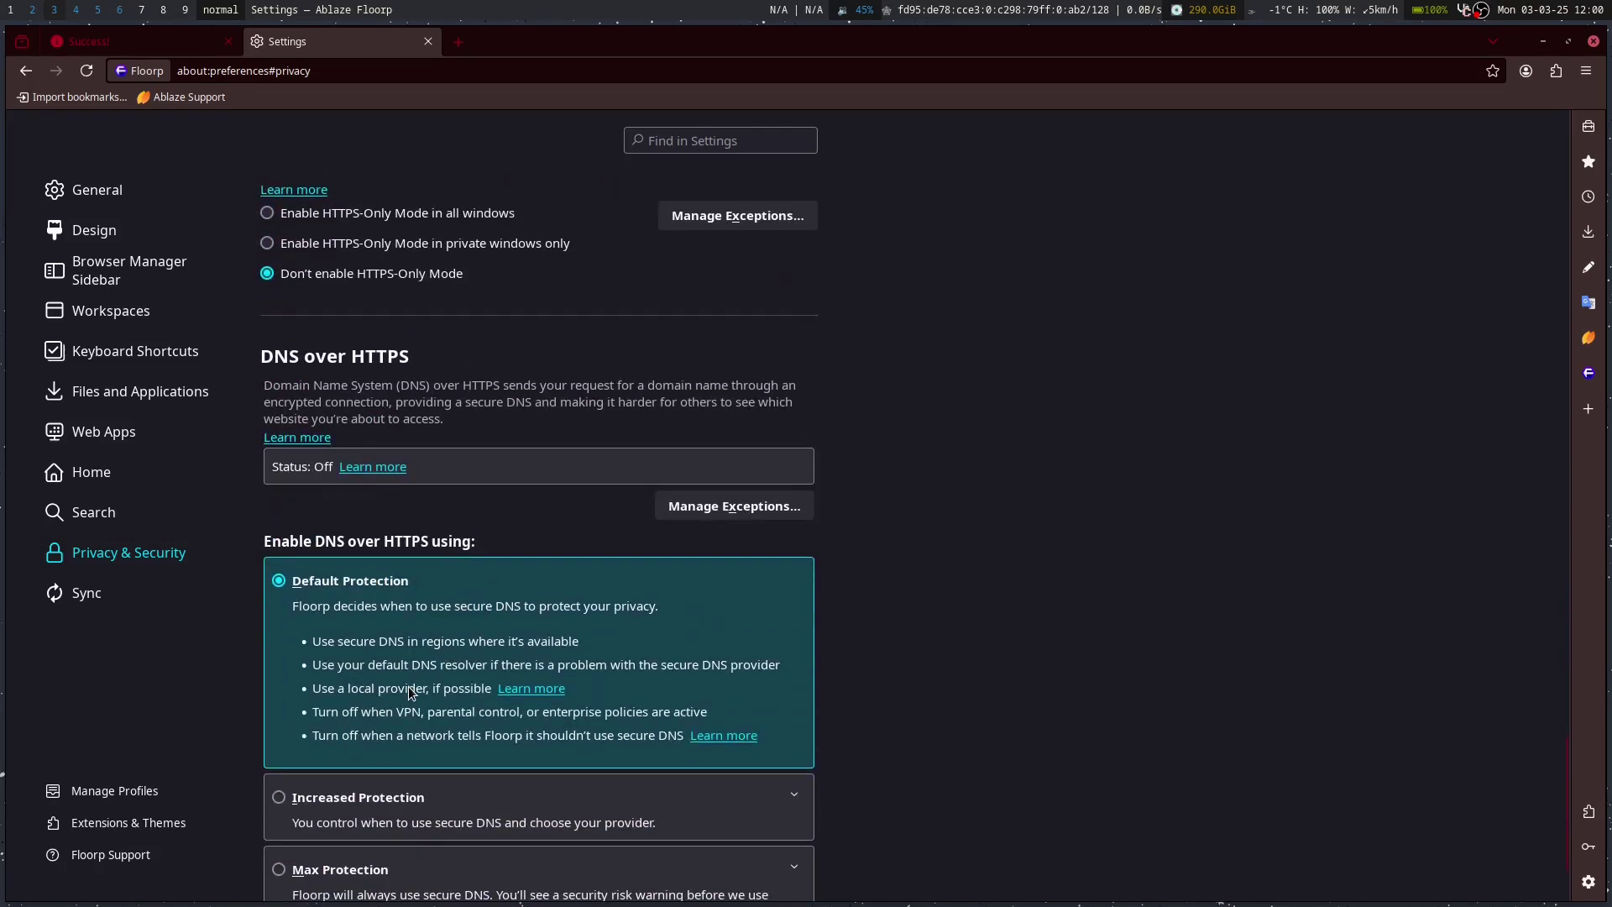
left_click(113, 195)
left_click(428, 41)
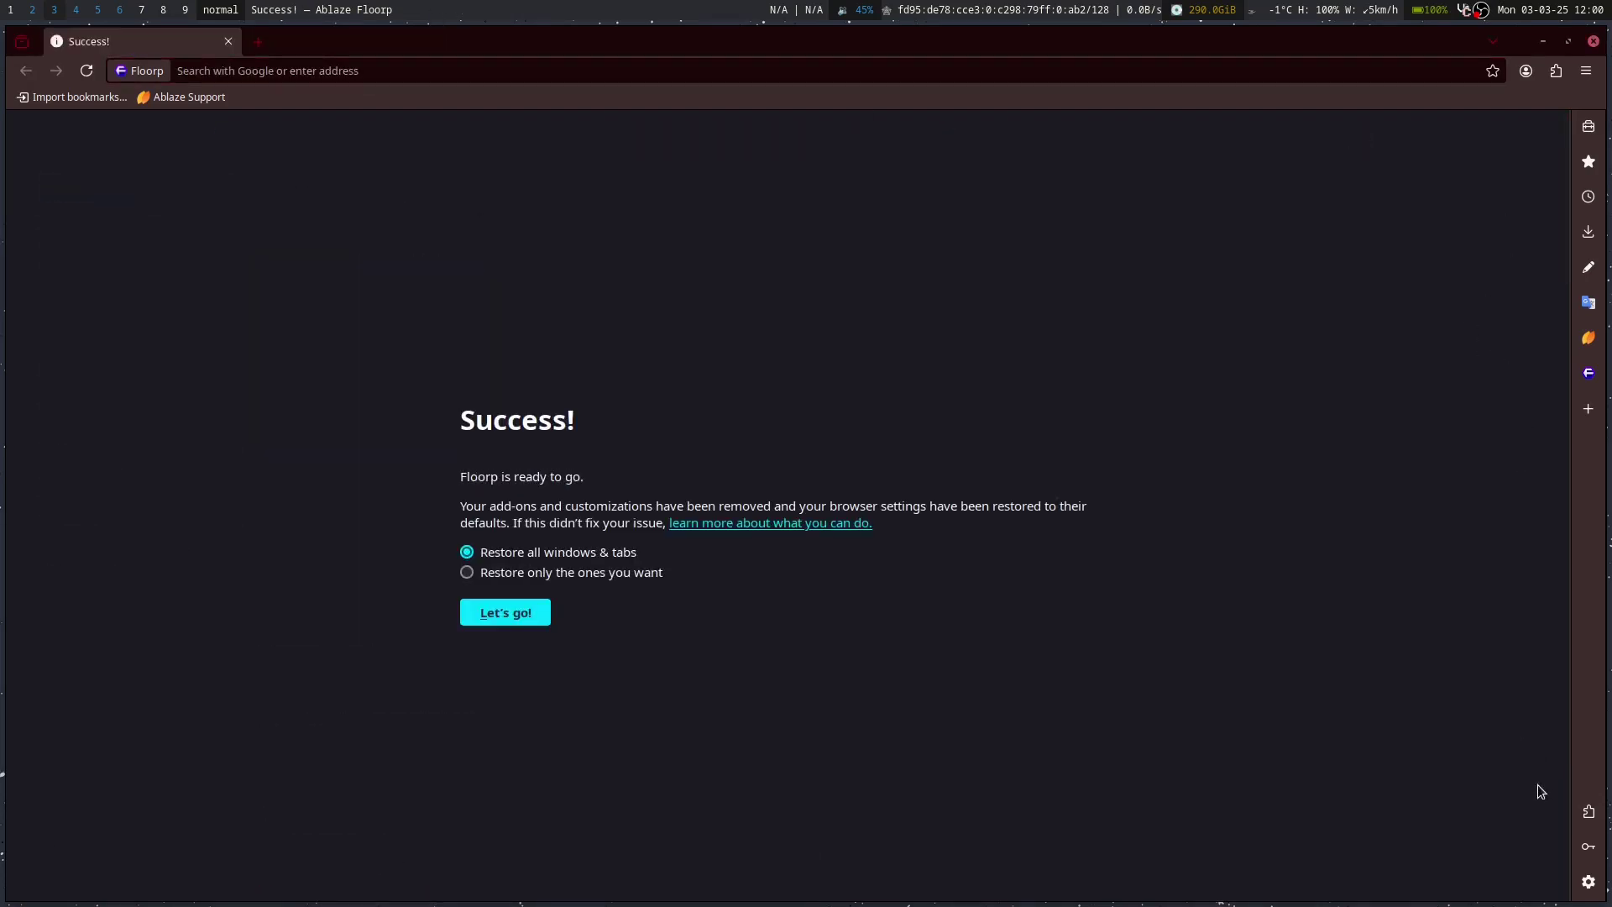
Step: Open Floorp's Add-ons Manager and examine the available themes and the add-on management options
left_click(1588, 882)
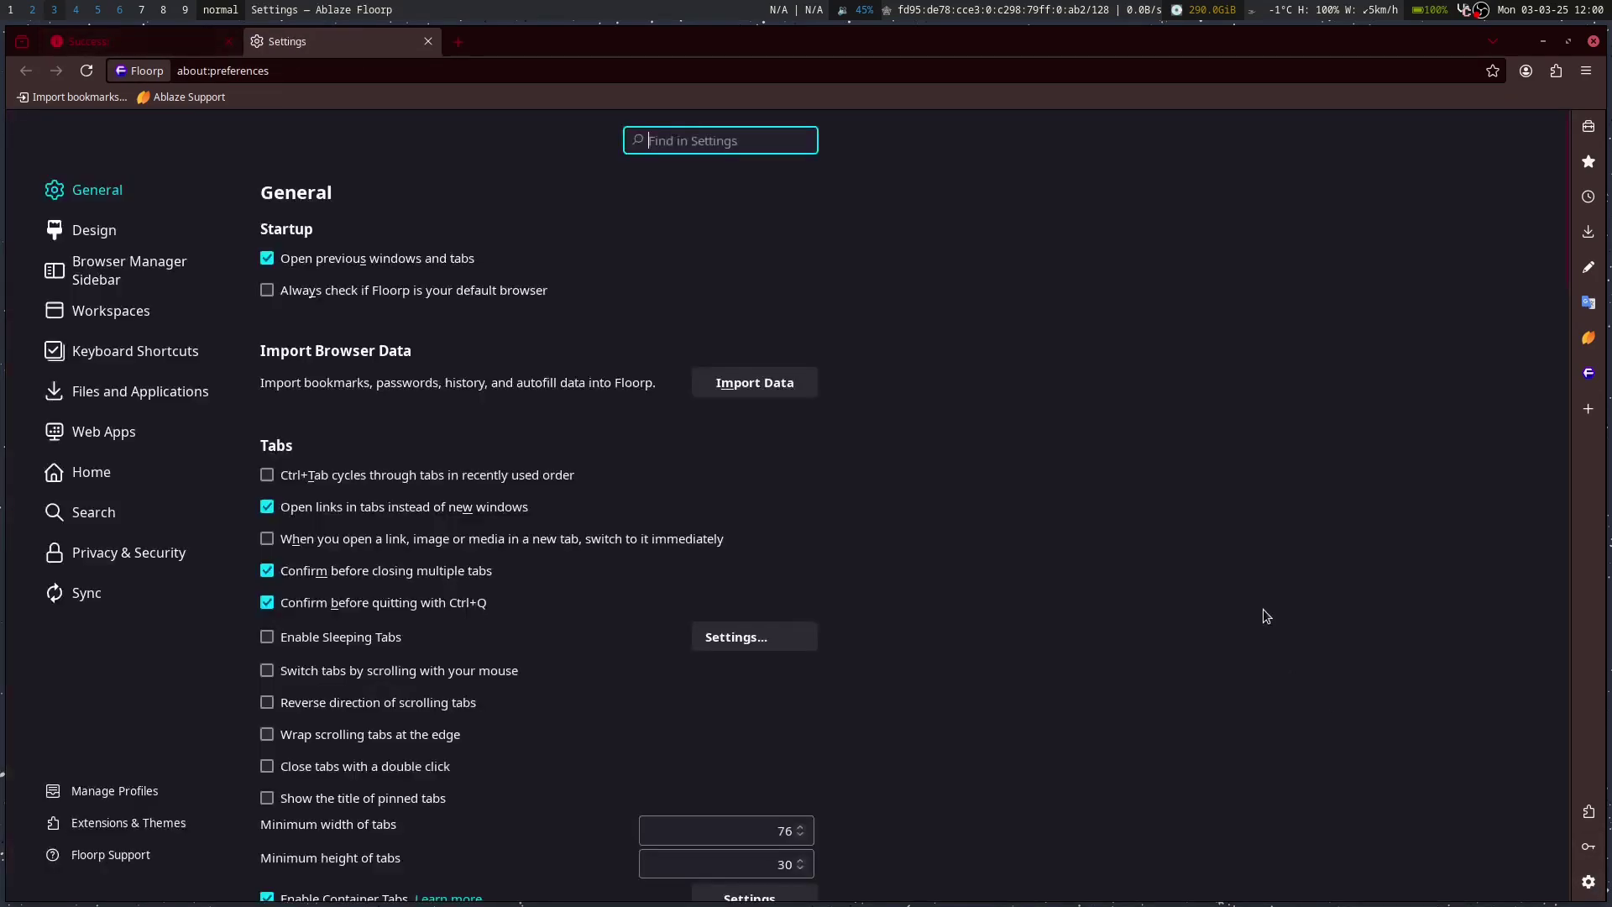
left_click(102, 823)
left_click(227, 43)
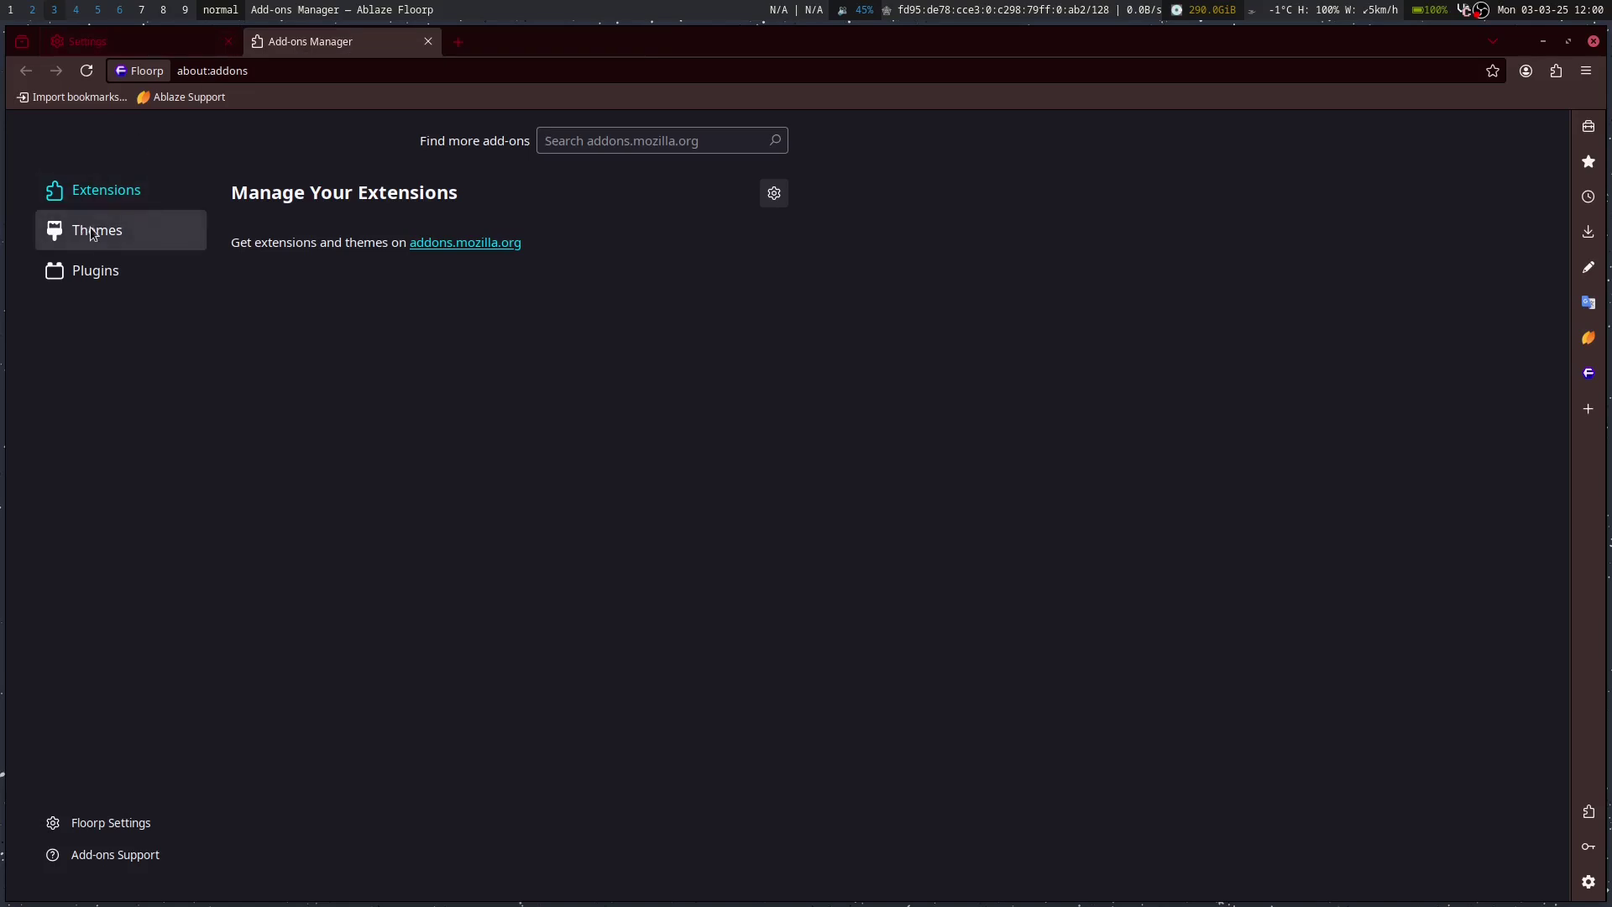
left_click(97, 233)
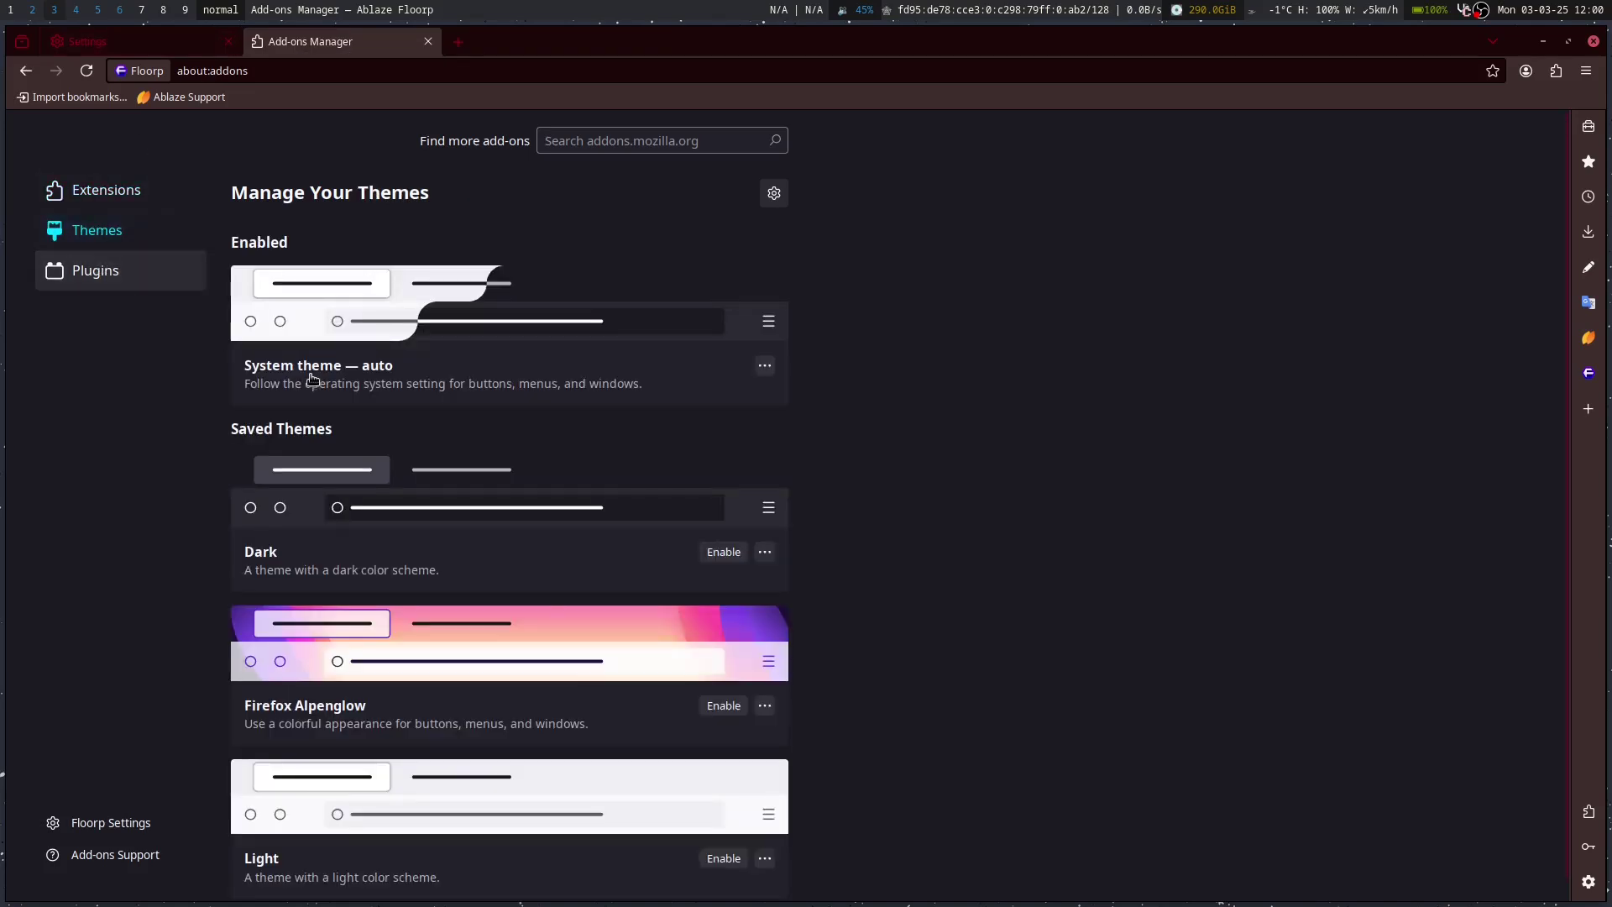
scroll(642, 494, "down", 1)
scroll(644, 493, "up", 1)
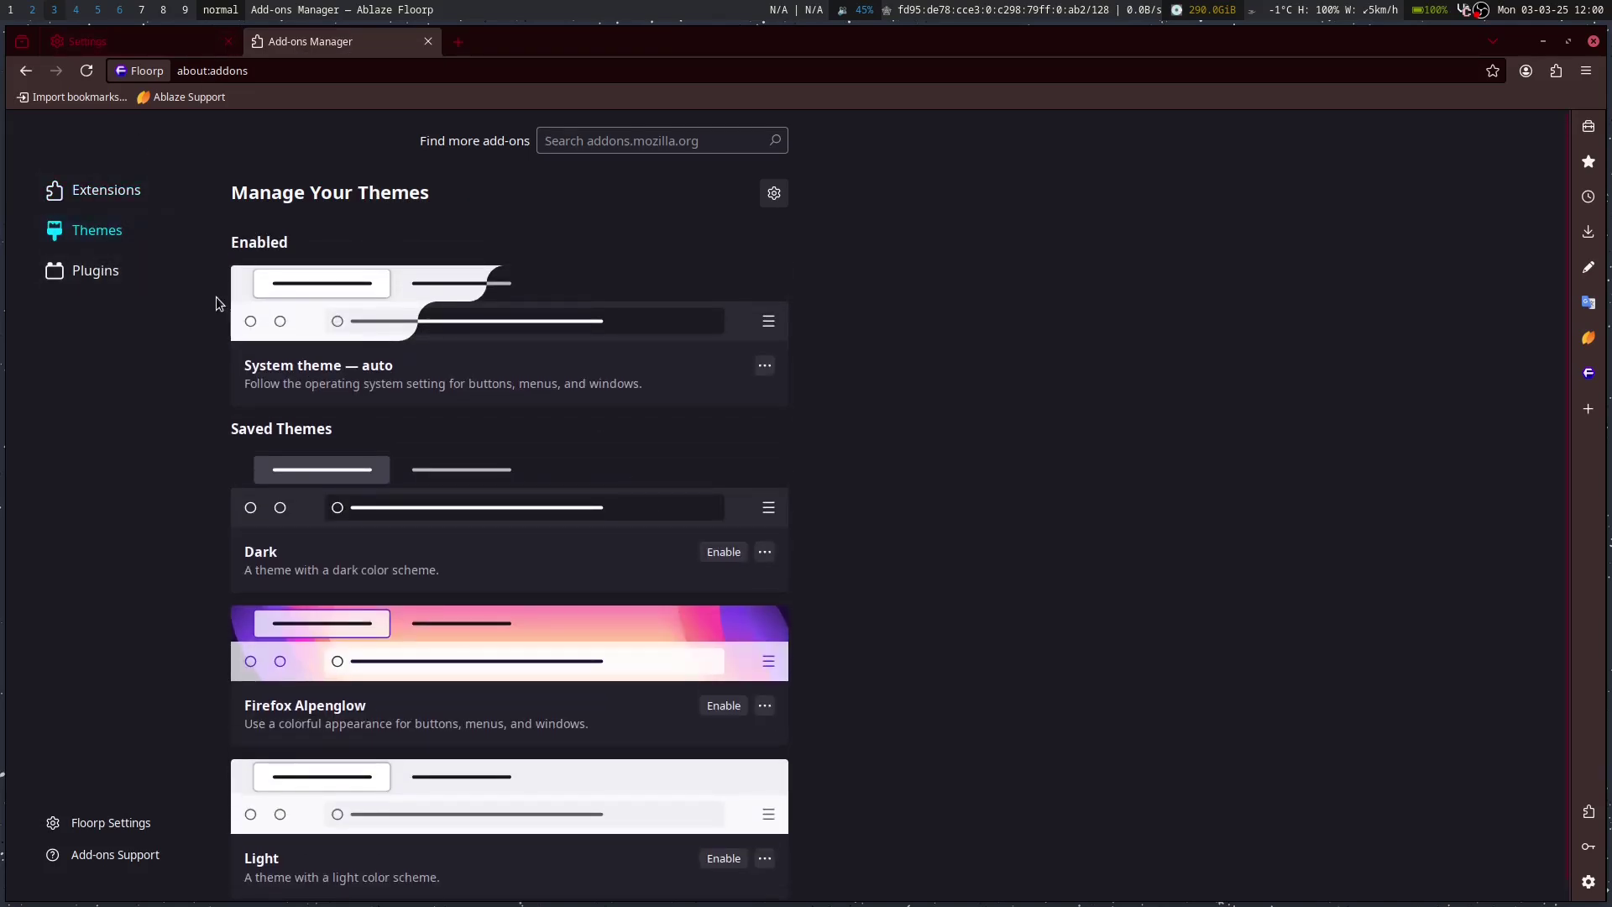
scroll(376, 476, "down", 1)
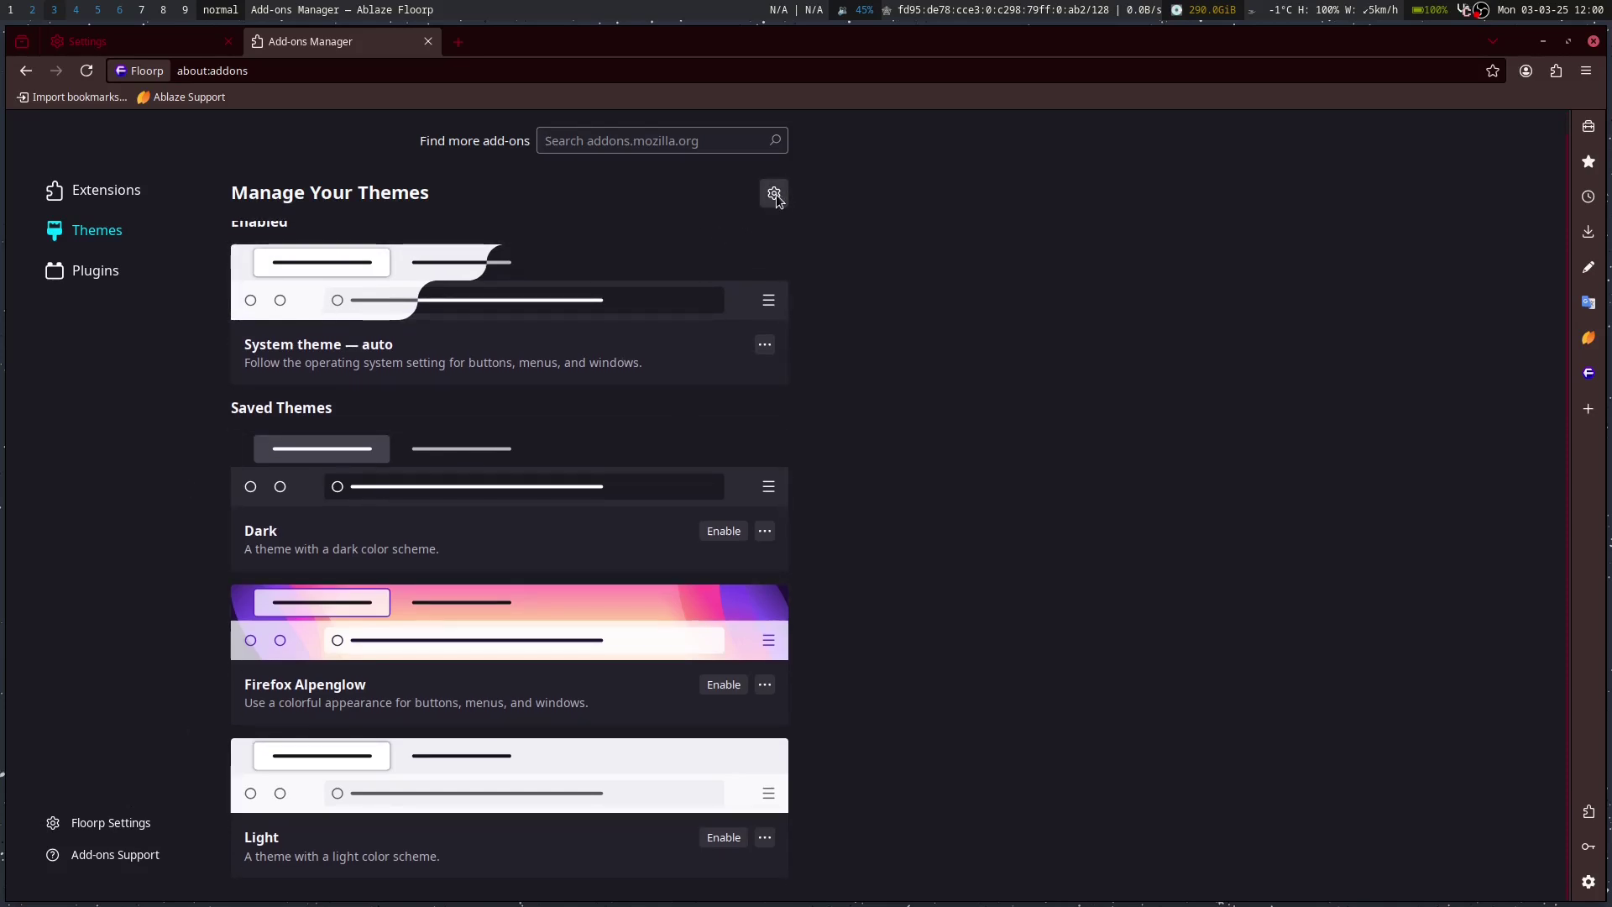
scroll(609, 505, "up", 1)
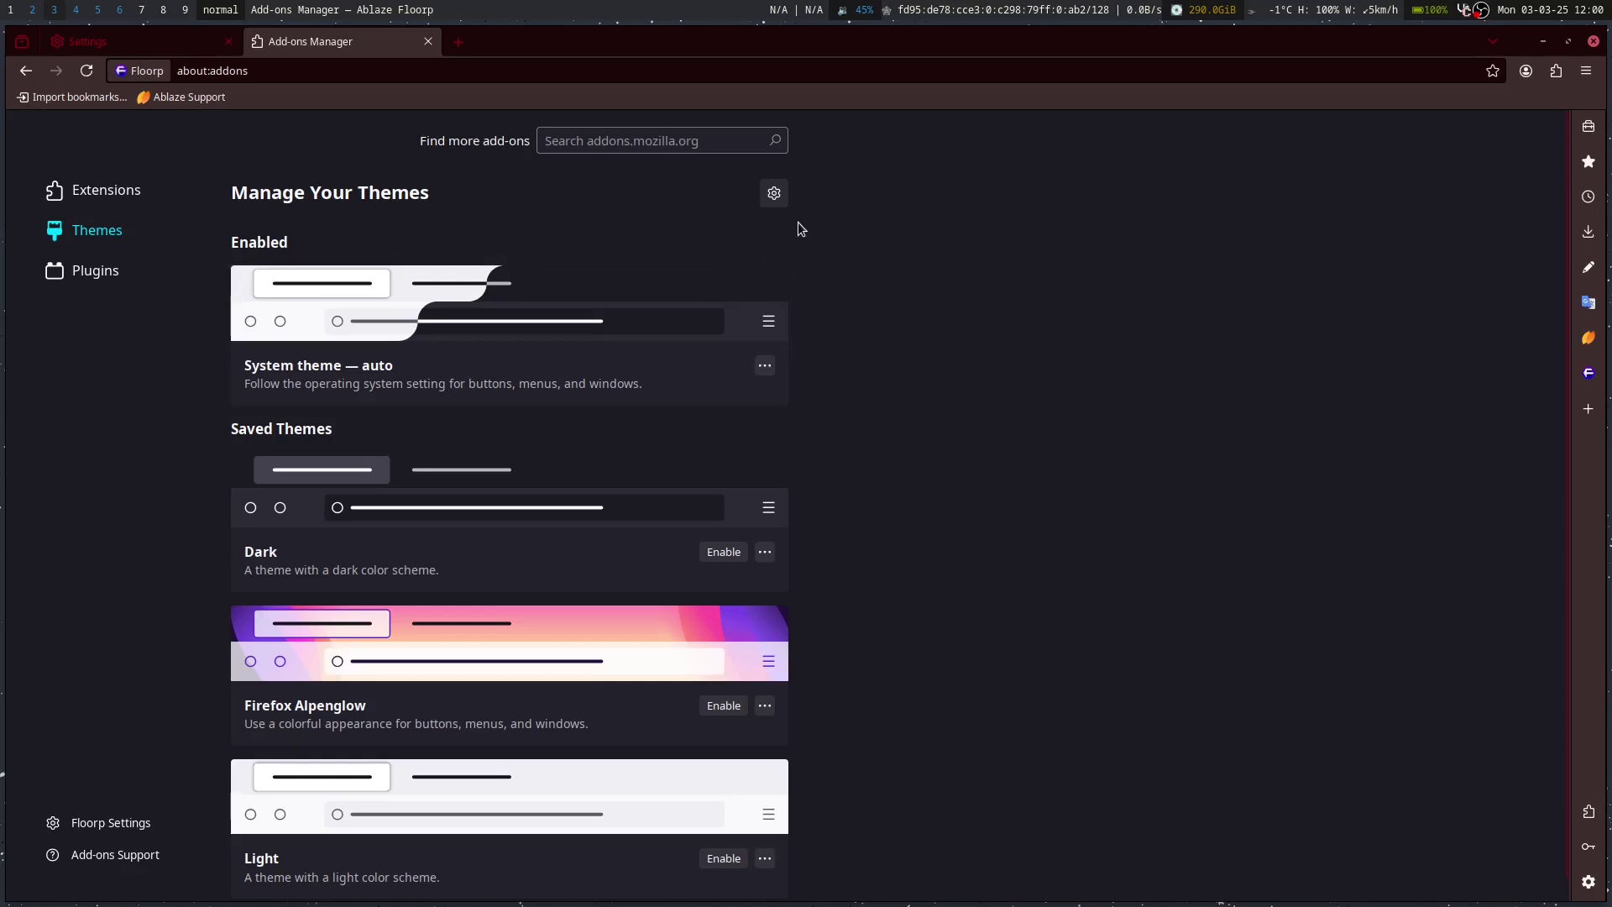
left_click(770, 190)
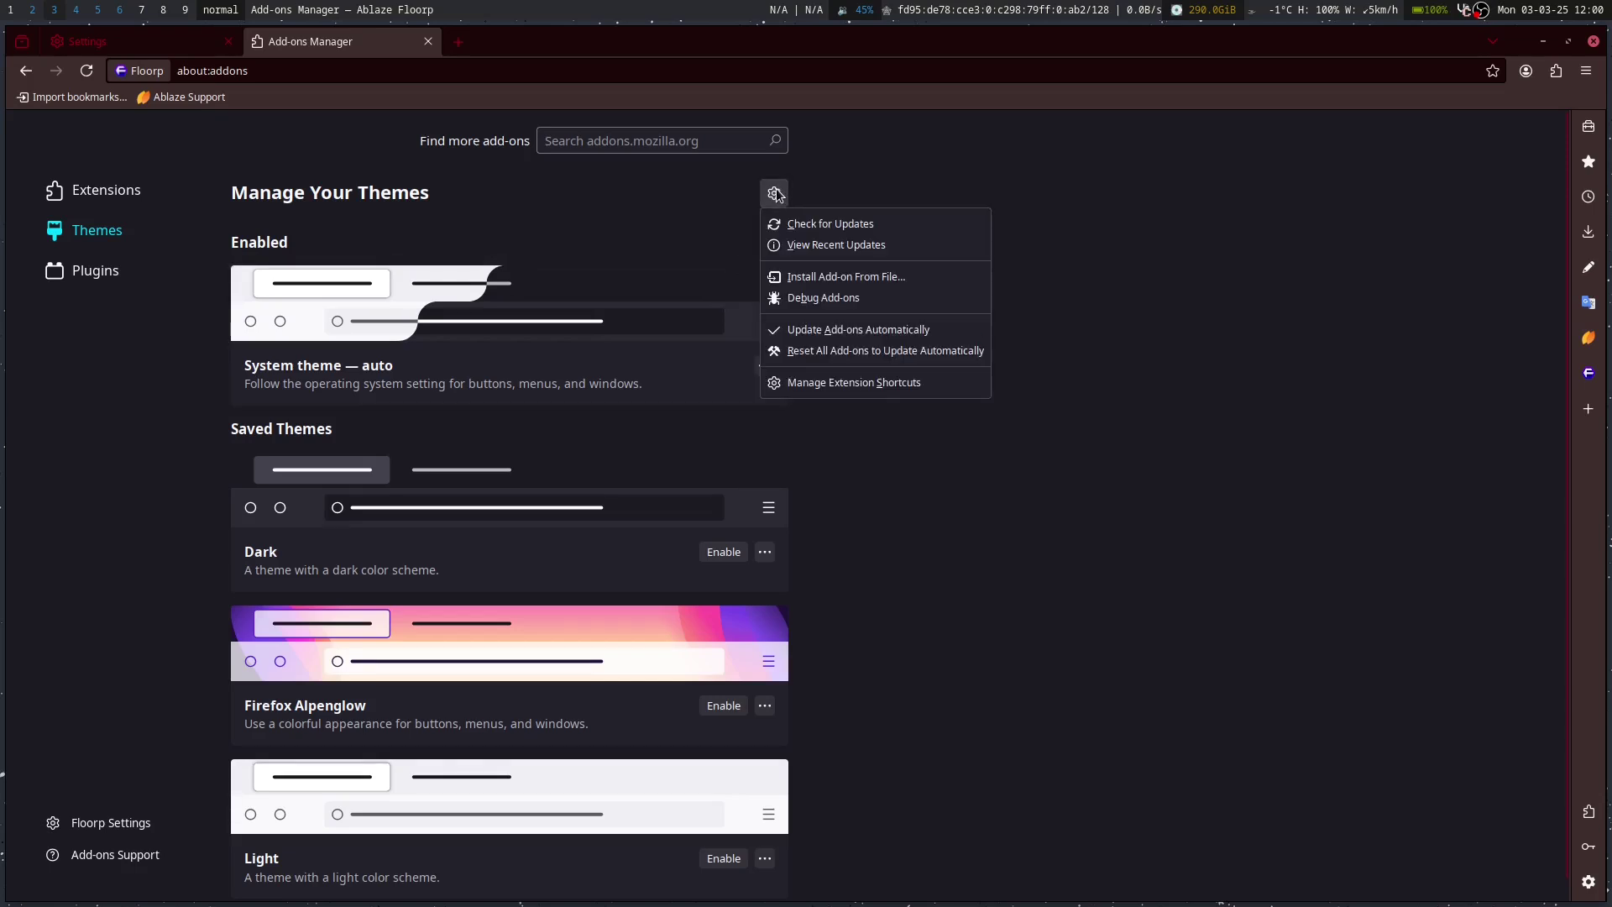
left_click(766, 187)
Step: Search the Firefox add-ons site for "elmo" and install the "Hellmo - Elmo Rise" animated theme in Floorp
left_click(676, 140)
type("elmo")
key("Return")
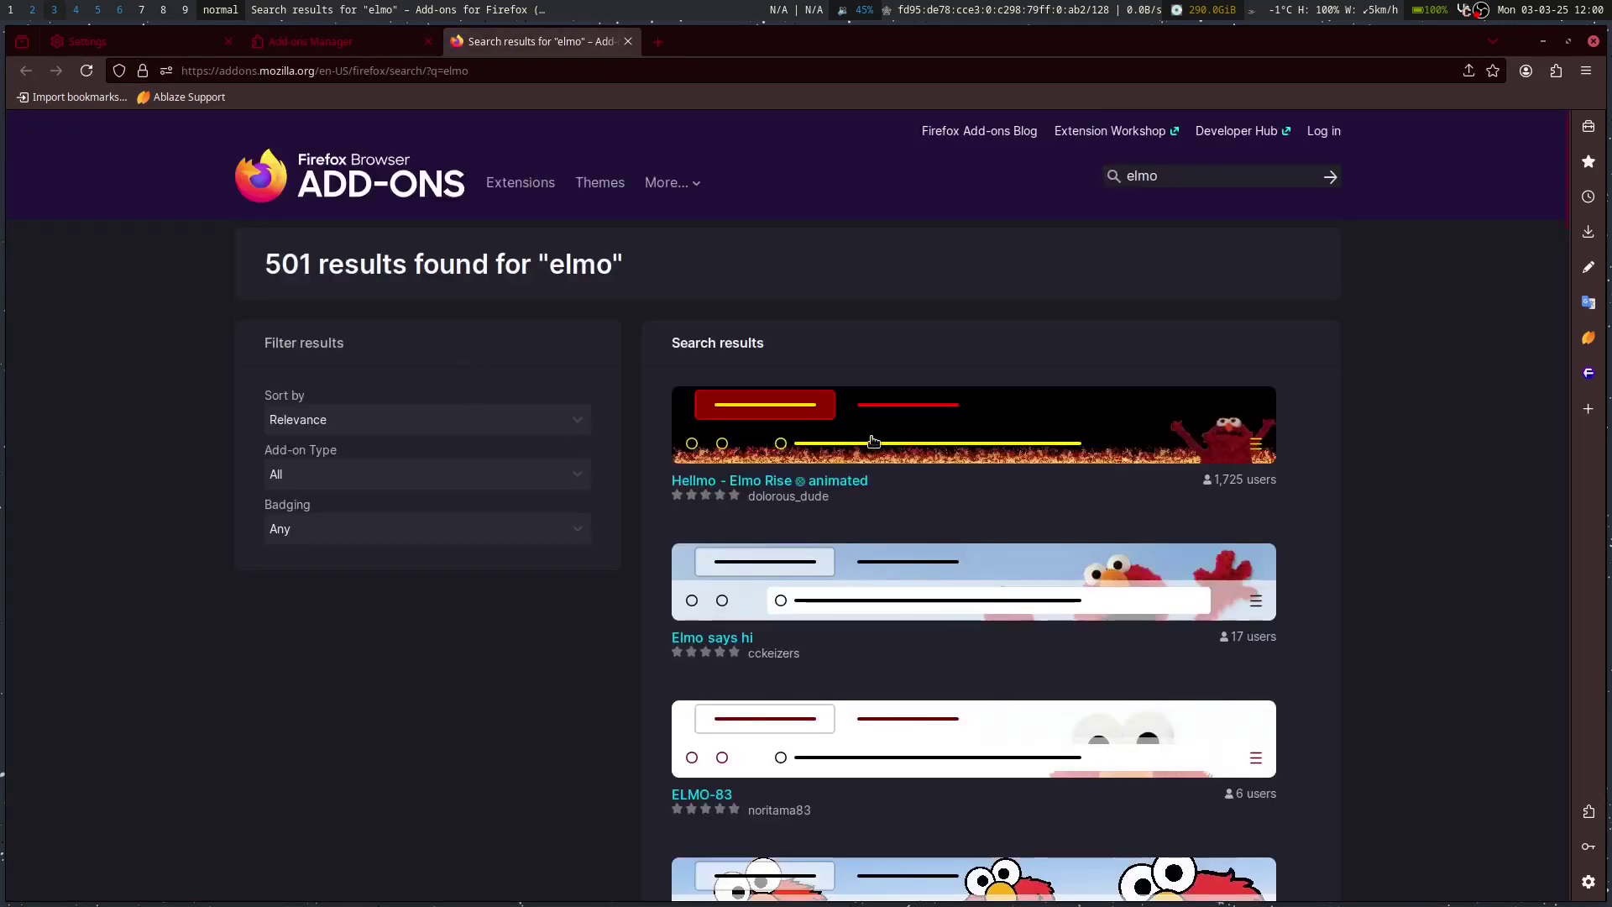
left_click(871, 443)
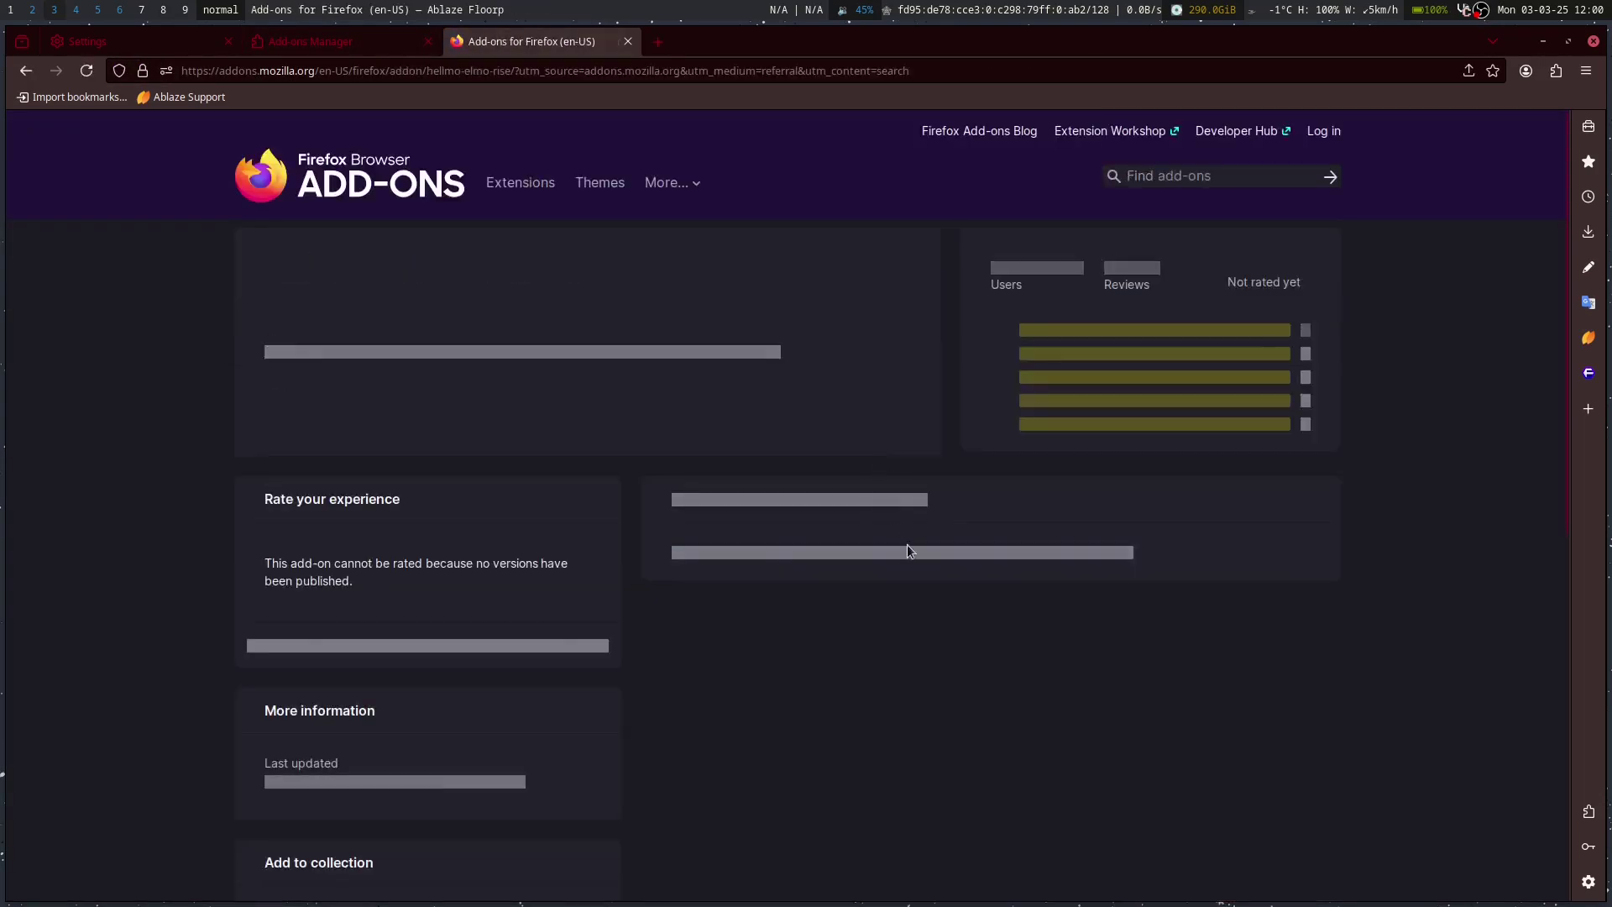
left_click(858, 462)
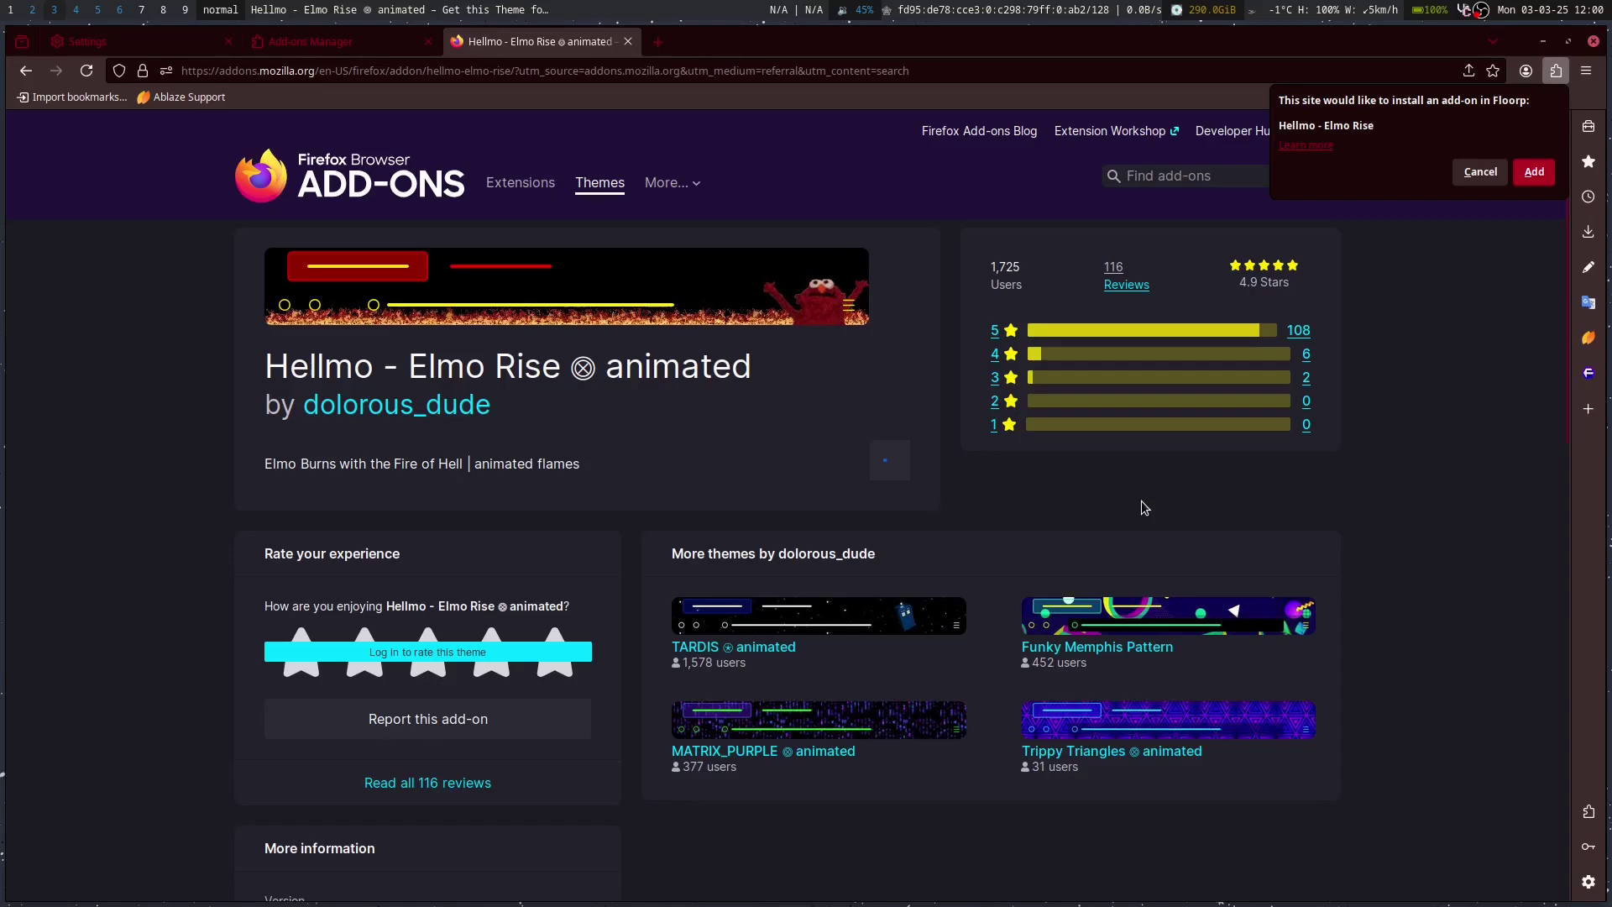
left_click(1533, 171)
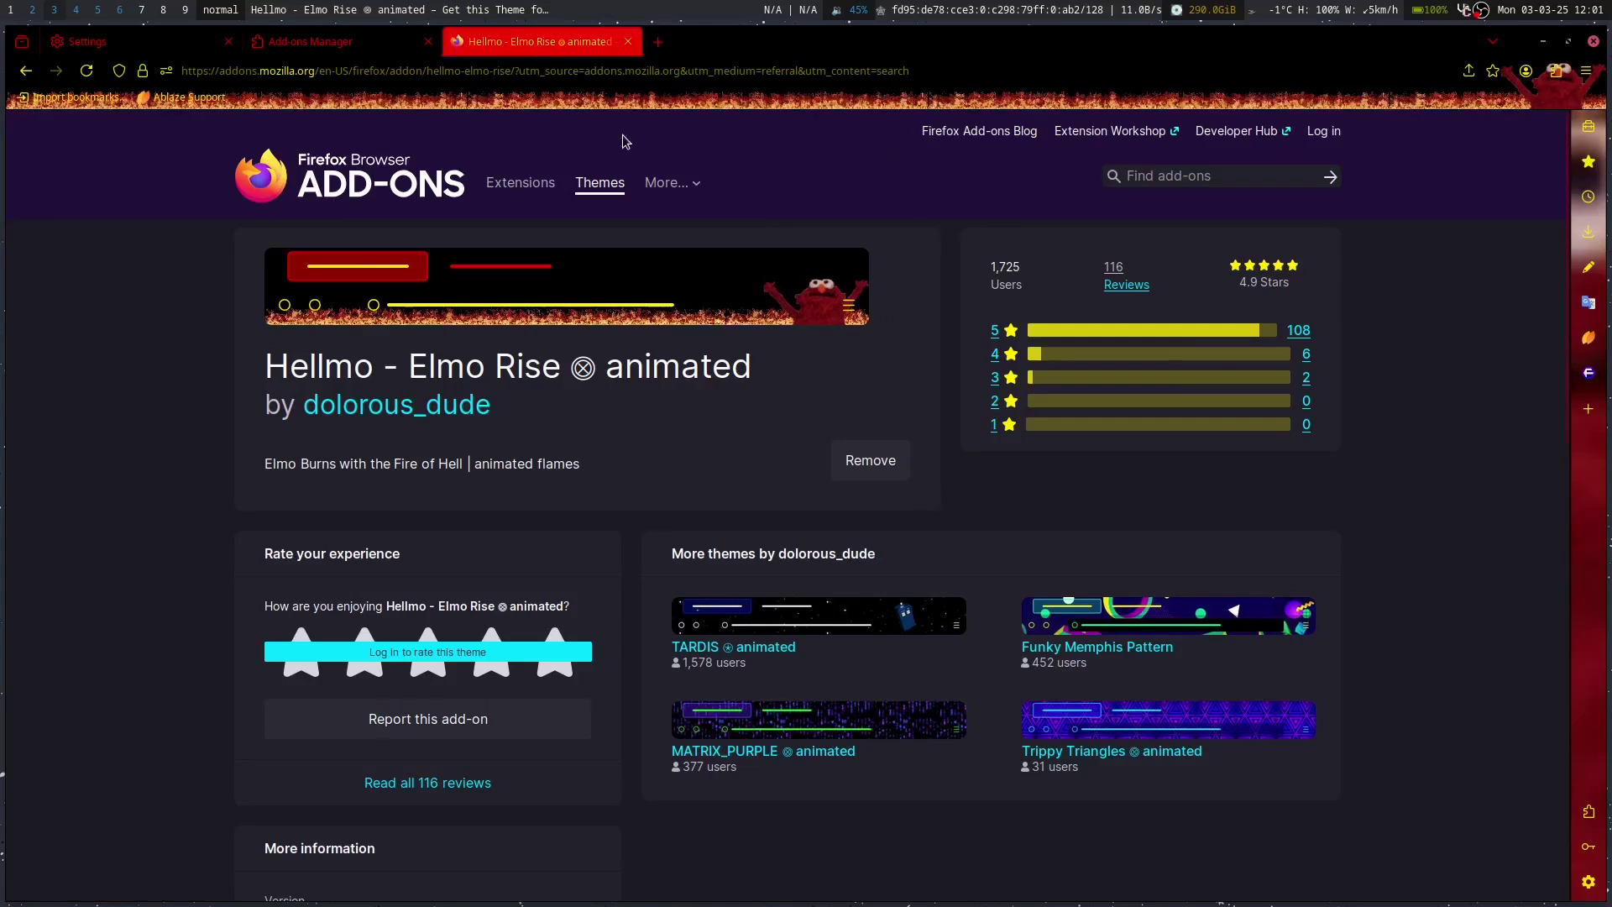
Step: Check the applied theme across the Add-ons Manager and Settings tabs, and close Floorp with all its tabs
left_click(295, 38)
left_click(209, 48)
left_click(312, 45)
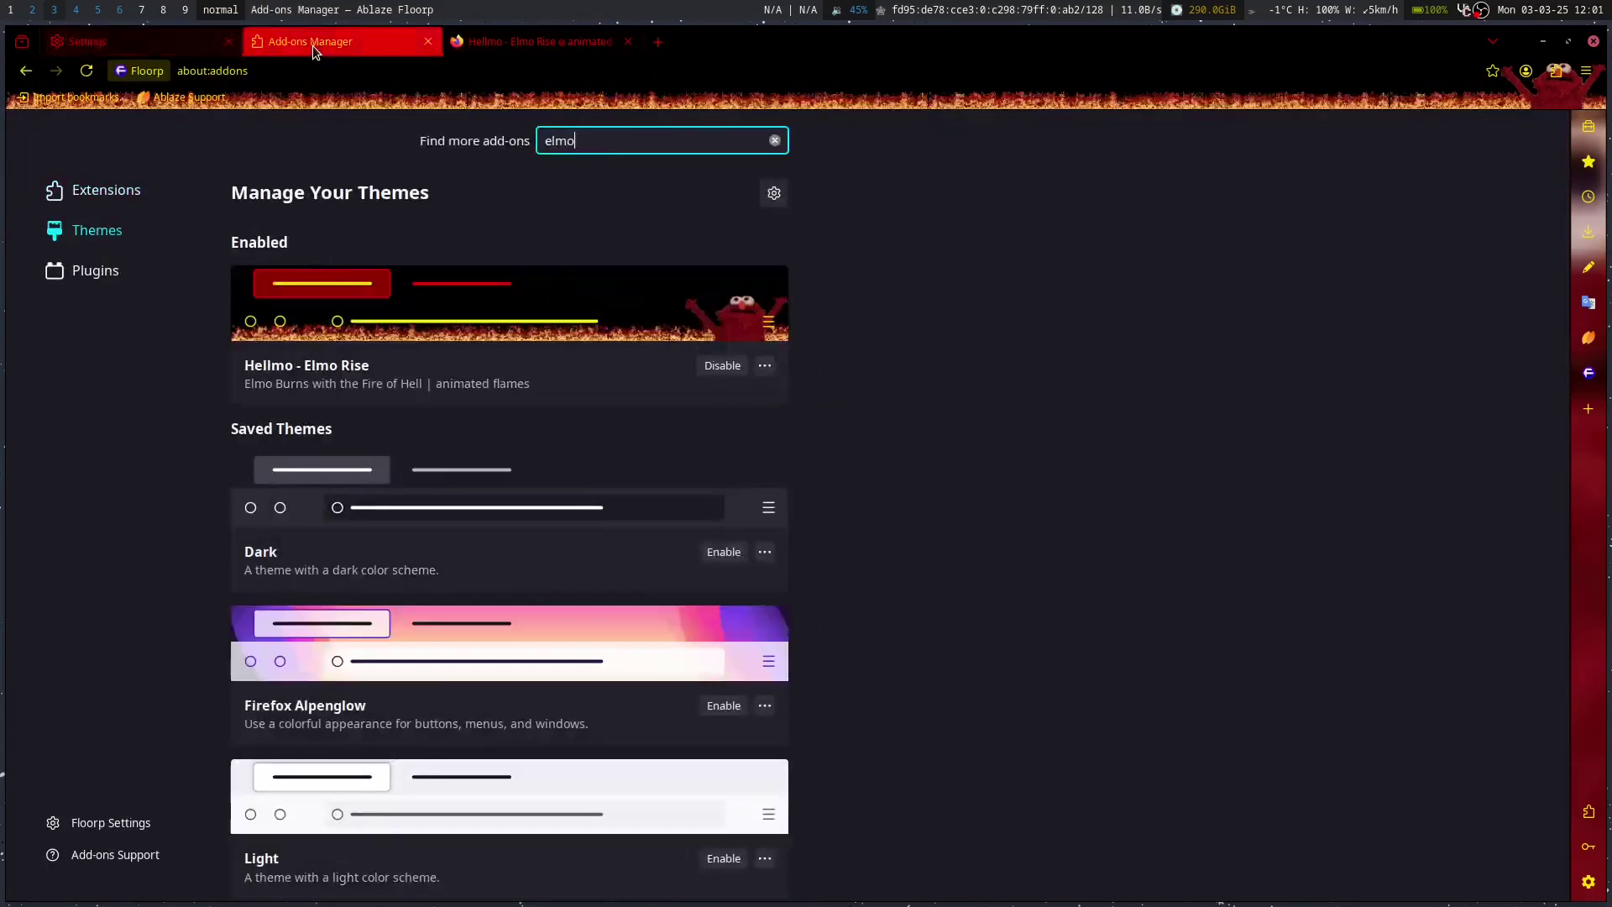
left_click(503, 37)
left_click(188, 52)
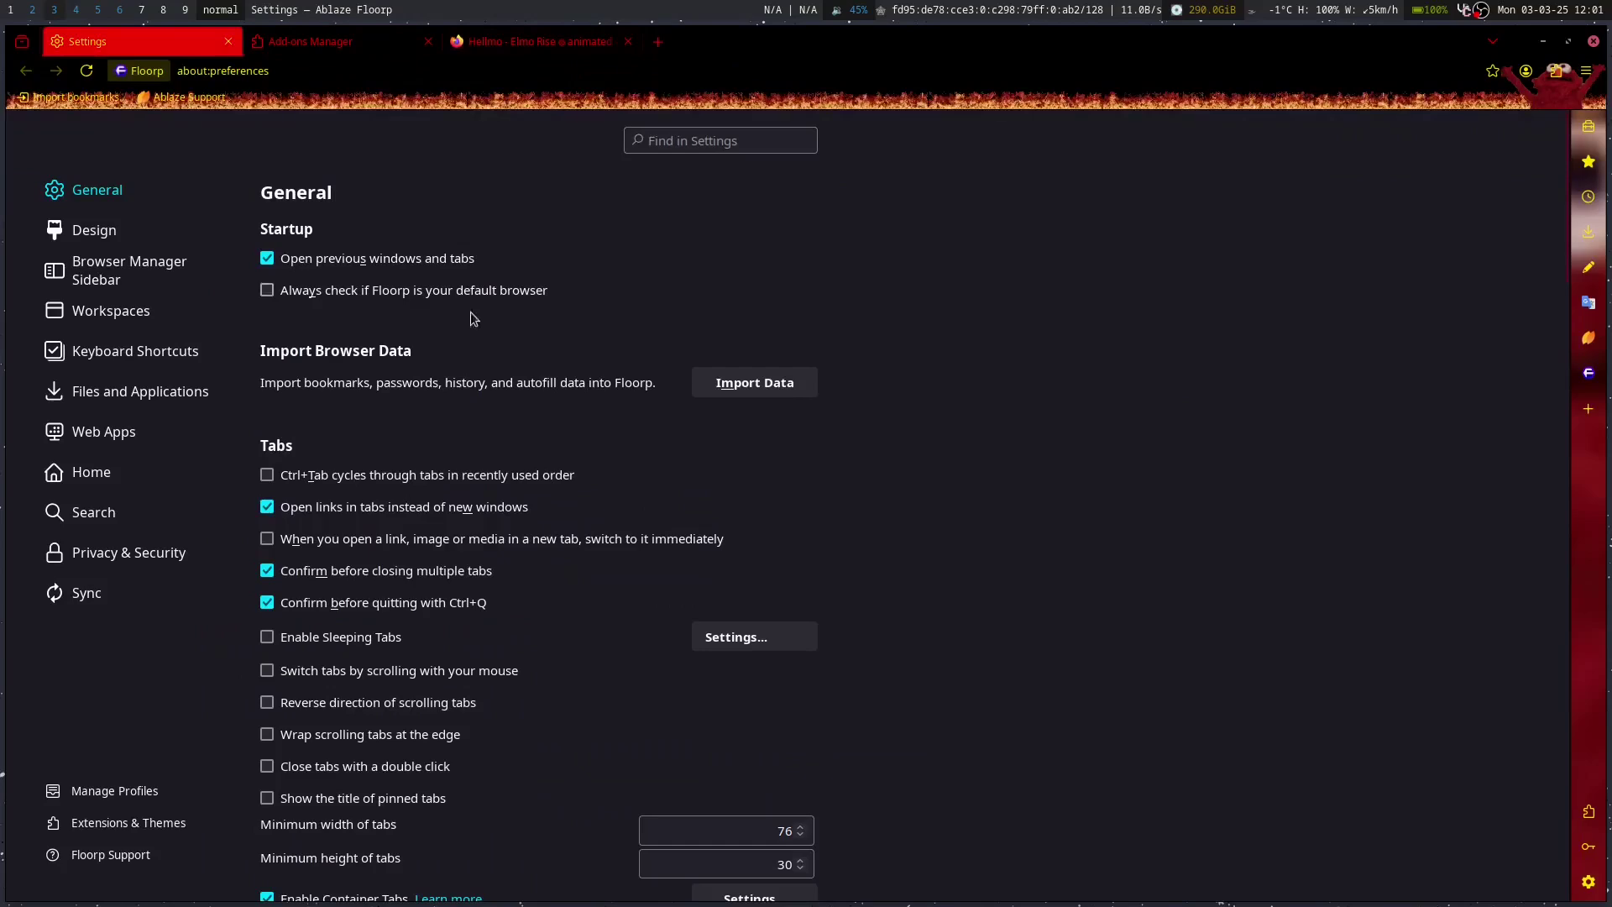
left_click(1595, 42)
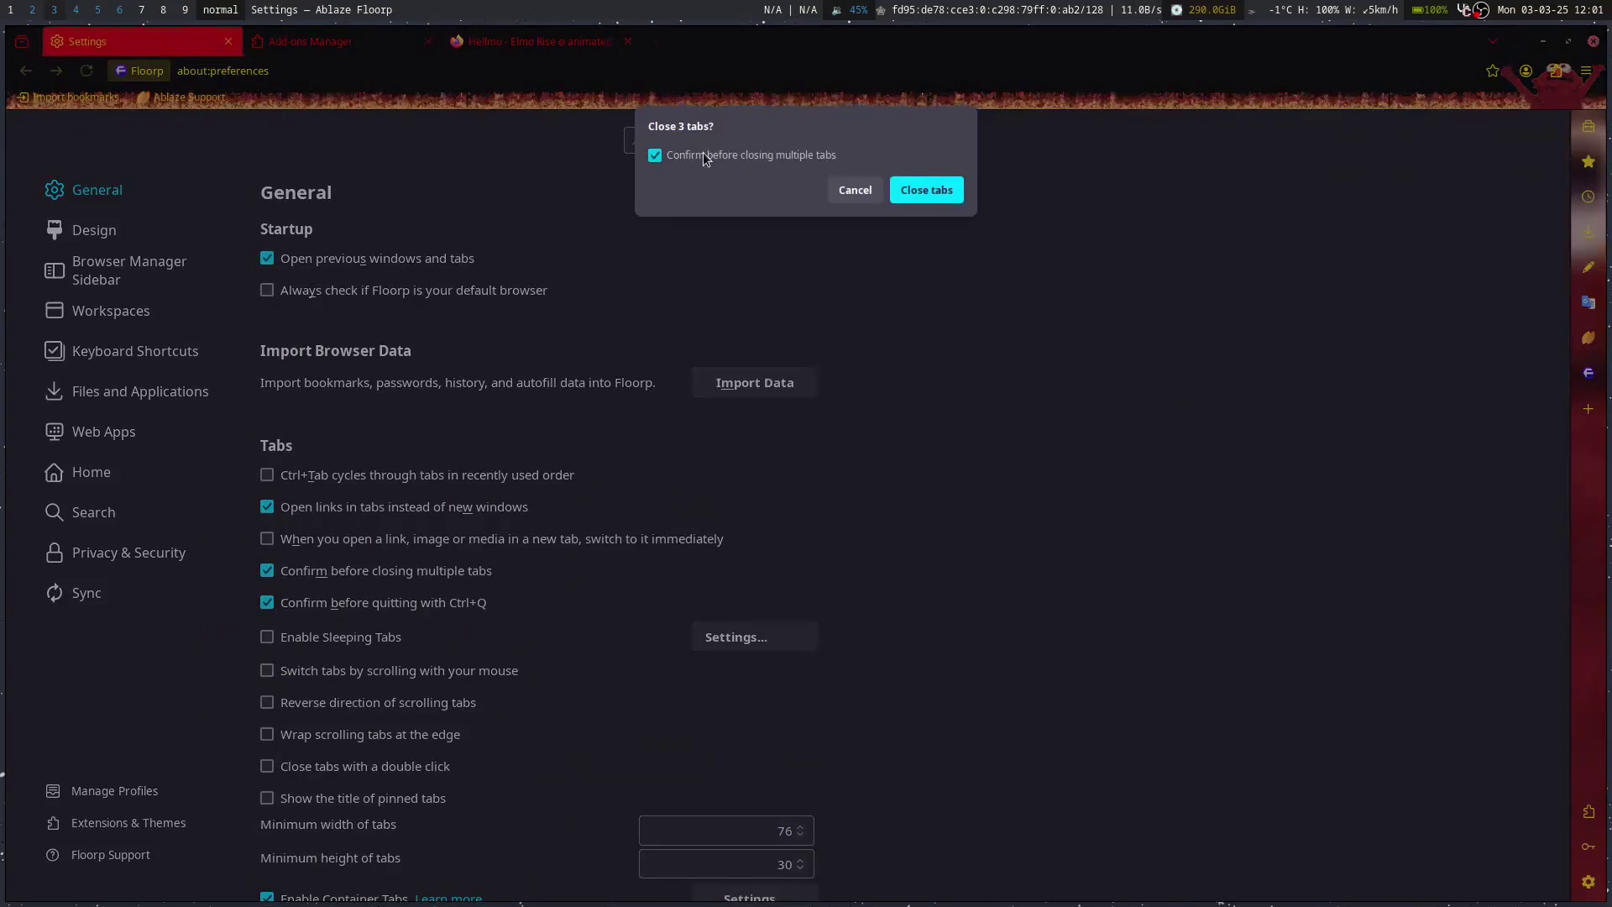
left_click(952, 198)
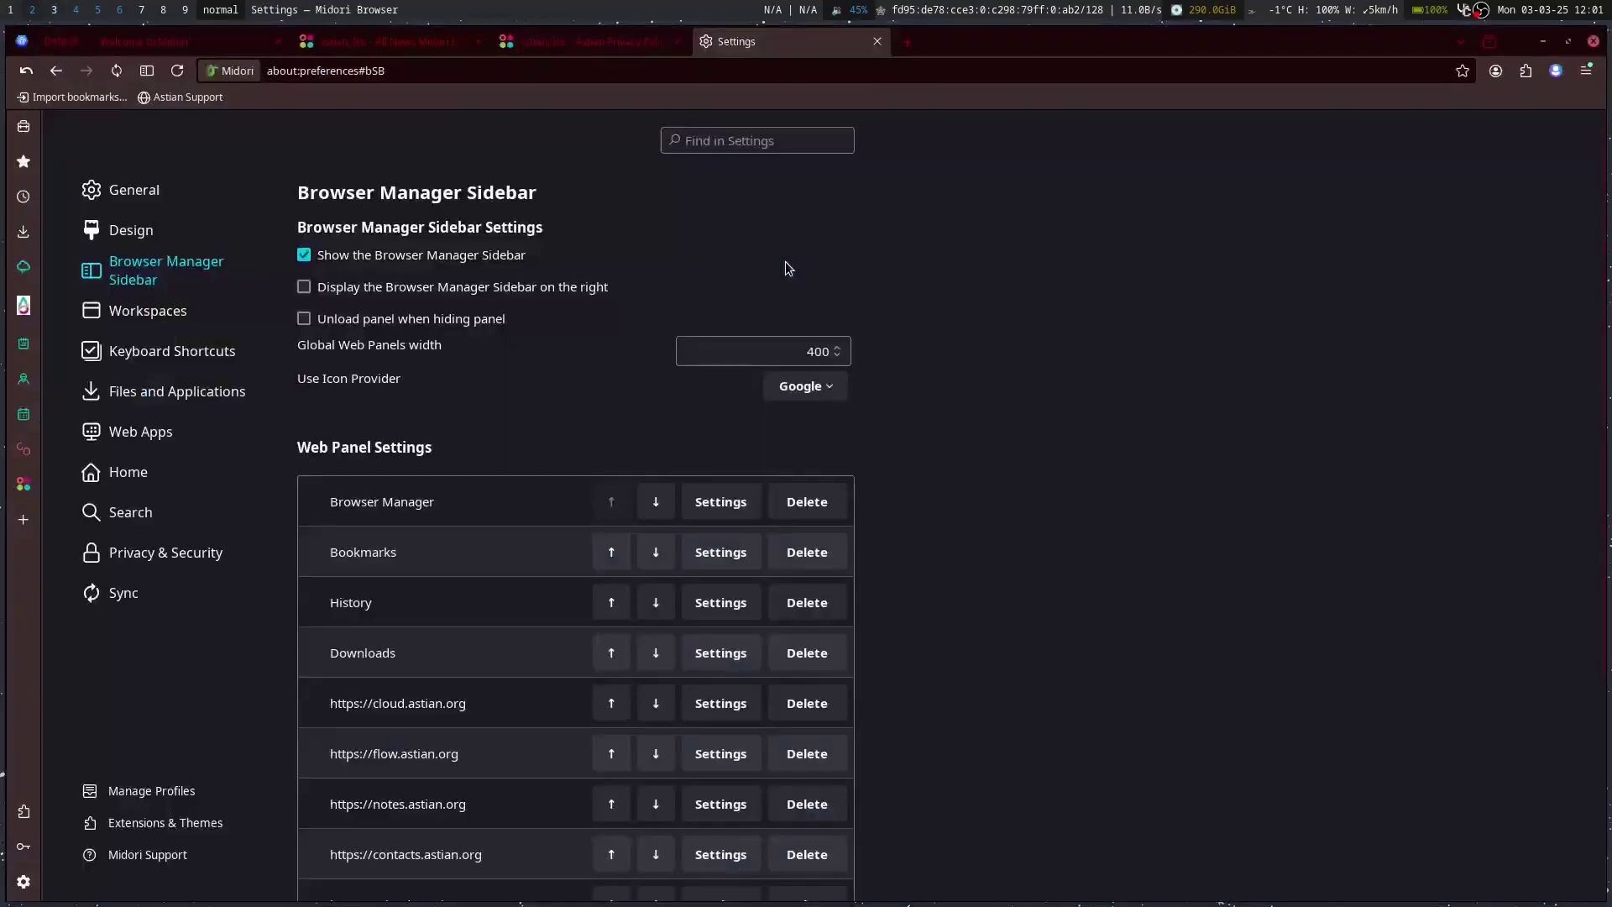
Step: Switch to Midori and review its General settings, including startup, tabs, performance and browsing options
left_click(117, 192)
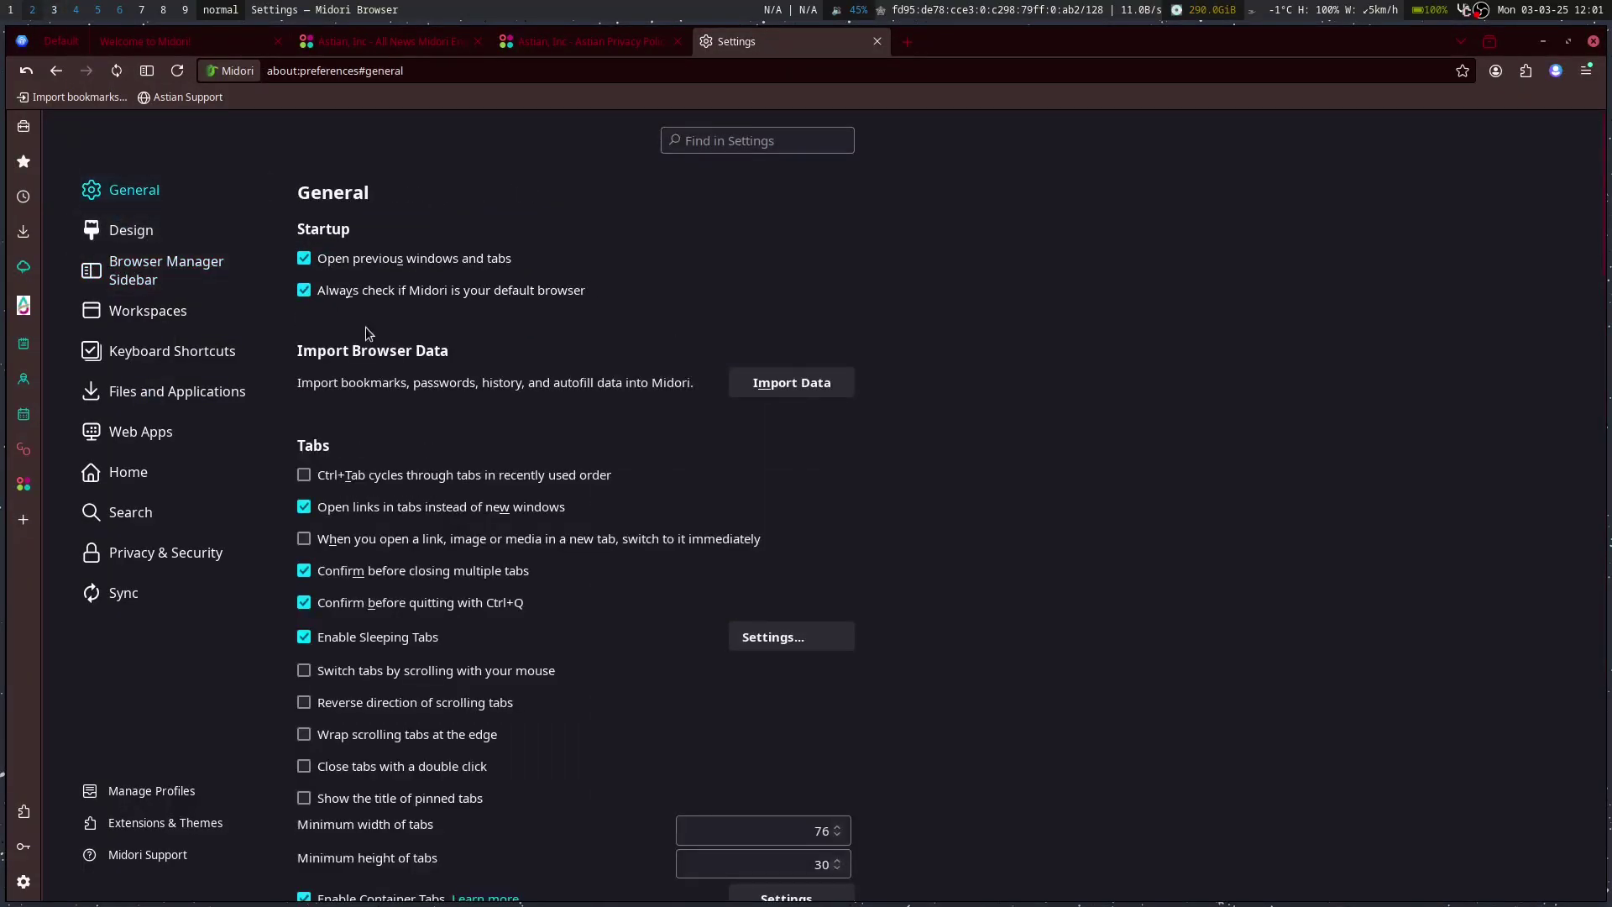
scroll(505, 511, "down", 15)
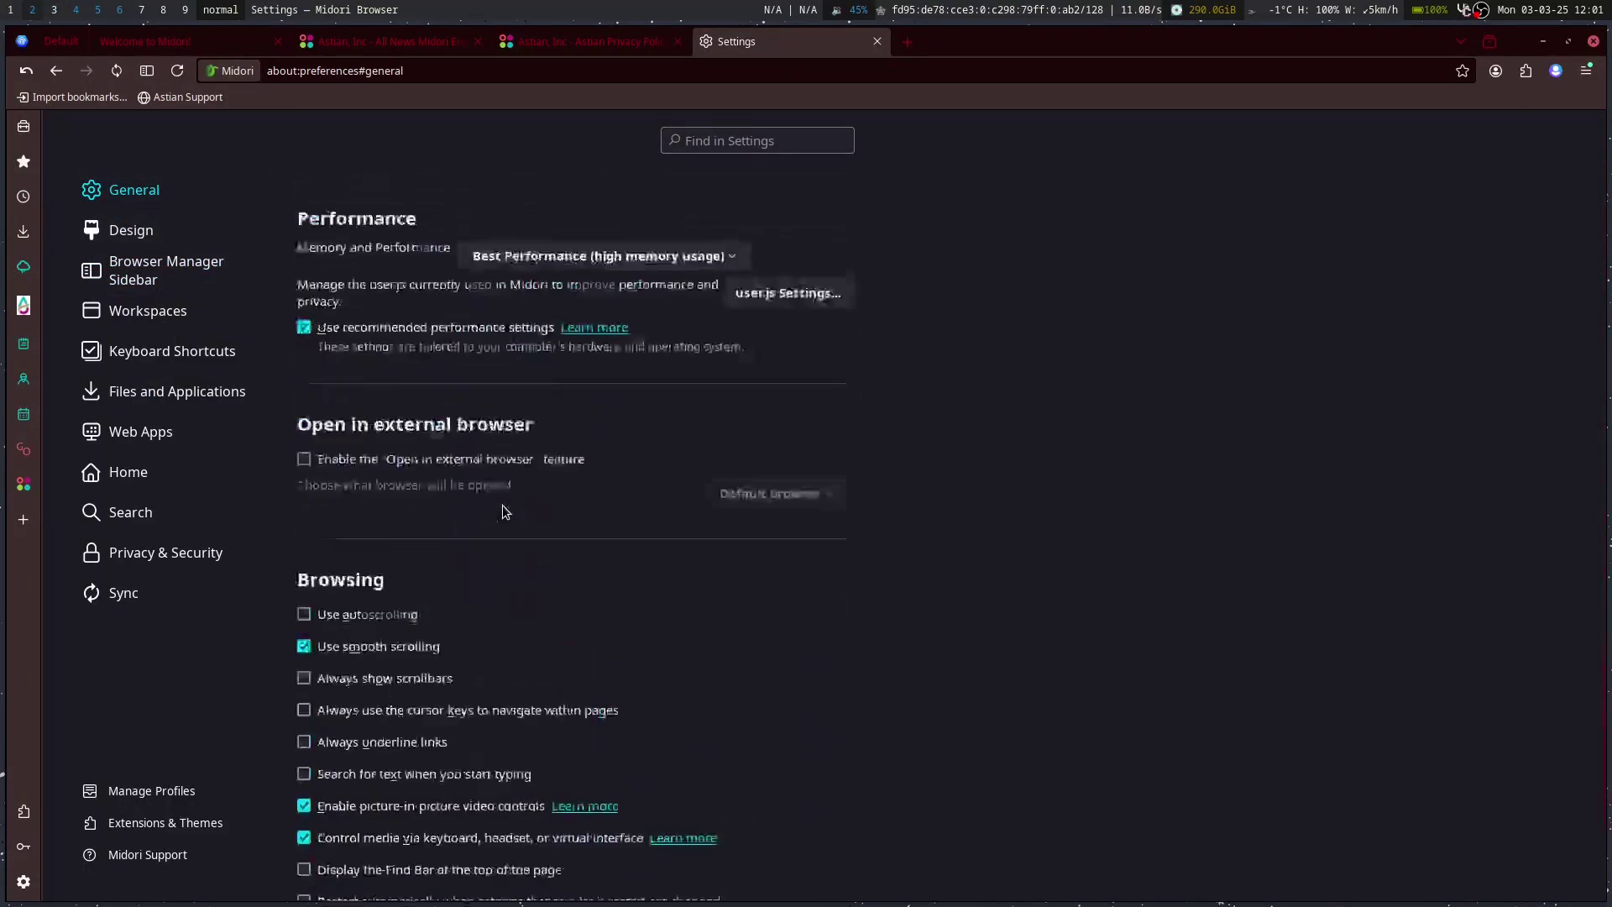
scroll(504, 511, "down", 4)
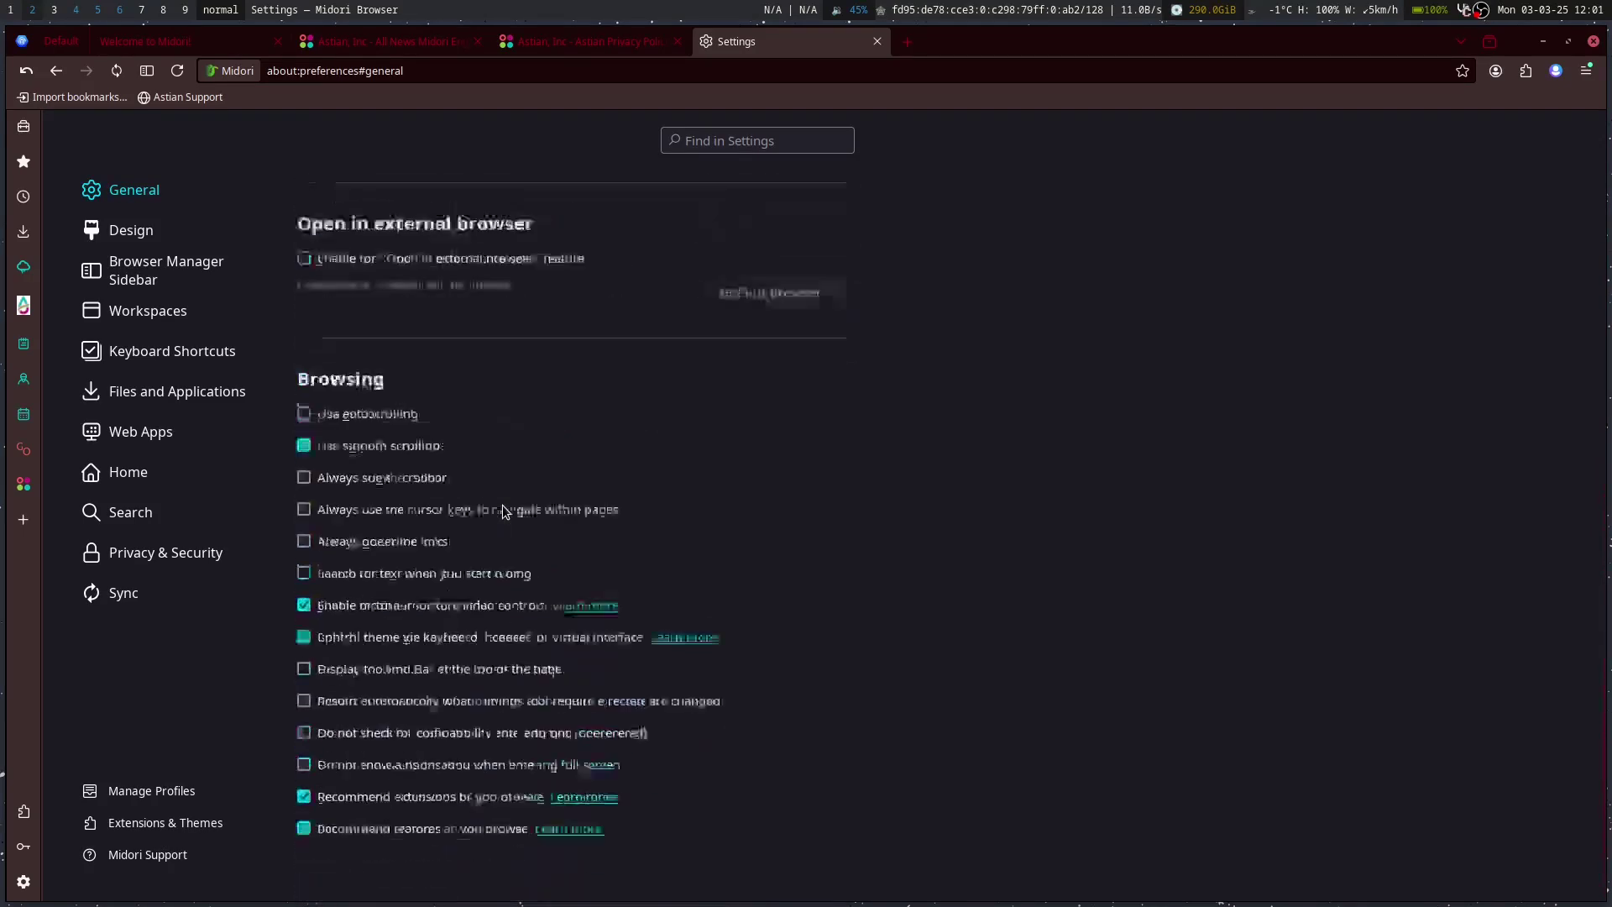
Step: Examine Midori's Privacy & Security settings, including tracking protection, recommended ad-blocking extensions and fingerprinting resistance
left_click(119, 513)
left_click(128, 552)
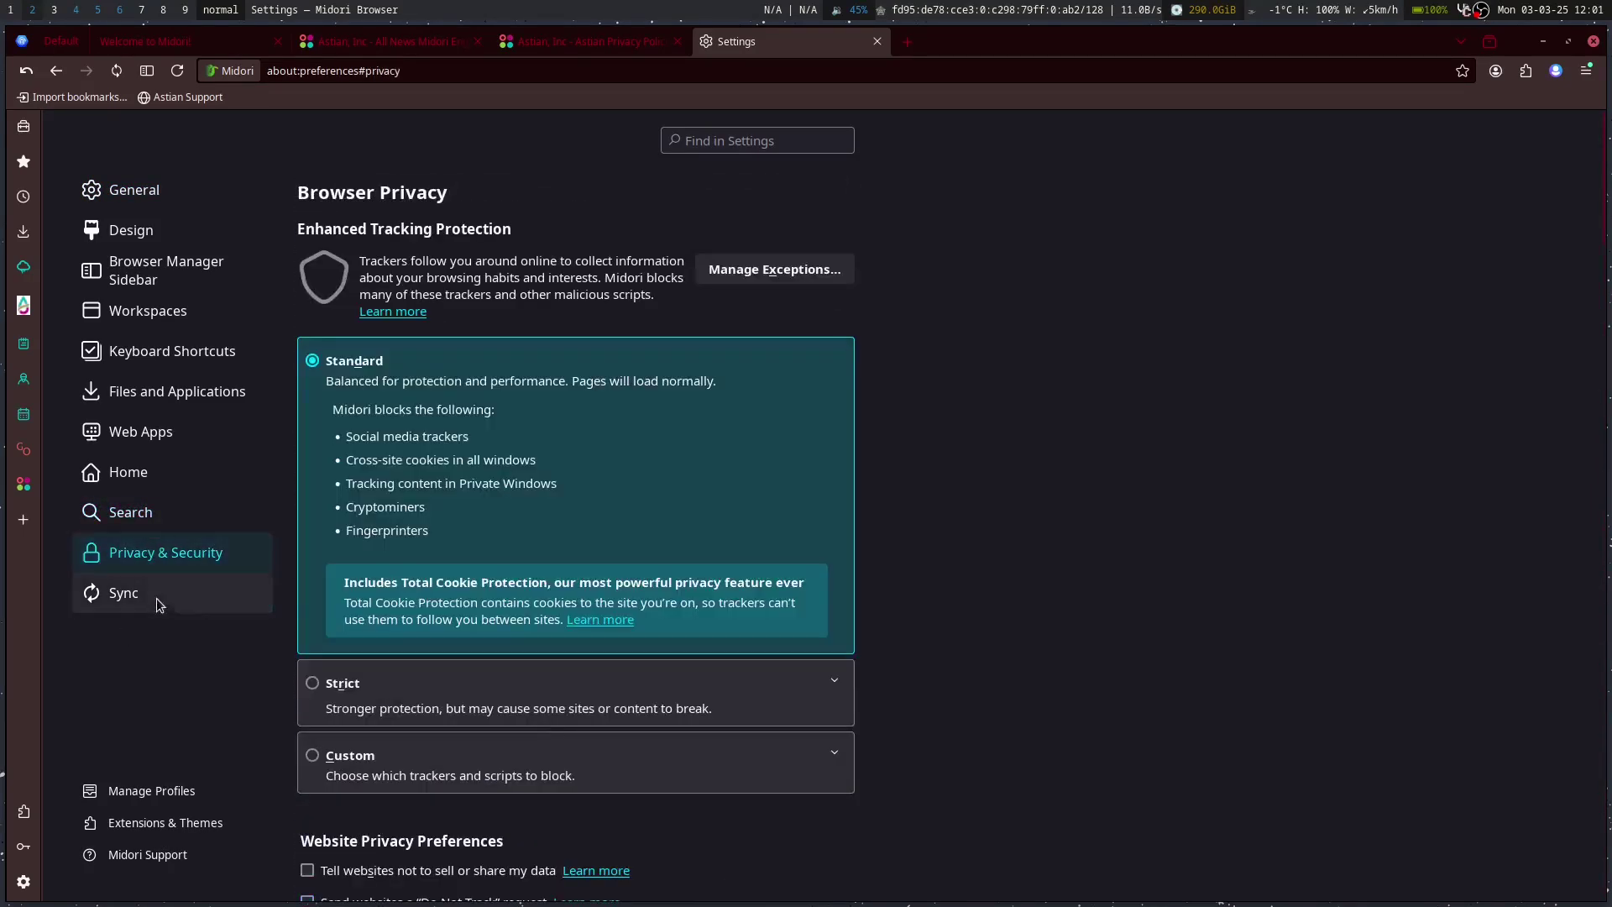
left_click(124, 822)
left_click(802, 42)
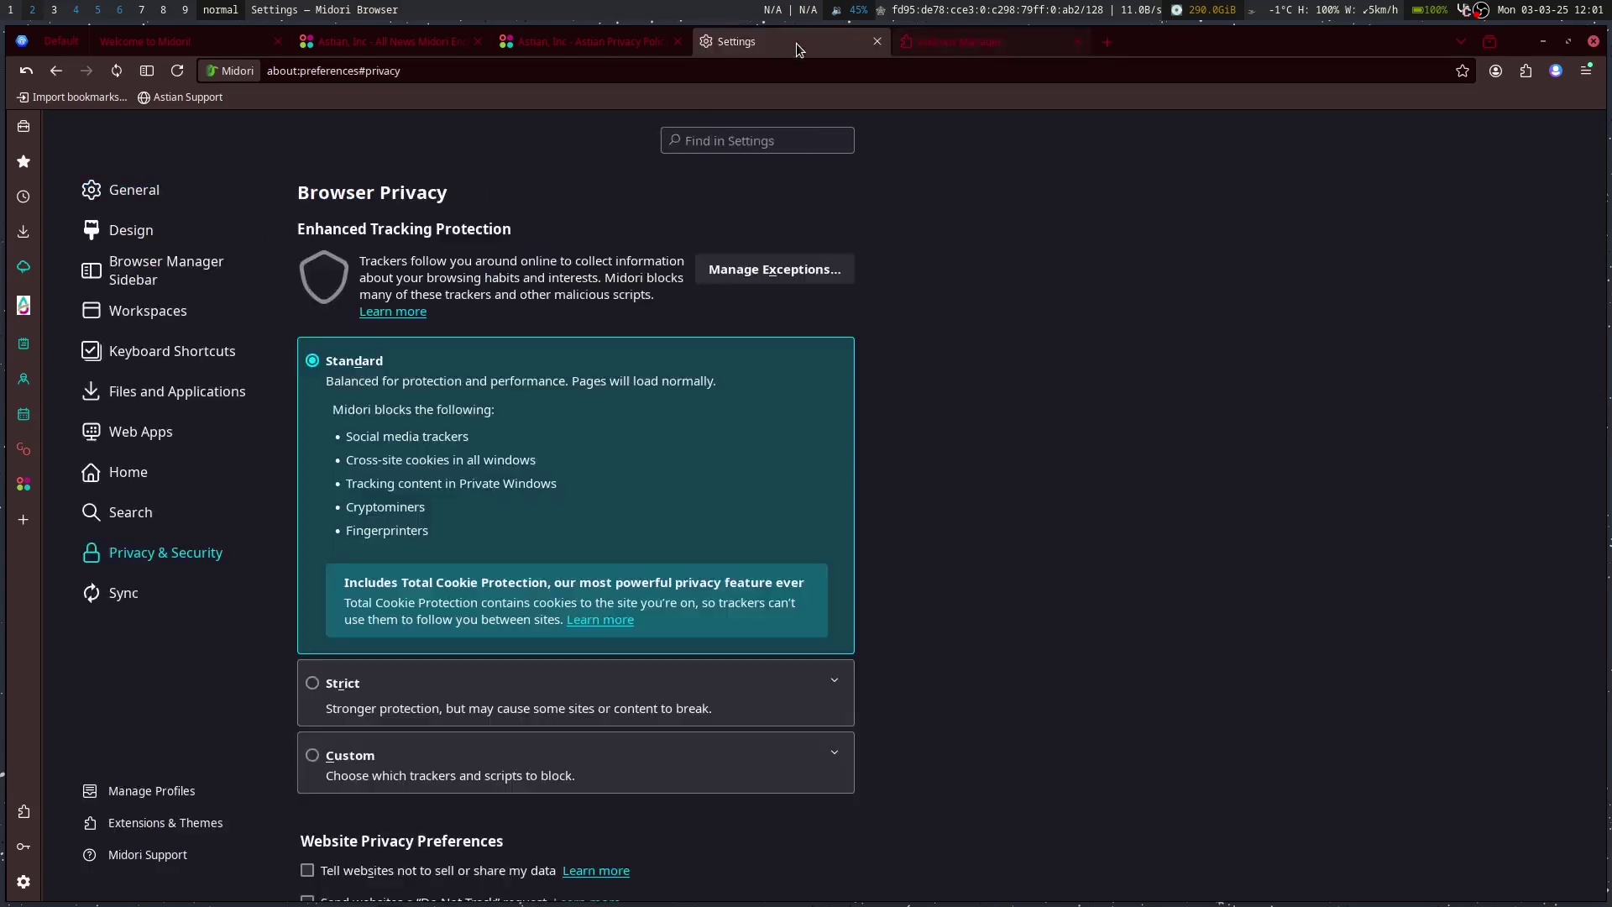
left_click(154, 433)
left_click(143, 552)
scroll(523, 448, "down", 10)
scroll(523, 447, "up", 4)
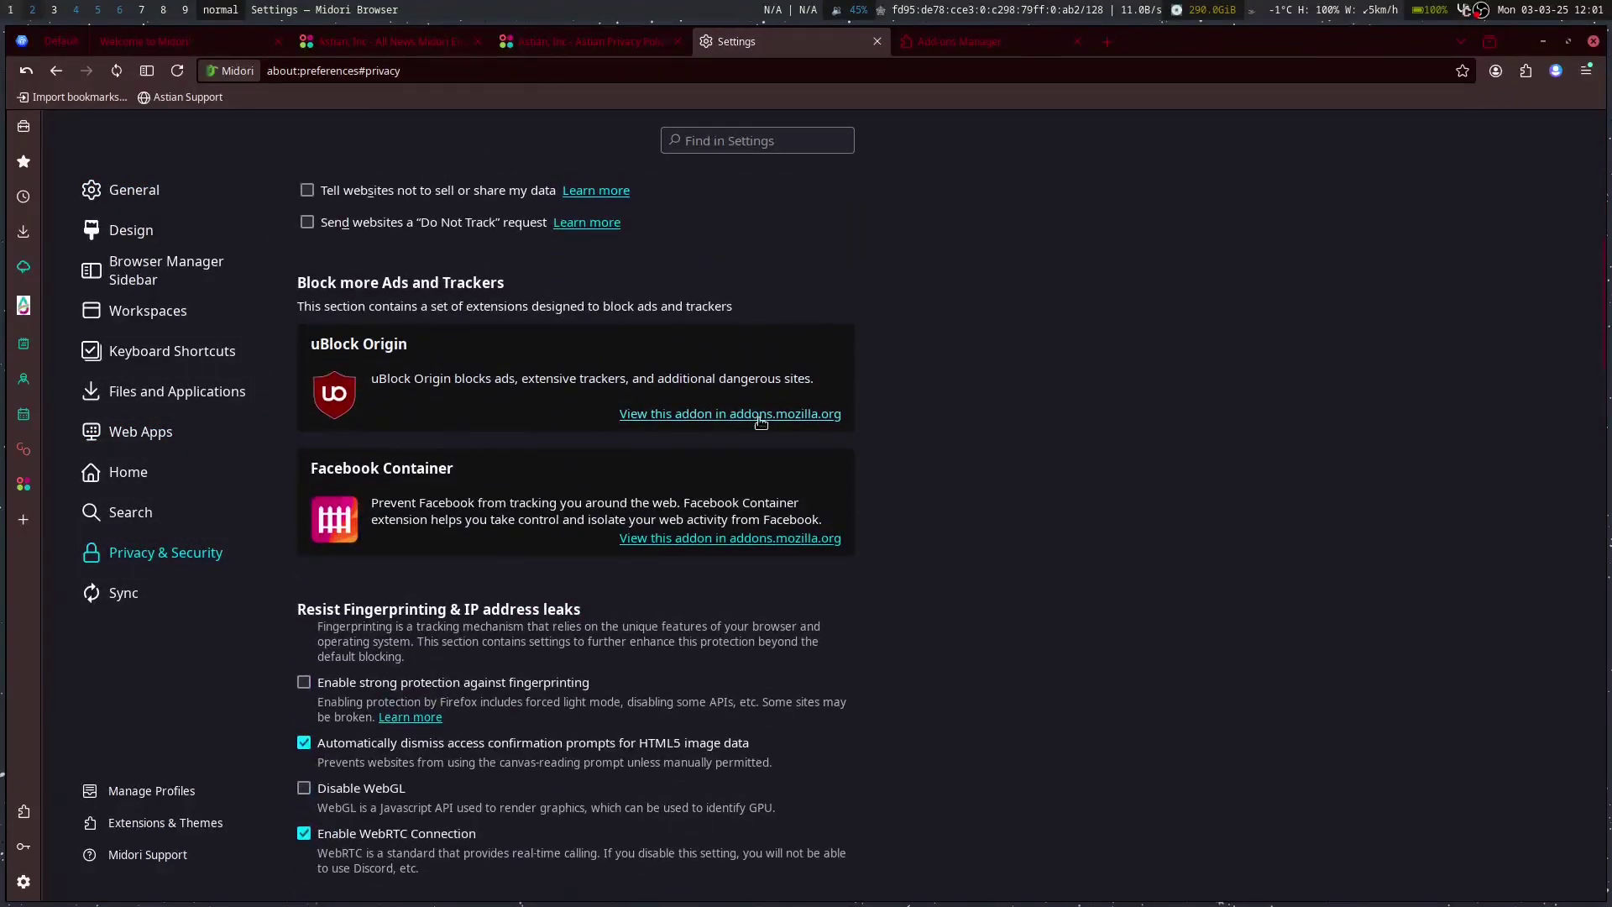
Step: Check Midori's installed extensions, close the Add-ons Manager, and close Midori with all its tabs
left_click(1524, 71)
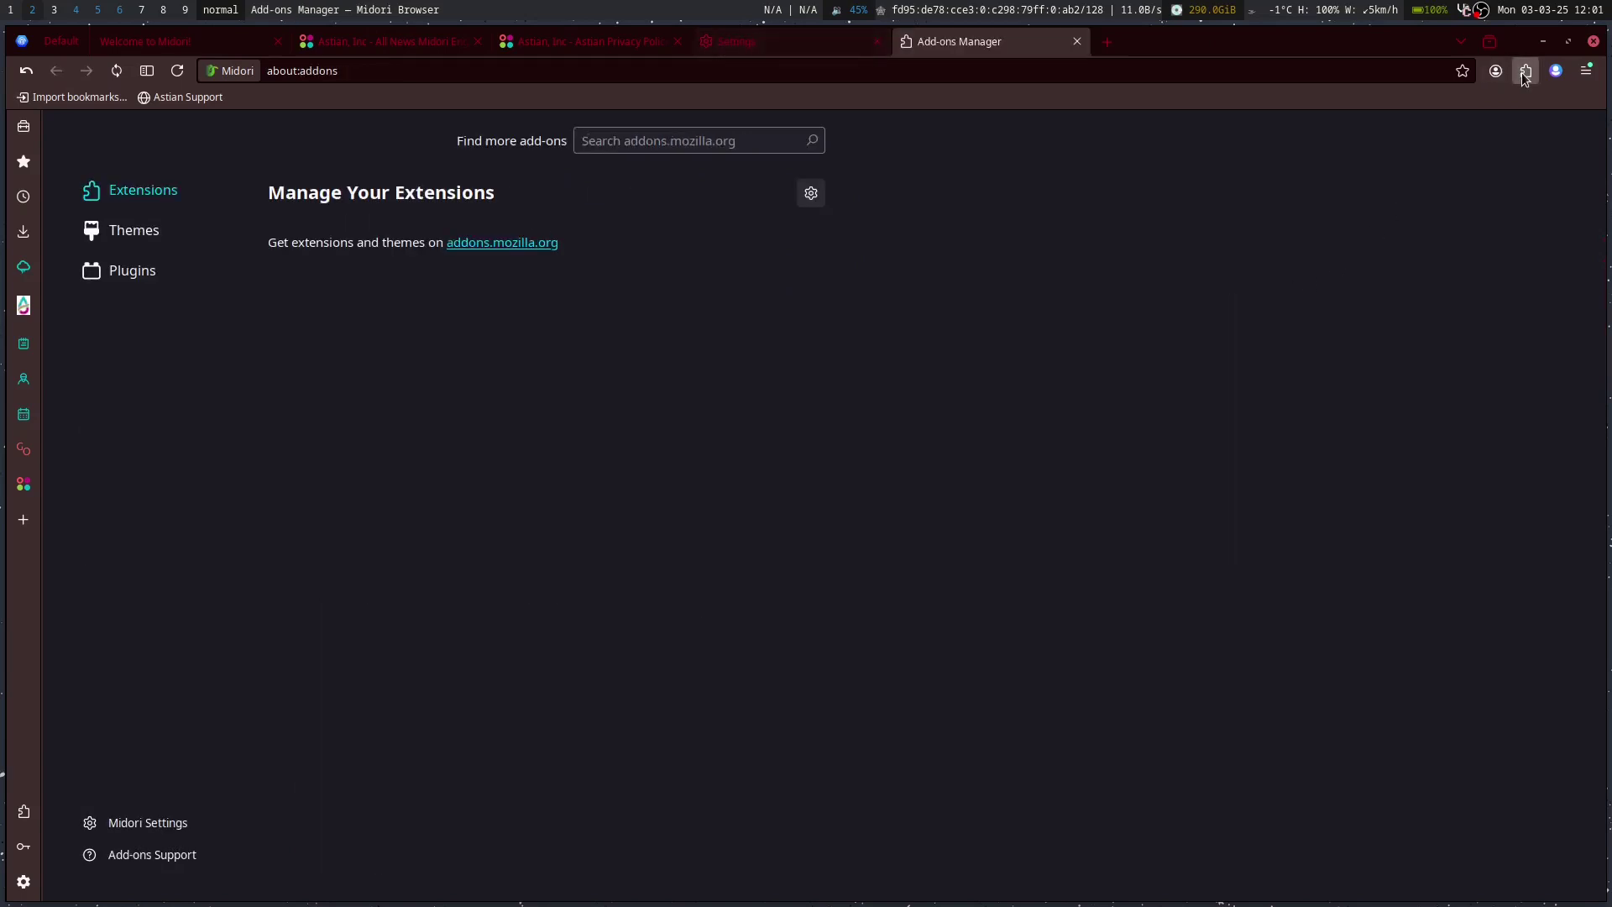
left_click(1077, 41)
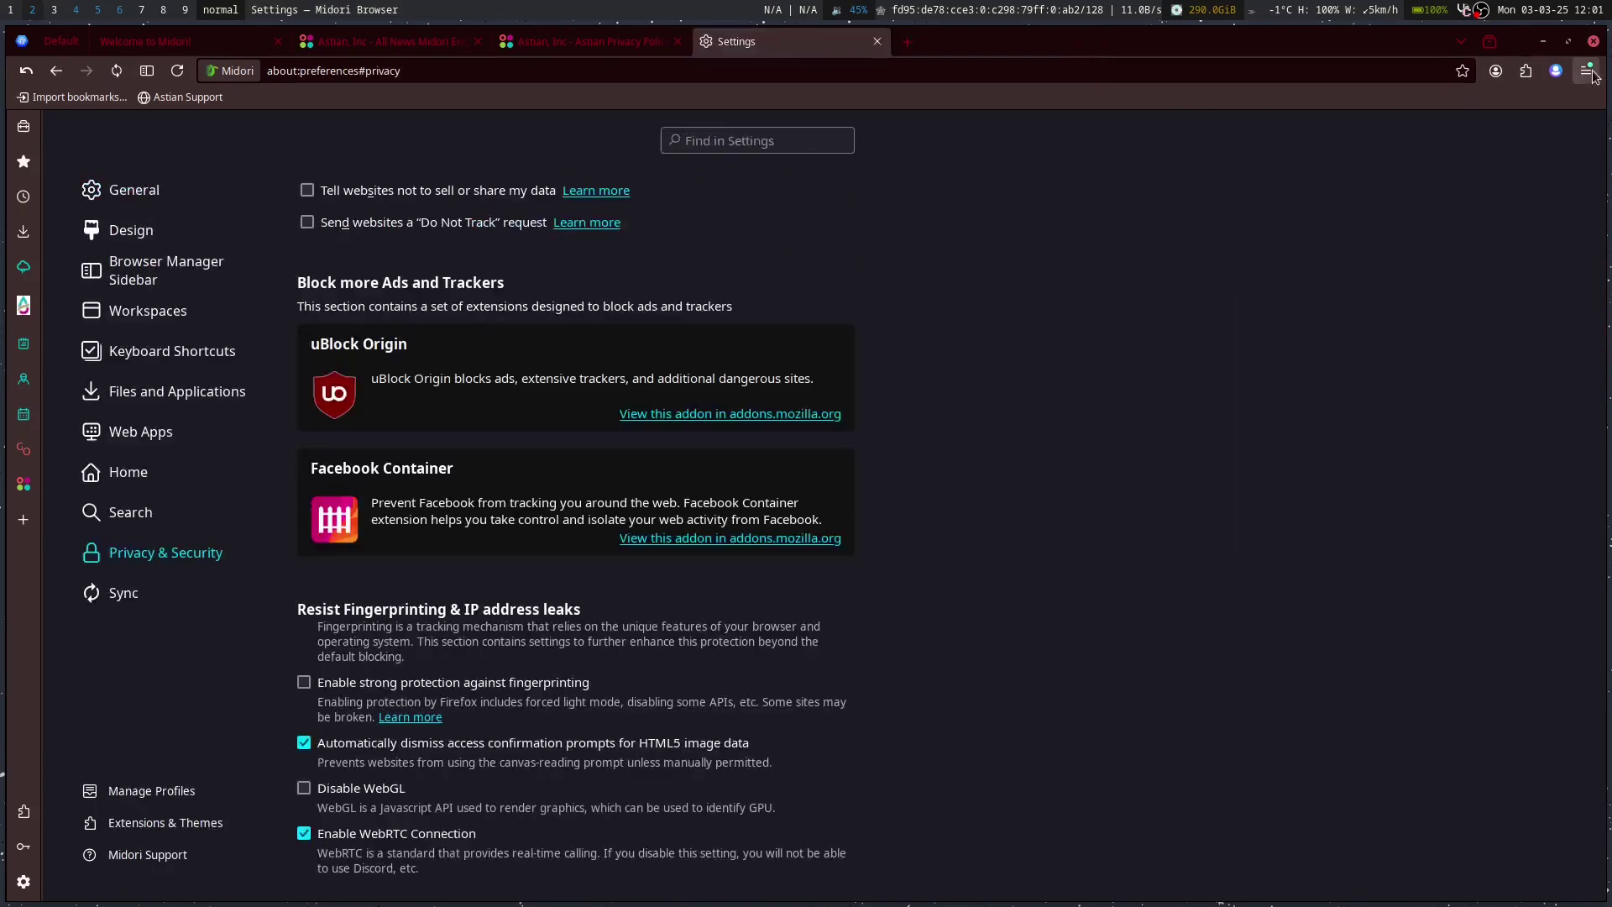
left_click(1583, 74)
left_click(1587, 74)
left_click(1592, 42)
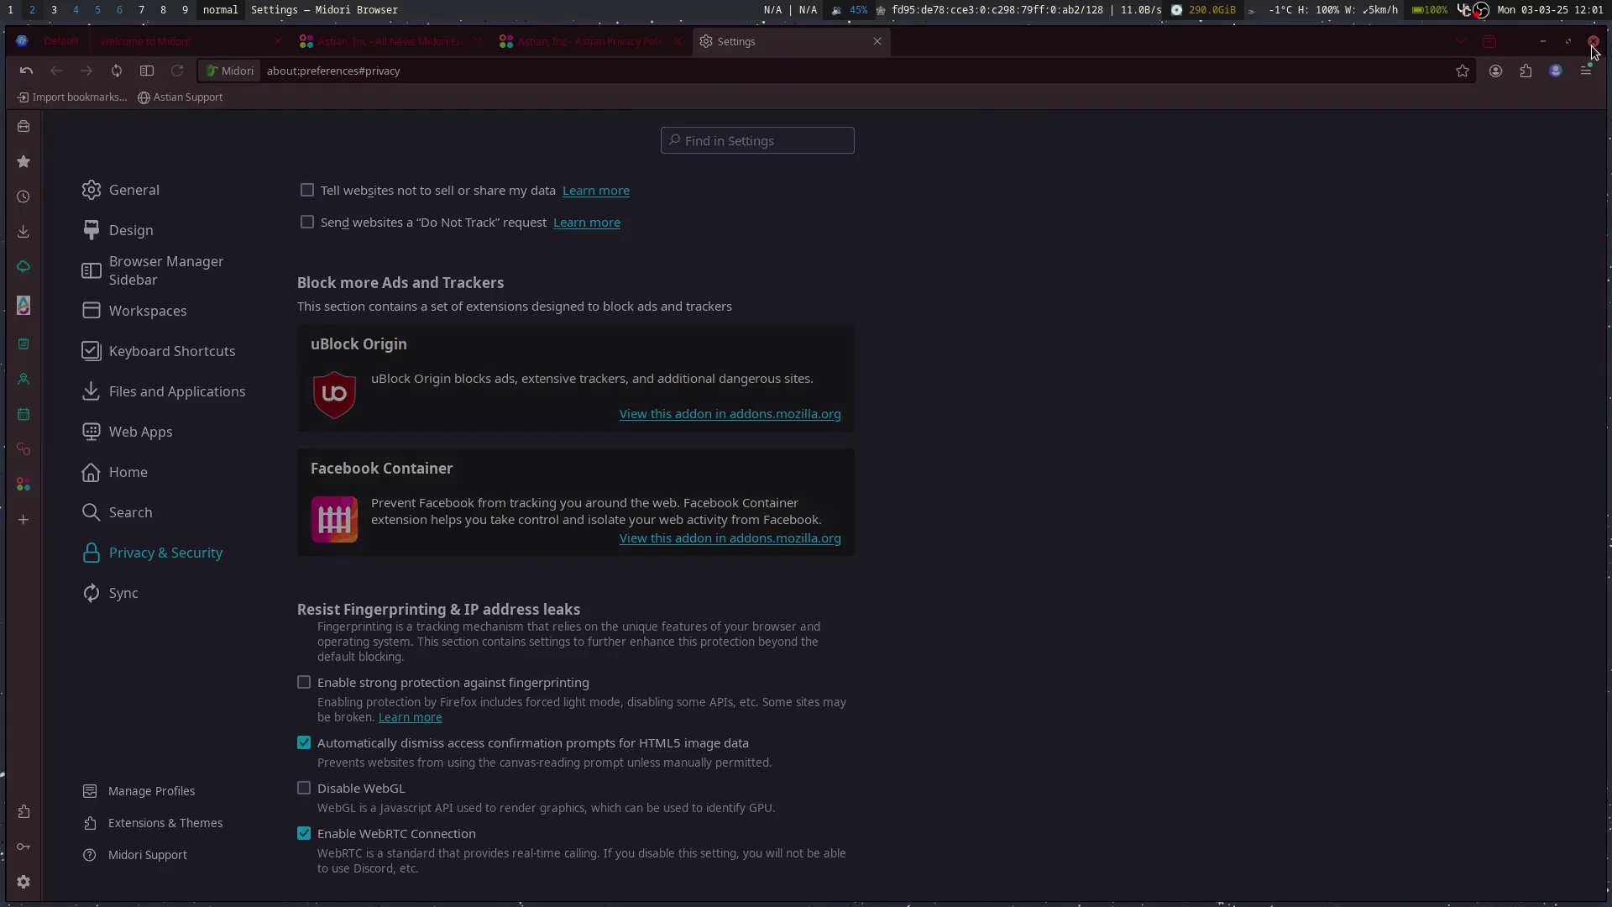
left_click(925, 191)
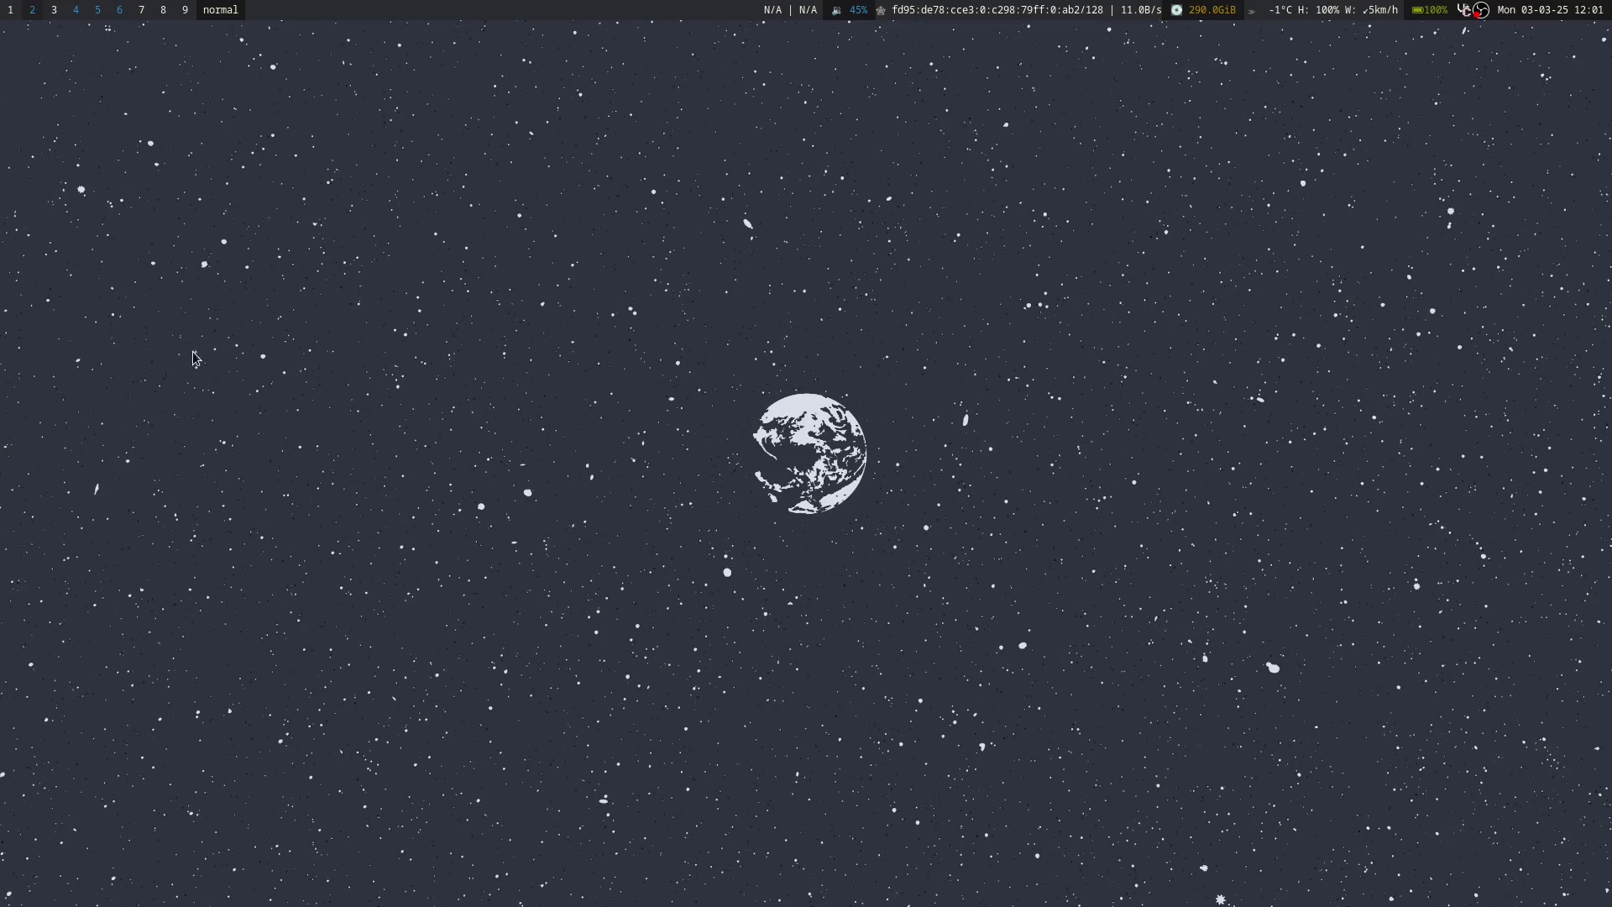
Step: Launch FireDragon, open its settings and examine the FireDragon preferences for behavior, networking, privacy, fingerprinting and security
key("super+w")
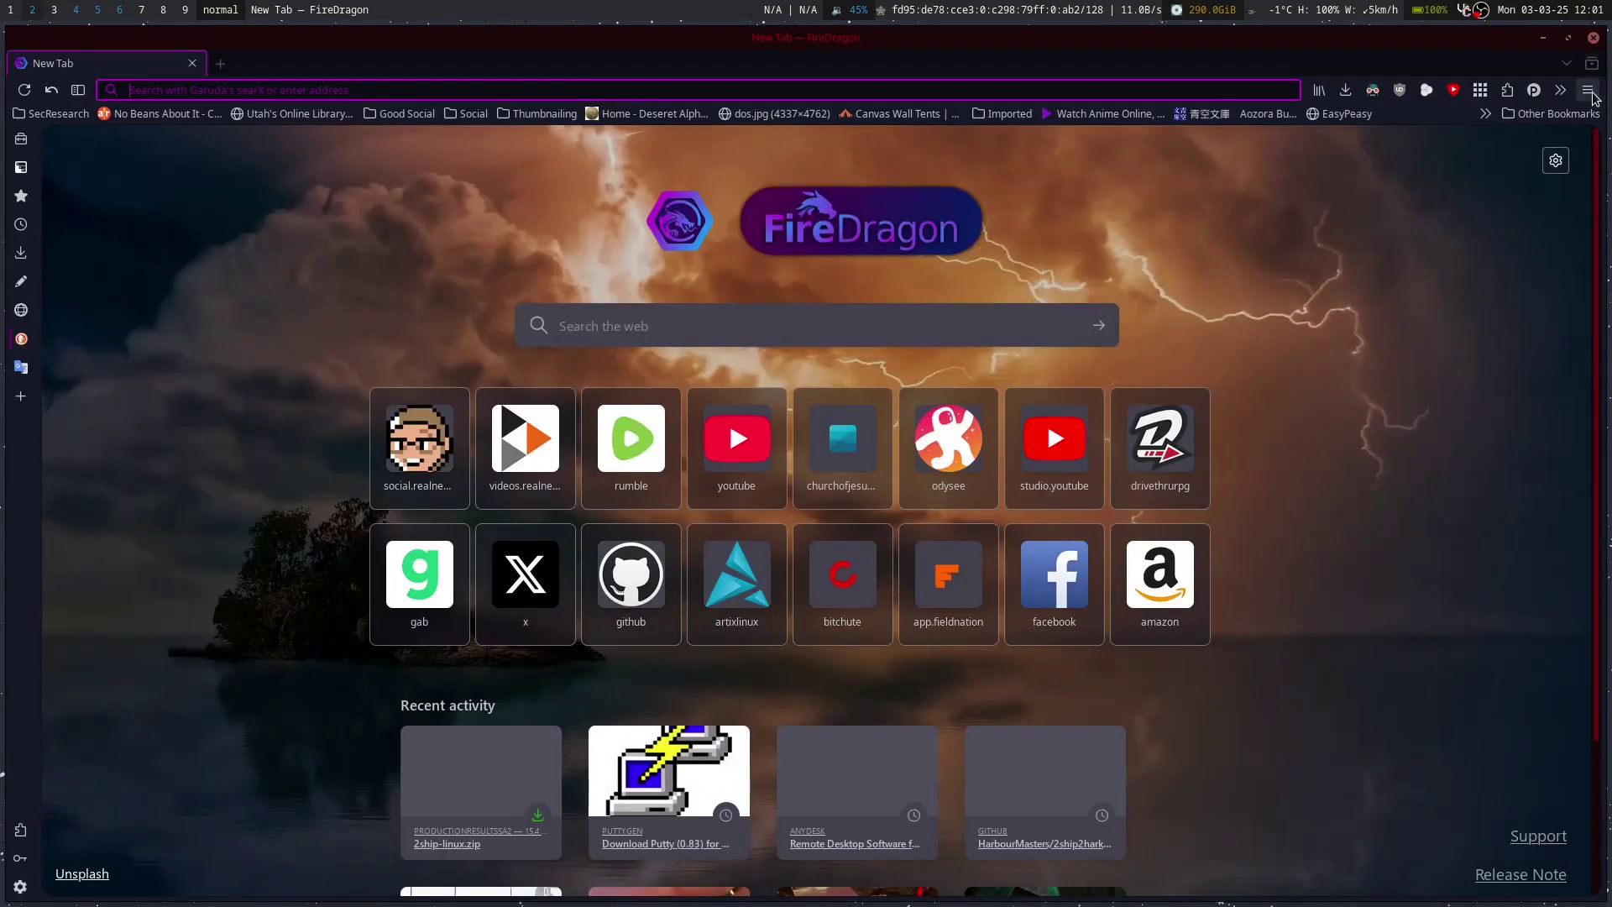
left_click(1590, 92)
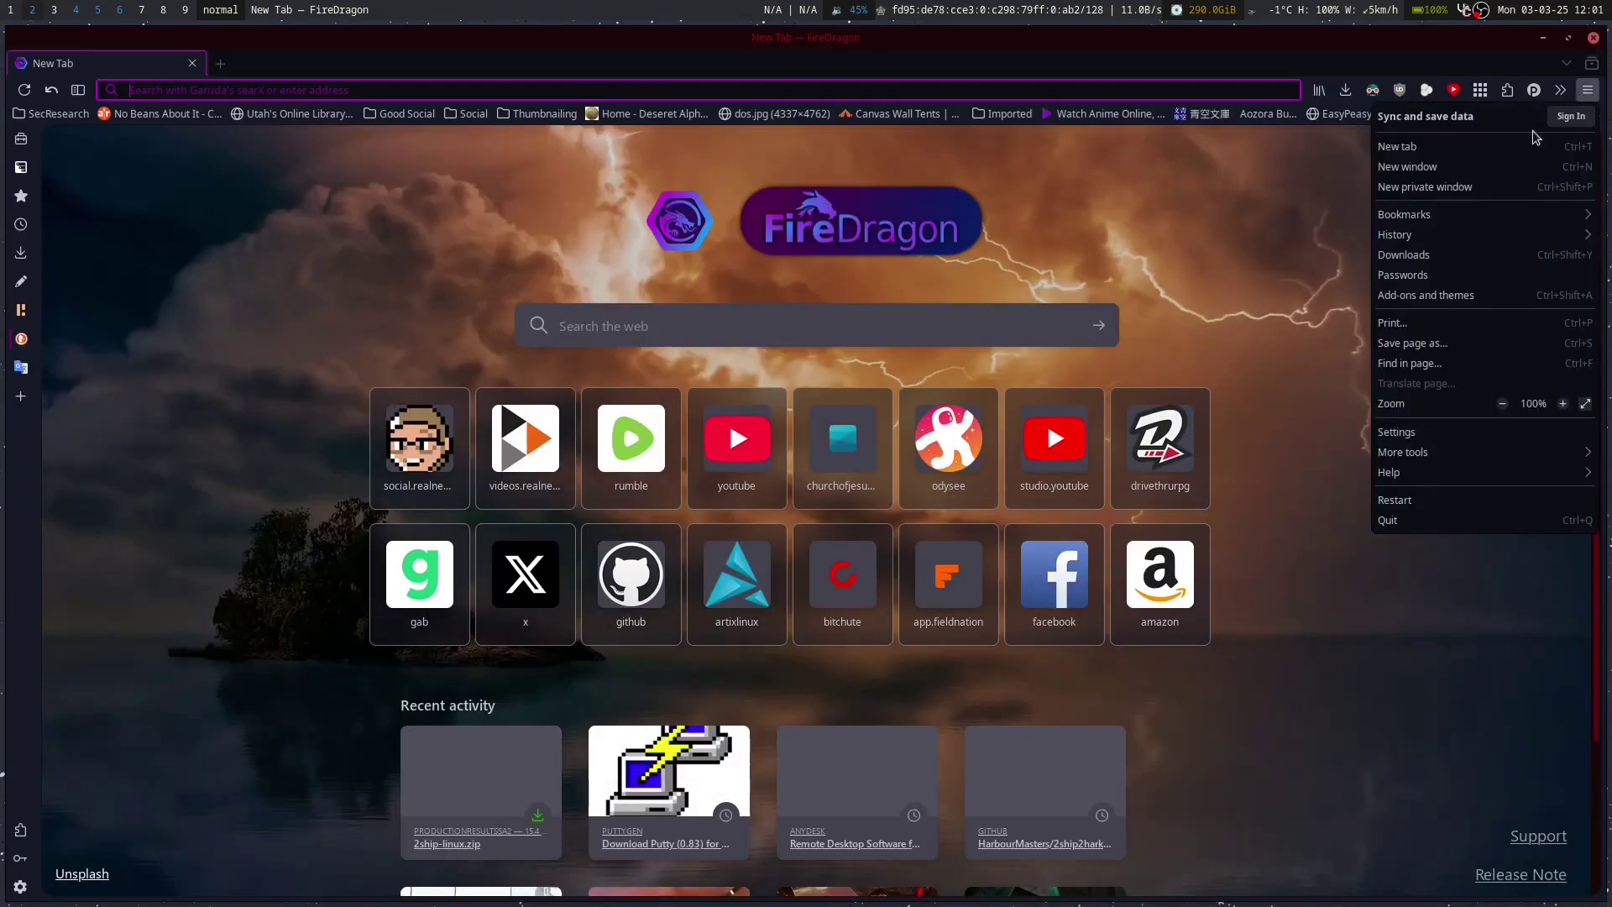
left_click(1419, 435)
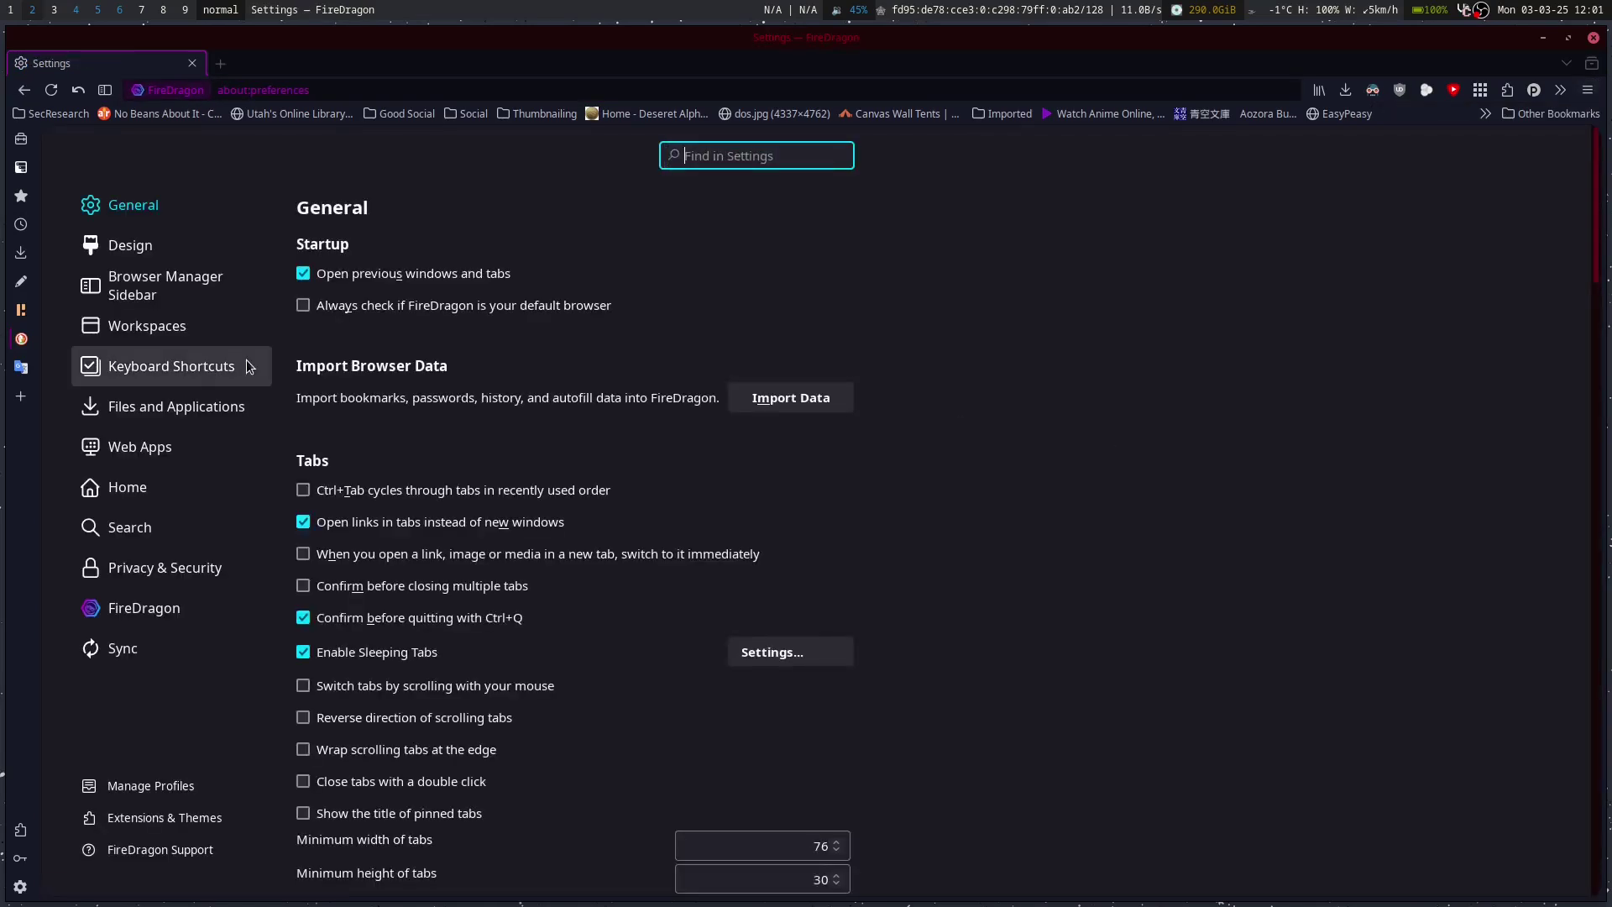
left_click(153, 620)
scroll(524, 494, "down", 3)
scroll(523, 494, "up", 3)
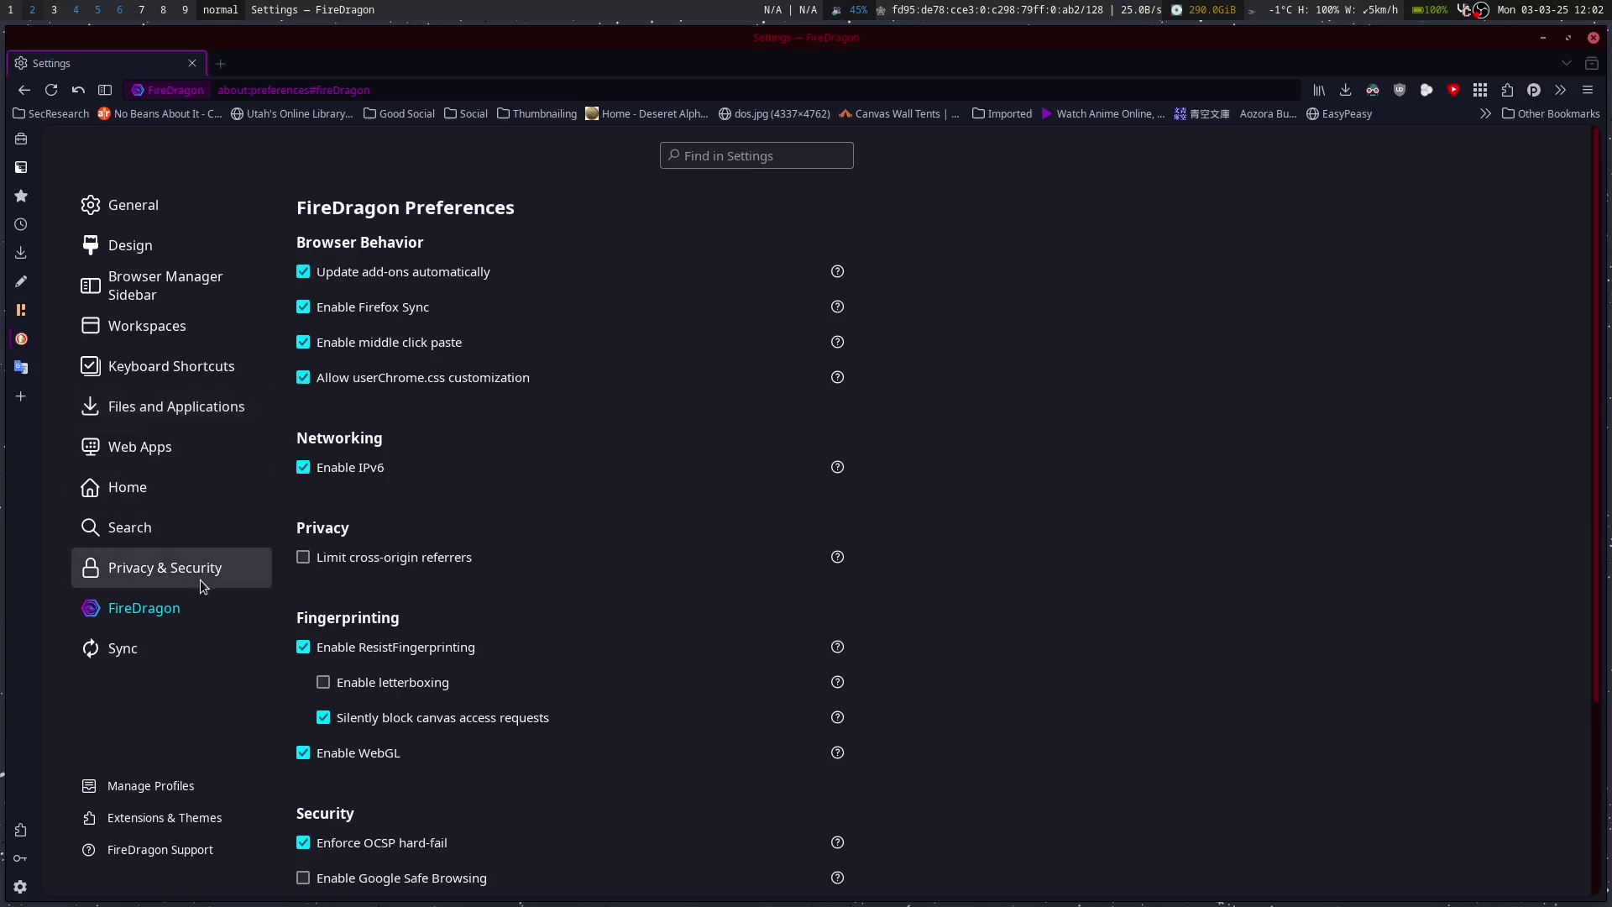
Step: Open FireDragon's Sync settings and its sync sign-in page to check which account service is used
left_click(201, 648)
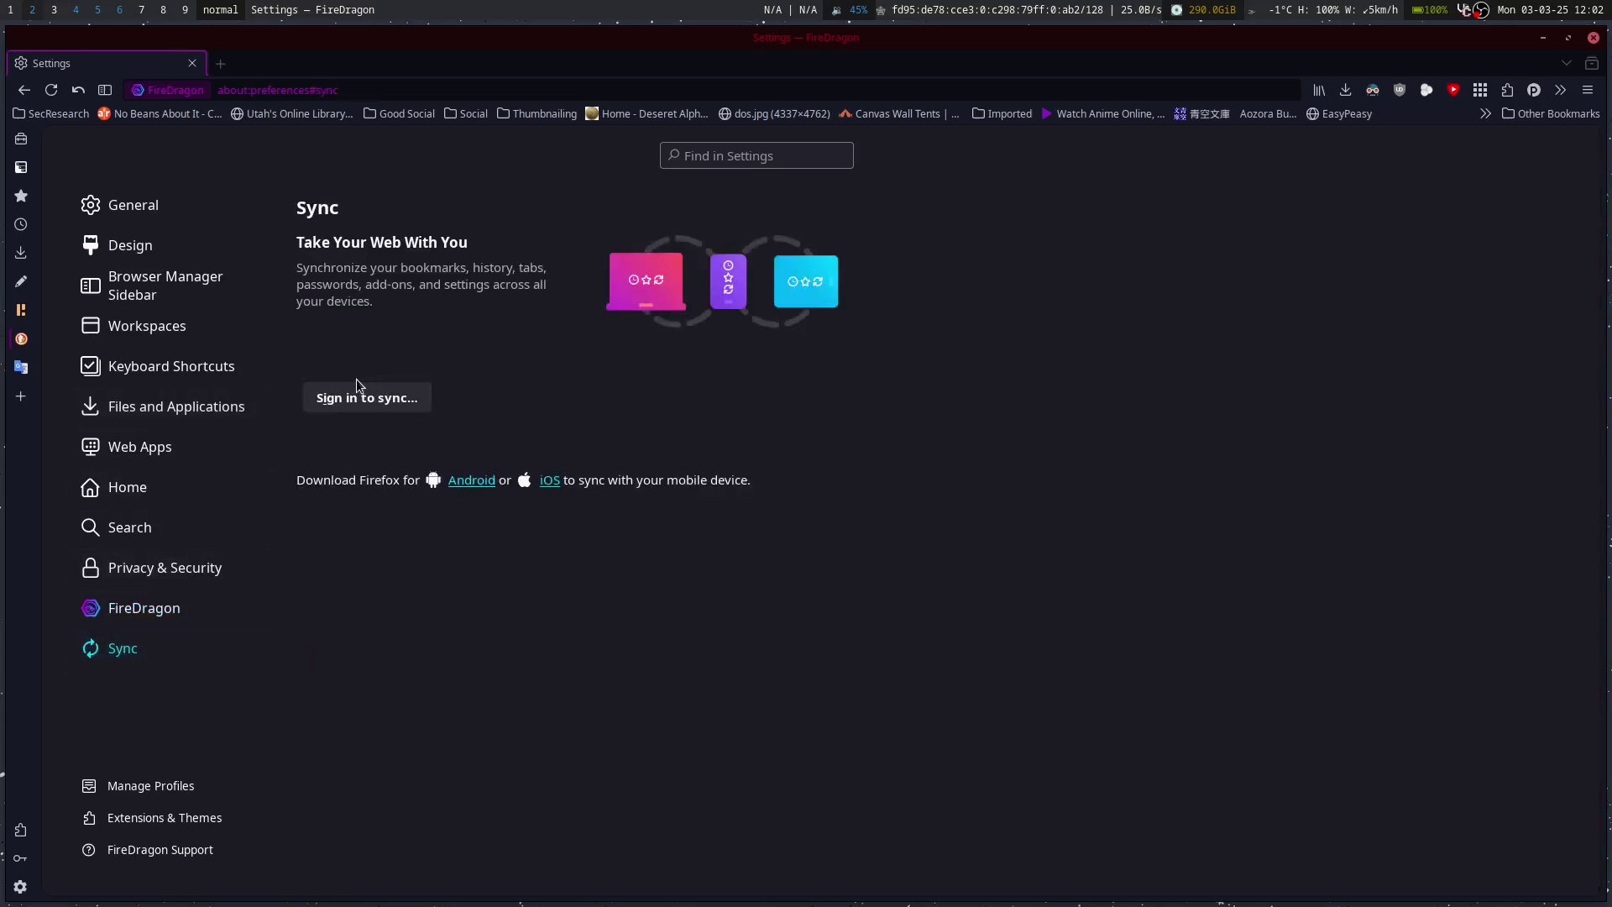
left_click(364, 400)
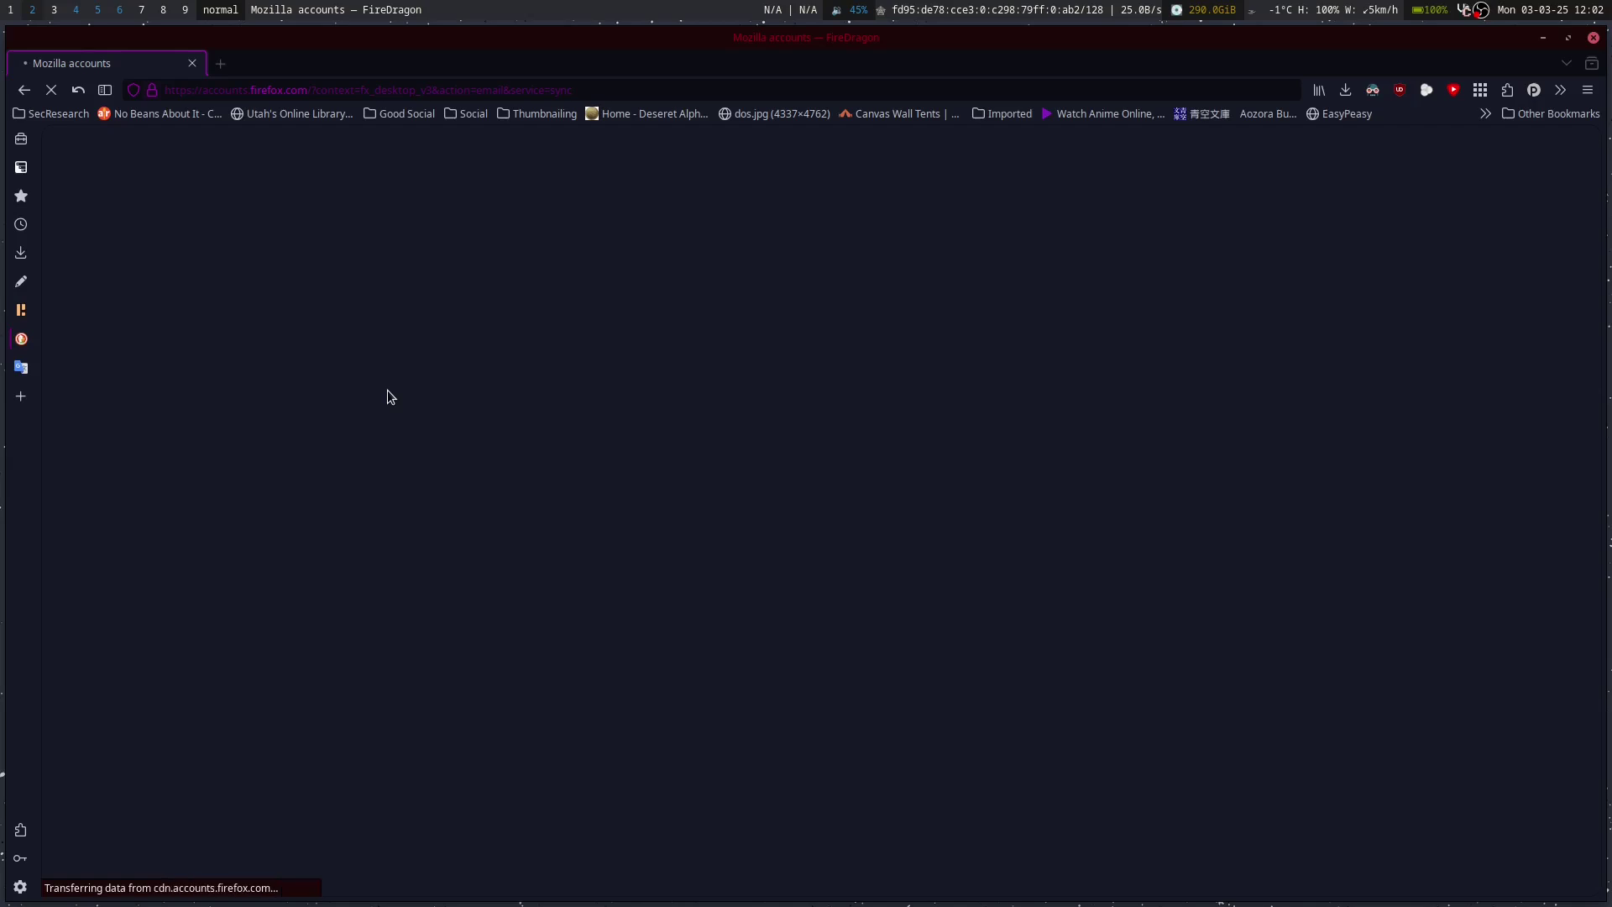
Step: Return from the Mozilla account sign-in page to FireDragon's settings and open the Sync section
left_click(25, 89)
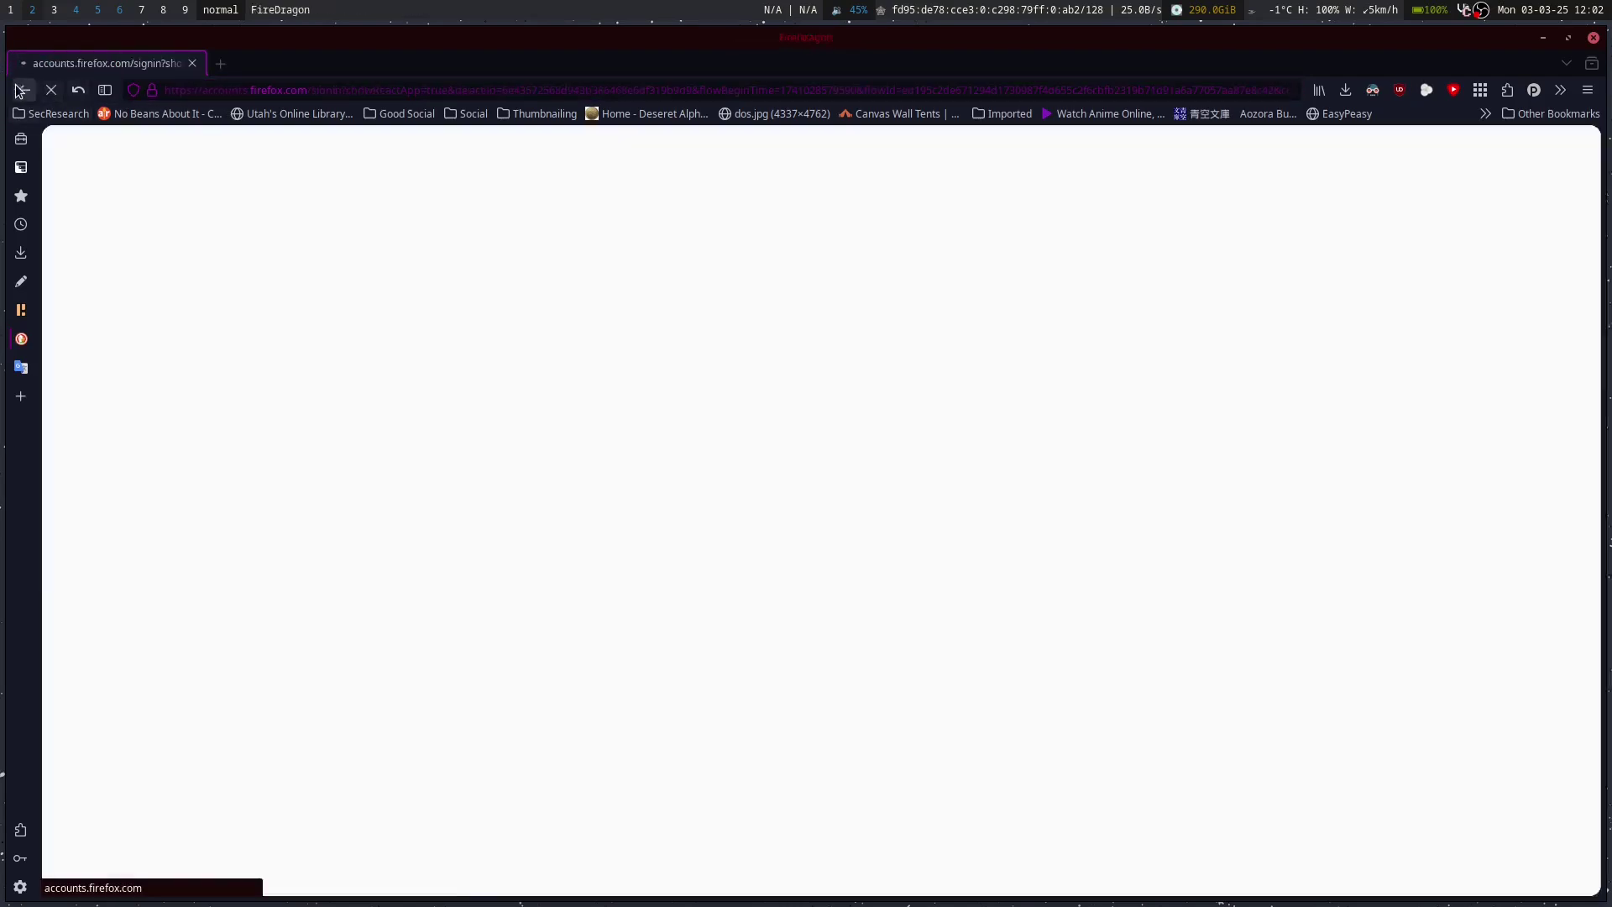
right_click(24, 90)
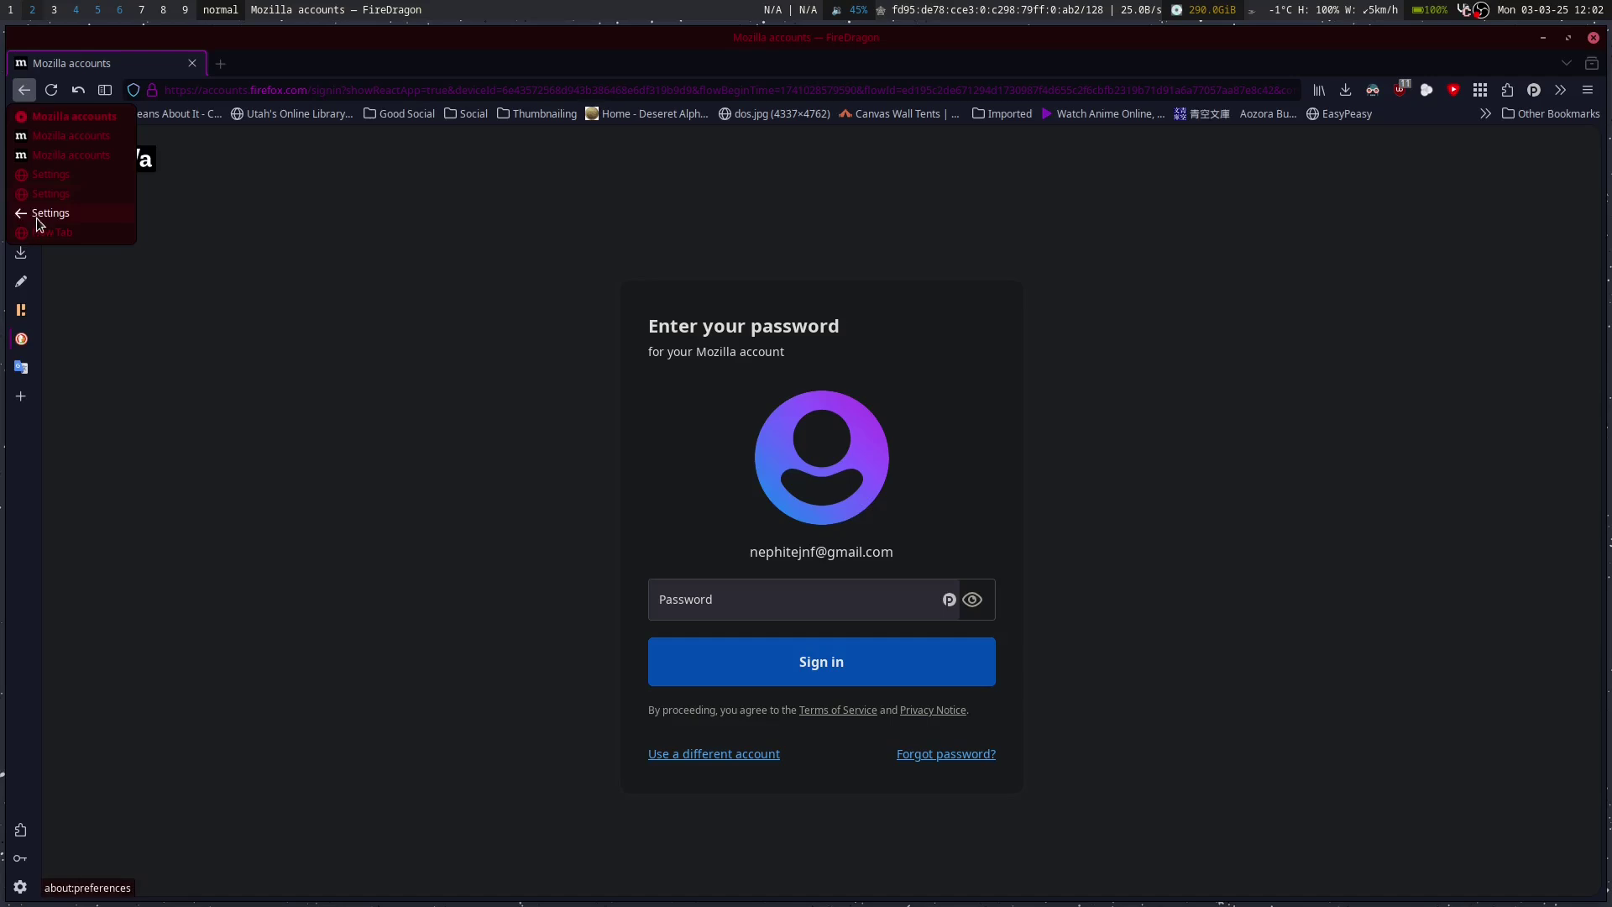
left_click(65, 220)
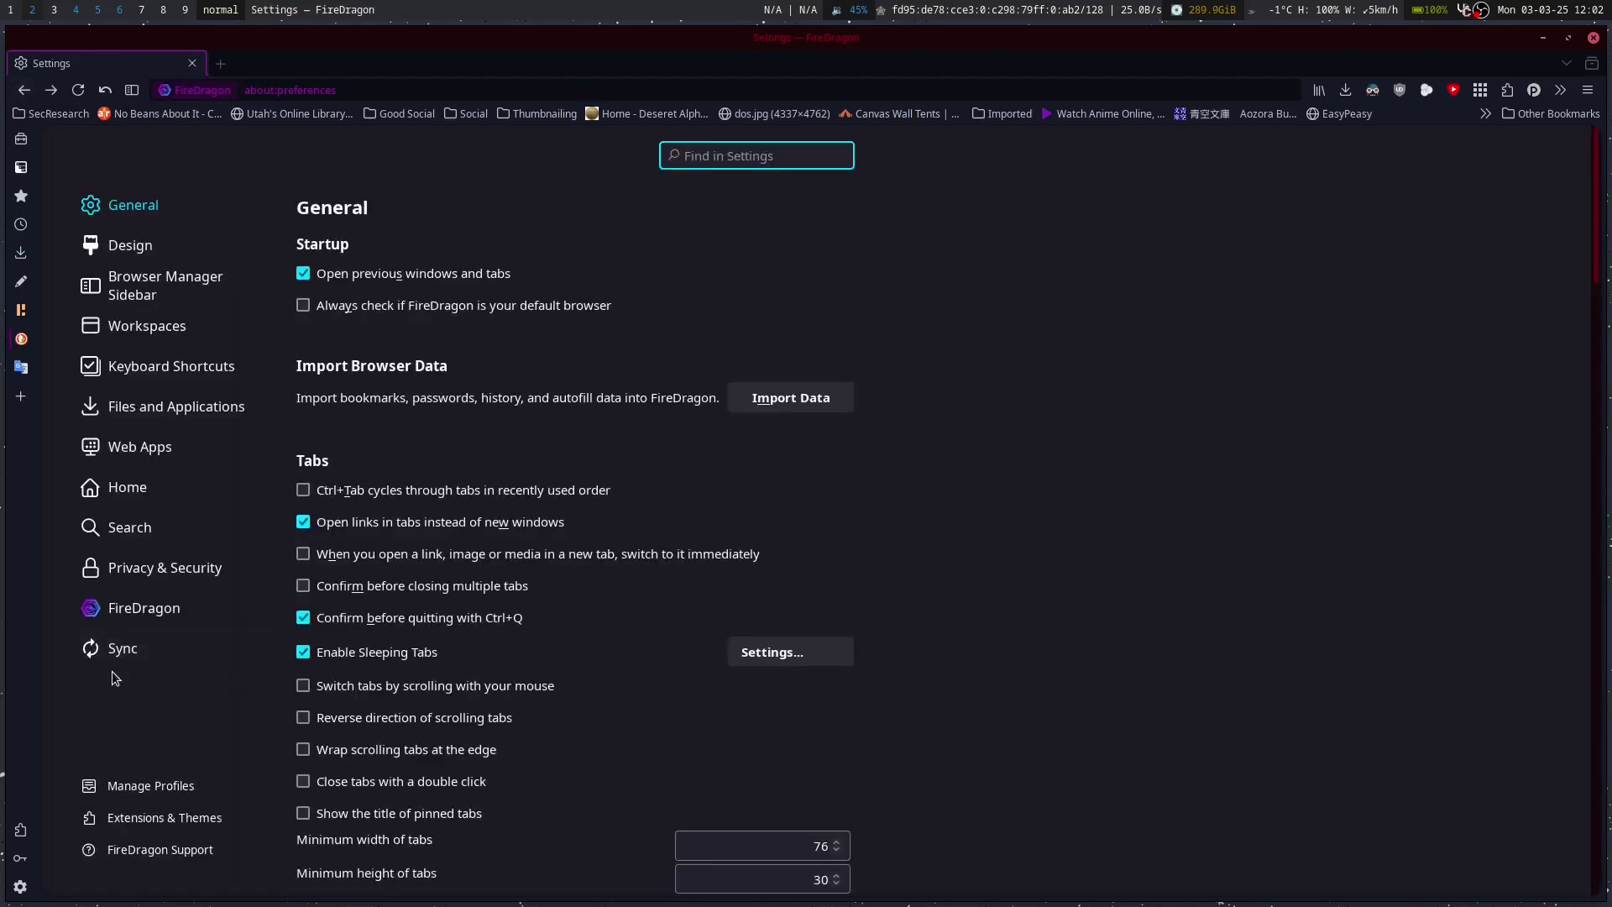
left_click(124, 657)
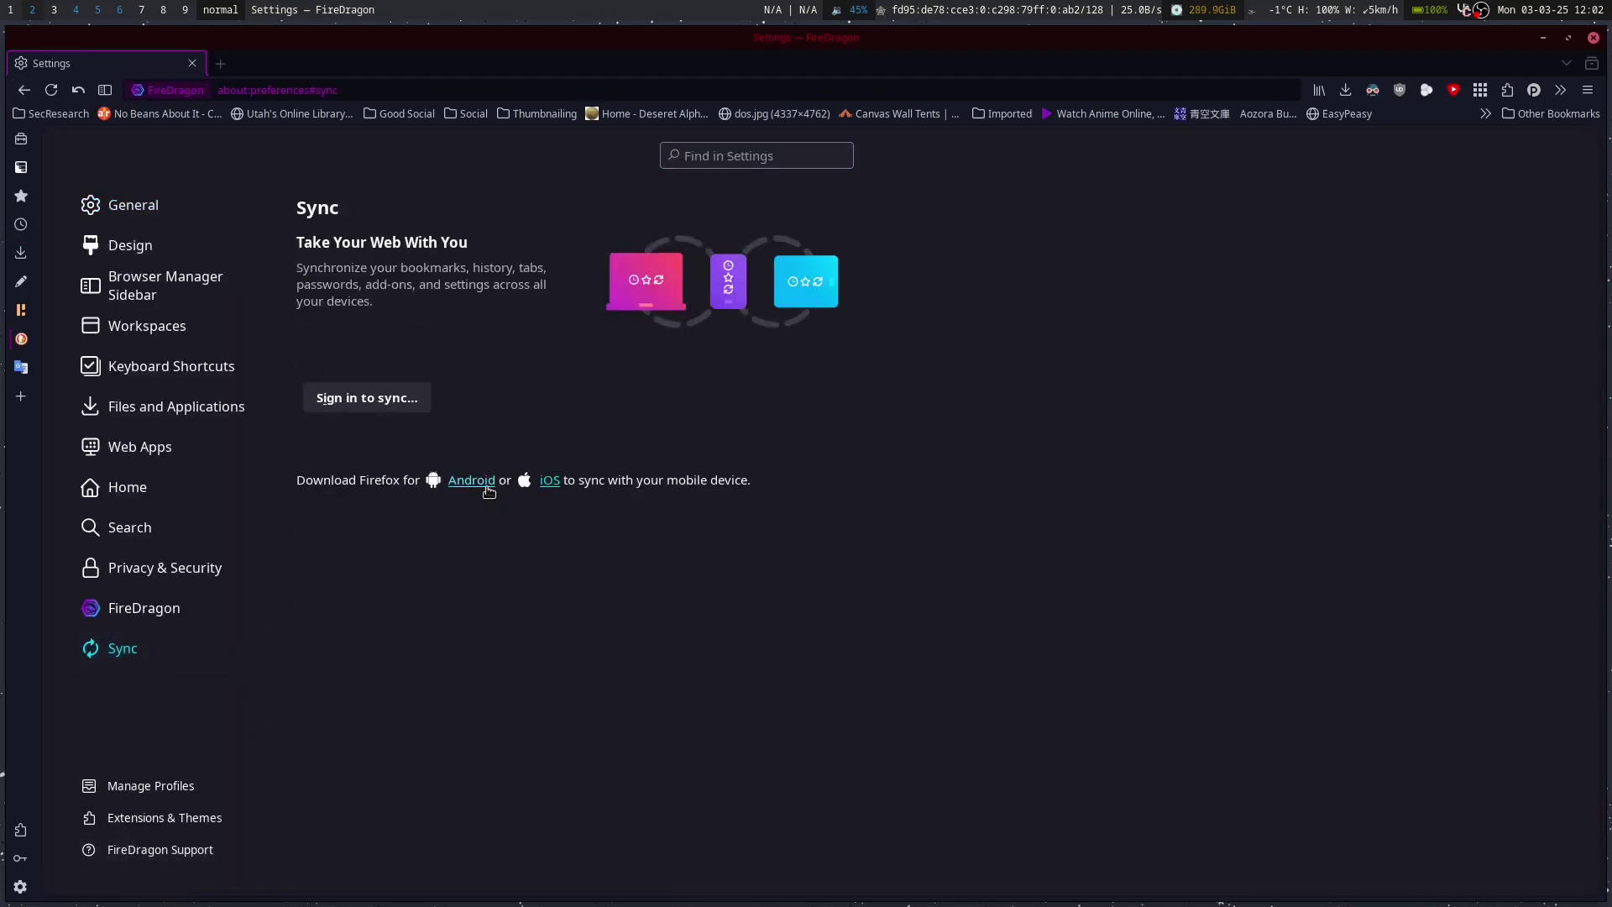
Step: Review the FireDragon preferences down to the security options and useful links, and close FireDragon
left_click(126, 607)
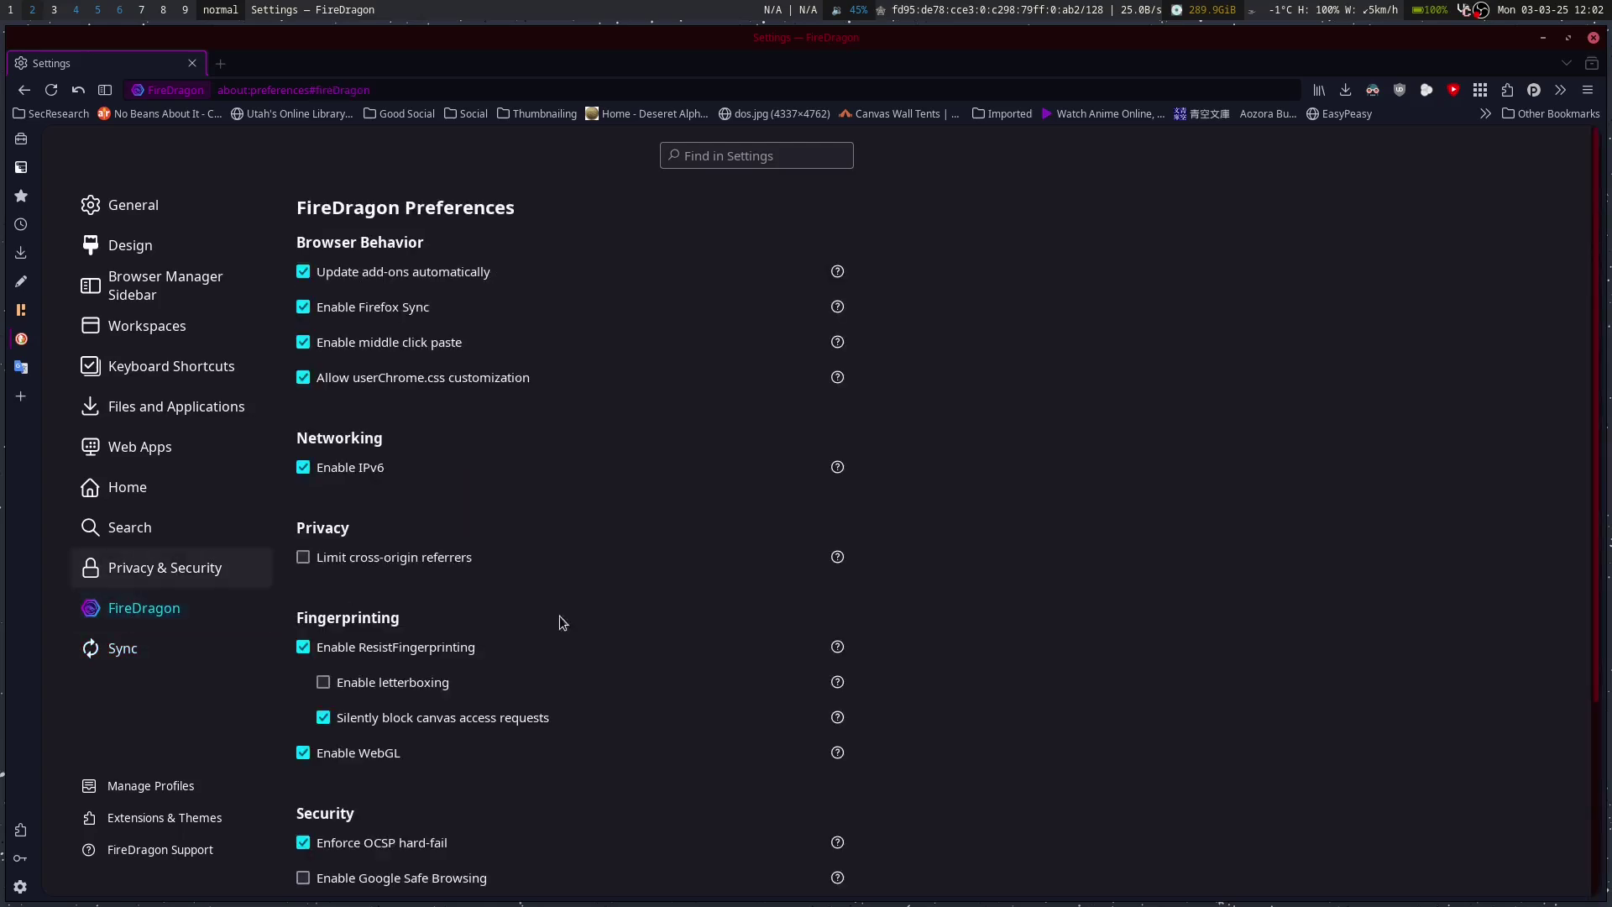
scroll(827, 638, "down", 1)
scroll(827, 638, "down", 3)
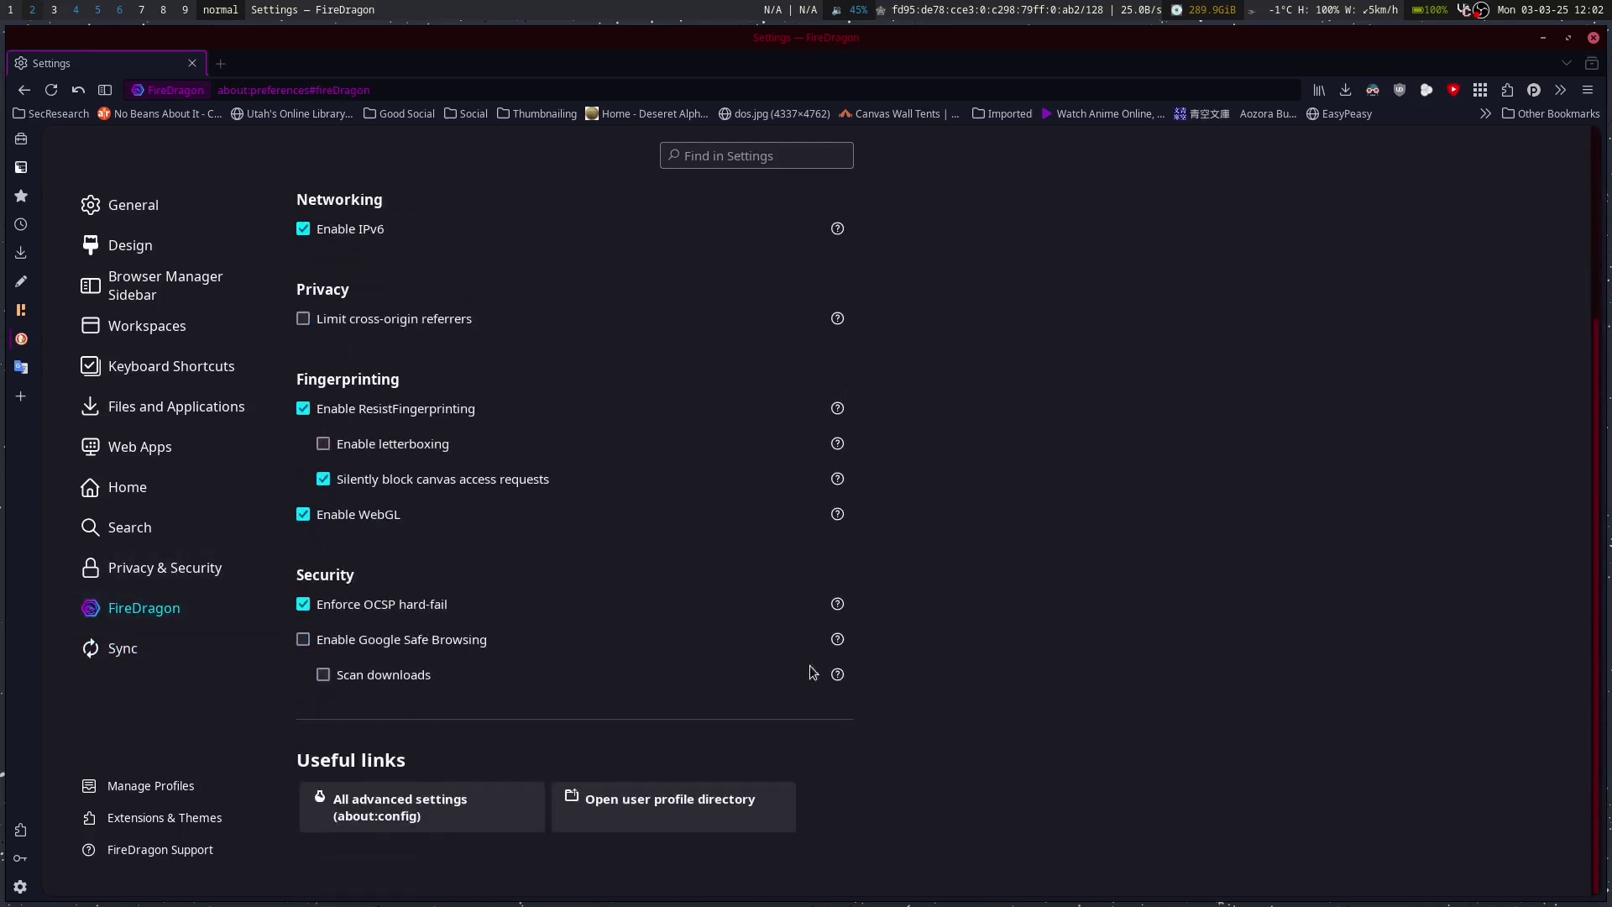
left_click(126, 205)
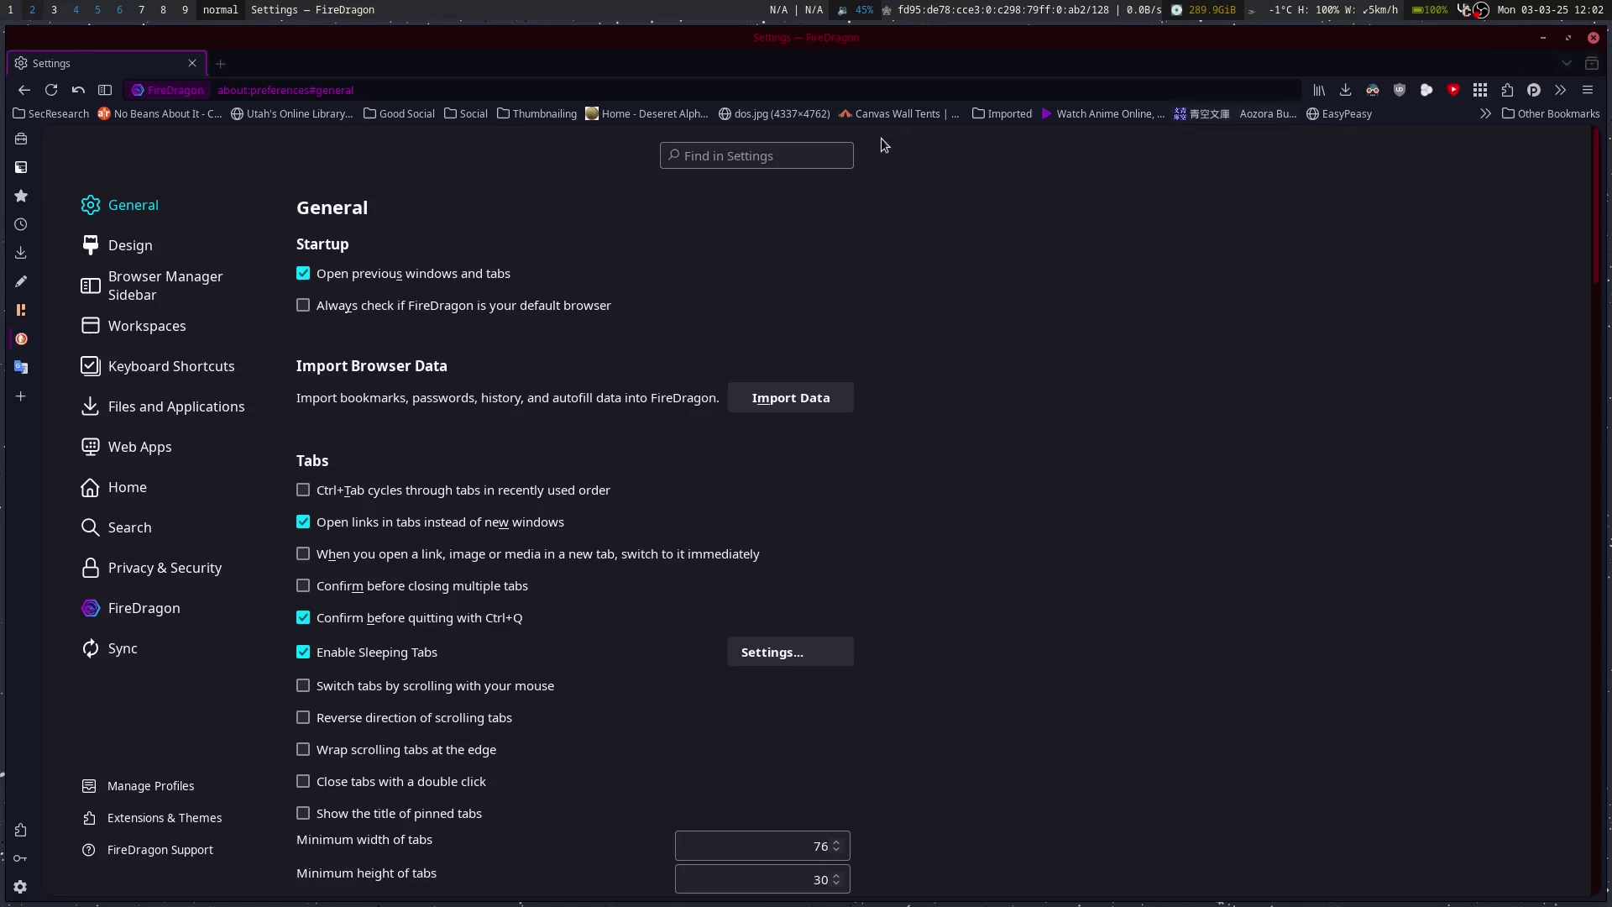
left_click(1594, 38)
Step: Switch to Ladybird and examine its settings dialog, including the list of available search engines
left_click(76, 11)
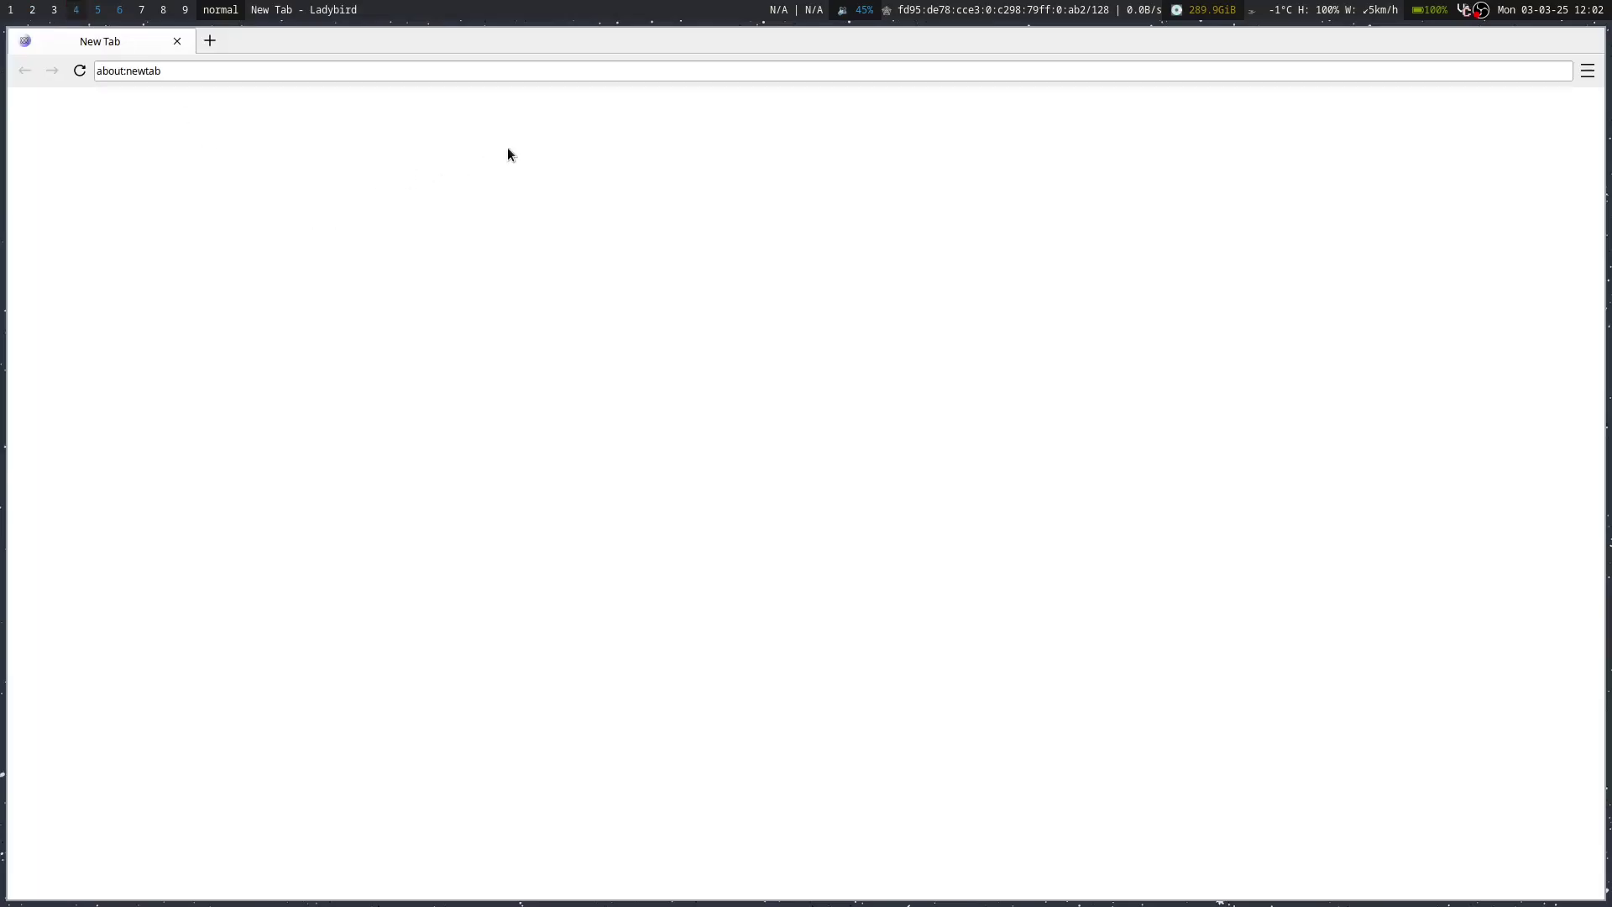
left_click(1579, 80)
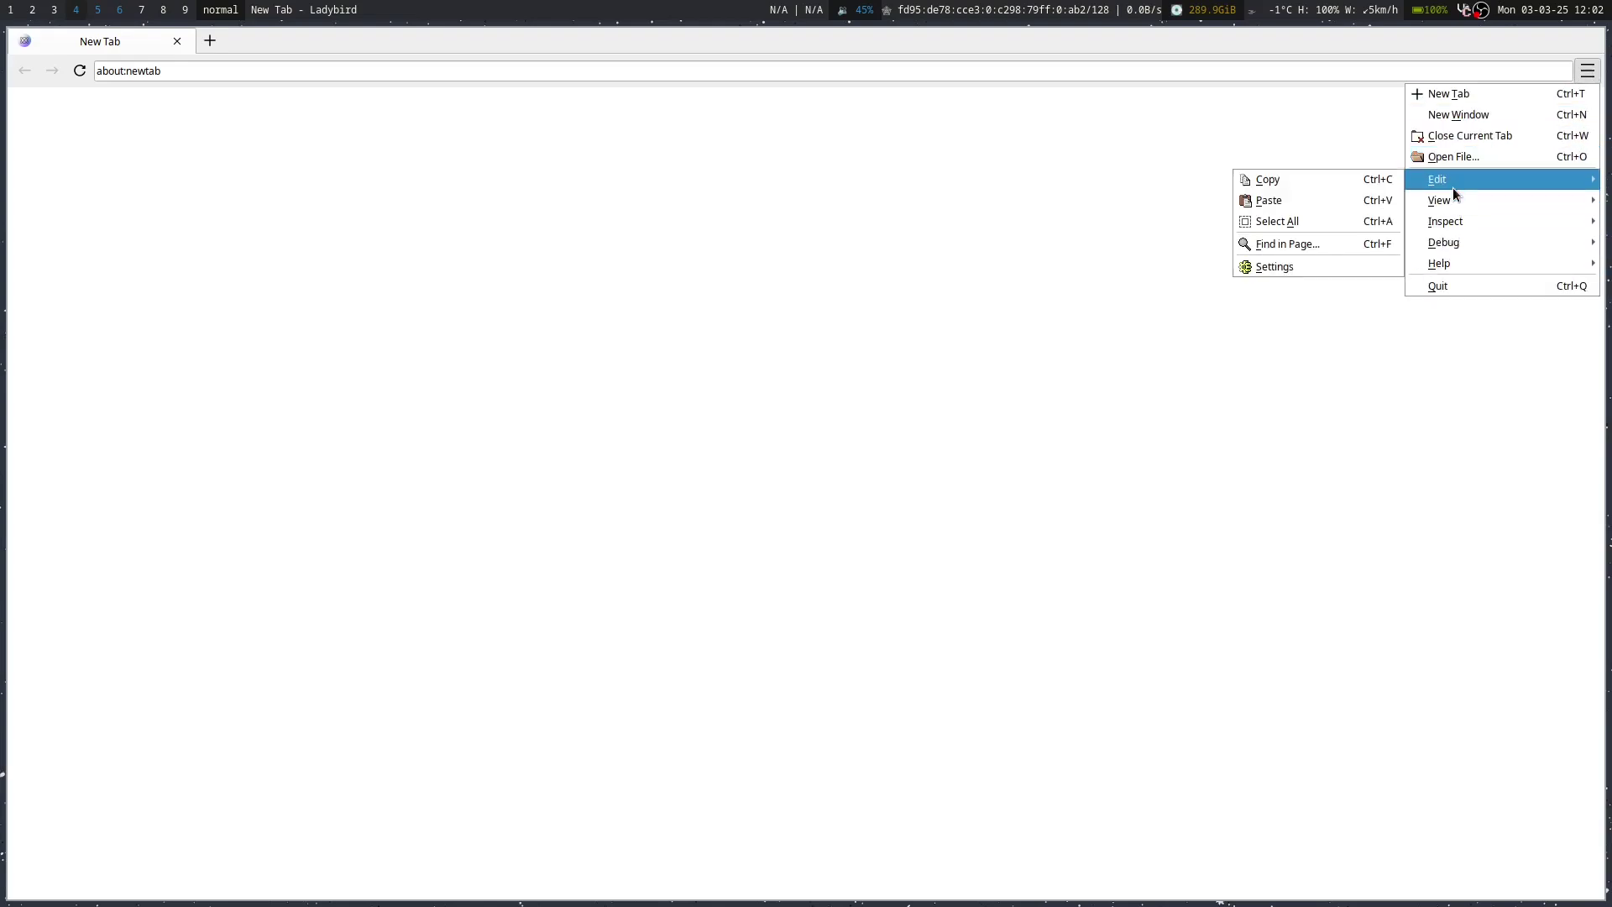
mouse_move(1450, 206)
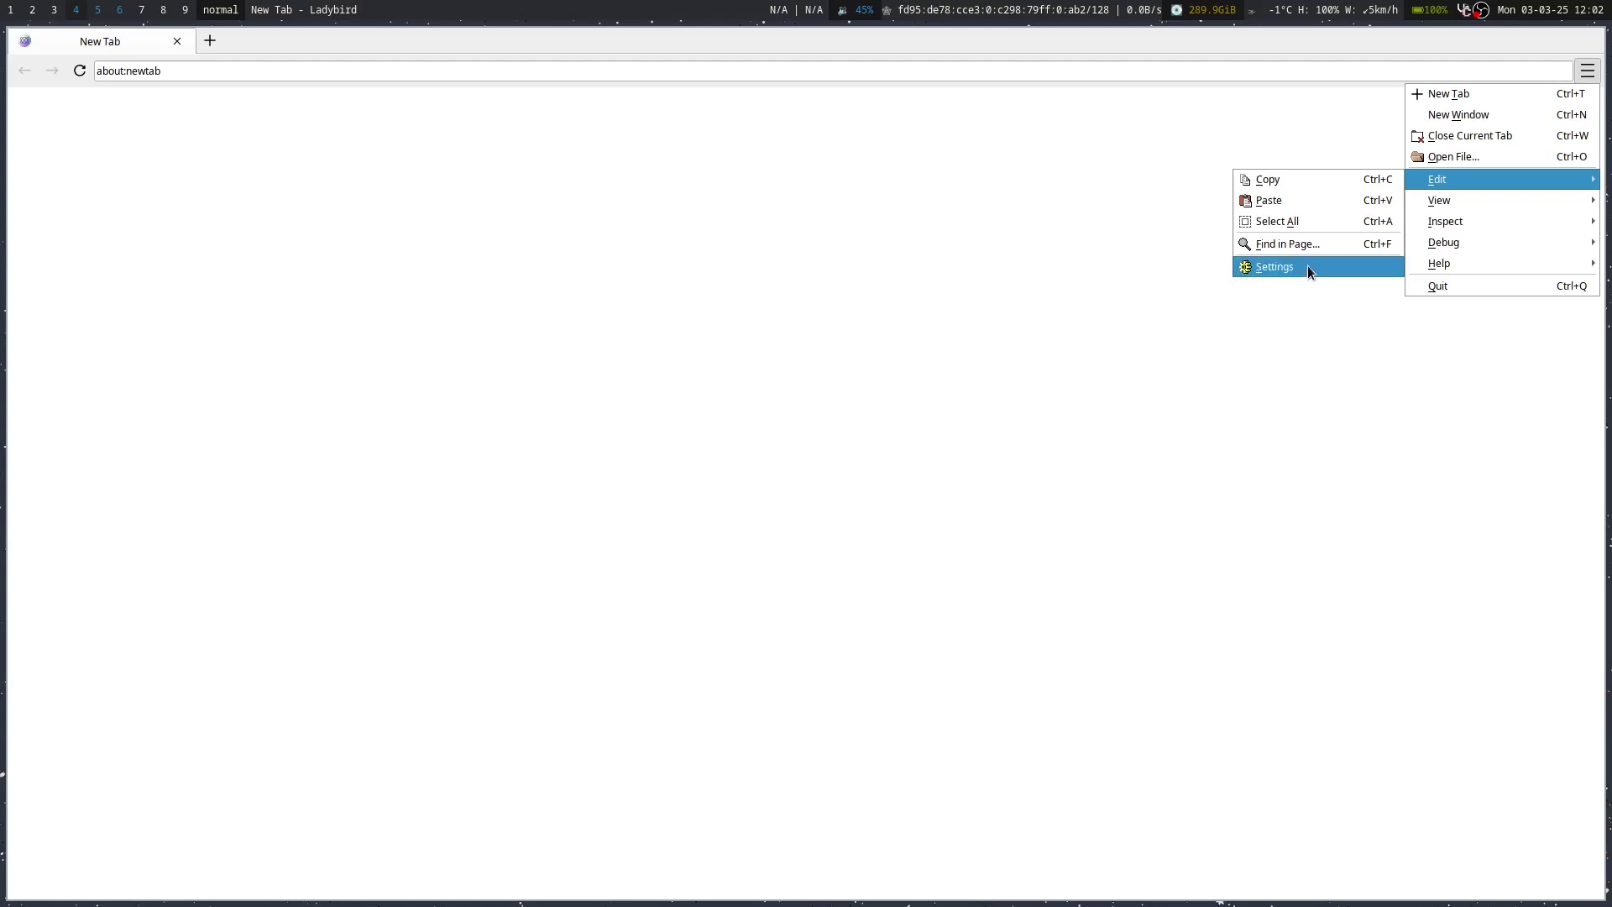
left_click(1305, 266)
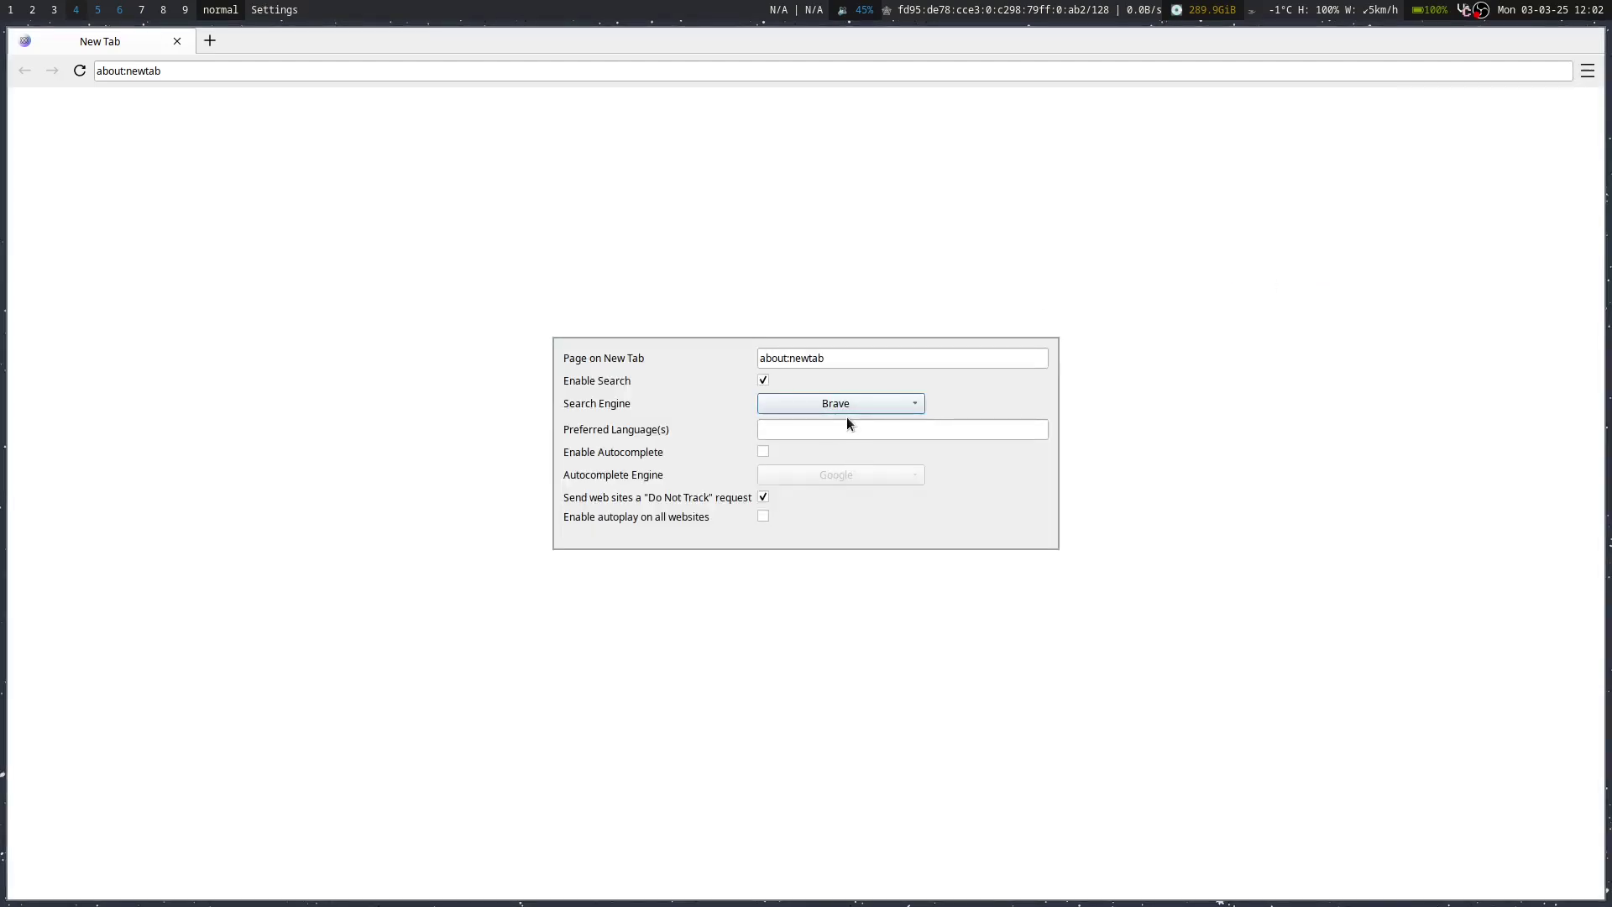
left_click(890, 403)
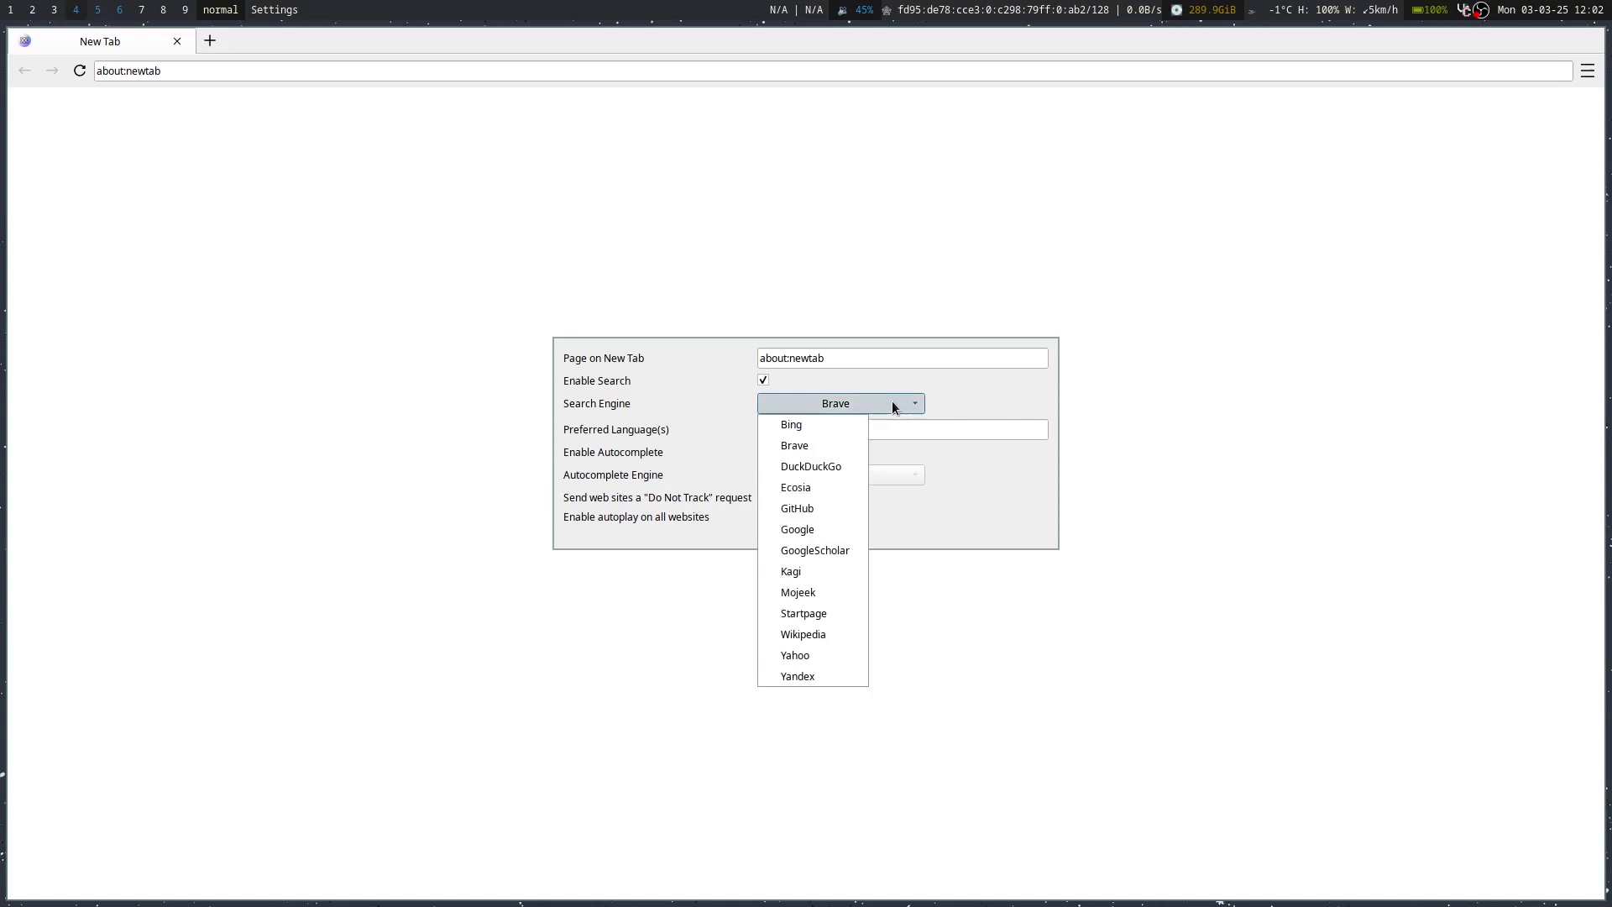
left_click(892, 406)
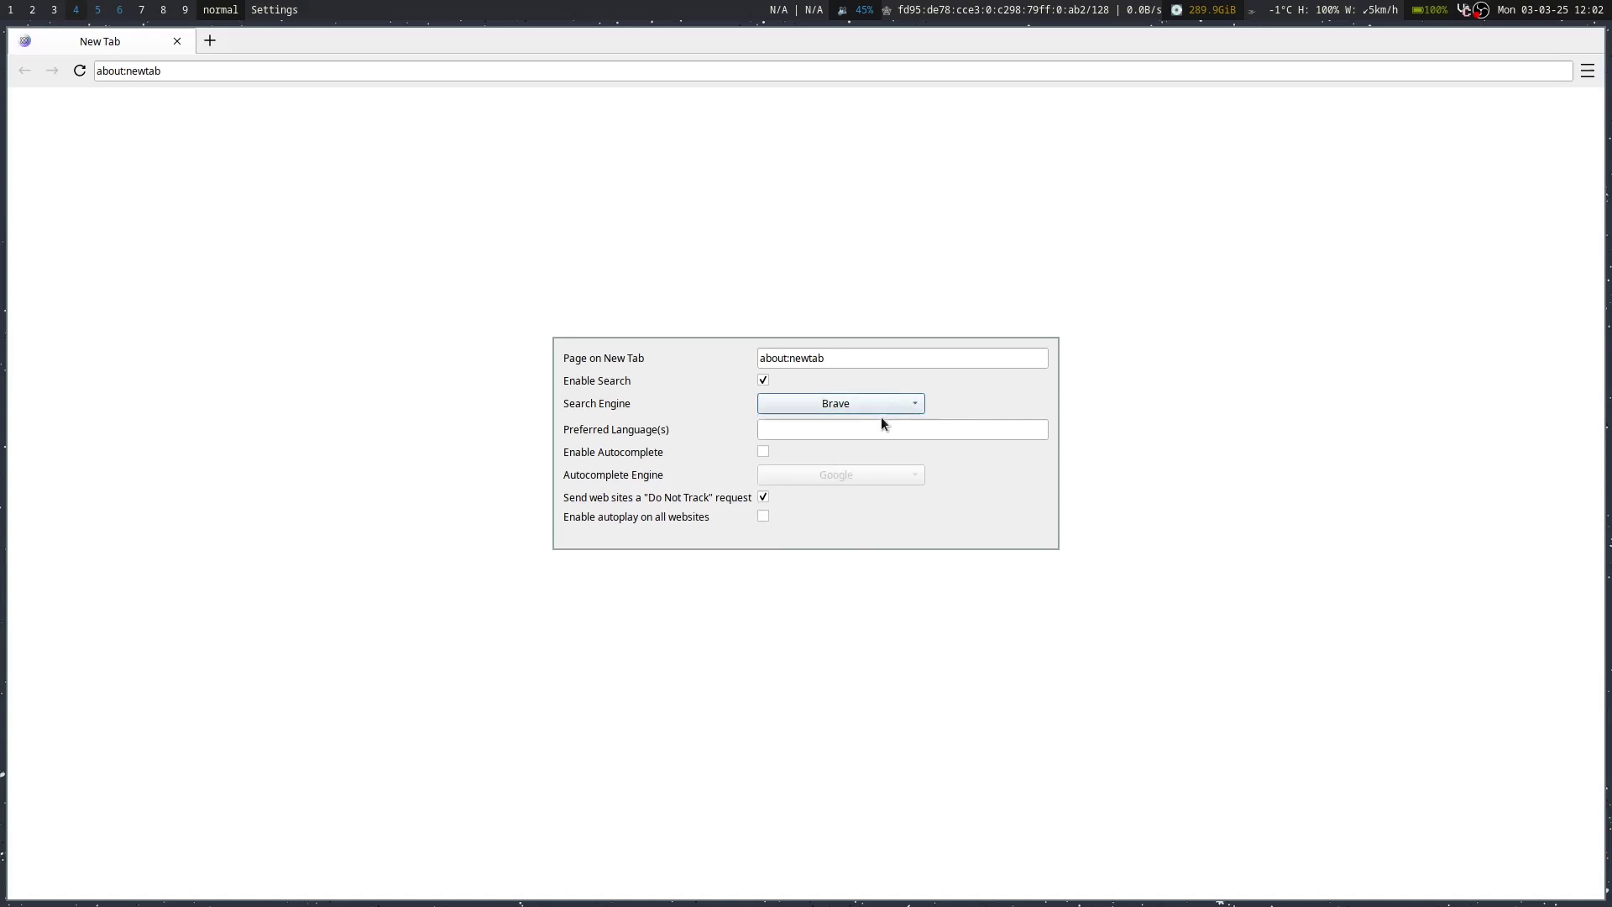
left_click(878, 408)
left_click(673, 369)
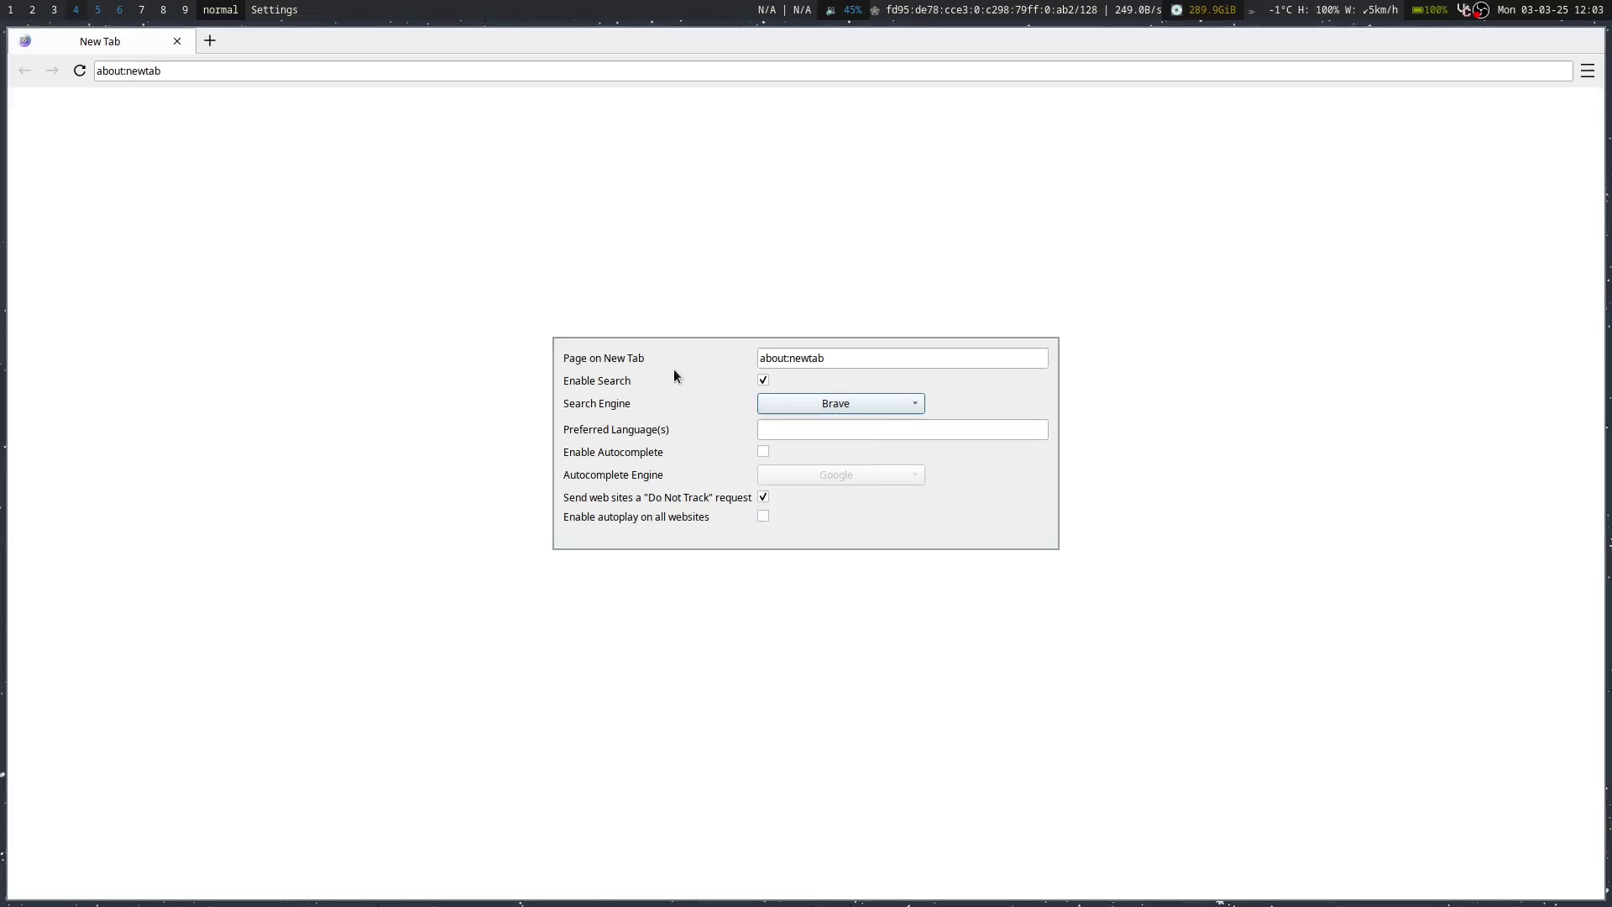
key("Escape")
Step: Try to search for "firefox" from Ladybird's address bar
left_click(382, 75)
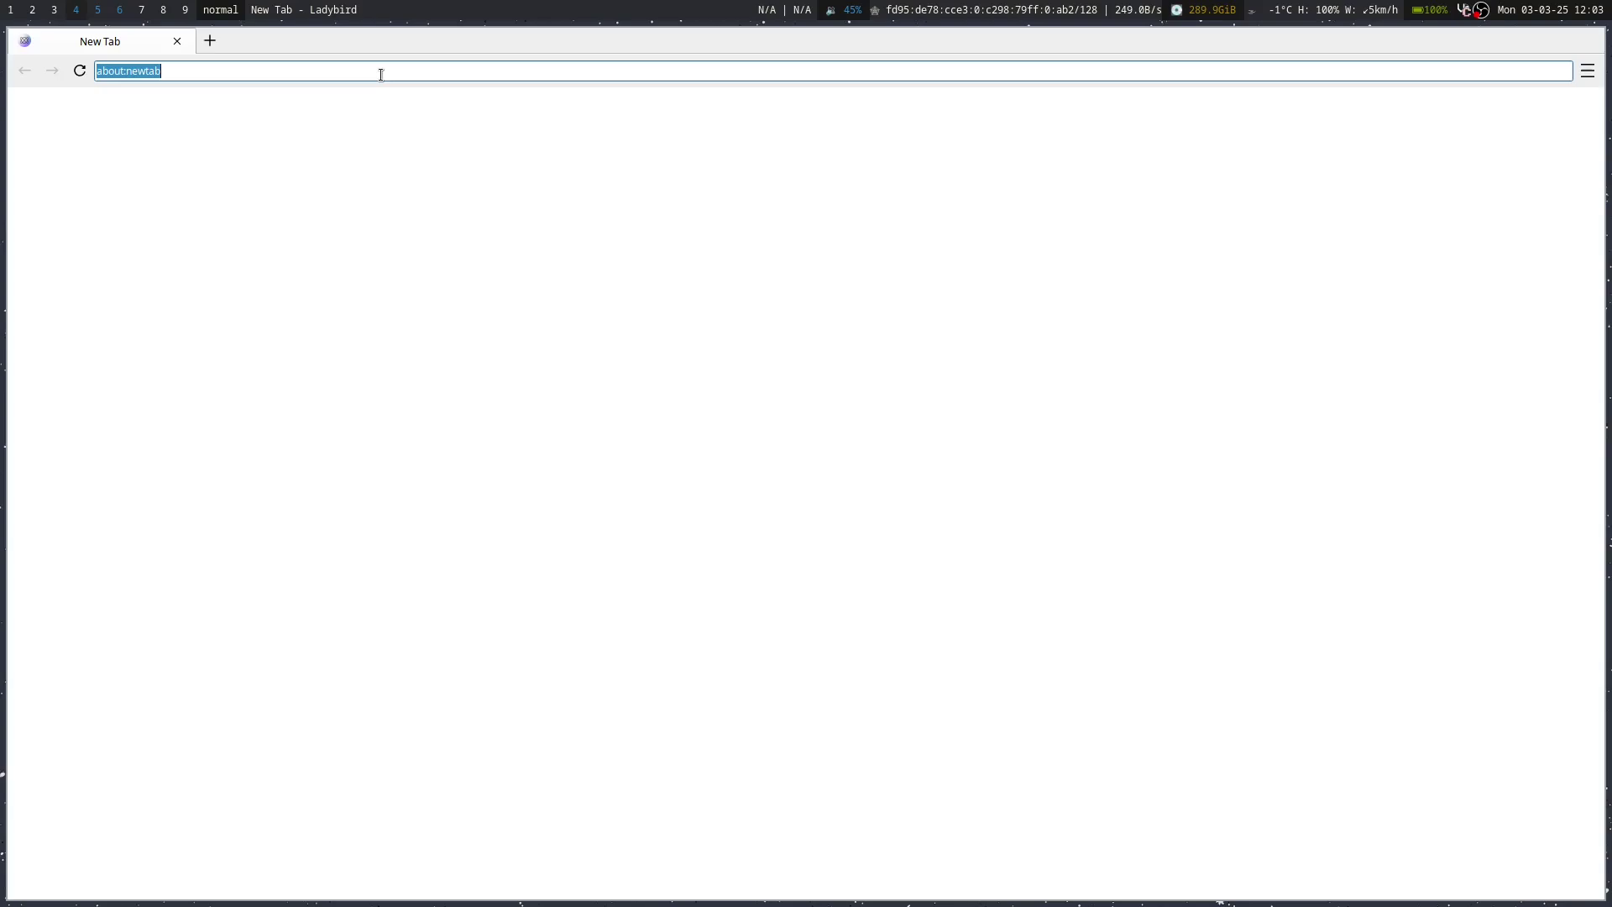
type("firefox")
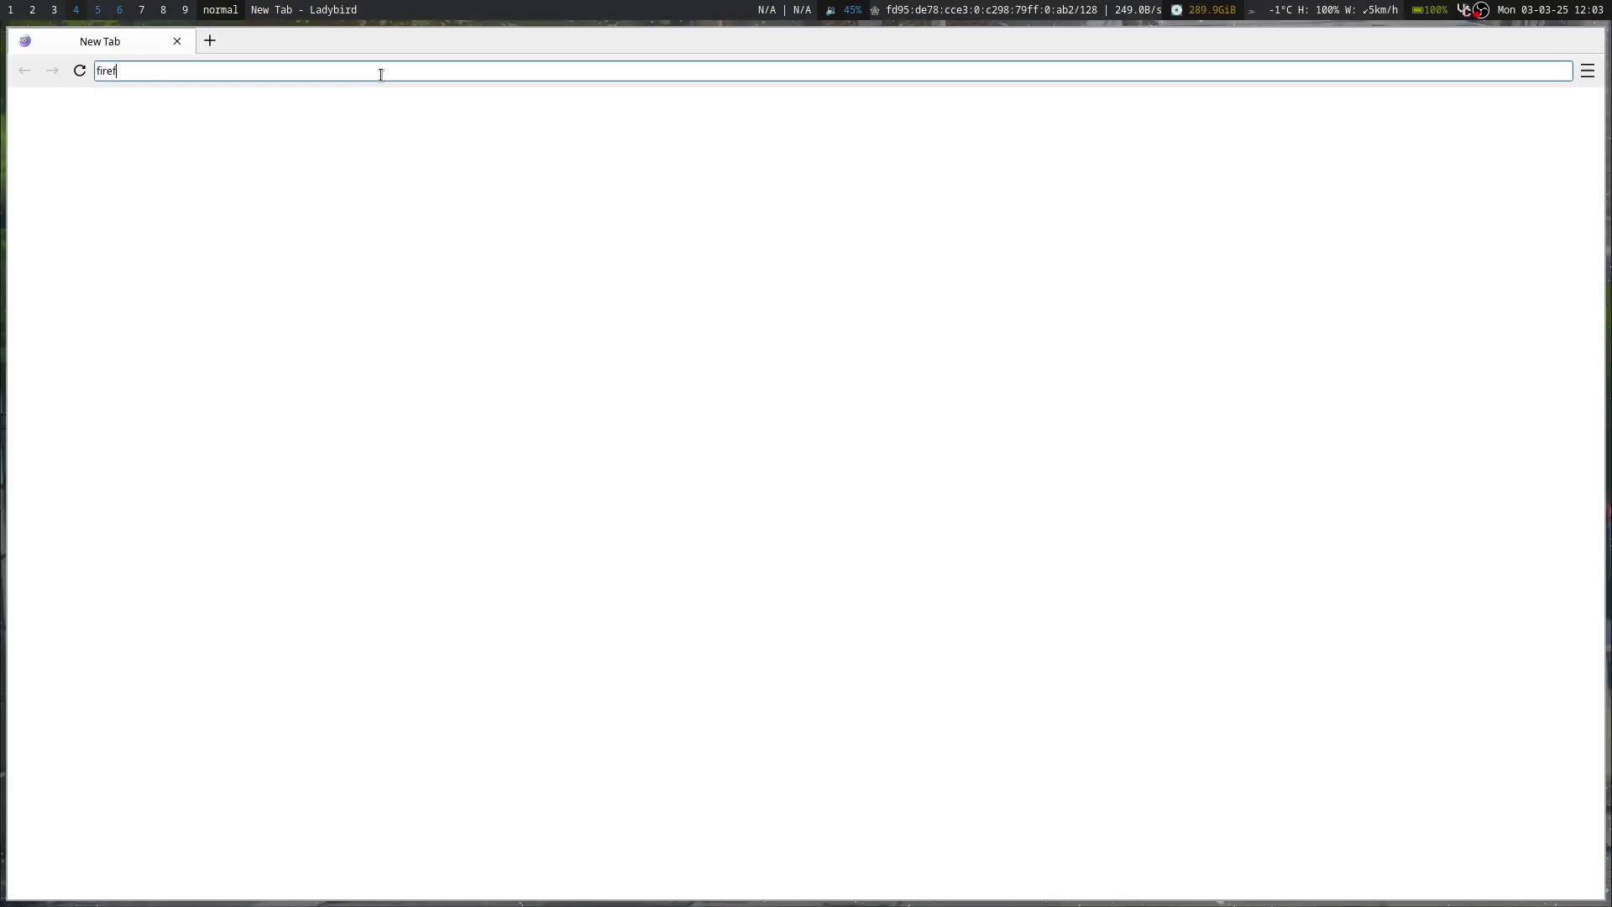
key("Return")
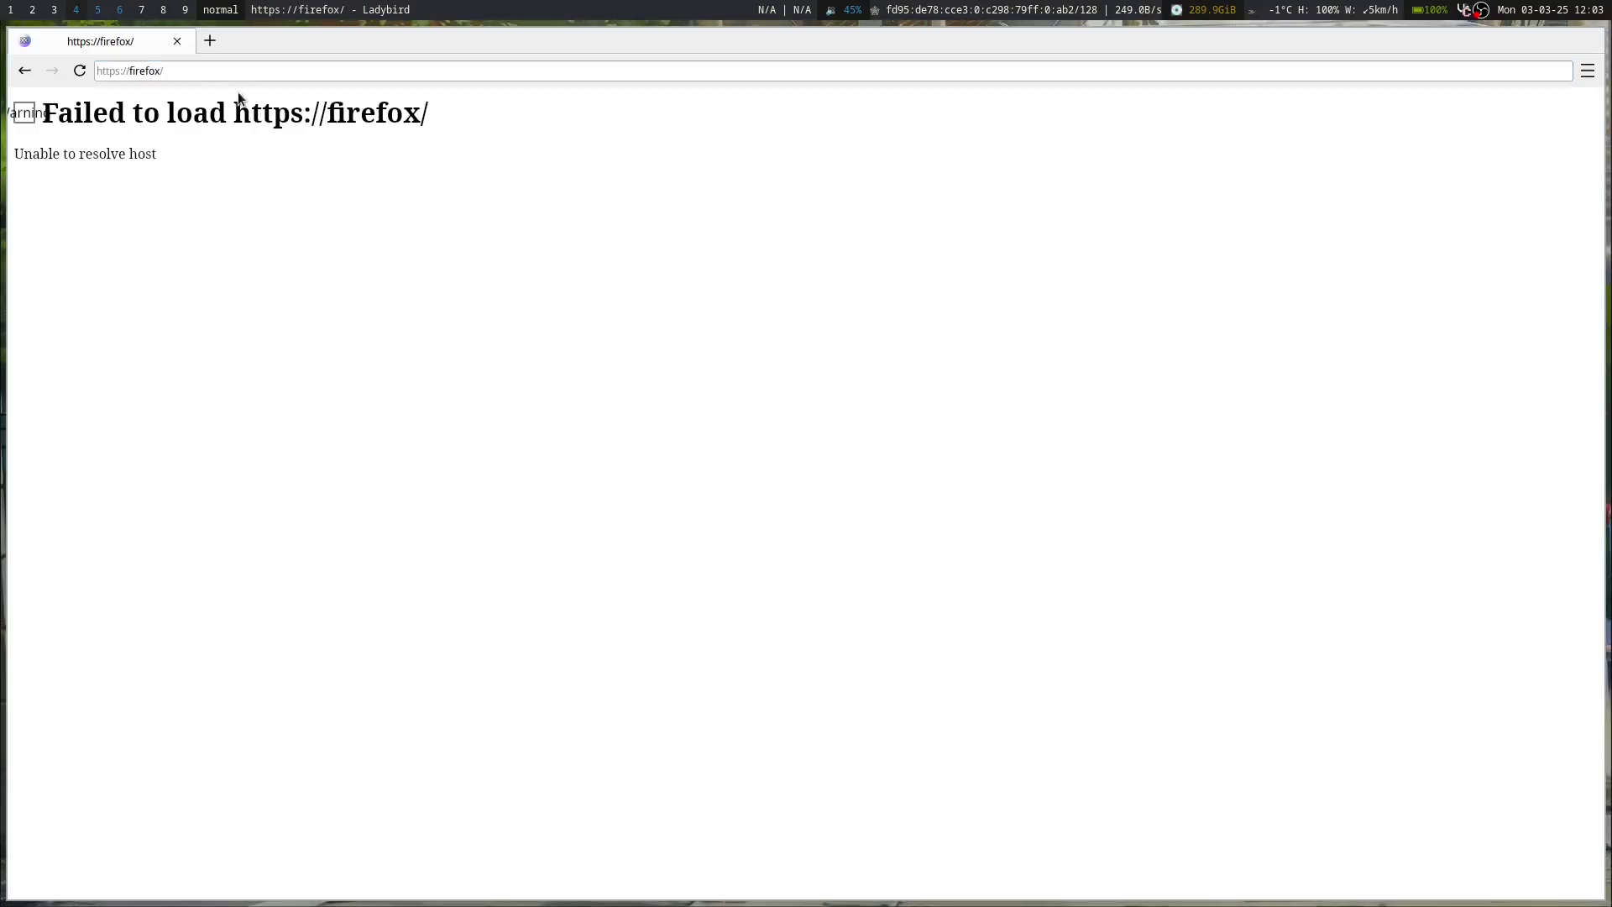
left_click(221, 74)
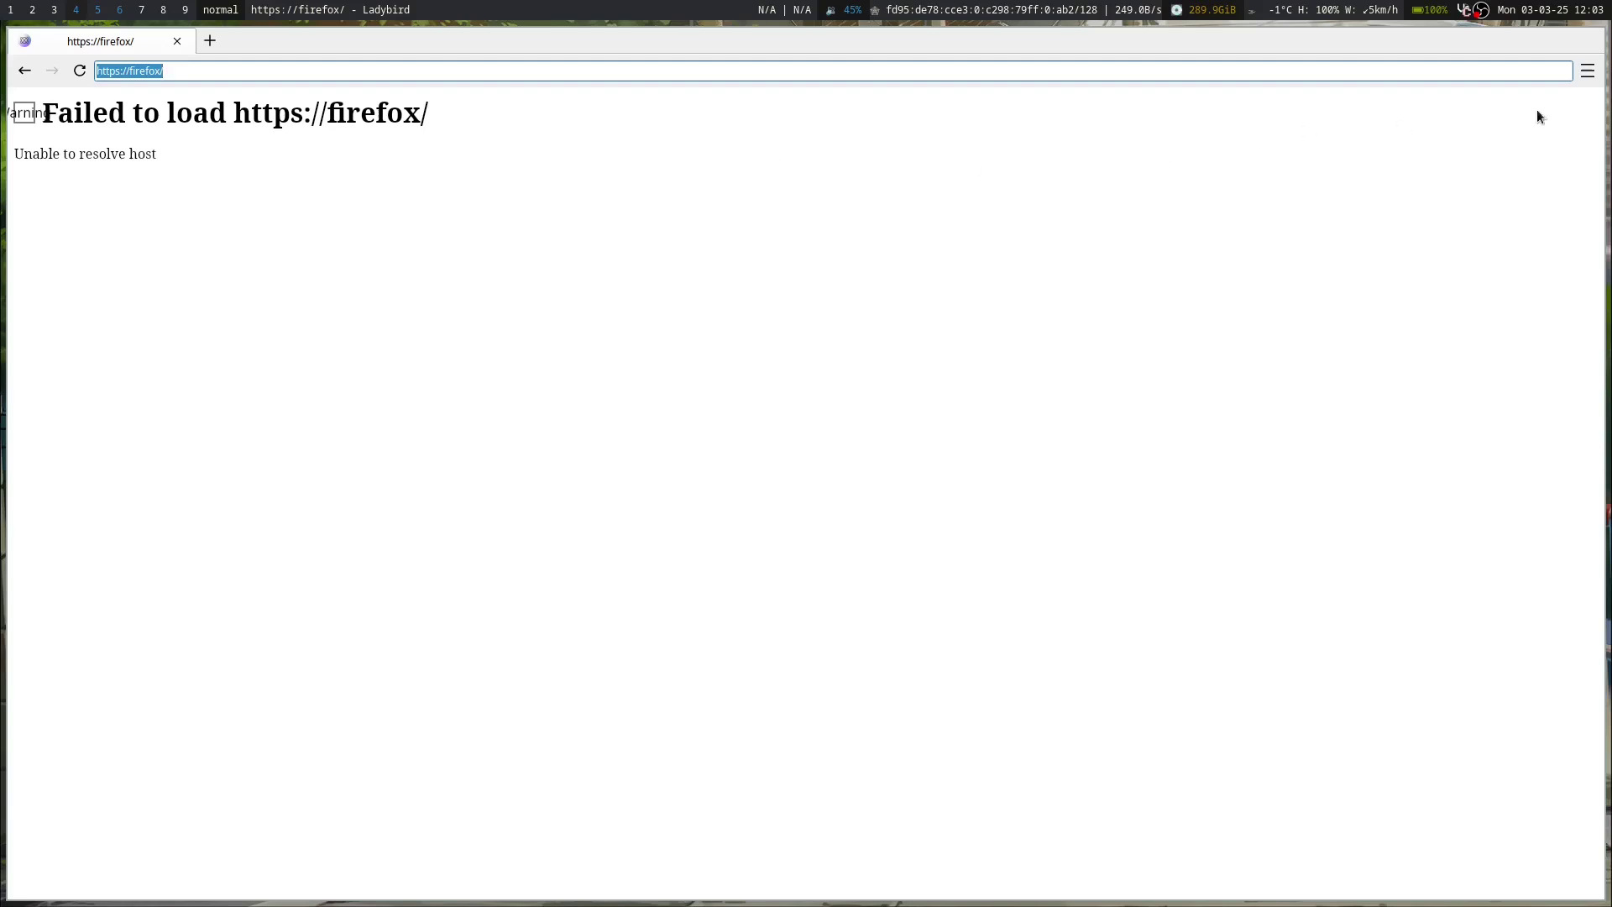
Step: Enable autocomplete in Ladybird's settings and set the autocomplete engine to DuckDuckGo
left_click(1588, 74)
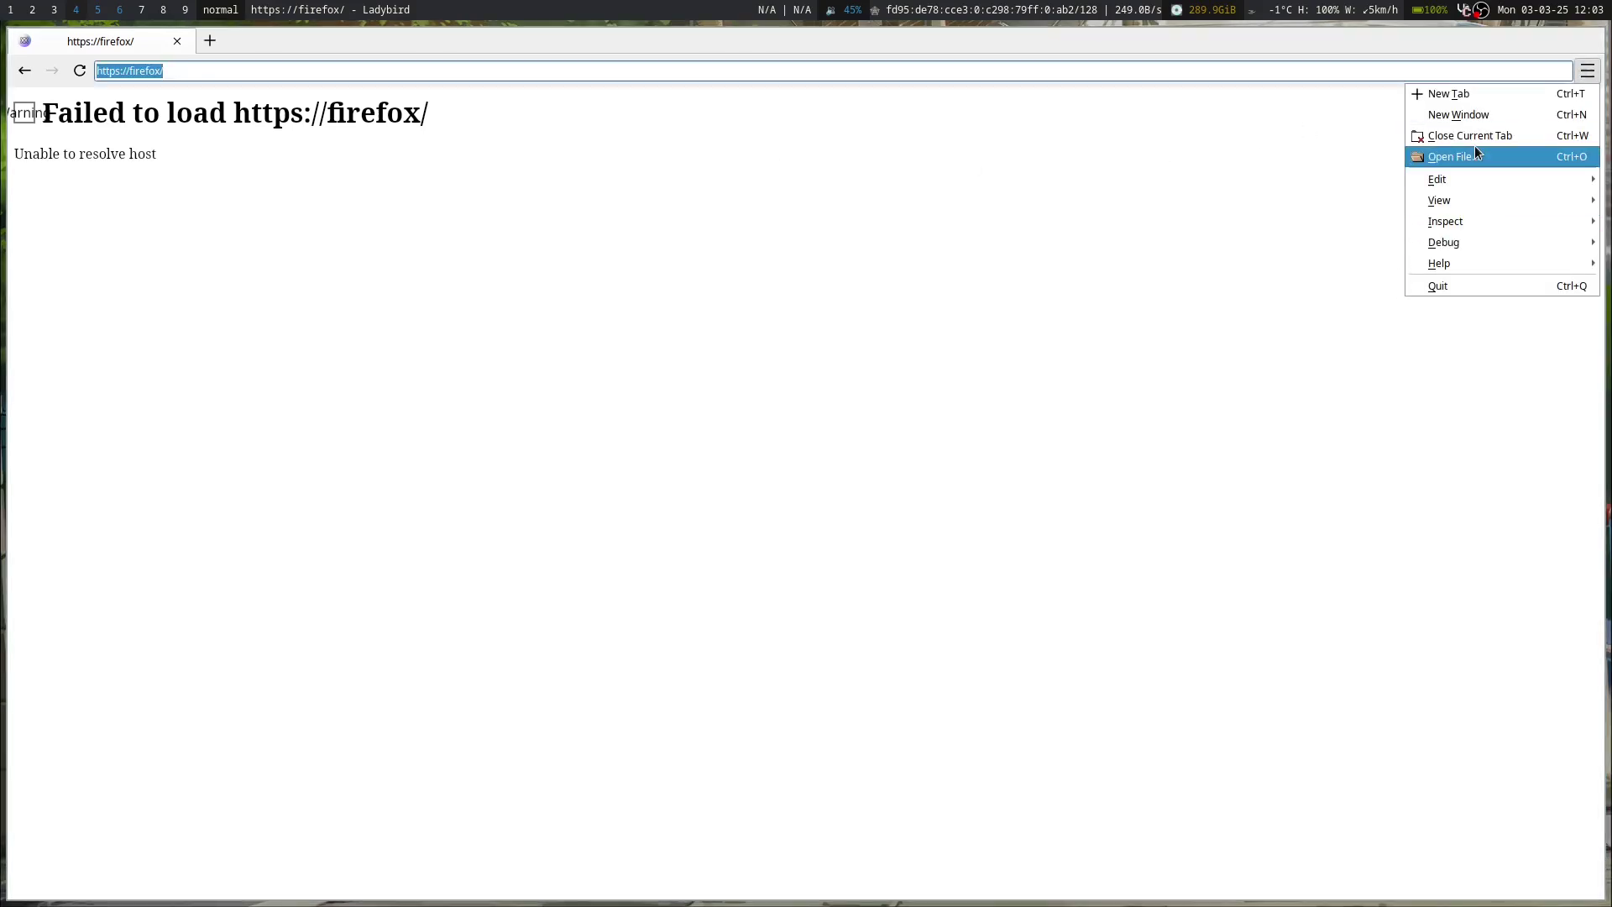
mouse_move(1468, 180)
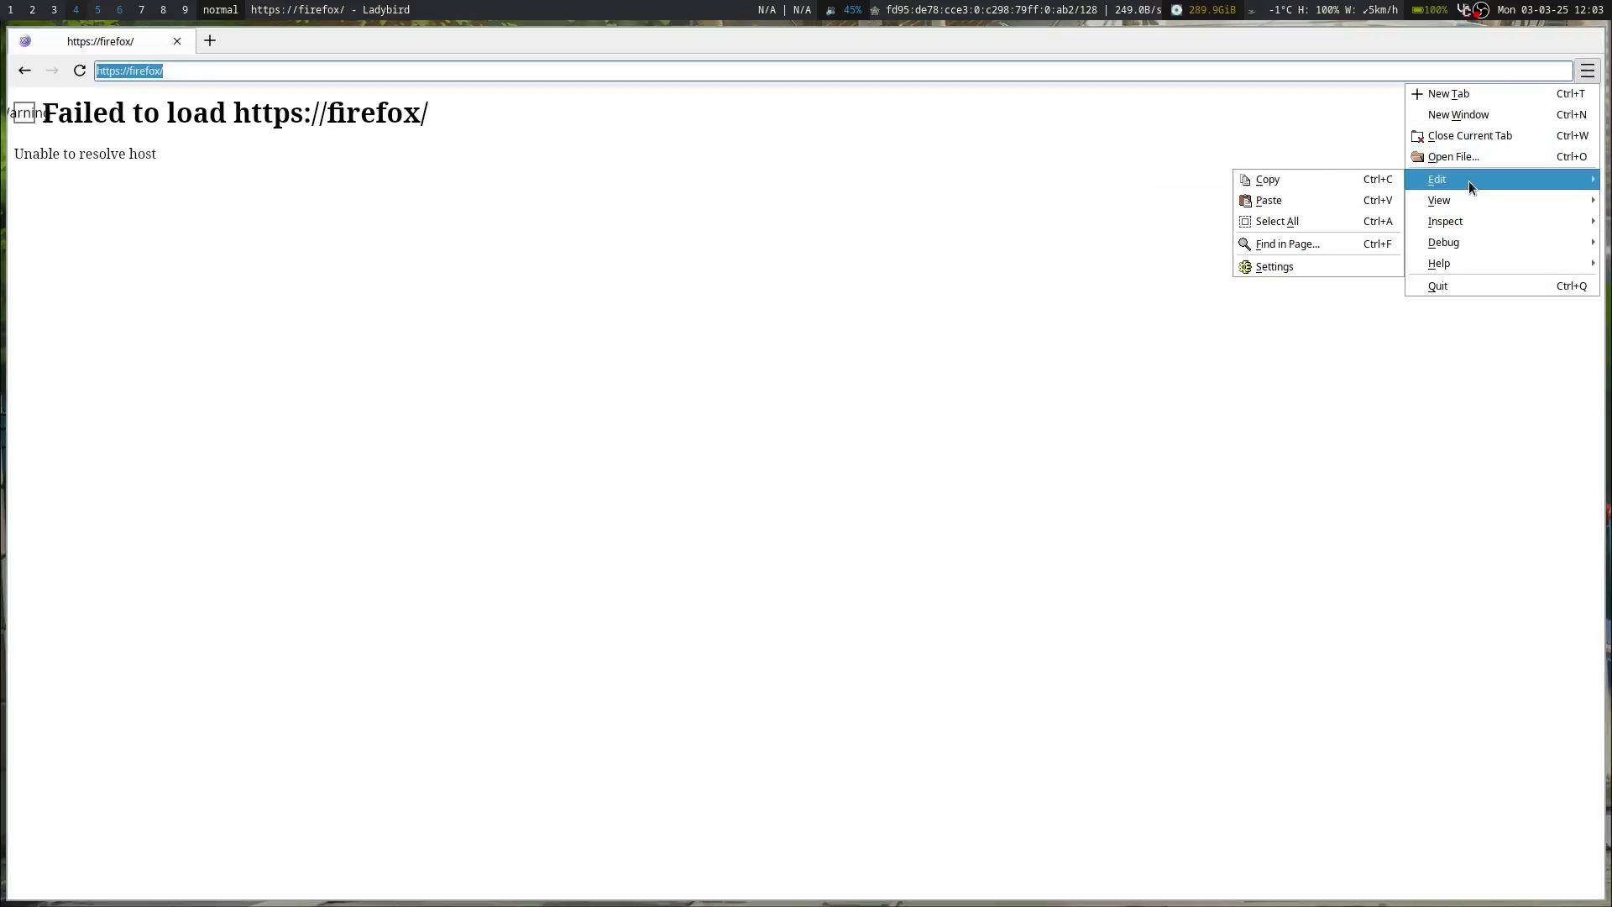
left_click(1300, 264)
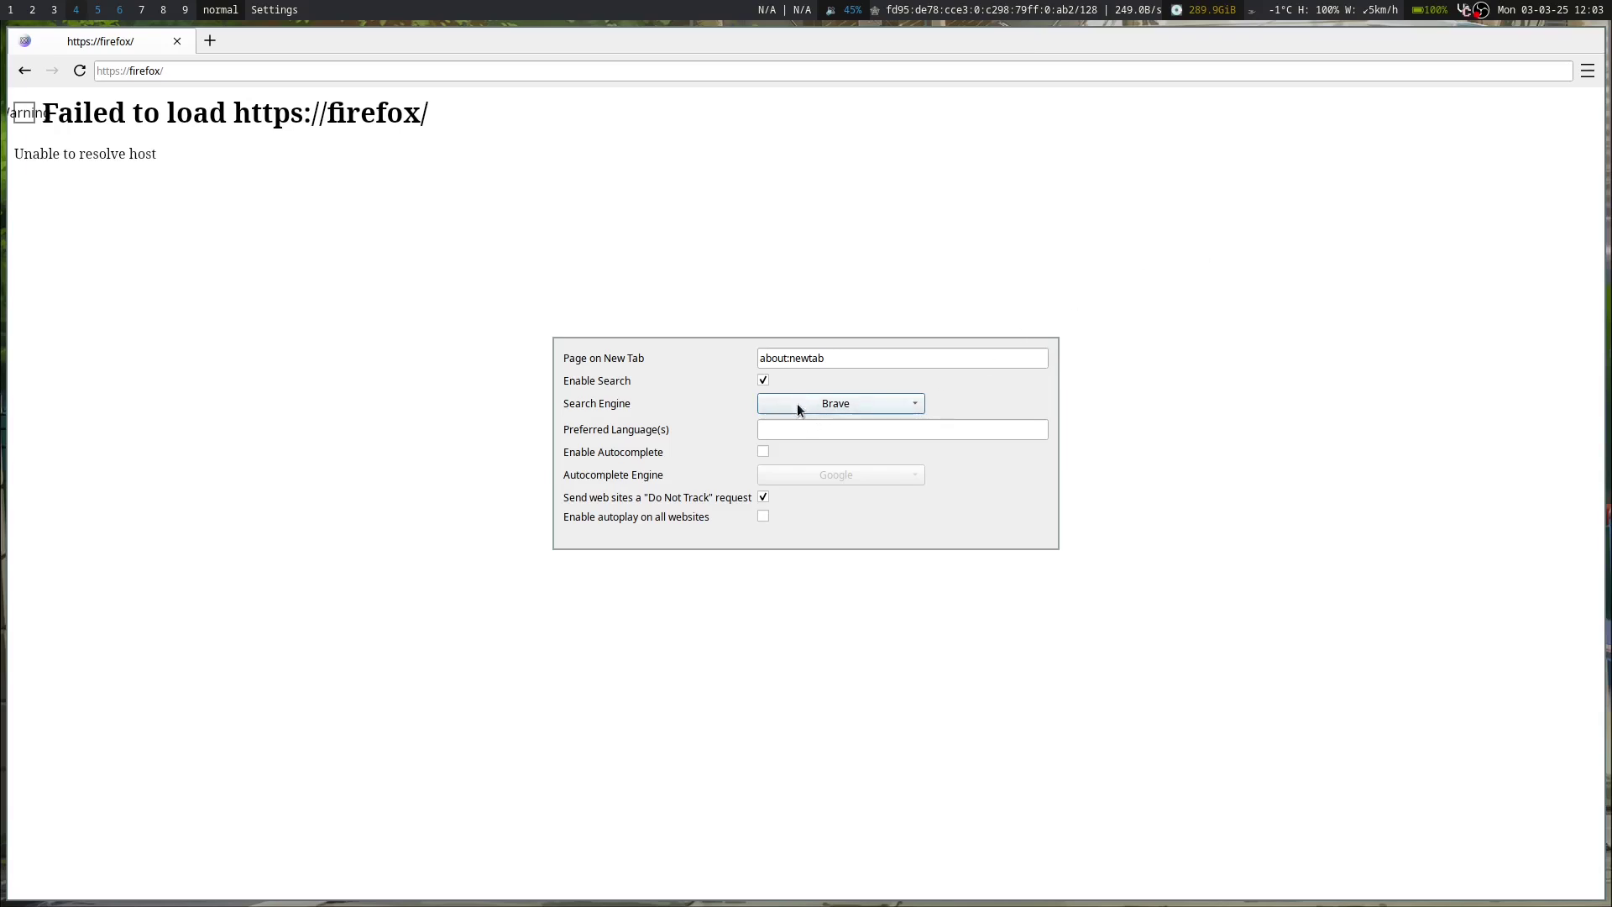
left_click(811, 432)
left_click(762, 452)
left_click(833, 475)
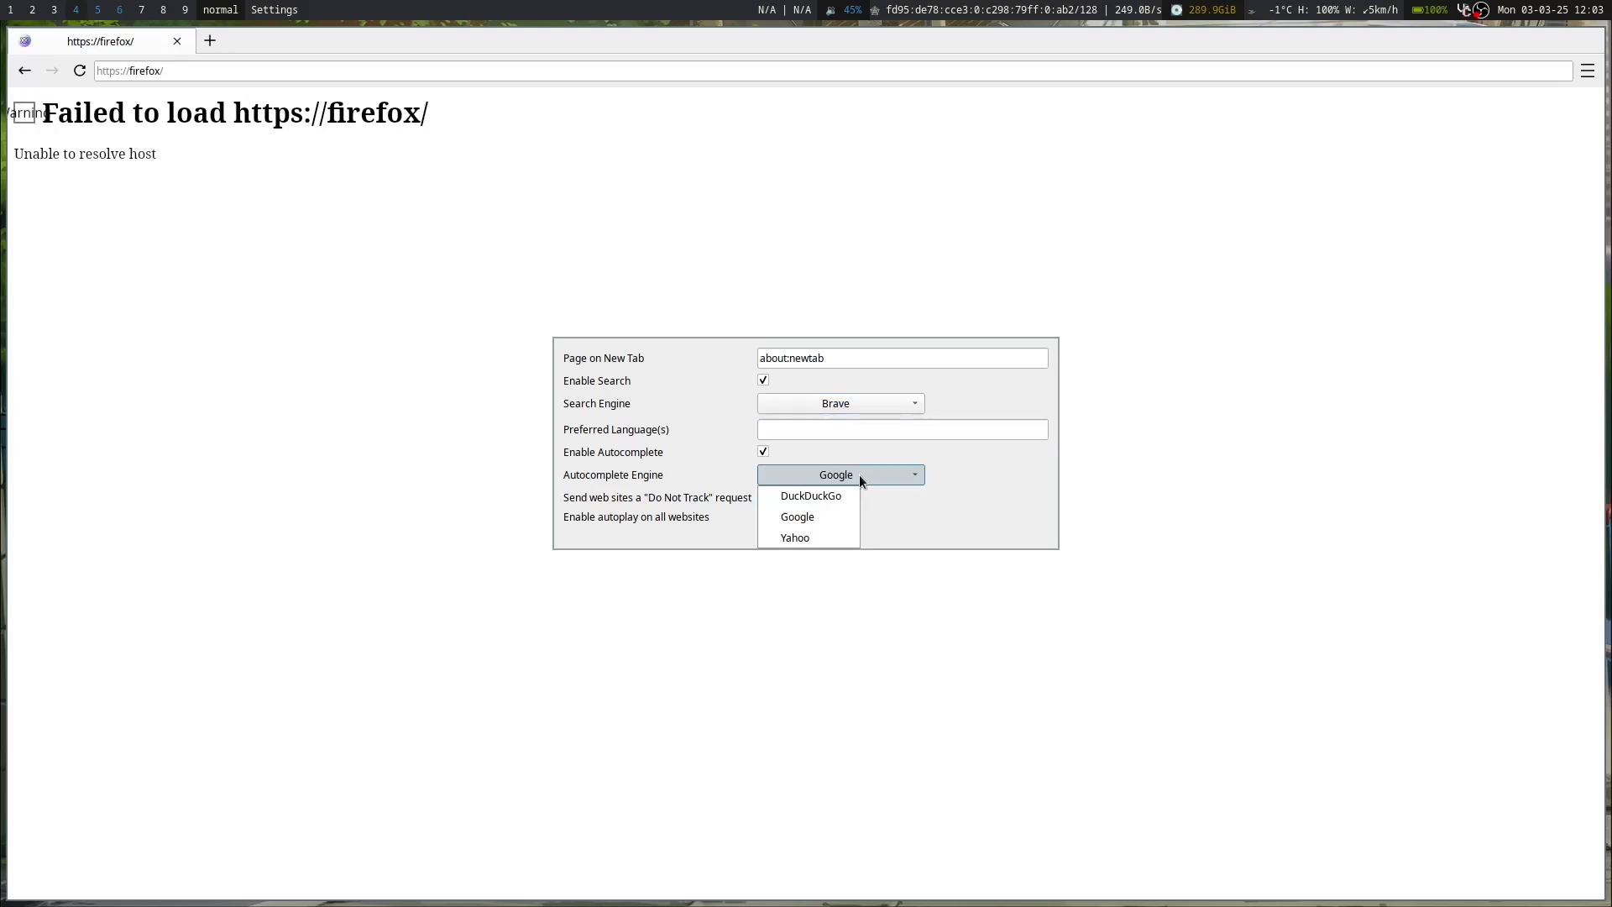
left_click(828, 497)
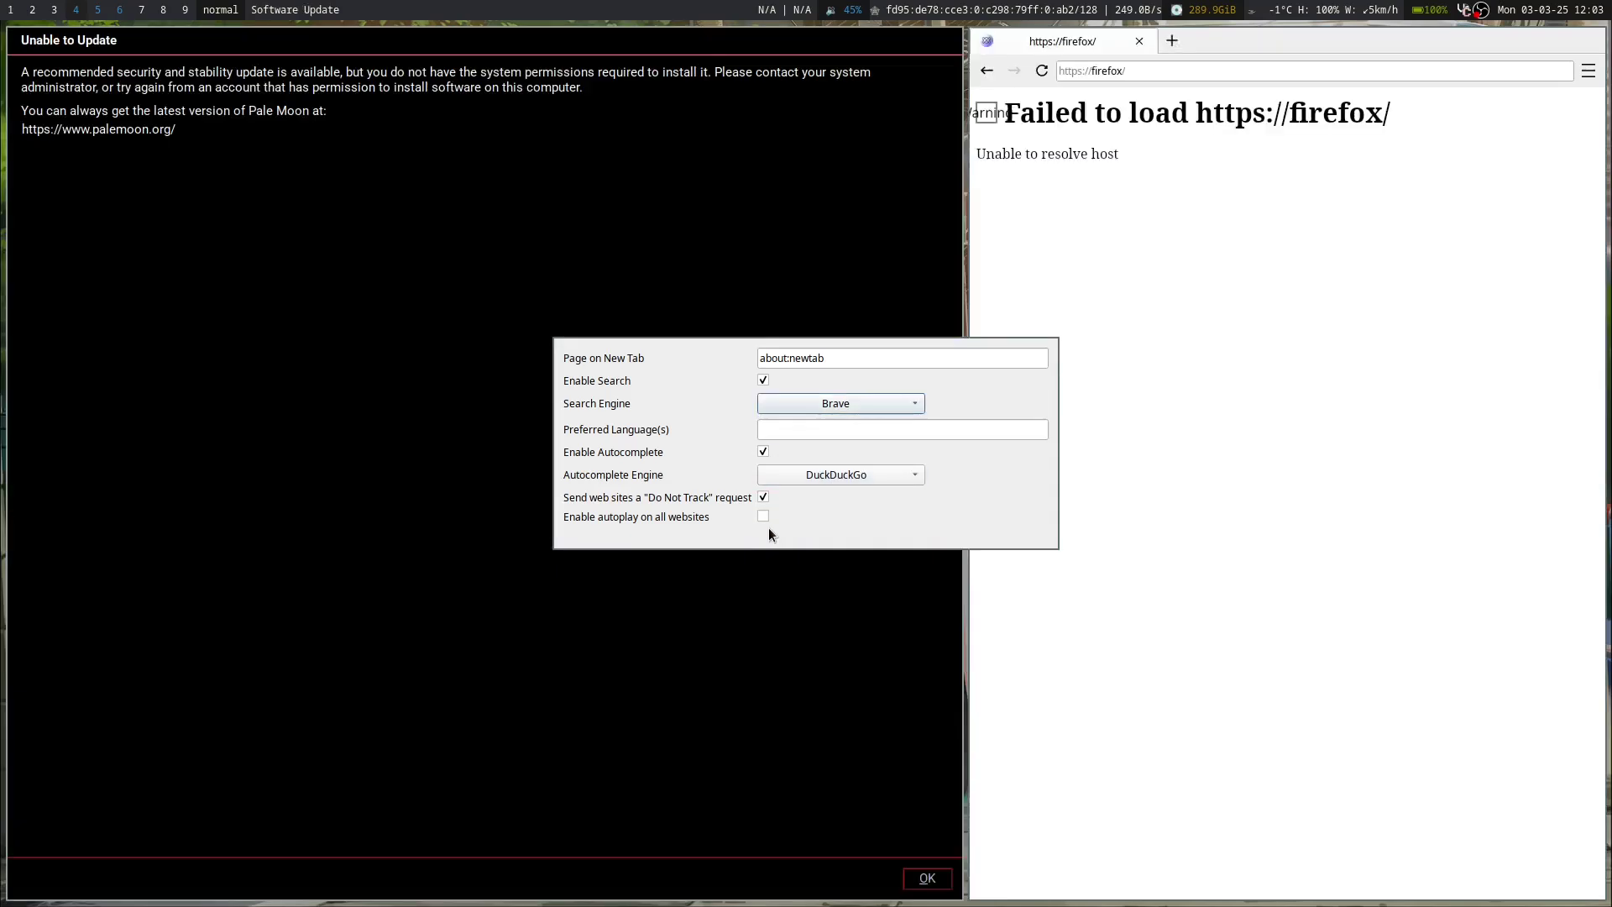
Step: Dismiss the Pale Moon update notice and close Ladybird's settings dialog
left_click(927, 878)
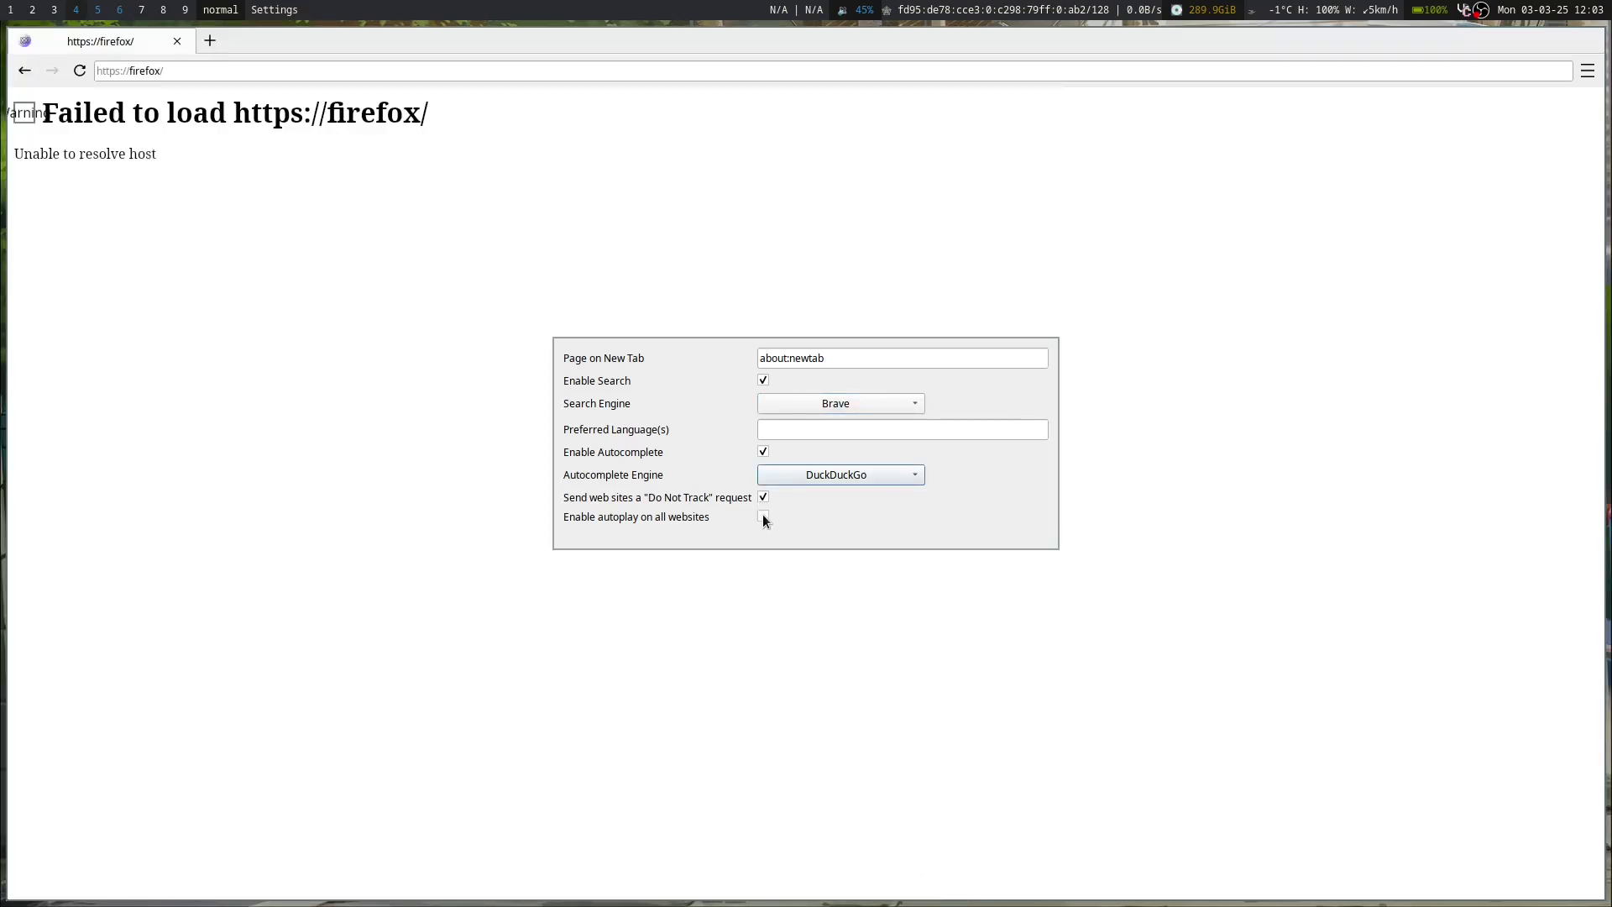
key("shift+Tab")
key("shift+Tab")
key("shift+Tab")
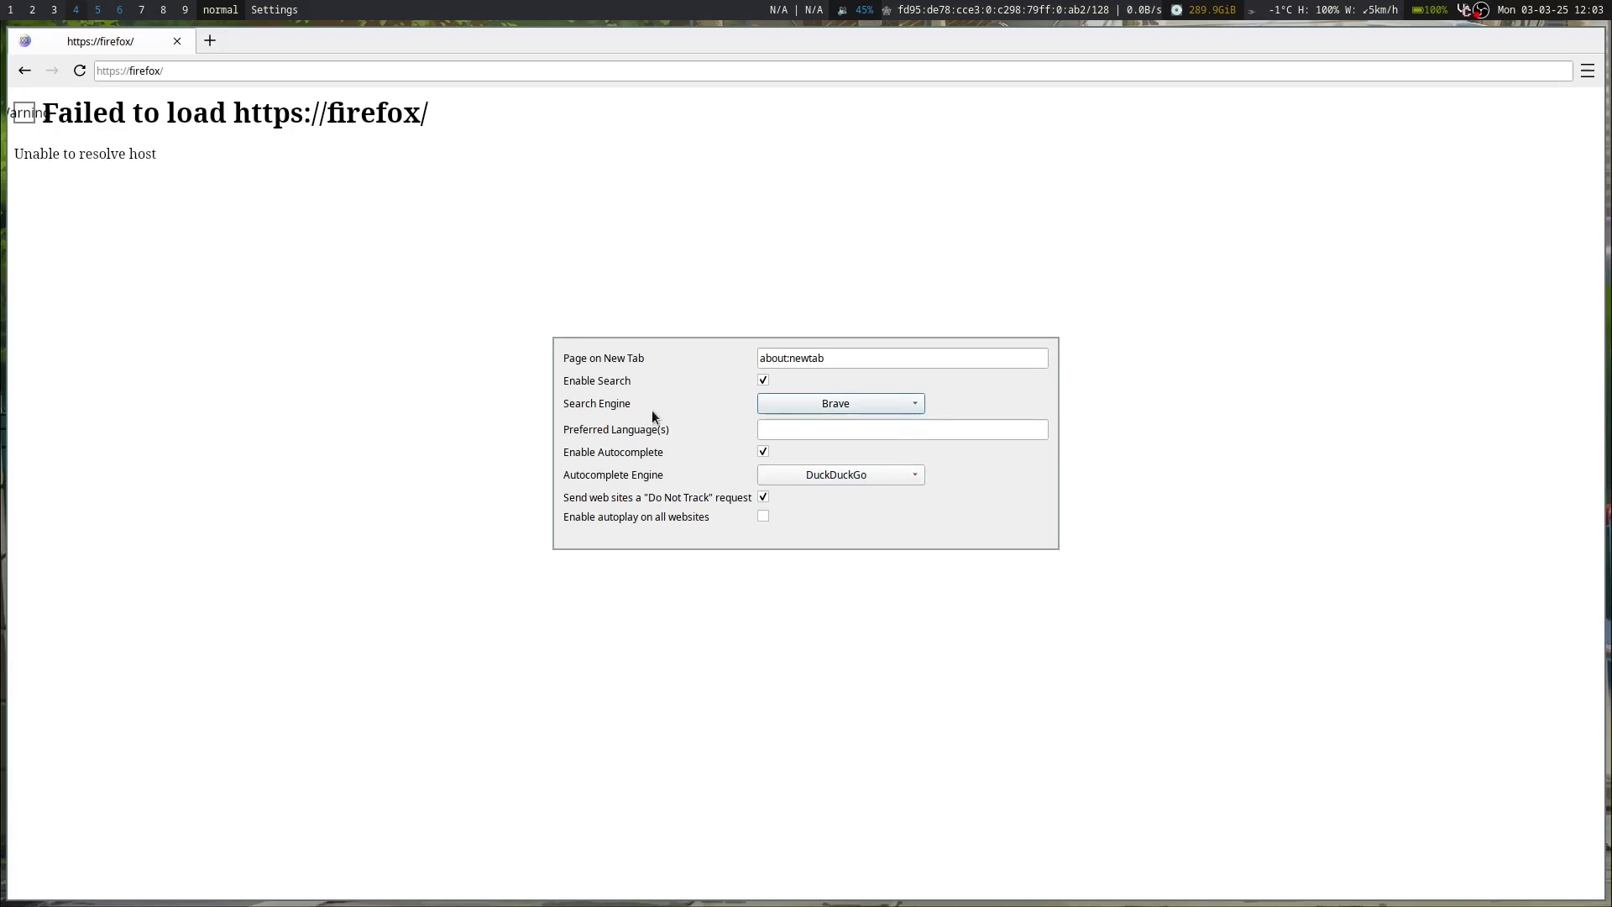
key("Escape")
Step: Test the address bar's autocomplete suggestions by replacing the current address with "ygo", and clear the entry
left_click(184, 71)
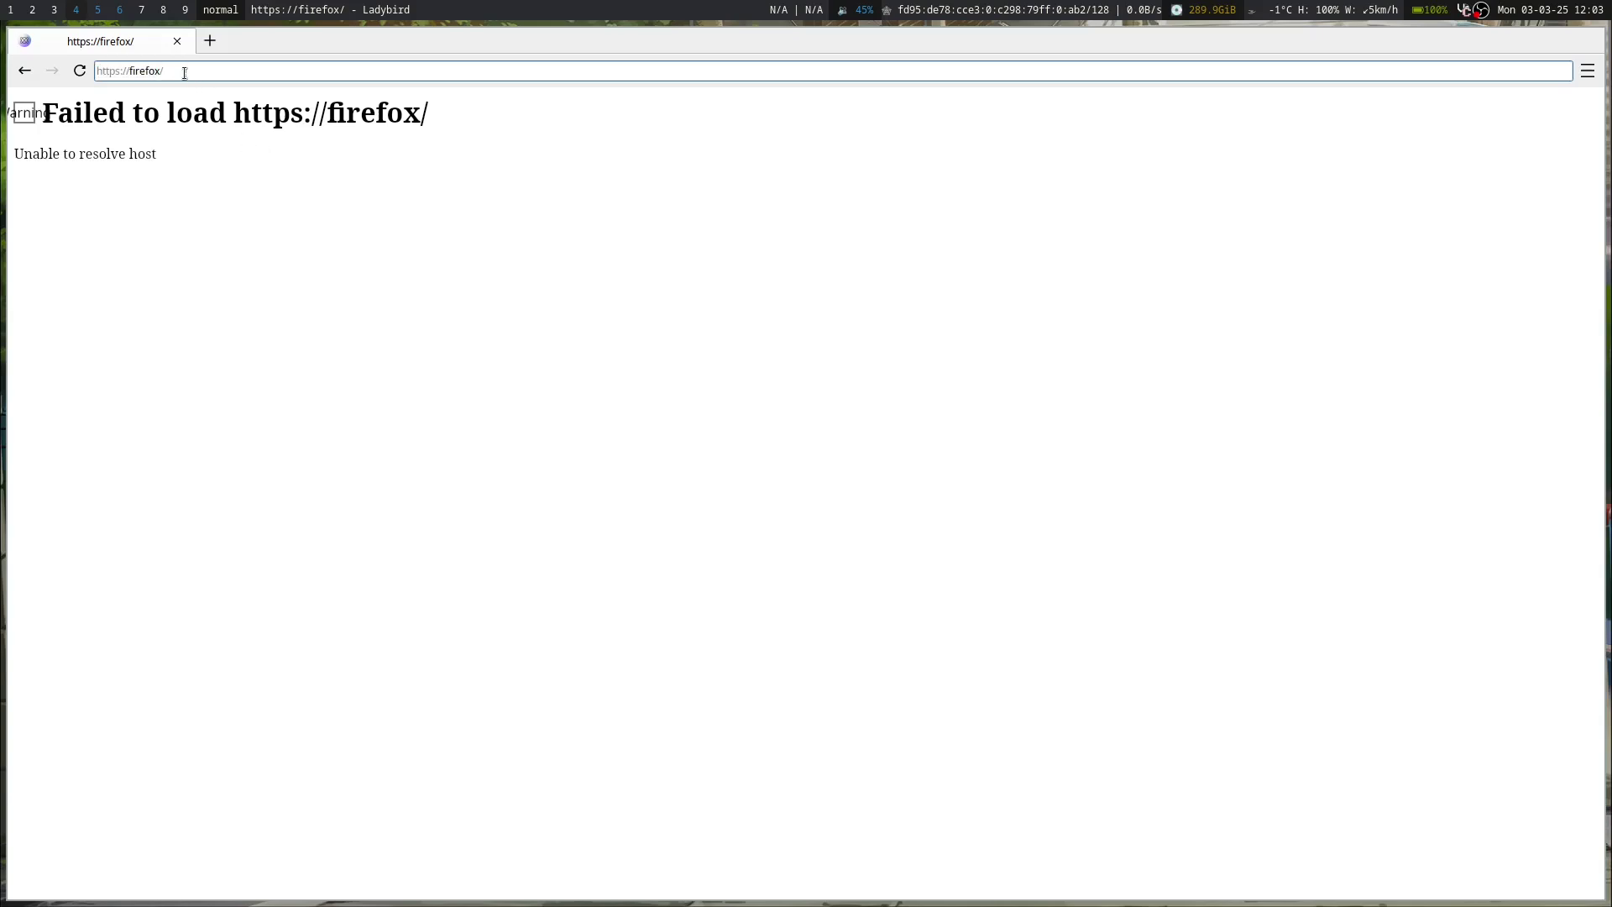
key("BackSpace")
key("BackSpace")
key("BackSpace")
key("BackSpace")
key("BackSpace")
key("BackSpace")
key("BackSpace")
key("BackSpace")
key("BackSpace")
key("BackSpace")
key("BackSpace")
key("BackSpace")
key("BackSpace")
key("BackSpace")
key("BackSpace")
key("BackSpace")
type("ygo")
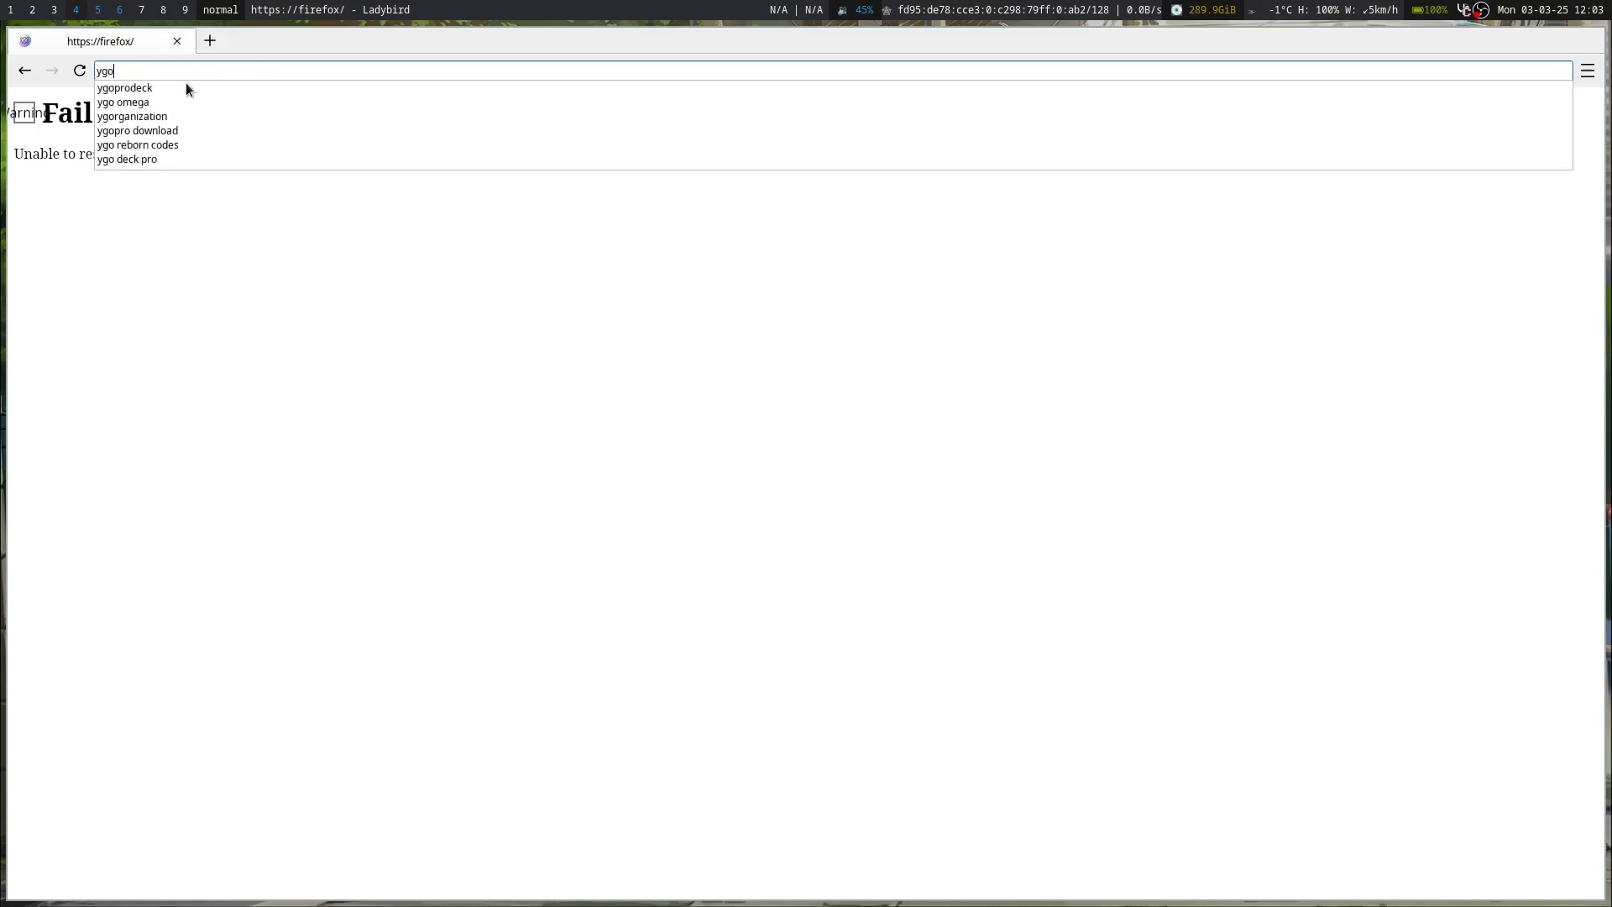
key("BackSpace")
key("BackSpace")
key("BackSpace")
Step: Try to search using the "firefox" autocomplete suggestion for "fire"
type("f")
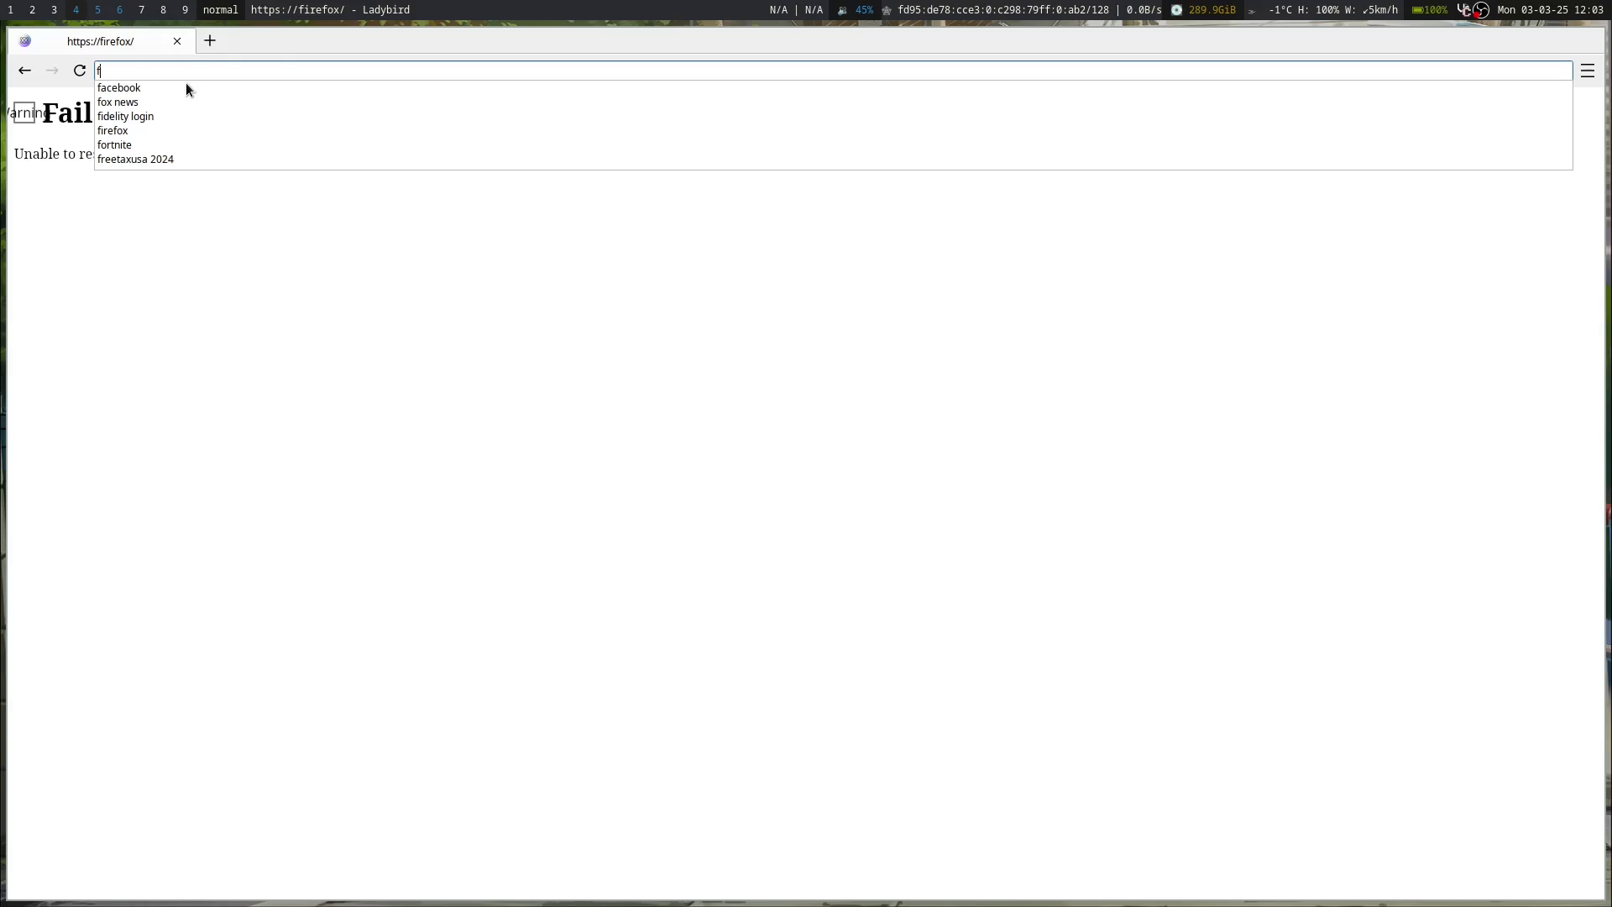
type("ire")
key("Down")
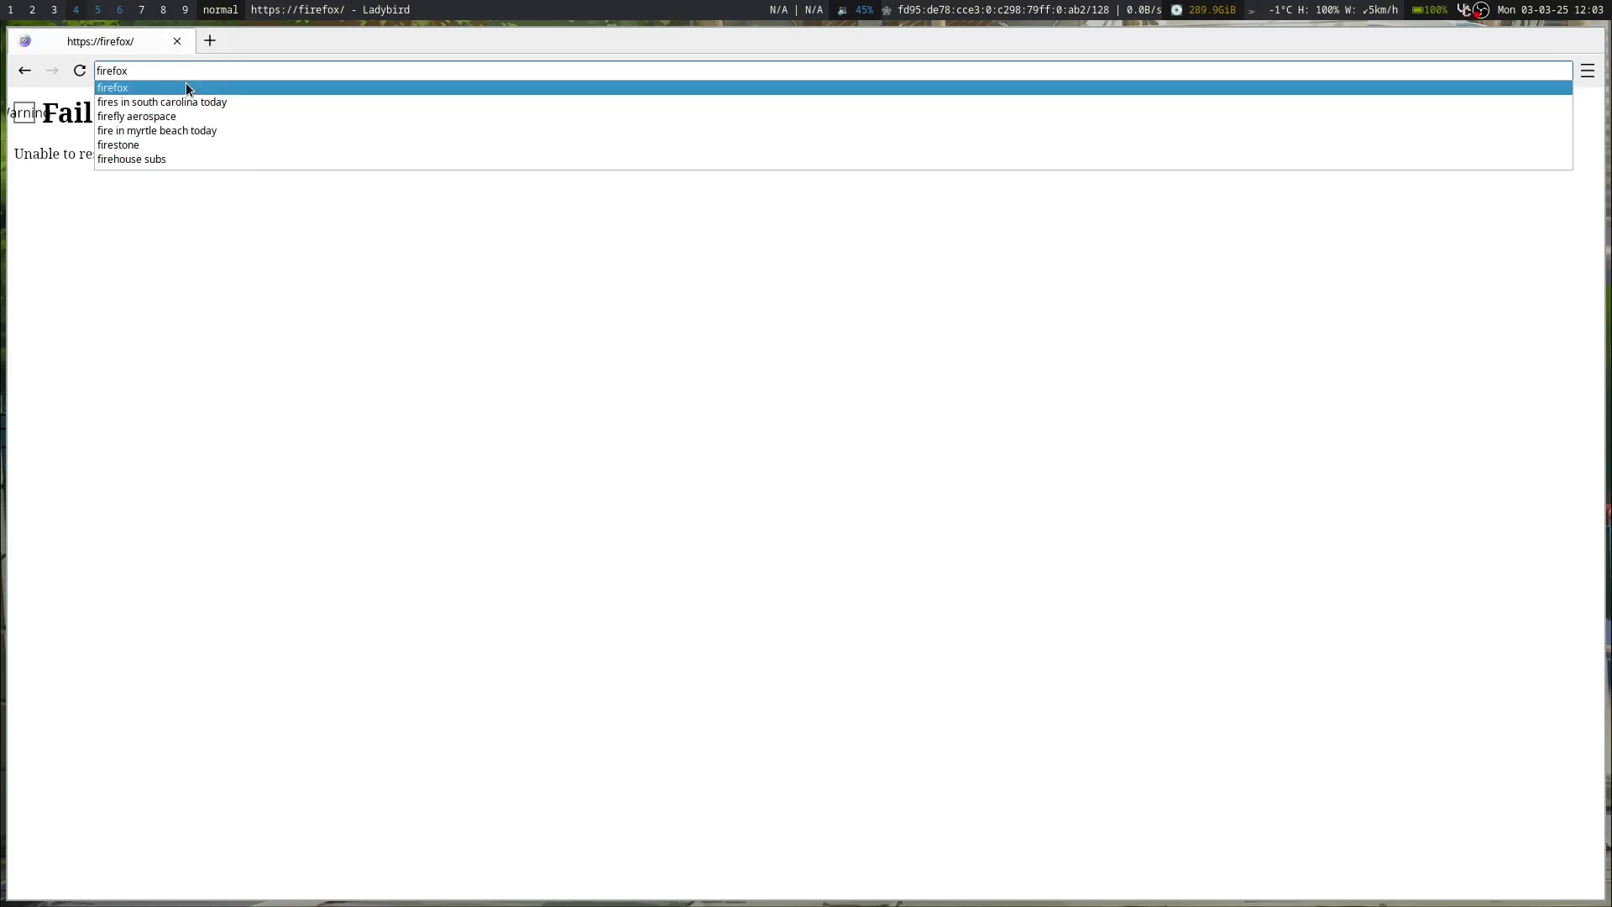
key("Return")
left_click(1587, 71)
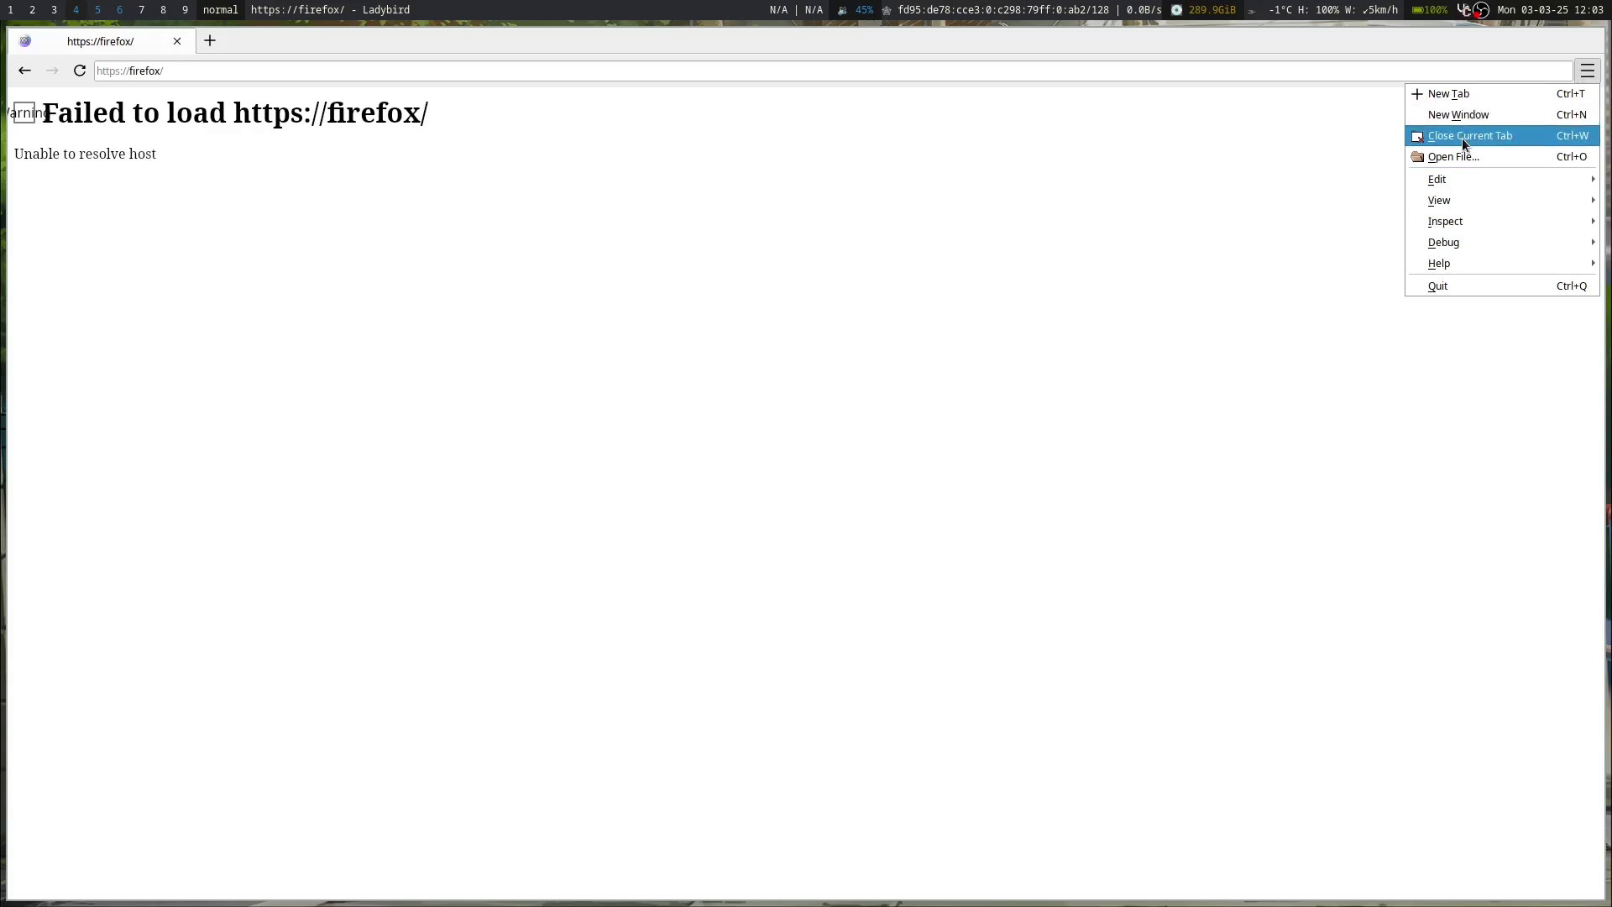
left_click(1159, 117)
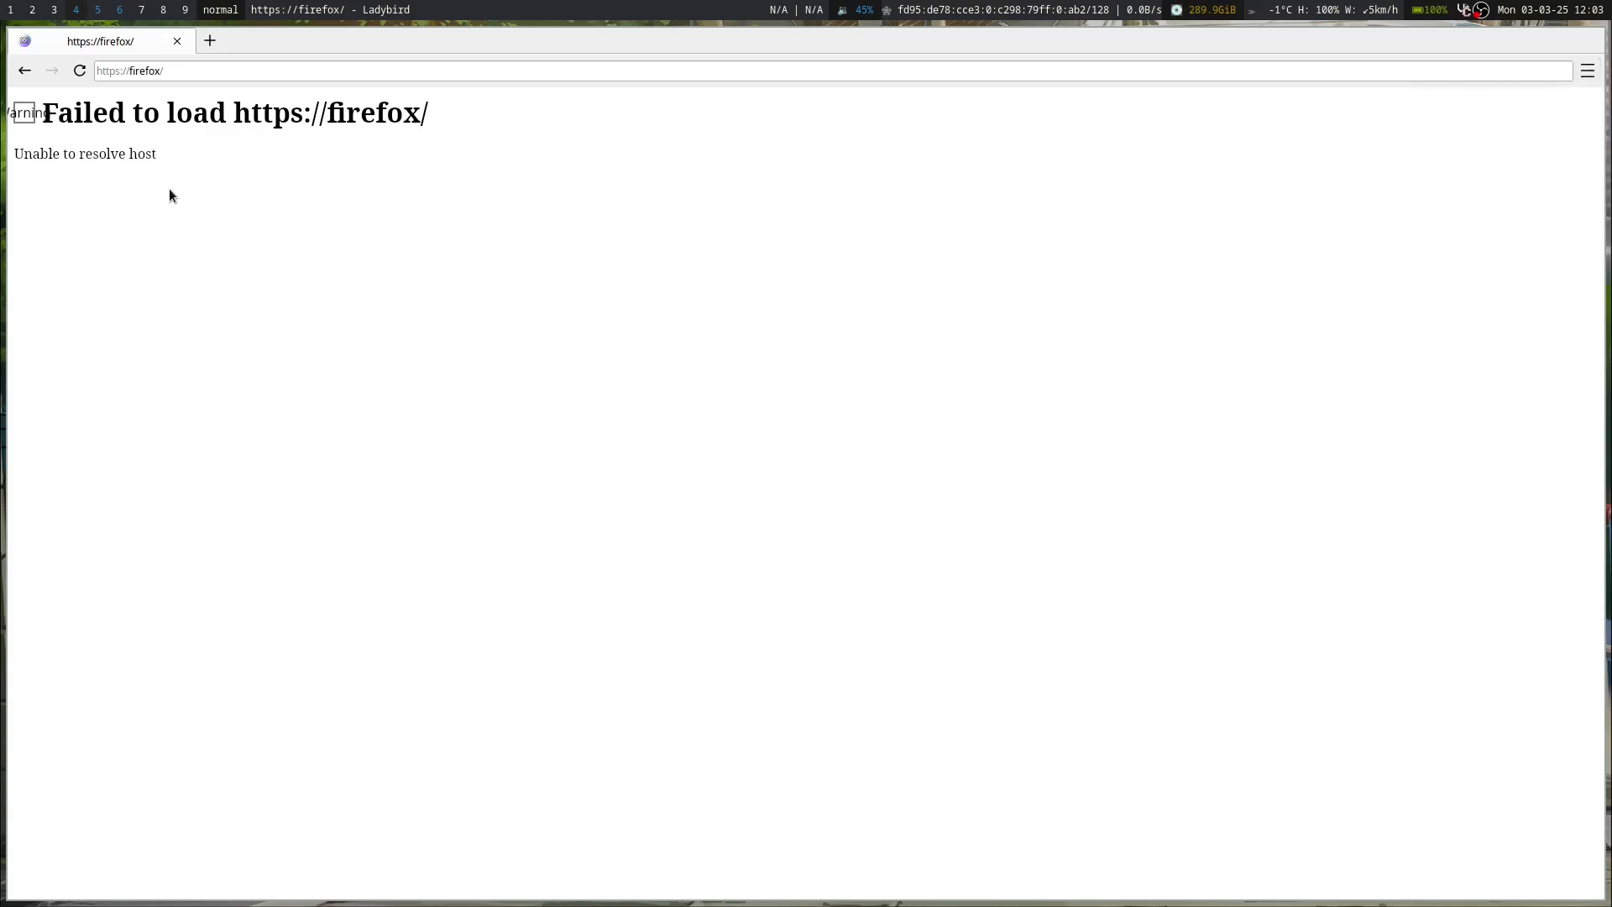
left_click(213, 71)
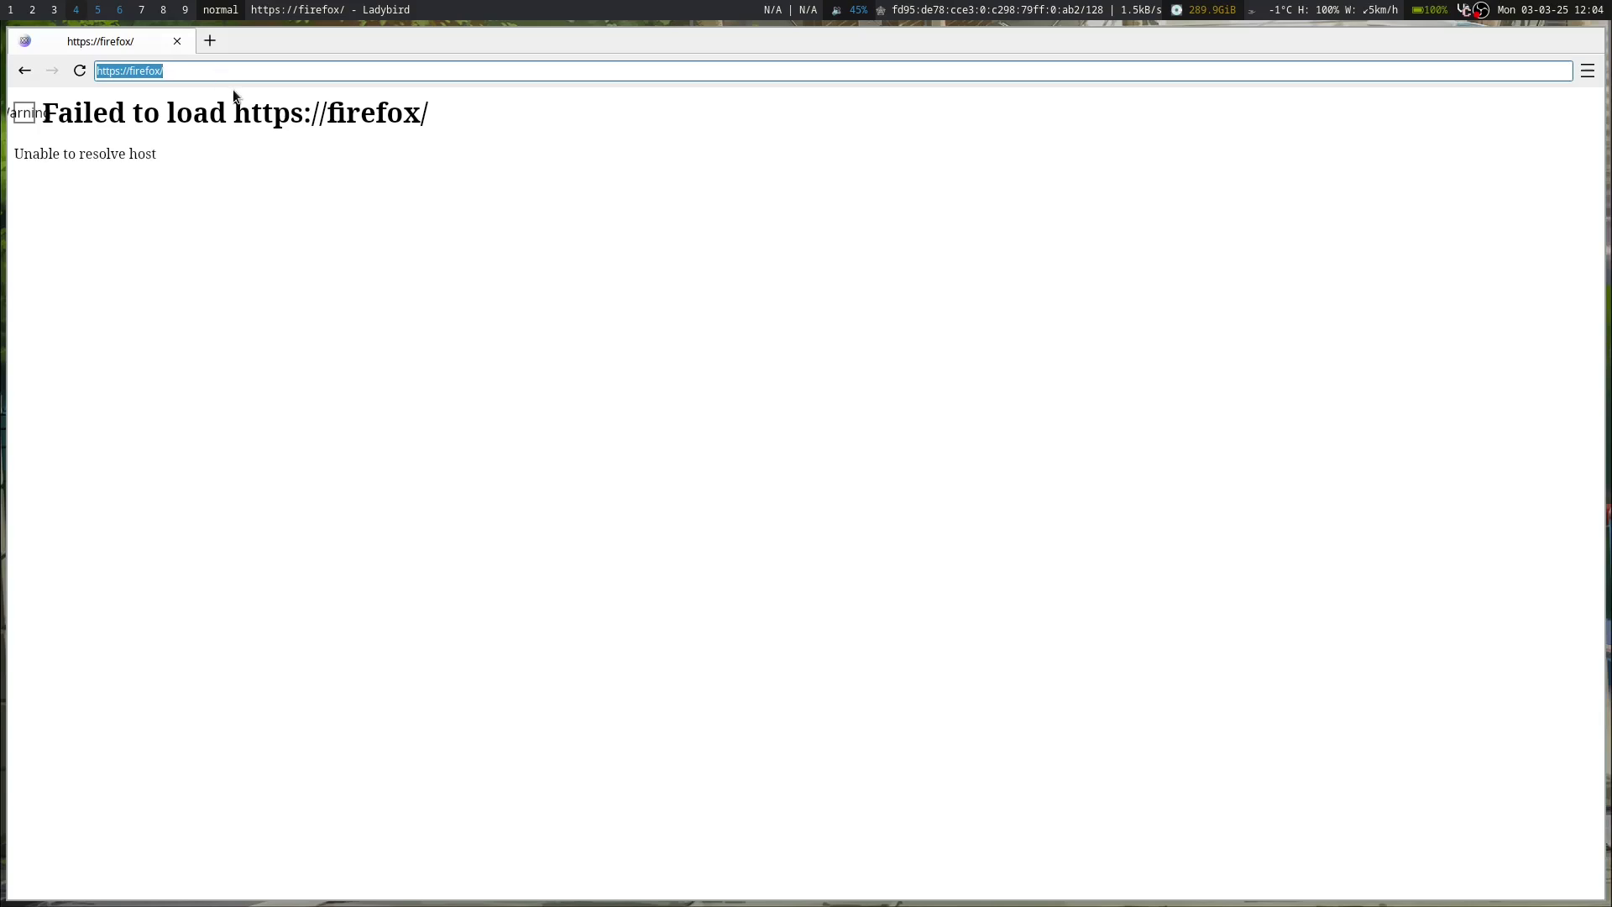
type("brave")
key("Down")
key("Up")
key("BackSpace")
key("BackSpace")
key("BackSpace")
key("BackSpace")
key("BackSpace")
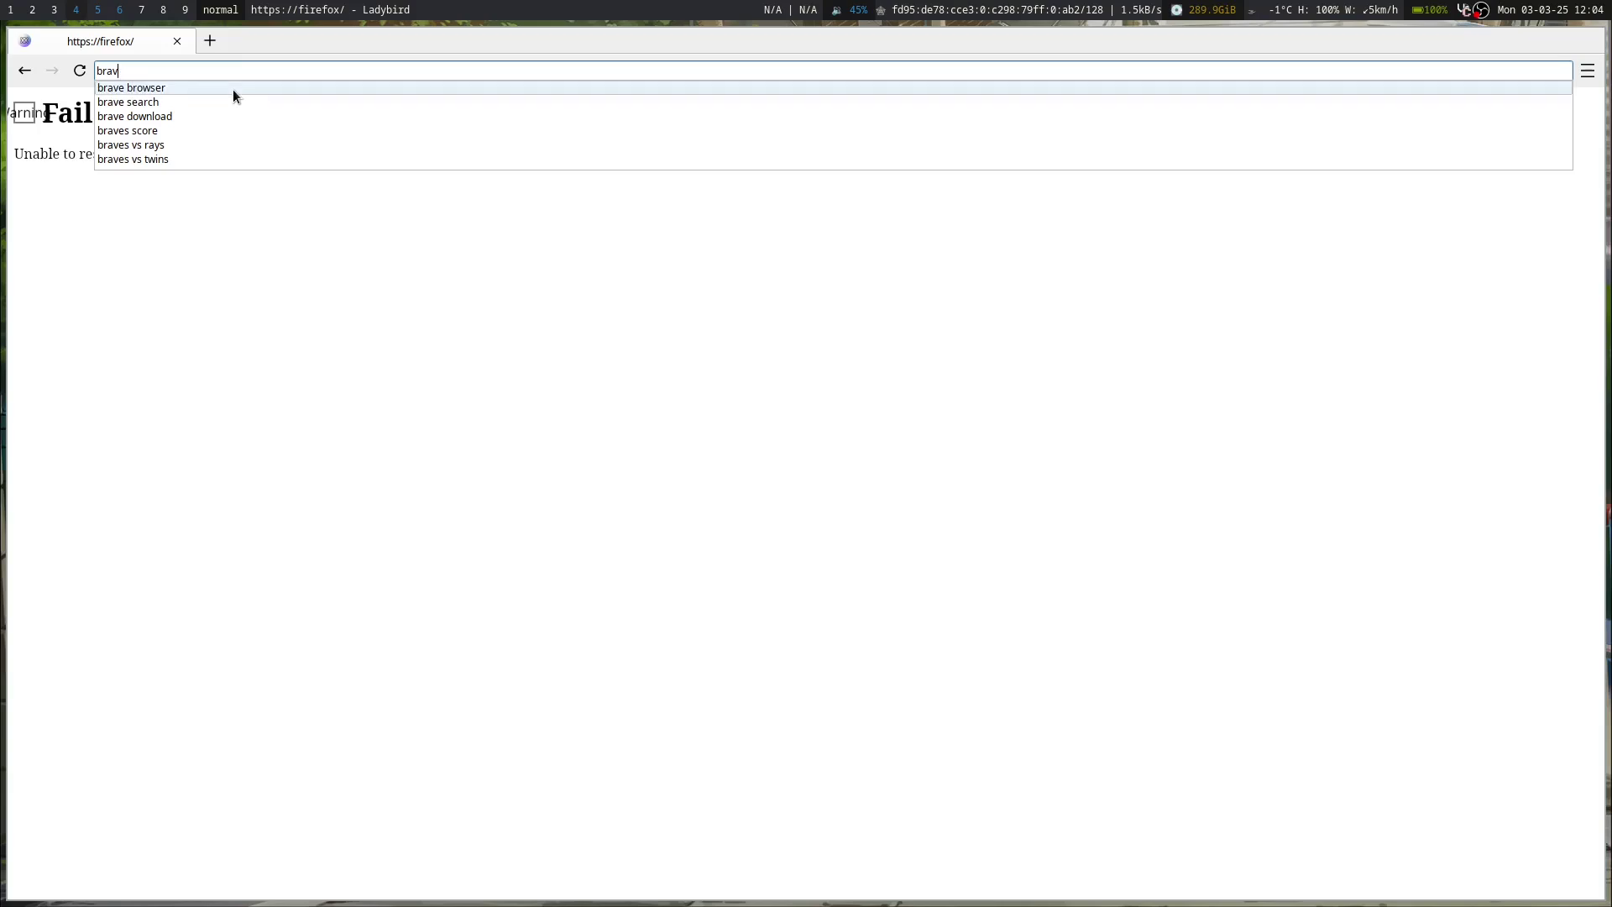
Step: Load the Brave Search home page at search.brave.com in Ladybird
type("search.")
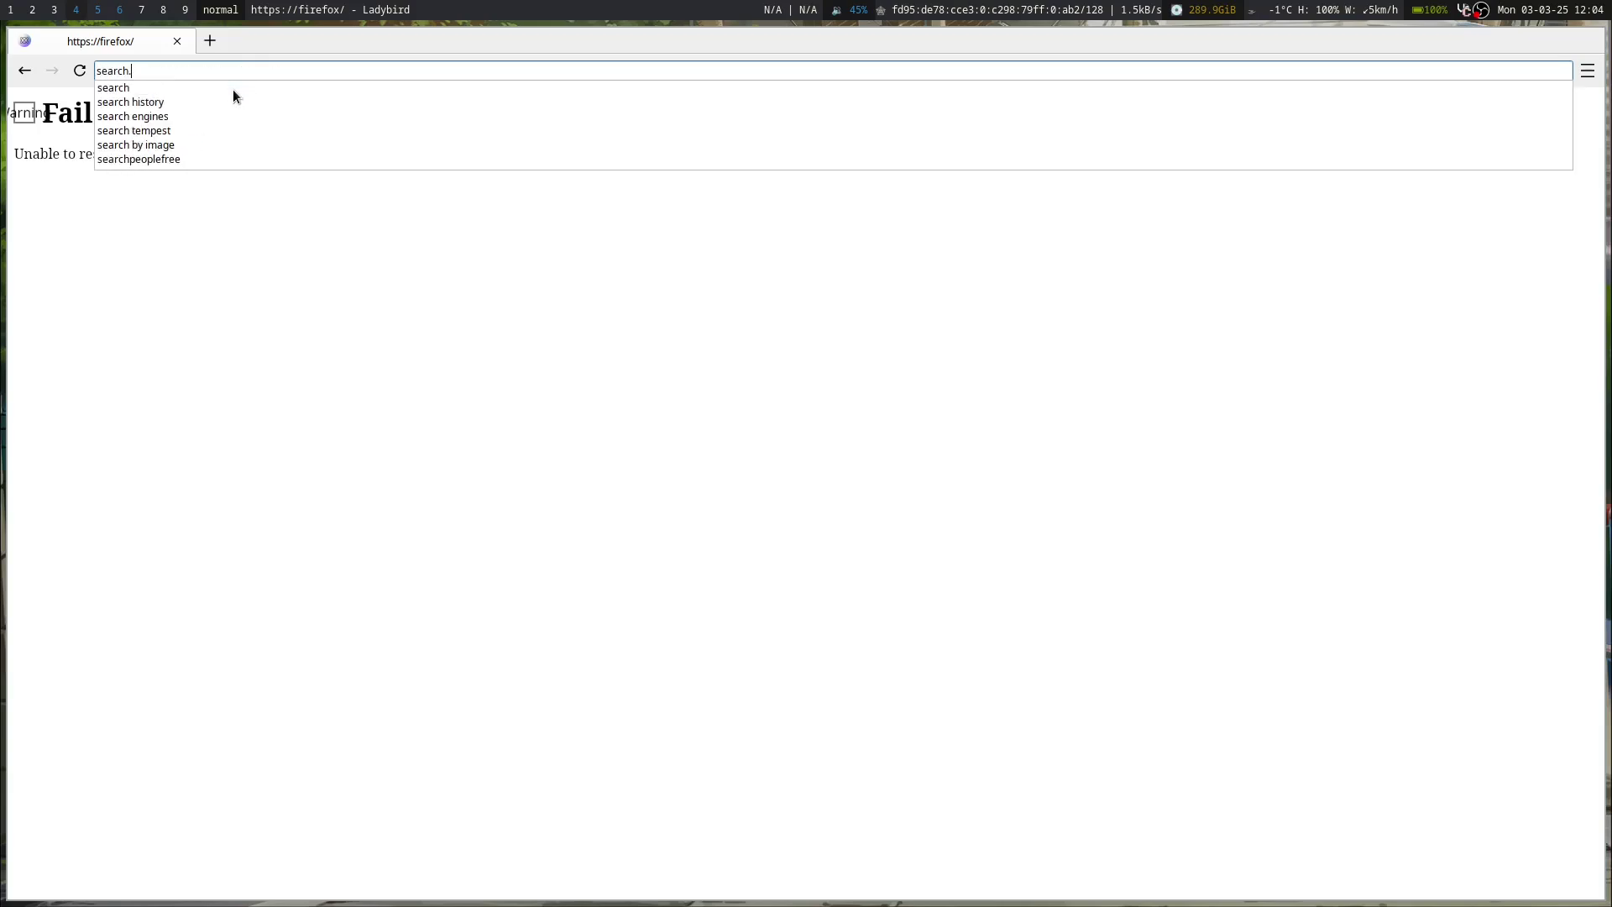
type("brave.com")
key("Return")
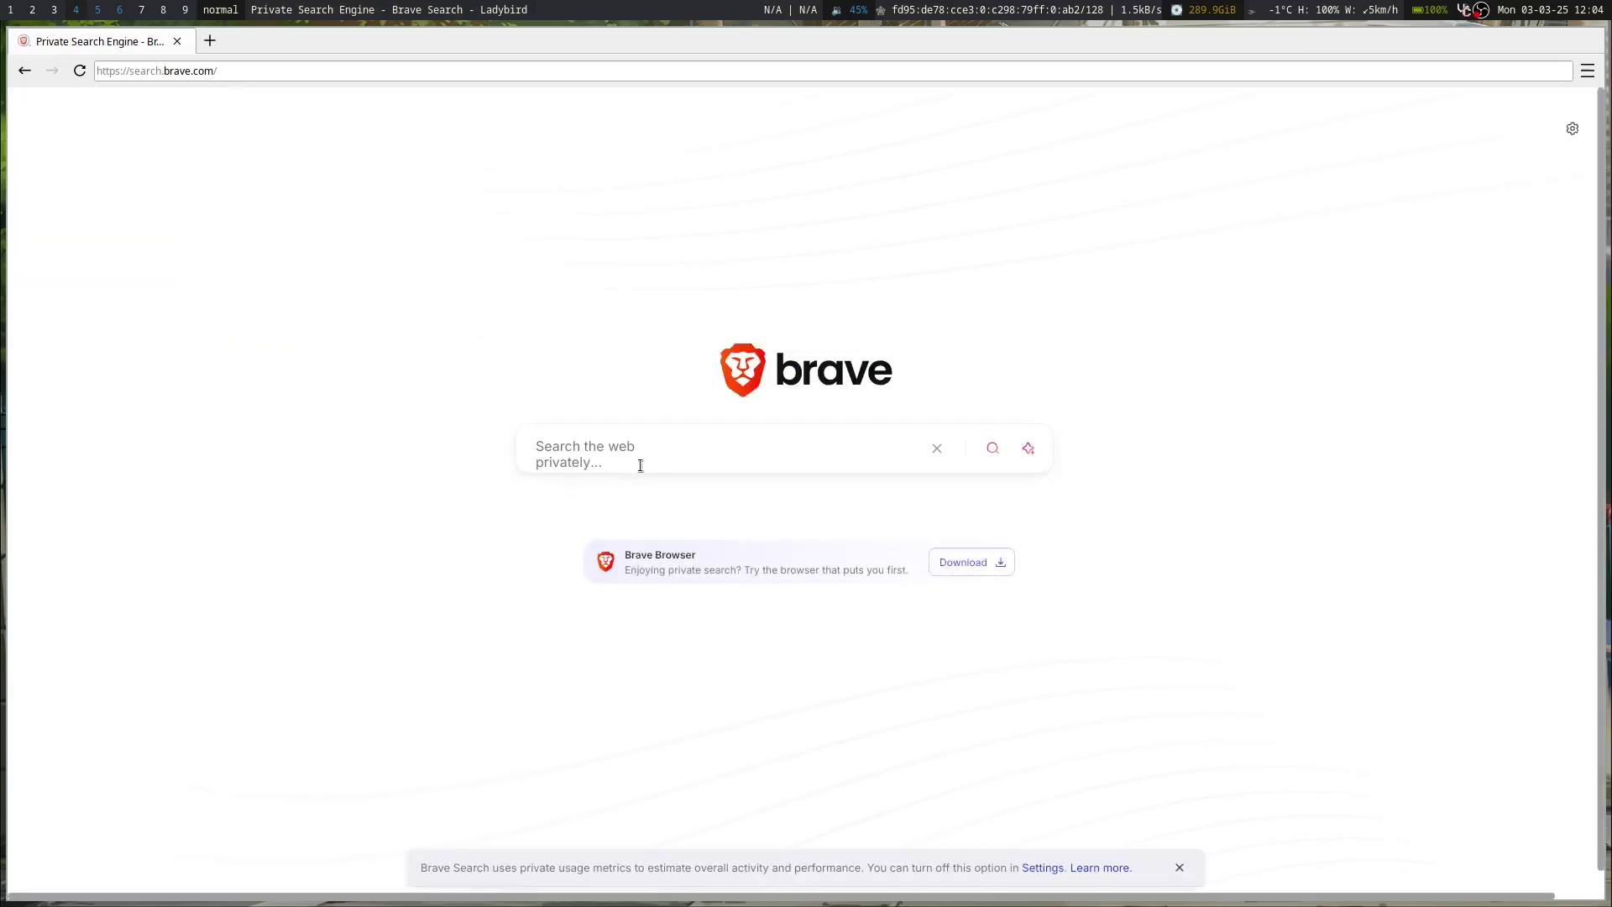
Step: Search Brave Search for "firefox" and look through the results page
left_click(650, 447)
type("firefox")
key("Return")
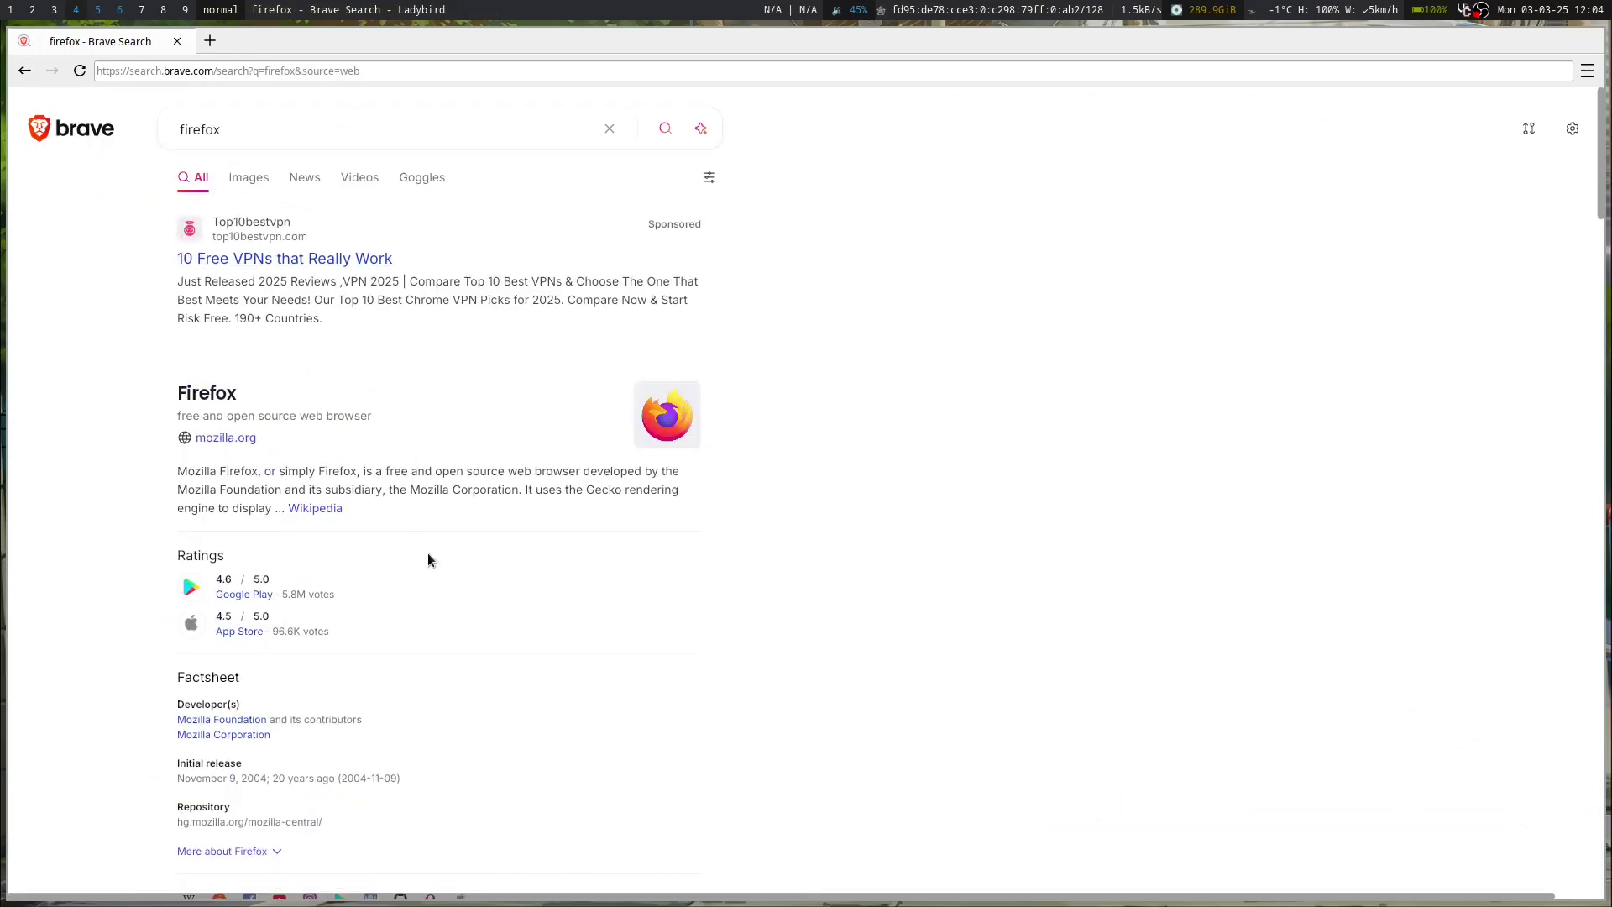
scroll(426, 553, "down", 6)
scroll(426, 553, "up", 5)
scroll(429, 560, "down", 9)
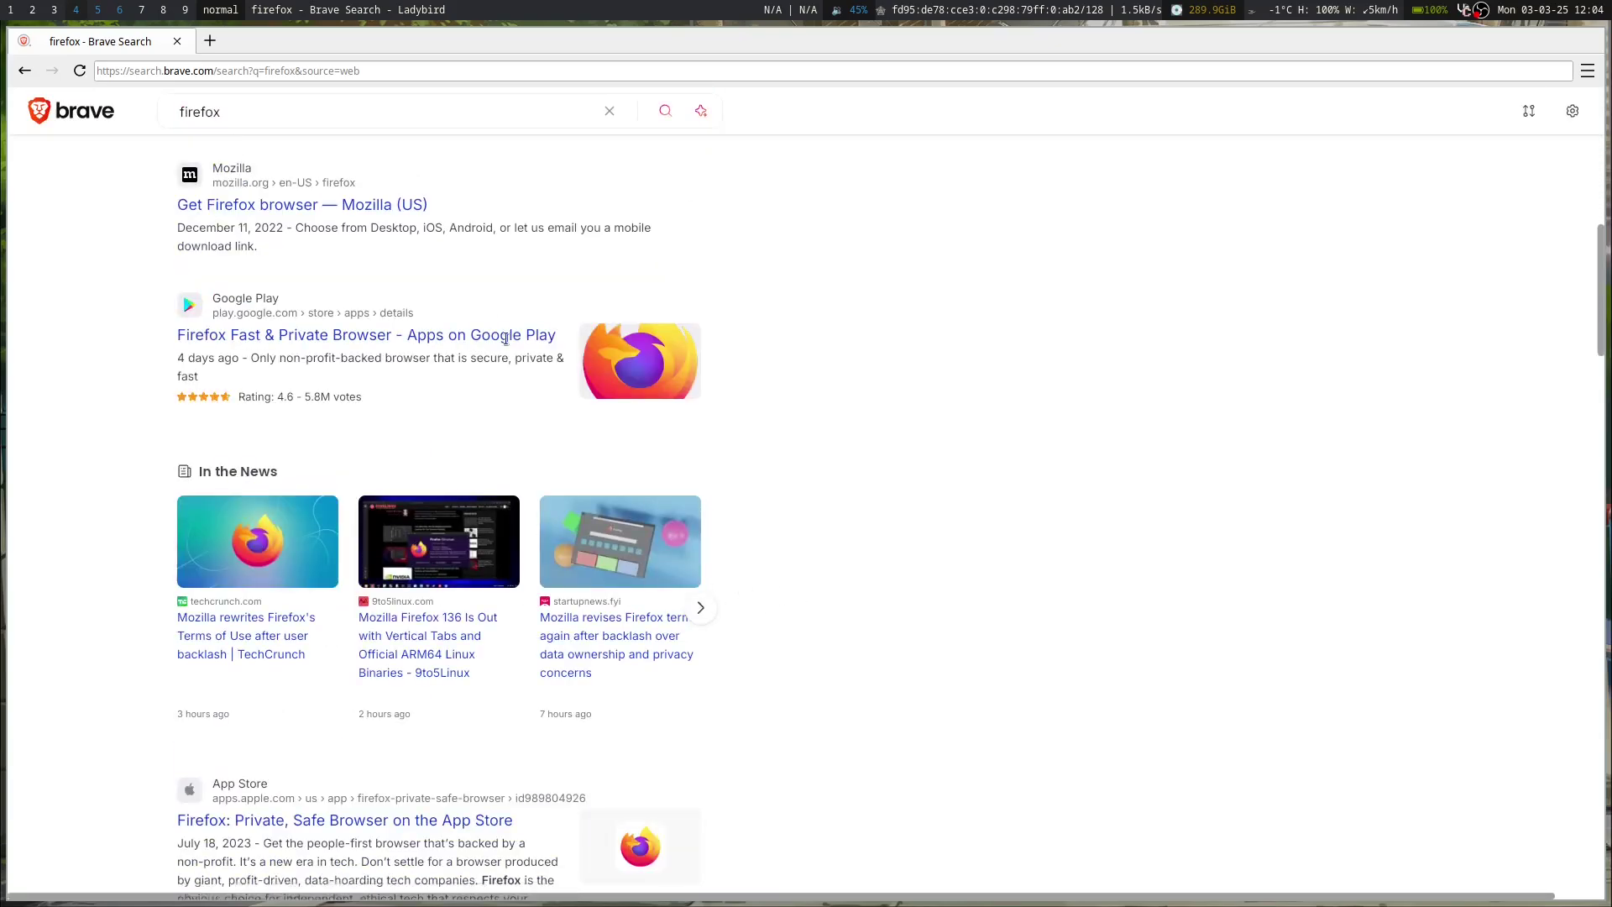
Step: Load cnn.com in Ladybird to test page rendering, and close the browser
left_click(288, 66)
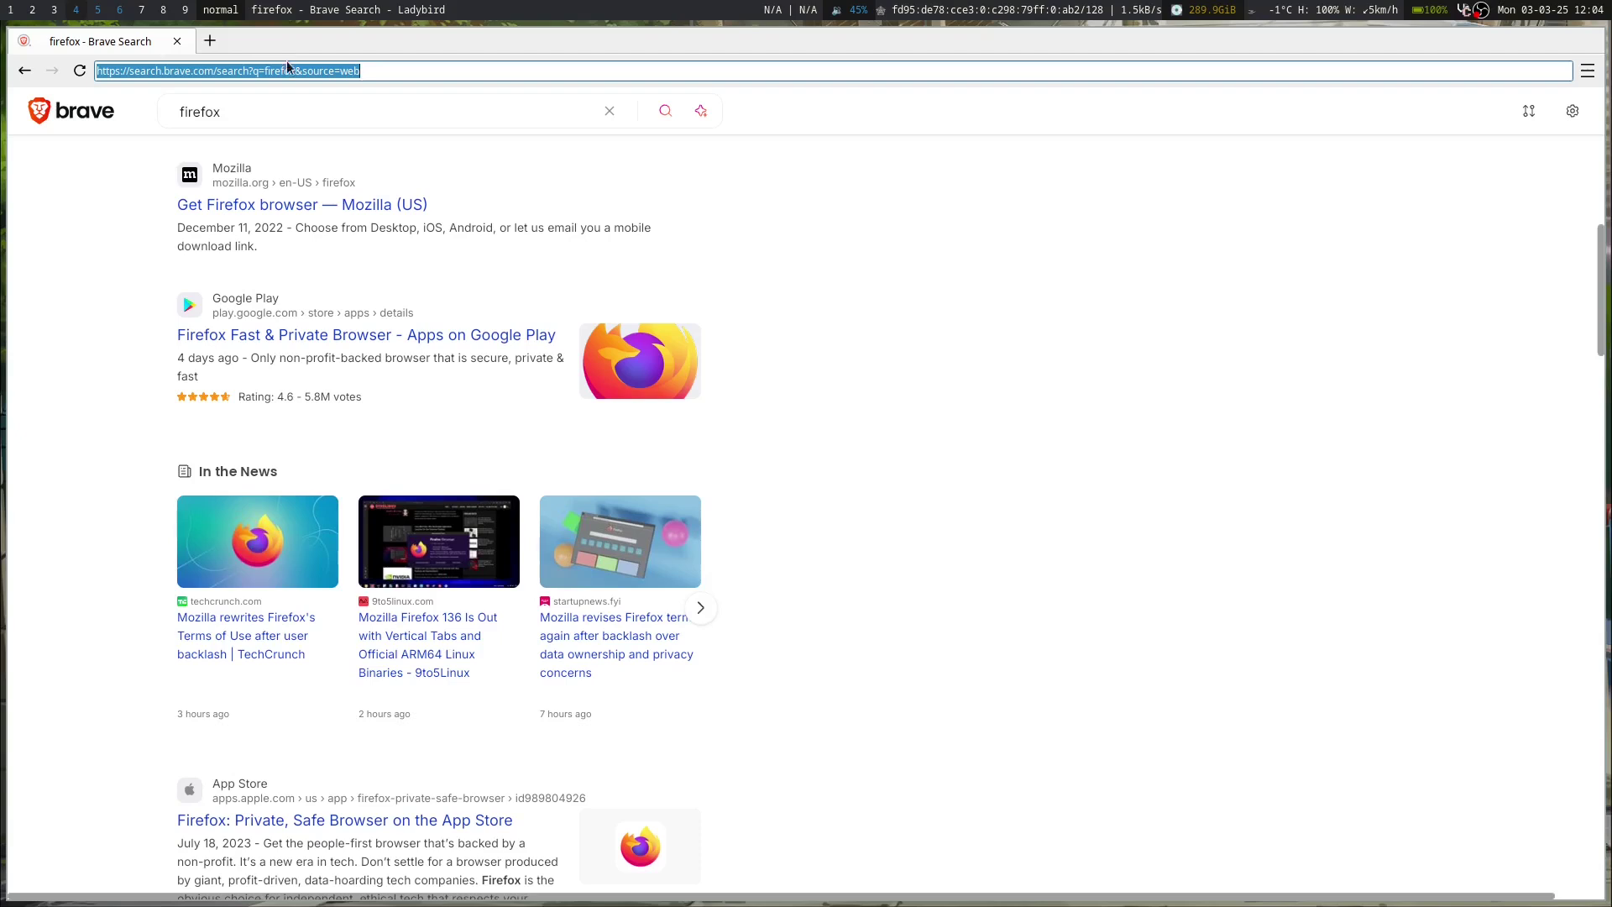
type("cnn.com")
key("Return")
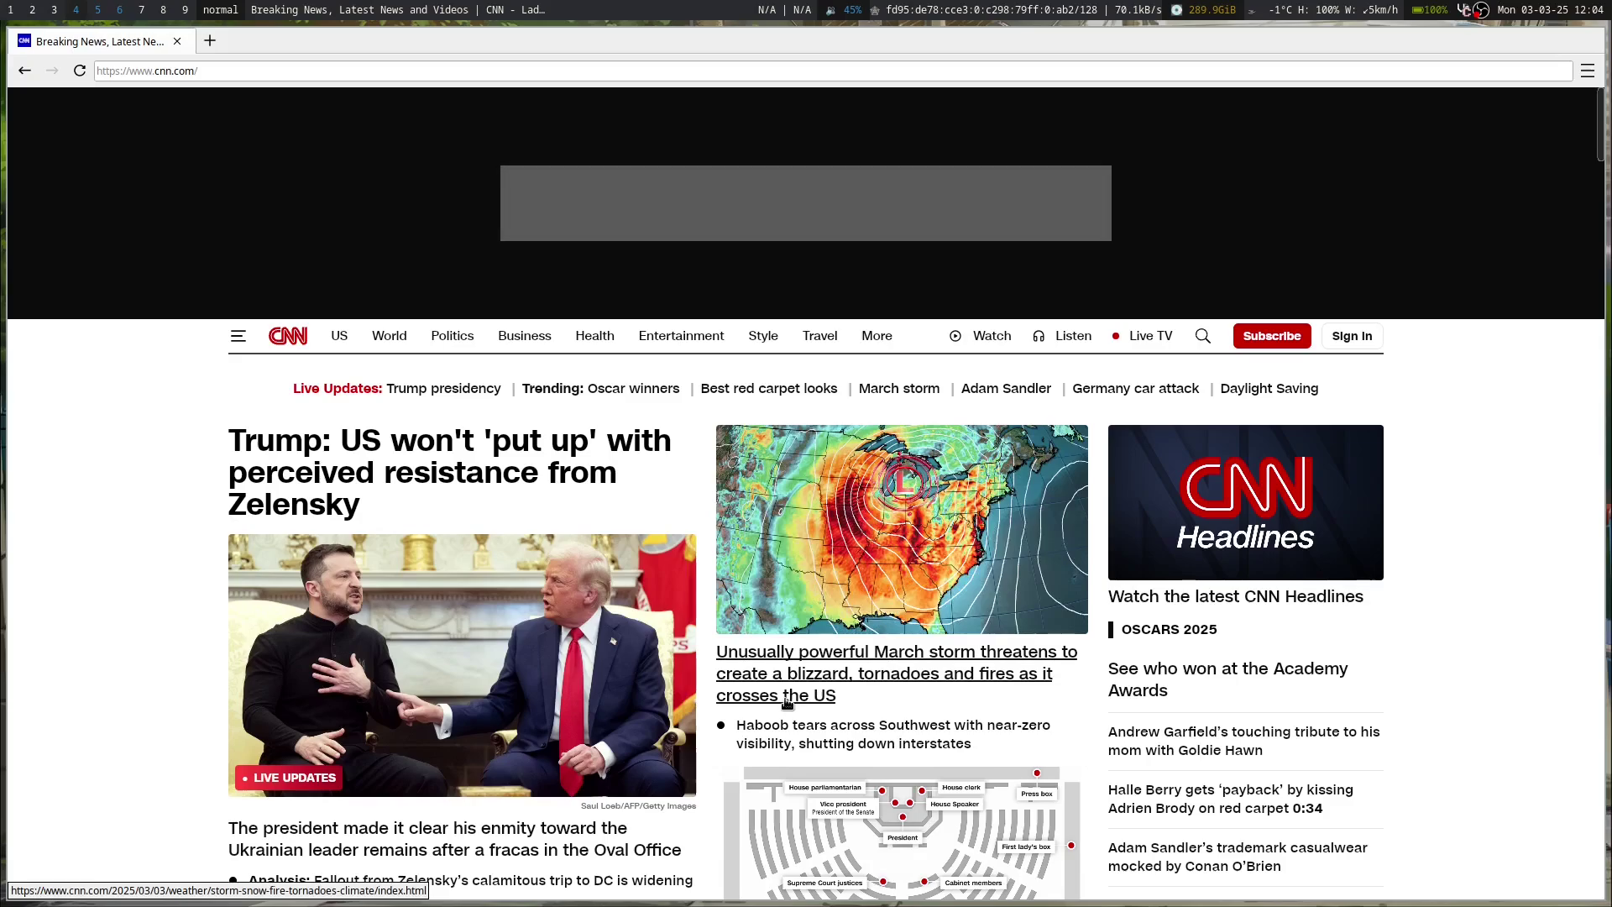
key("ctrl+w")
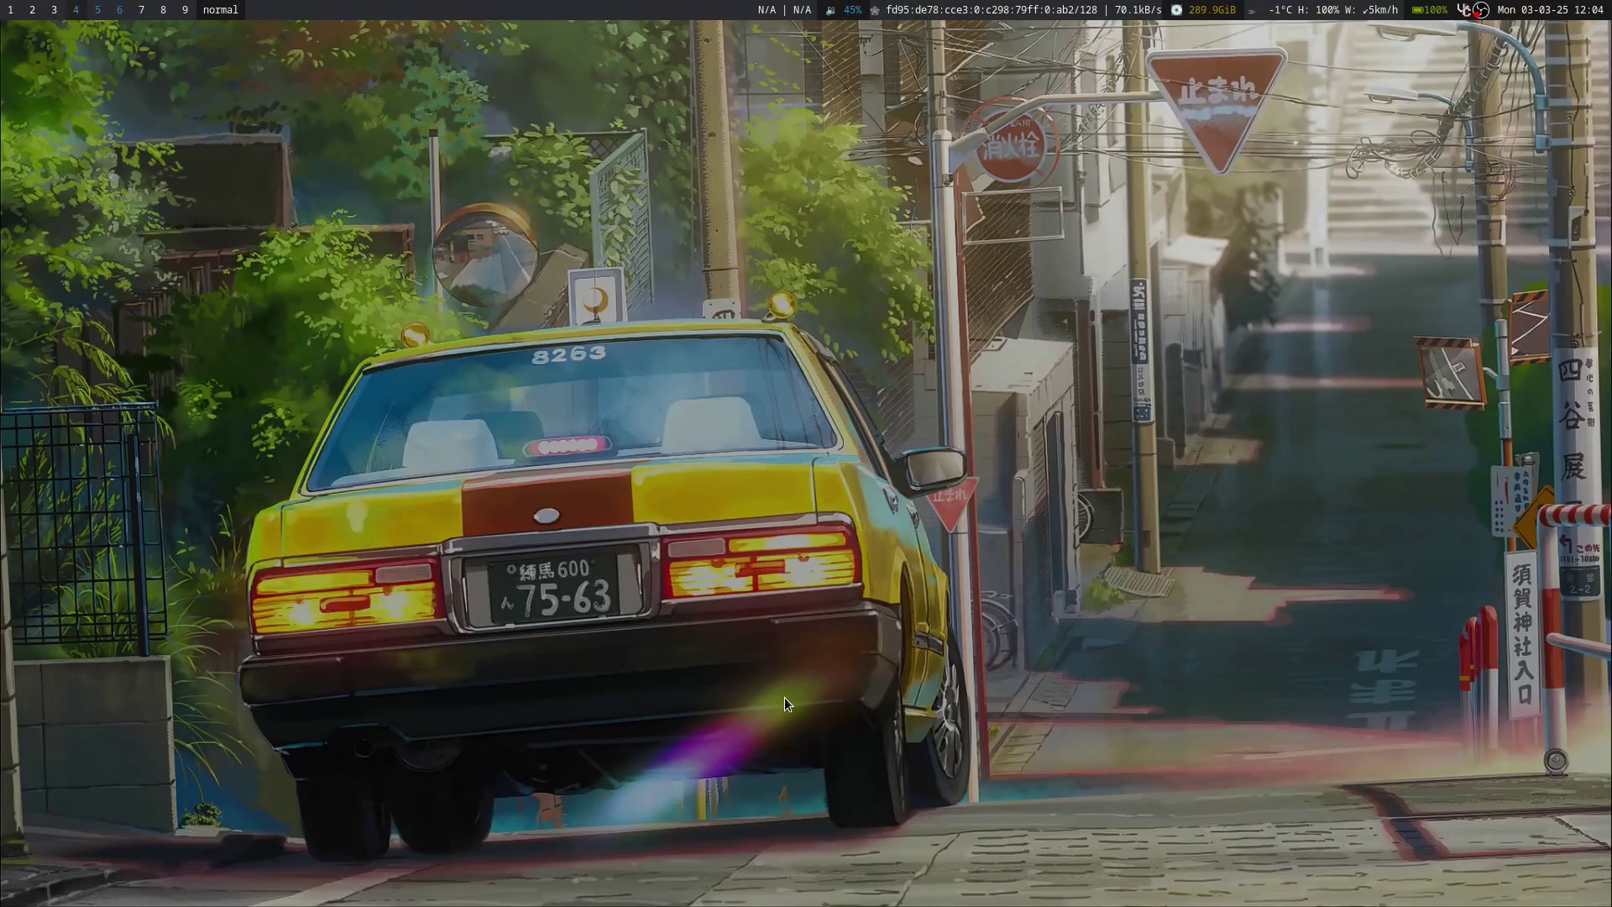
Step: Switch to Vivaldi, dismiss the start page's Quick Settings and open the browser settings
key("super+5")
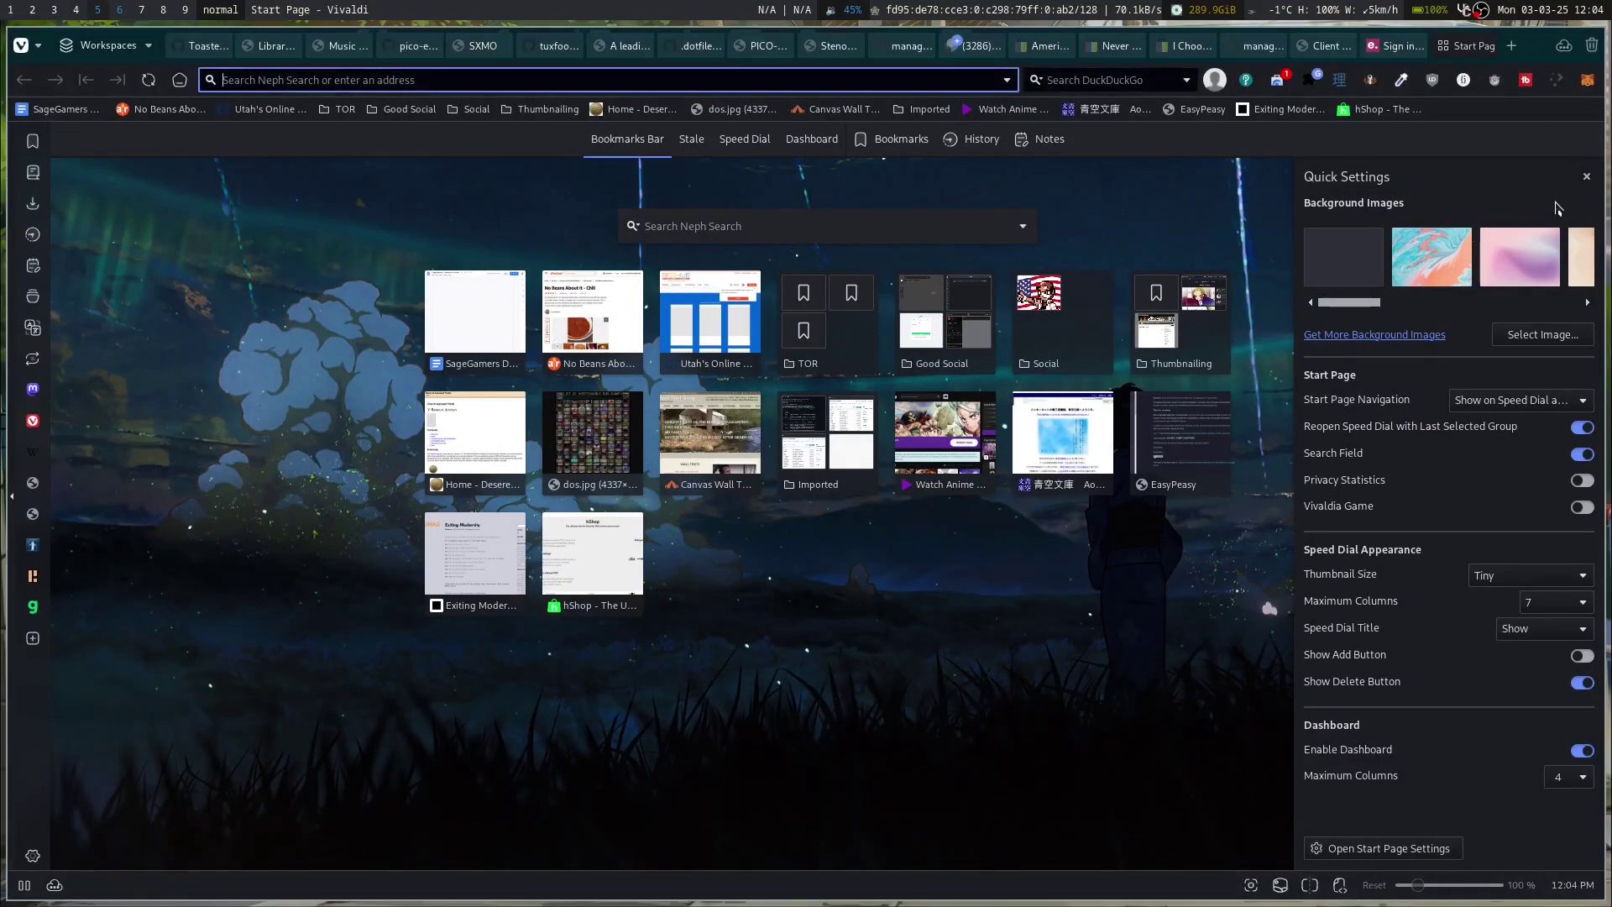
left_click(1587, 177)
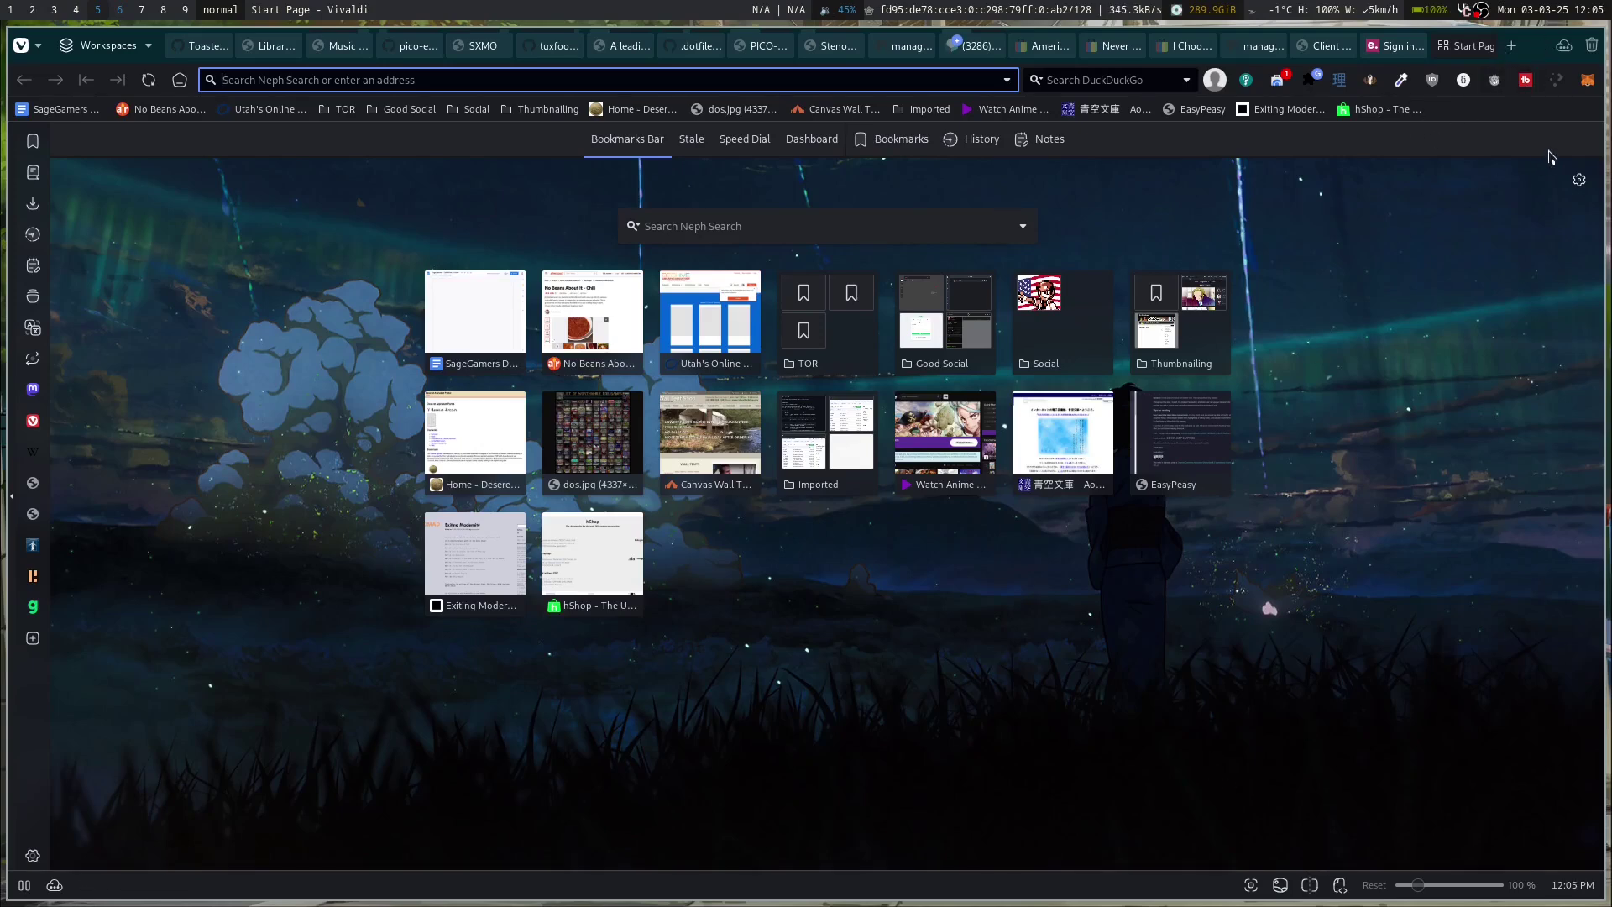
left_click(33, 855)
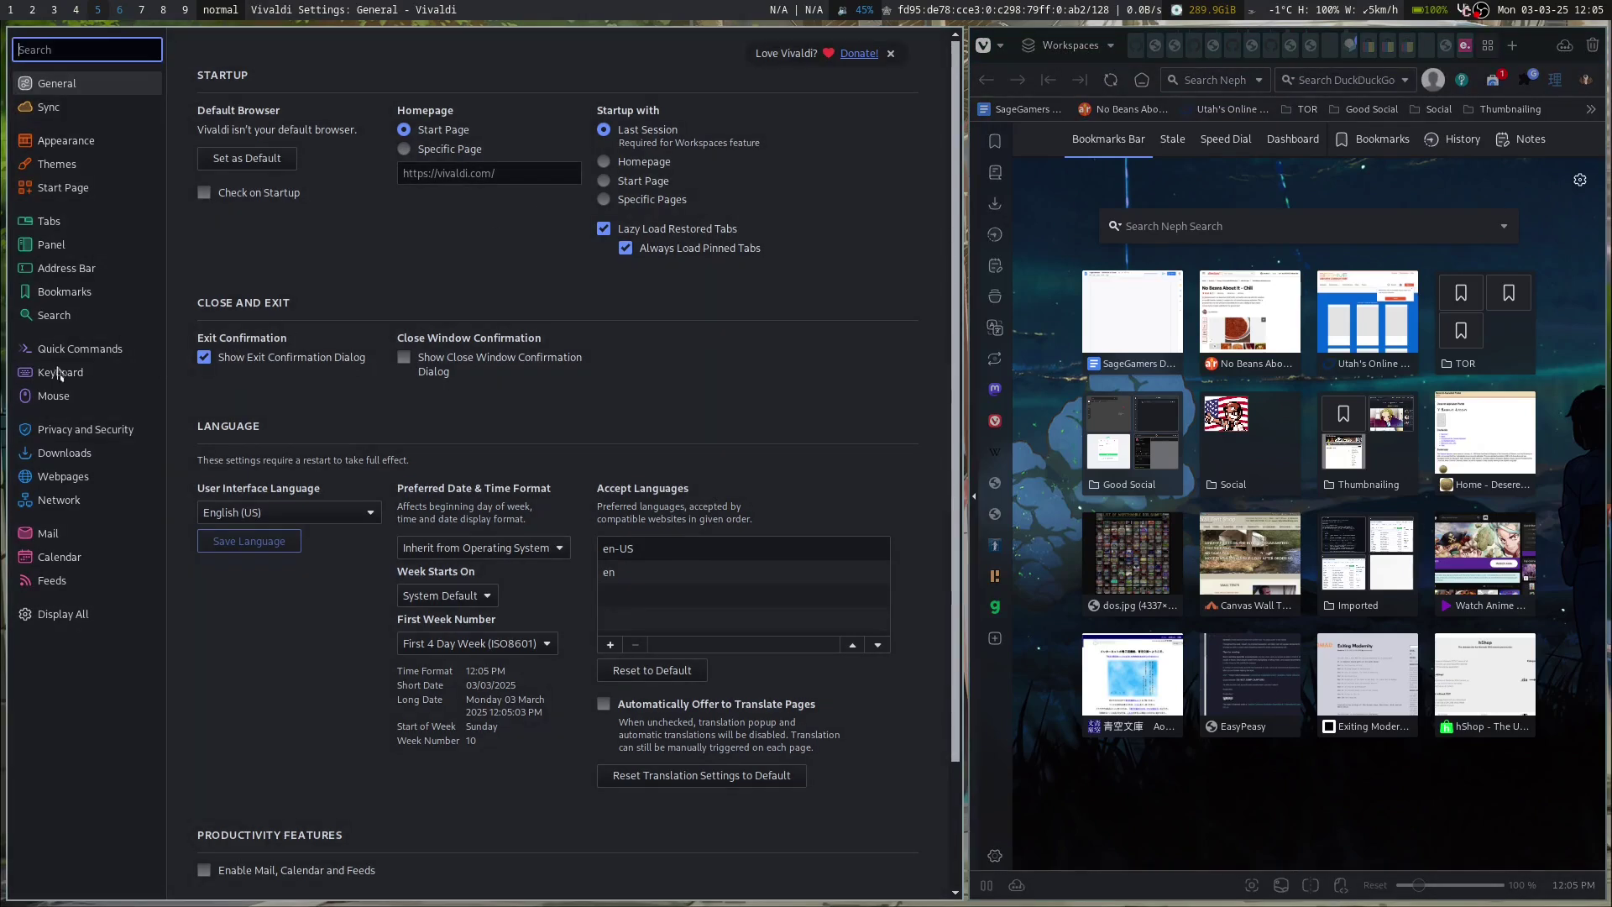
Step: Review the theme, appearance and start page settings, and set the website appearance to Dark
left_click(62, 165)
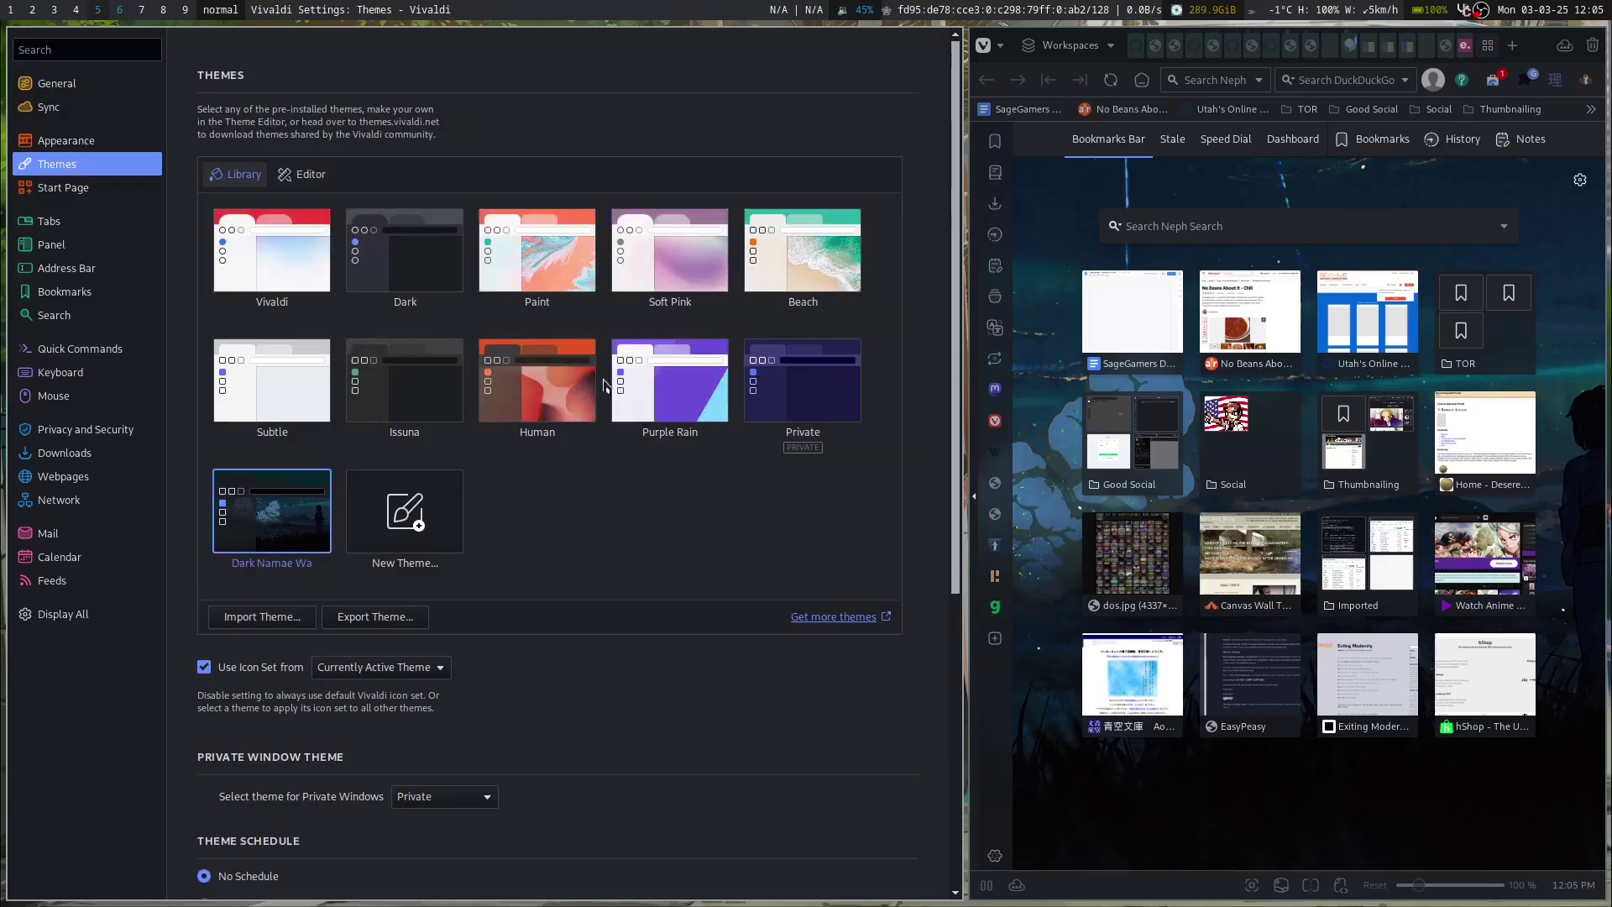
left_click(72, 140)
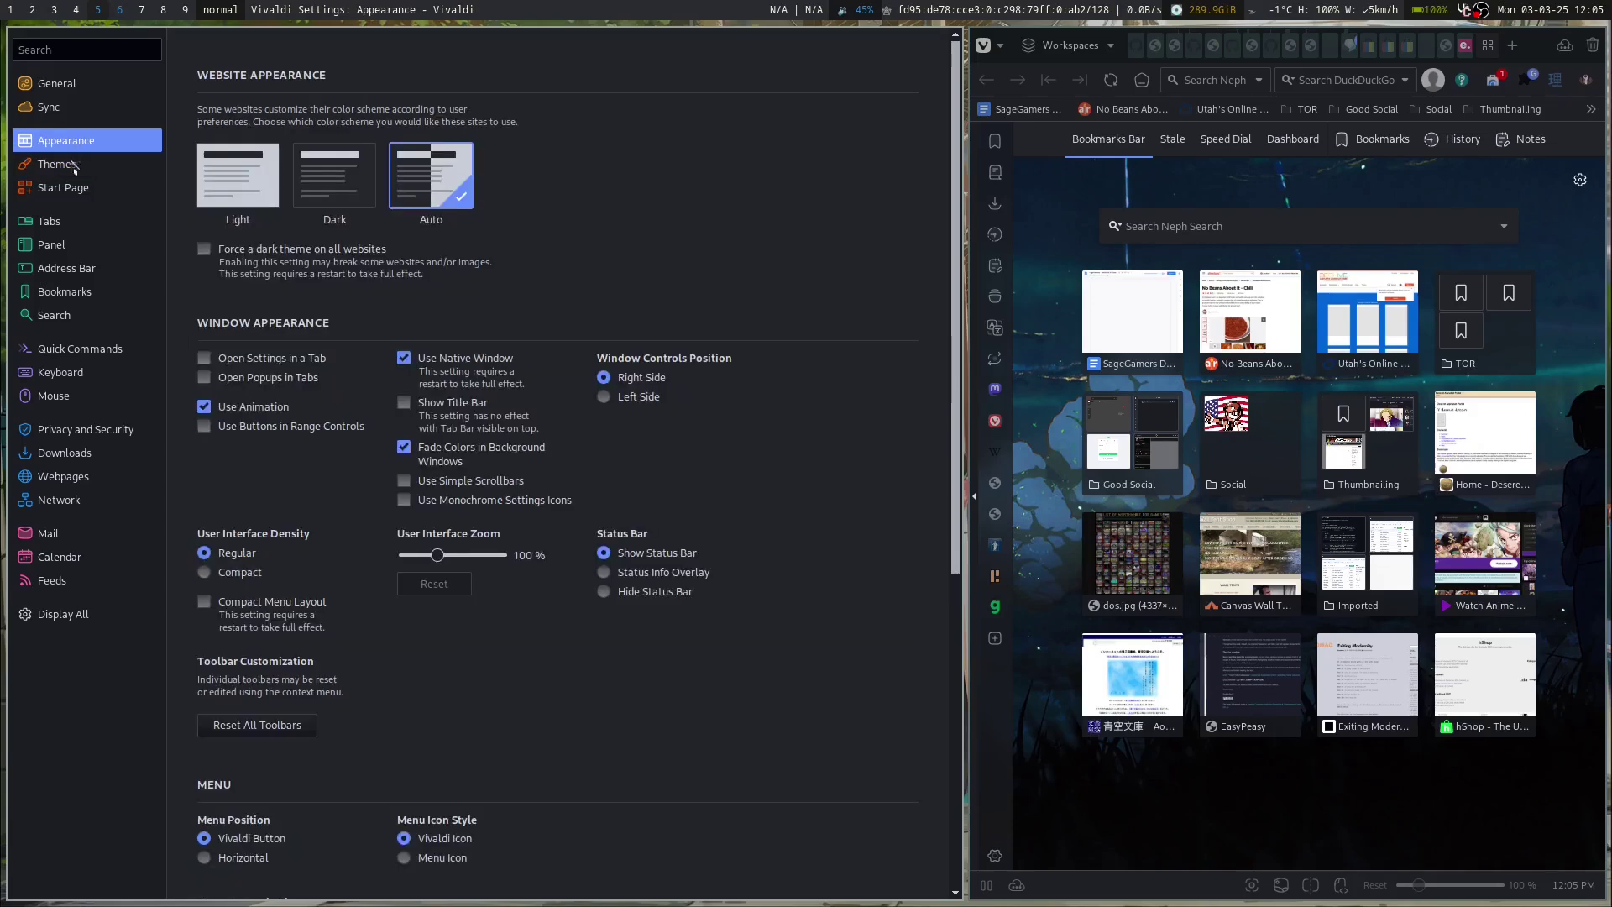
left_click(70, 193)
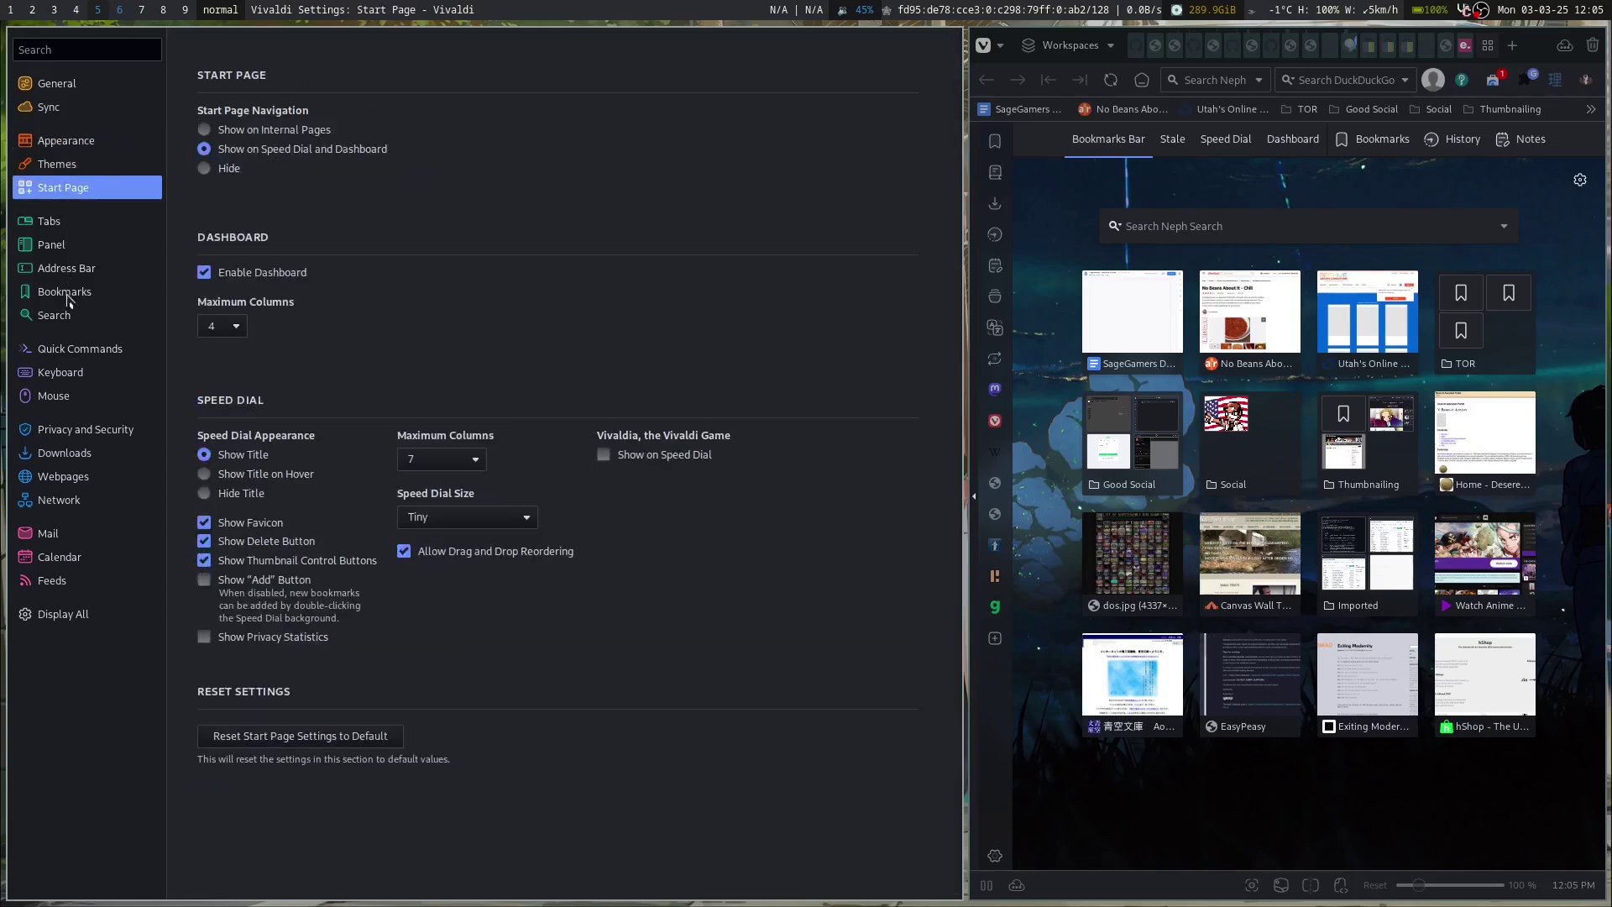
left_click(74, 142)
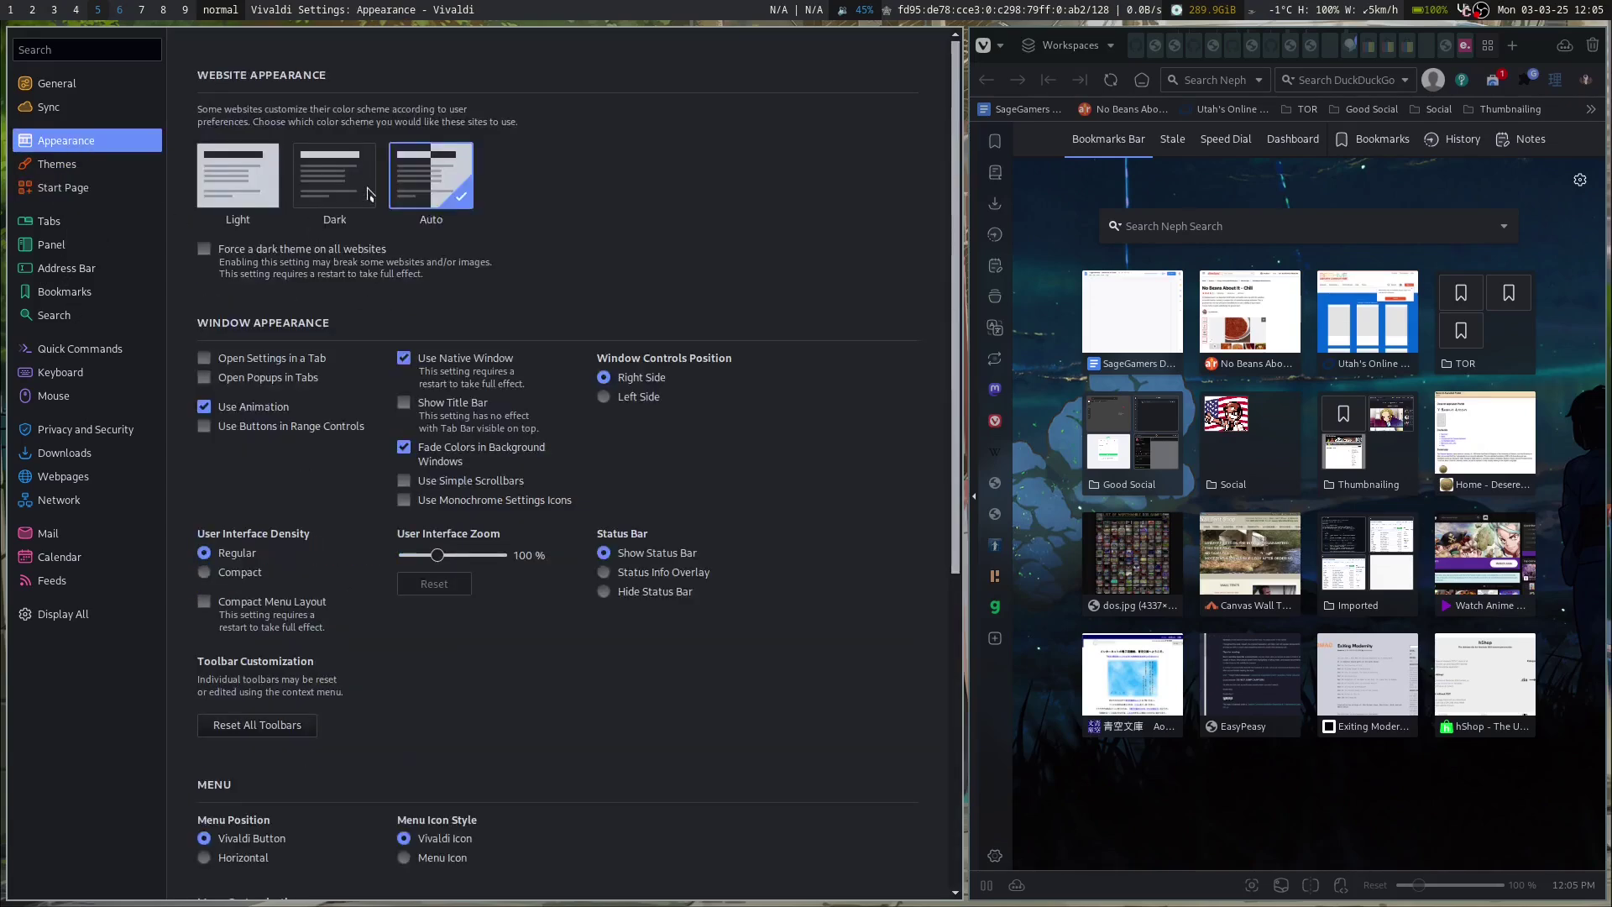
left_click(338, 207)
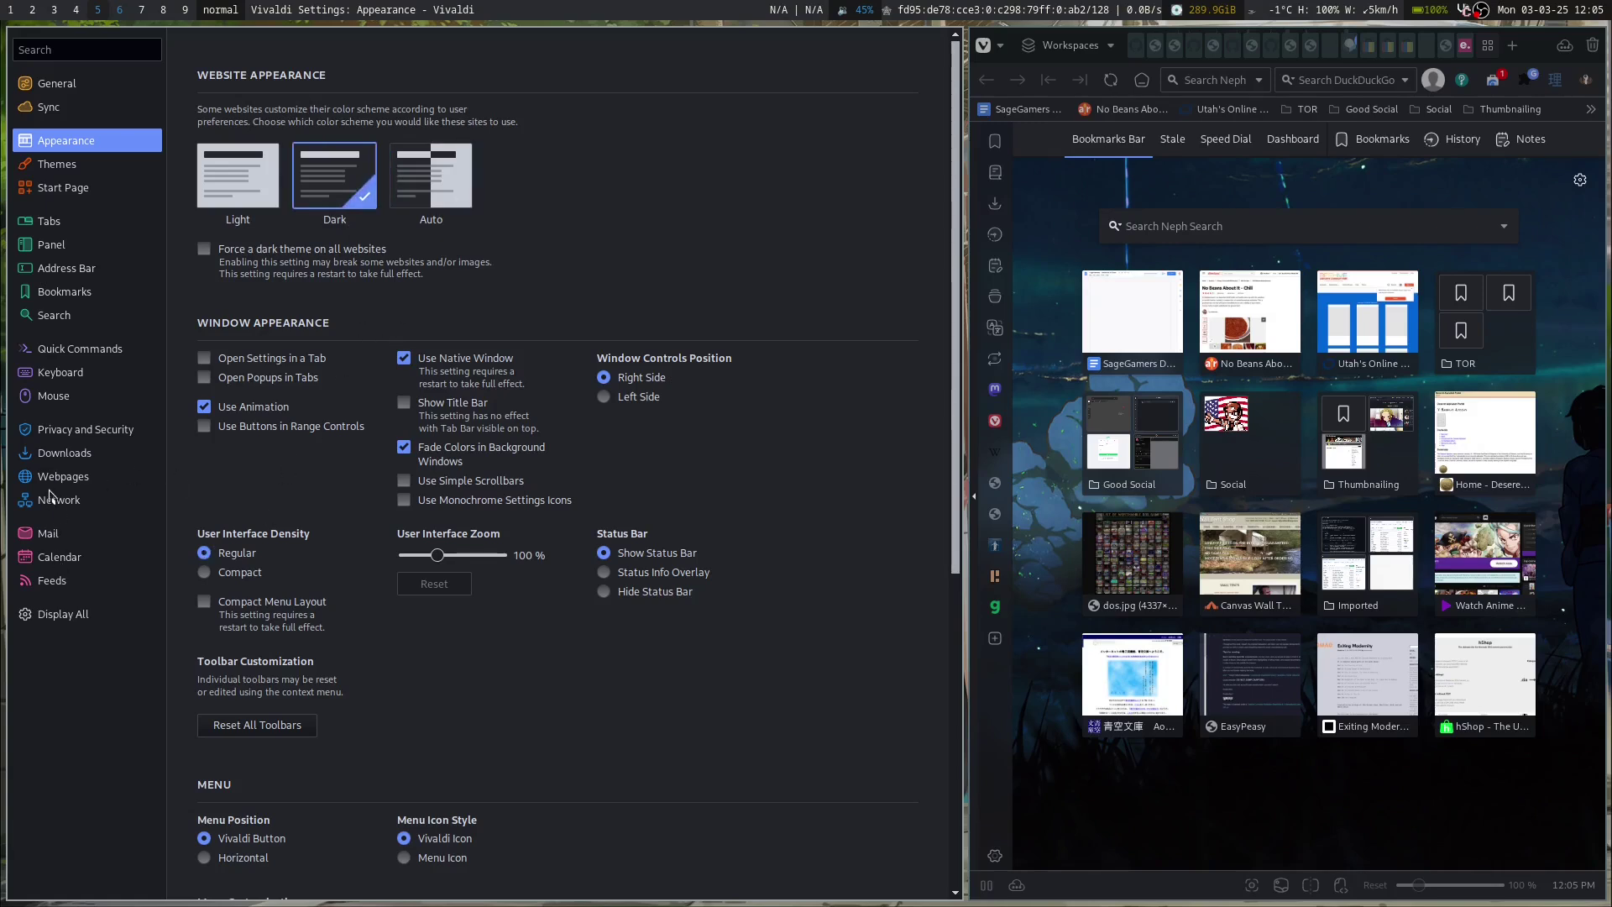
Step: Examine the browser brand choices for user agent masking, plus the webpage and download settings
left_click(53, 499)
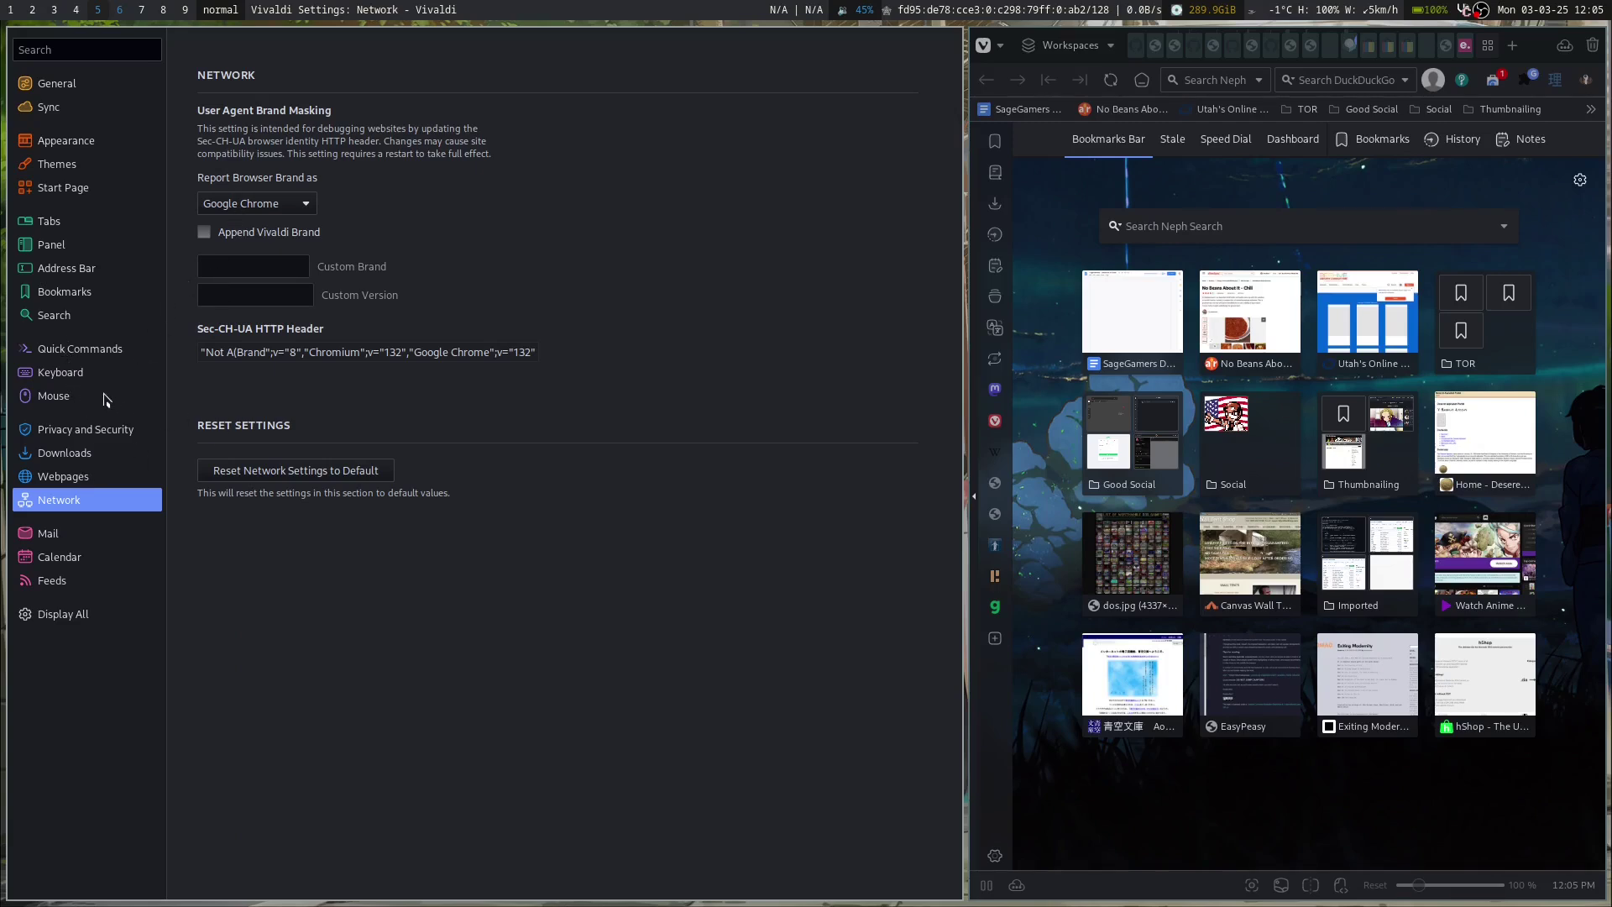
left_click(266, 210)
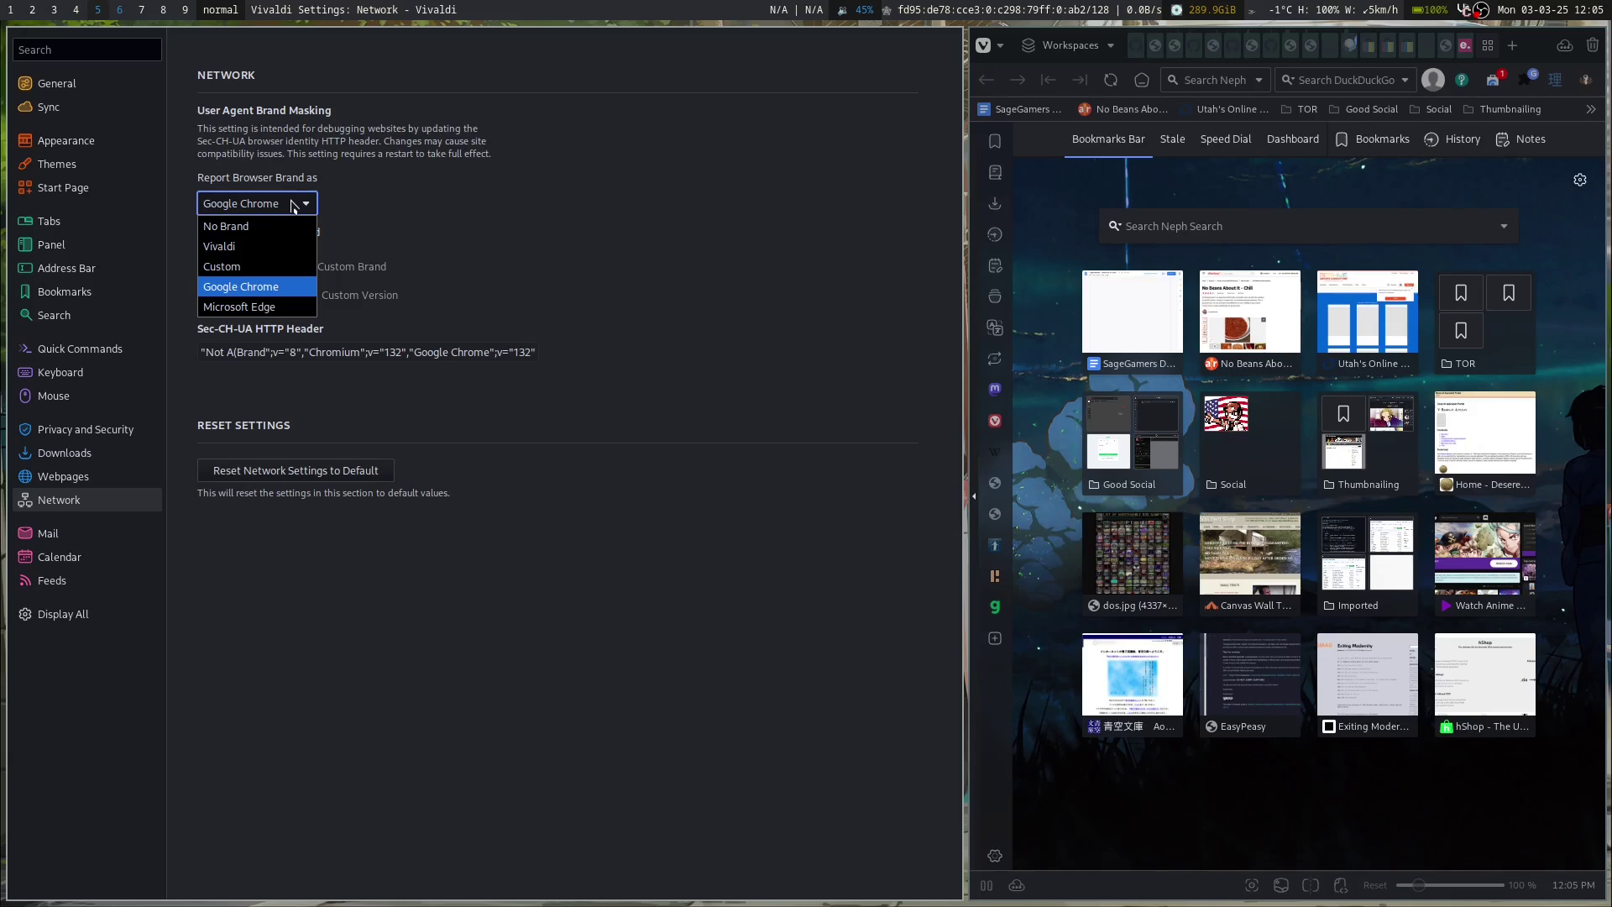
left_click(293, 206)
left_click(55, 476)
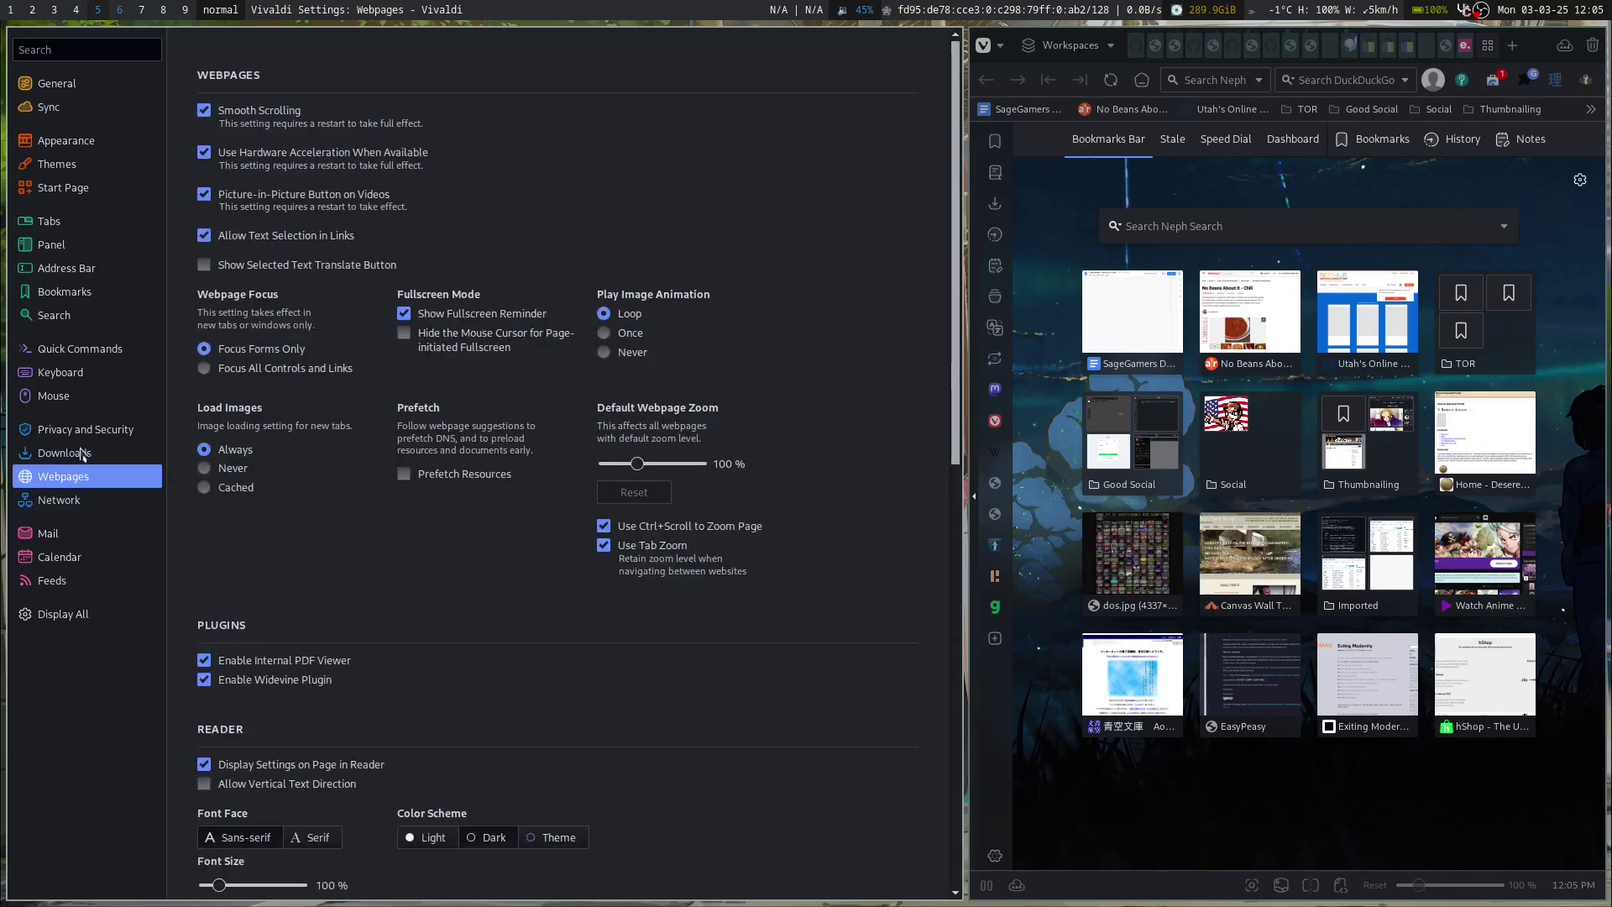
left_click(83, 454)
Step: Examine the privacy and security settings, covering tracker and ad blocking, passwords, payment methods, website permissions and cookies
left_click(94, 431)
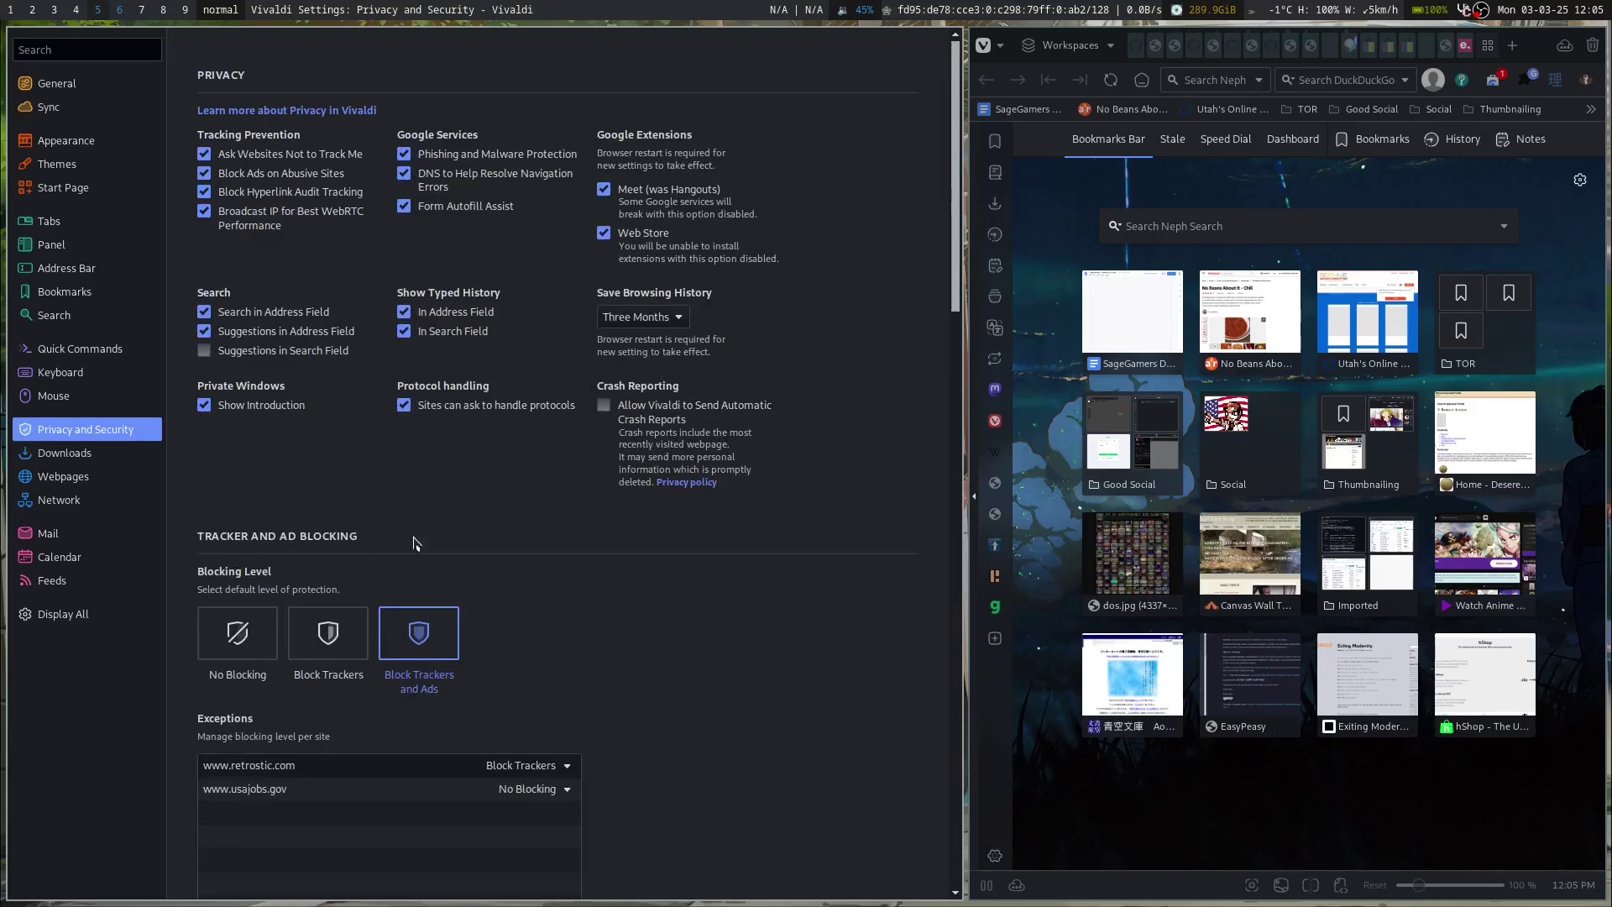
scroll(638, 436, "down", 8)
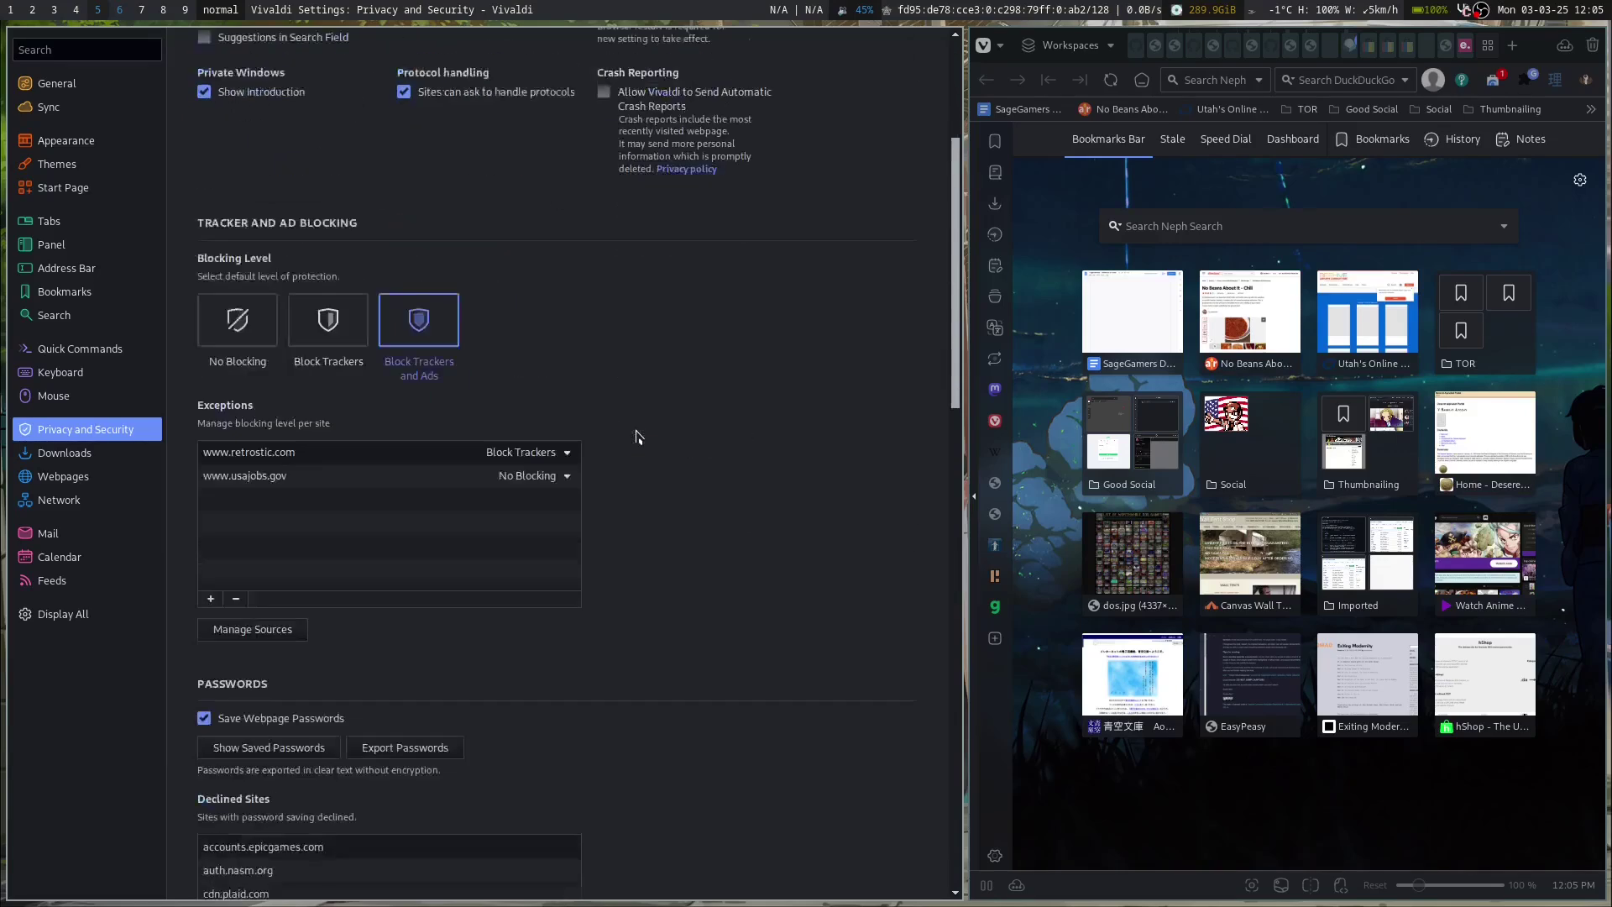
scroll(638, 436, "up", 2)
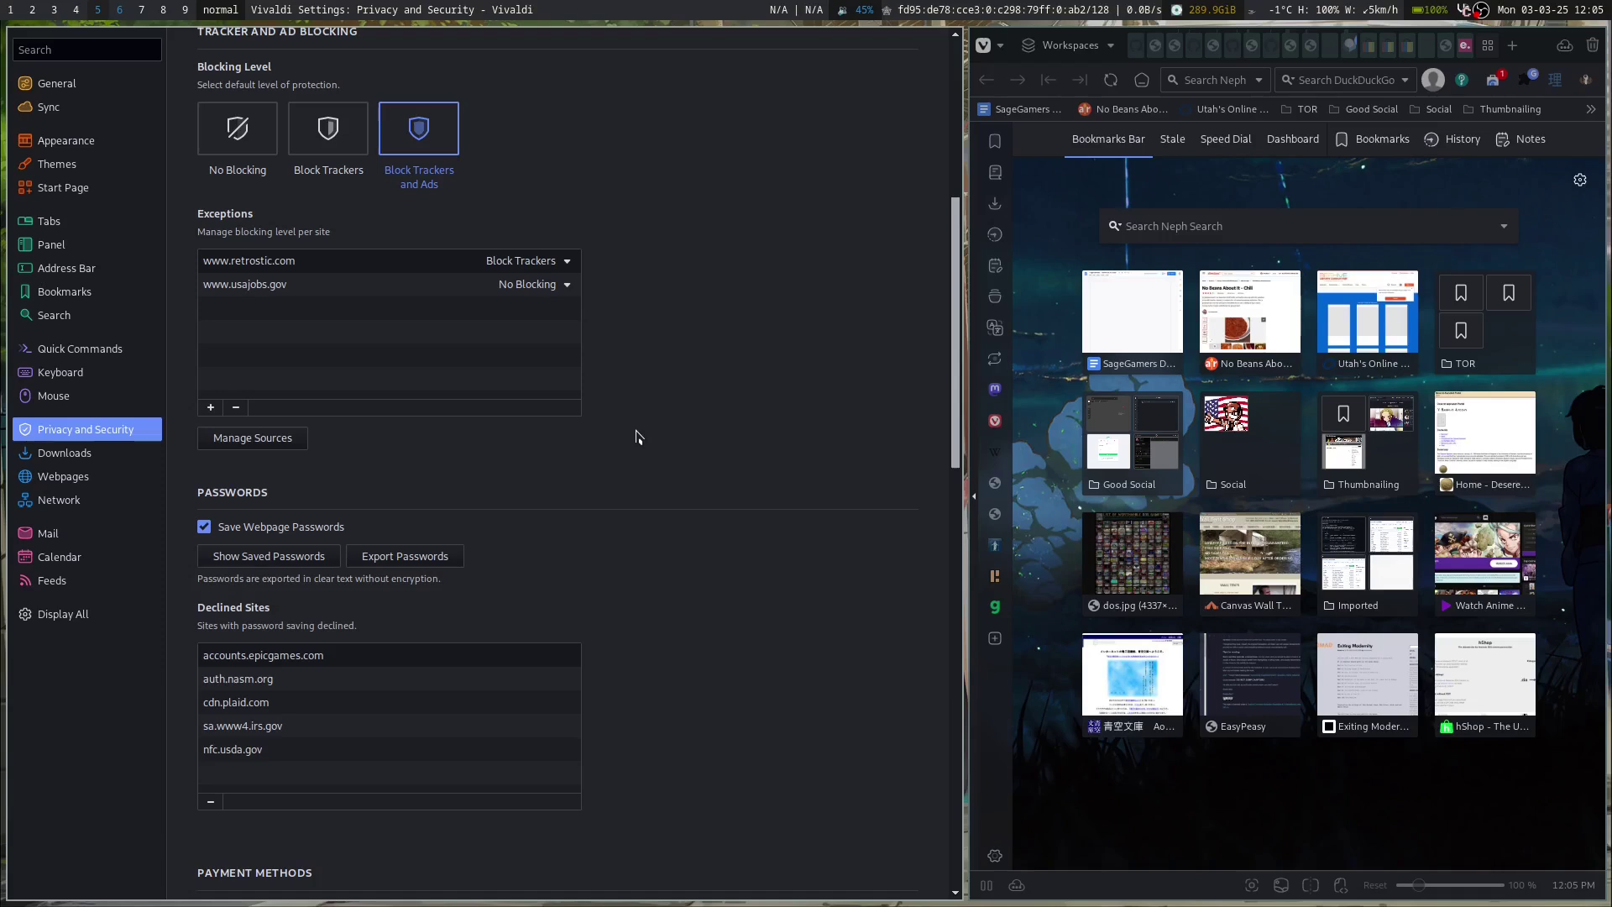
scroll(638, 436, "down", 5)
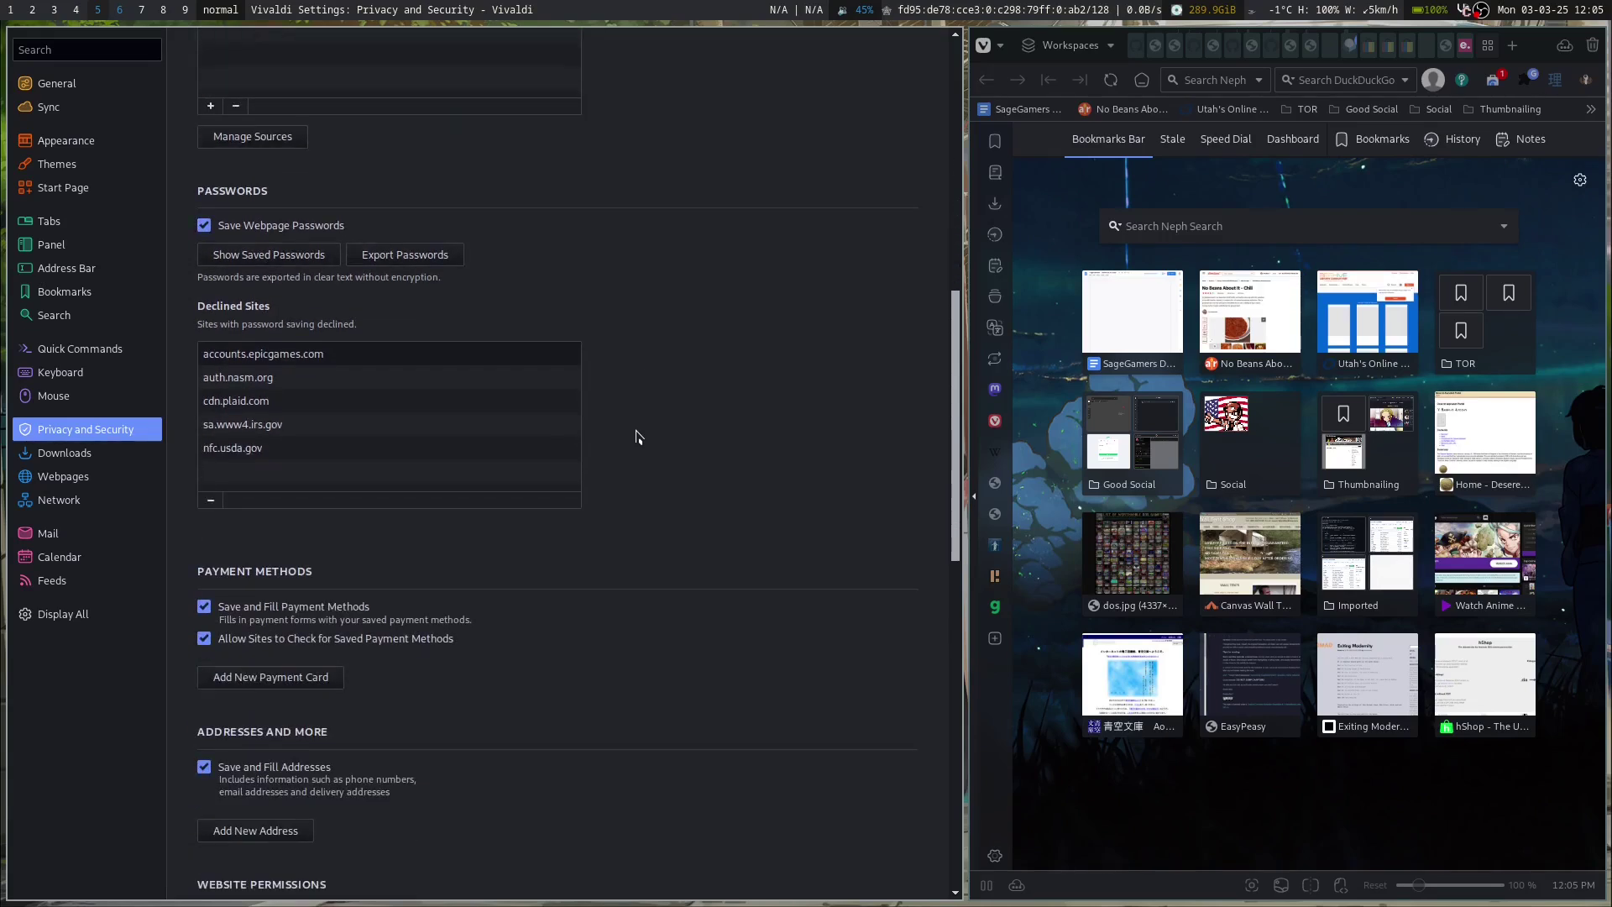
scroll(638, 437, "down", 14)
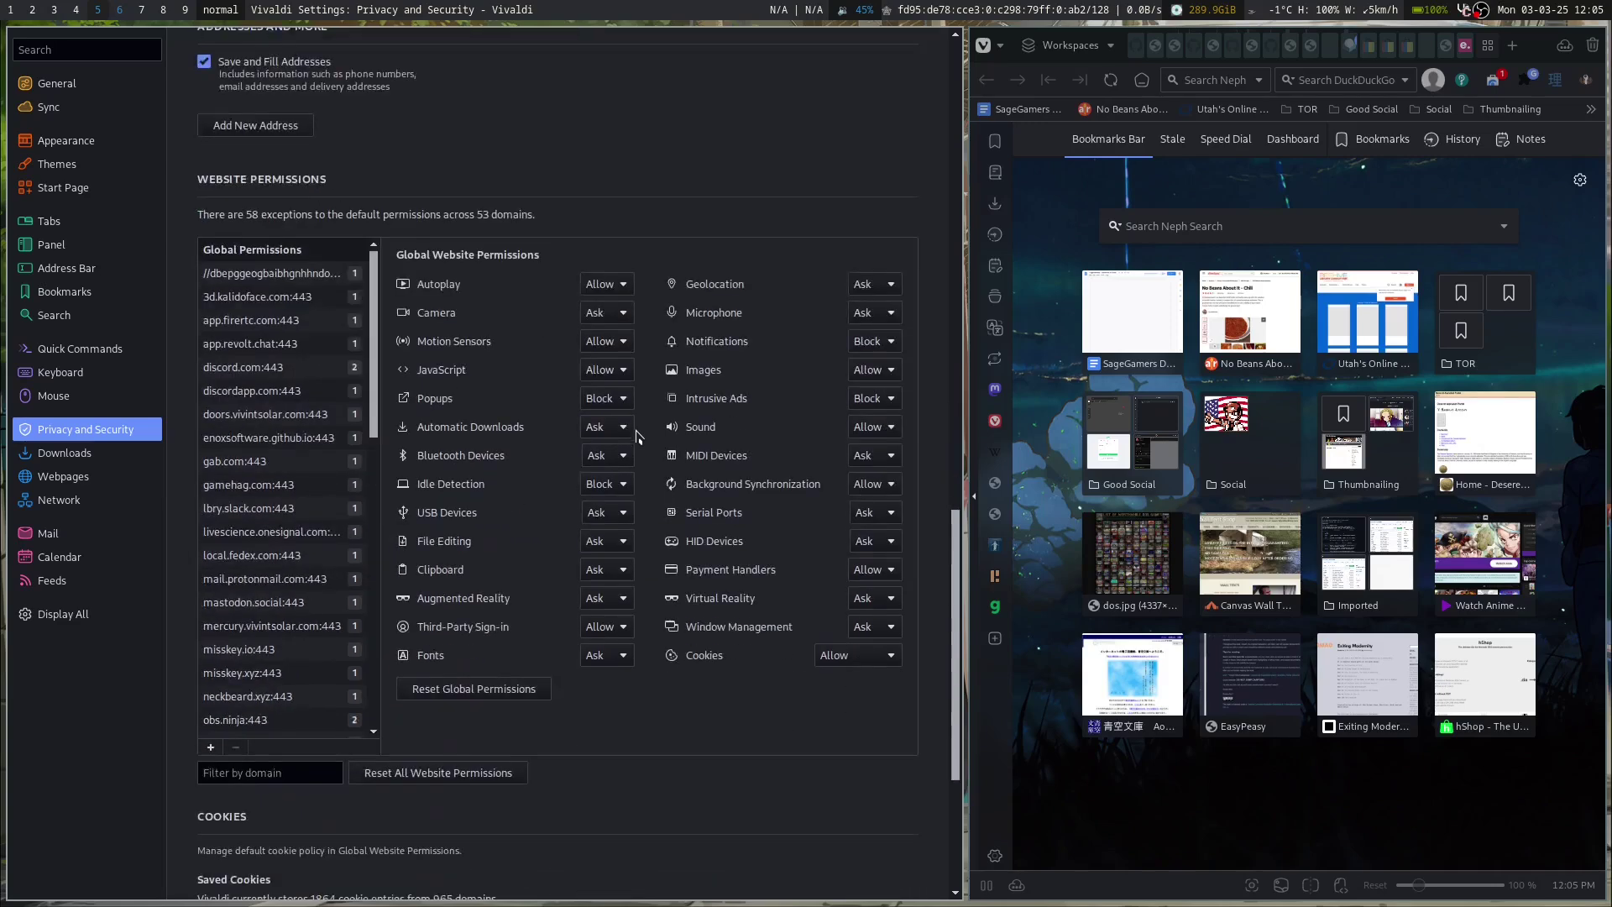
scroll(638, 436, "up", 4)
scroll(535, 518, "down", 5)
scroll(535, 518, "down", 2)
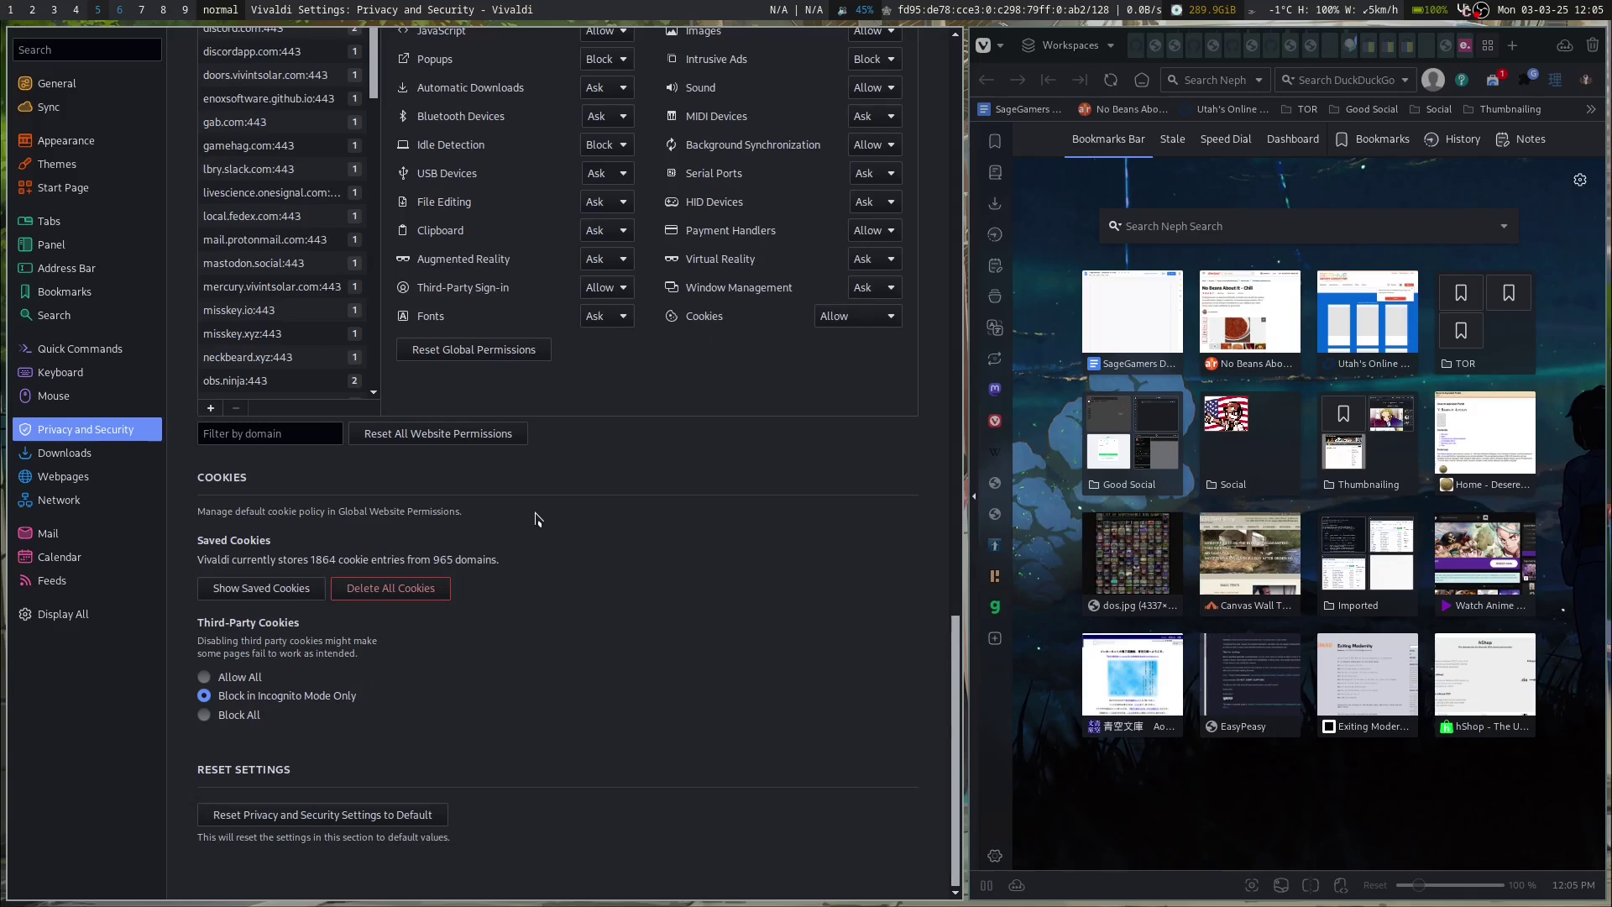
scroll(535, 518, "up", 2)
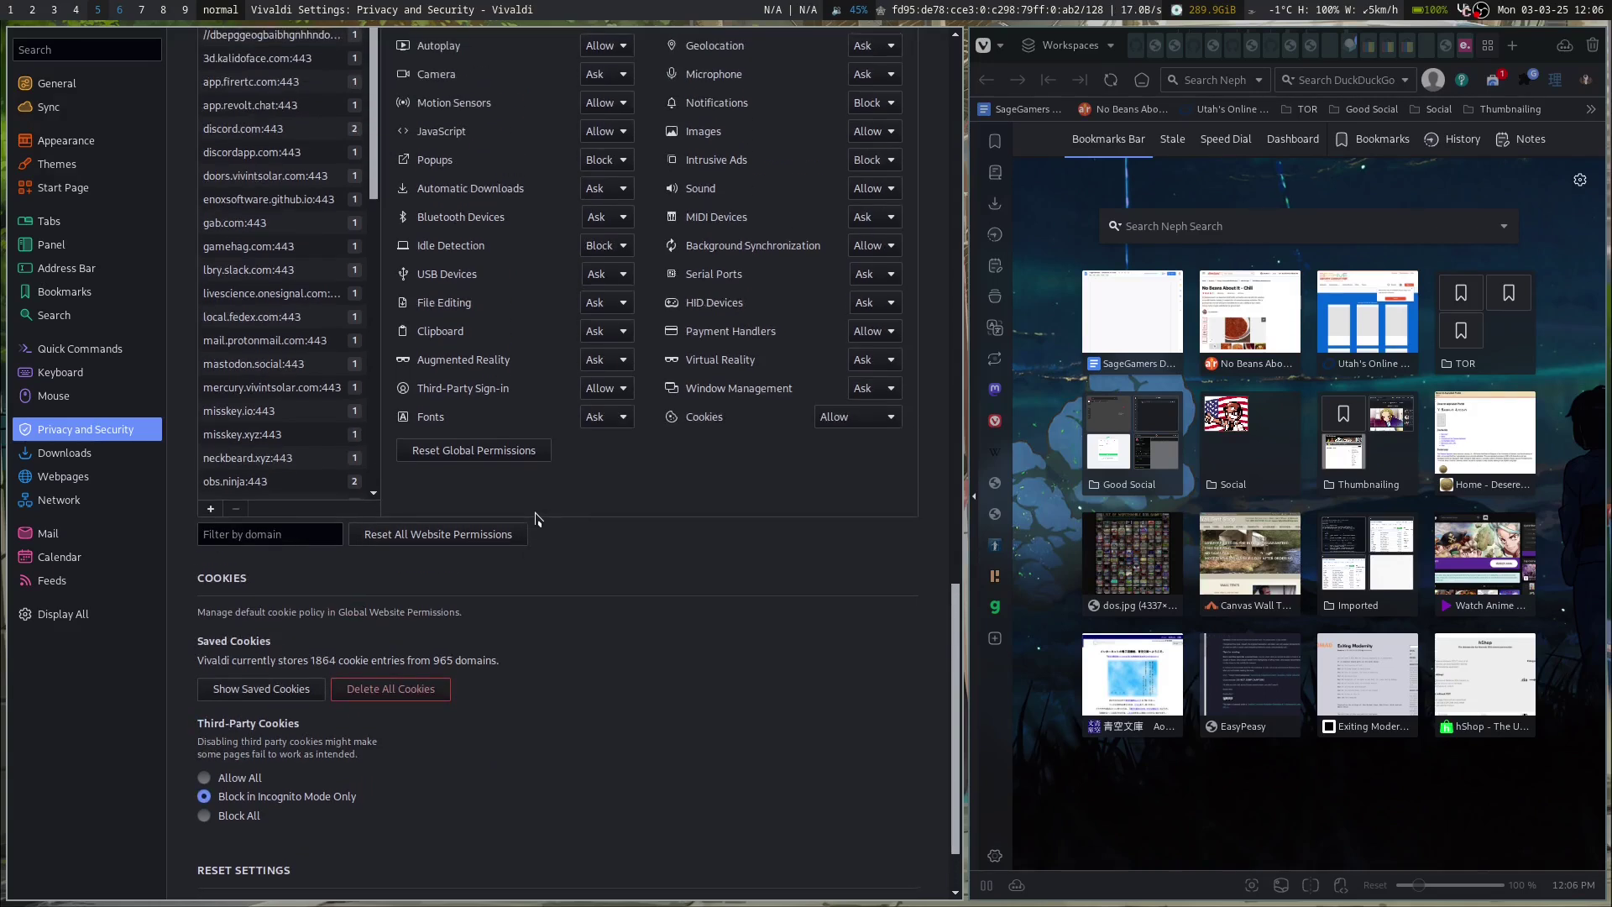
scroll(535, 518, "down", 2)
scroll(534, 518, "up", 20)
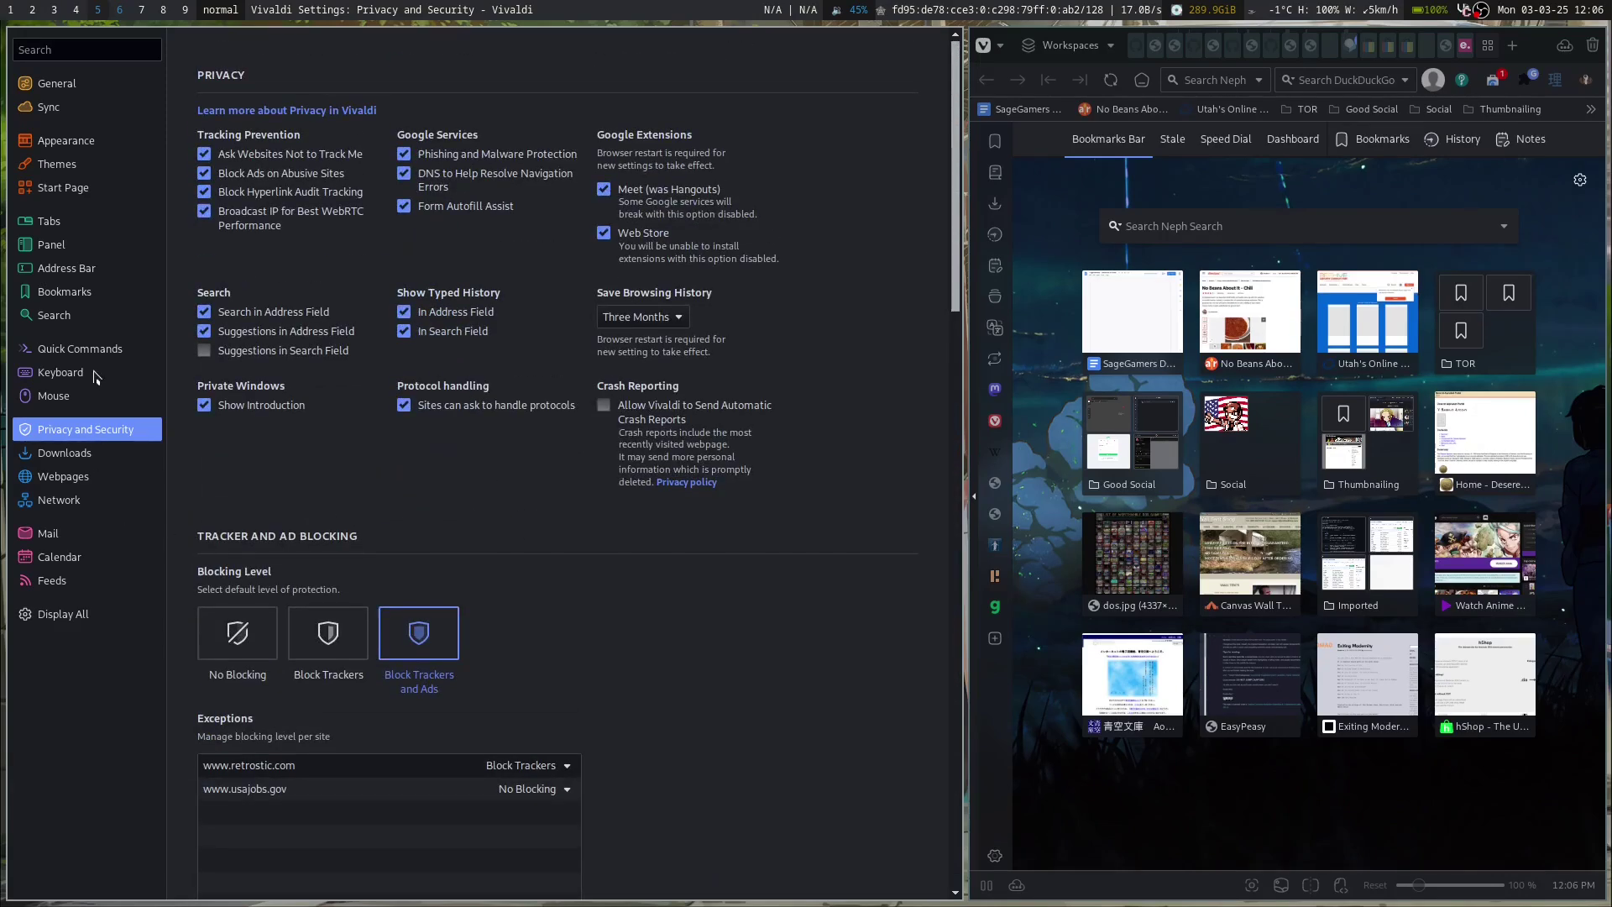
Step: Try the Left tab bar position in the tab settings, and restore the Top position
left_click(48, 243)
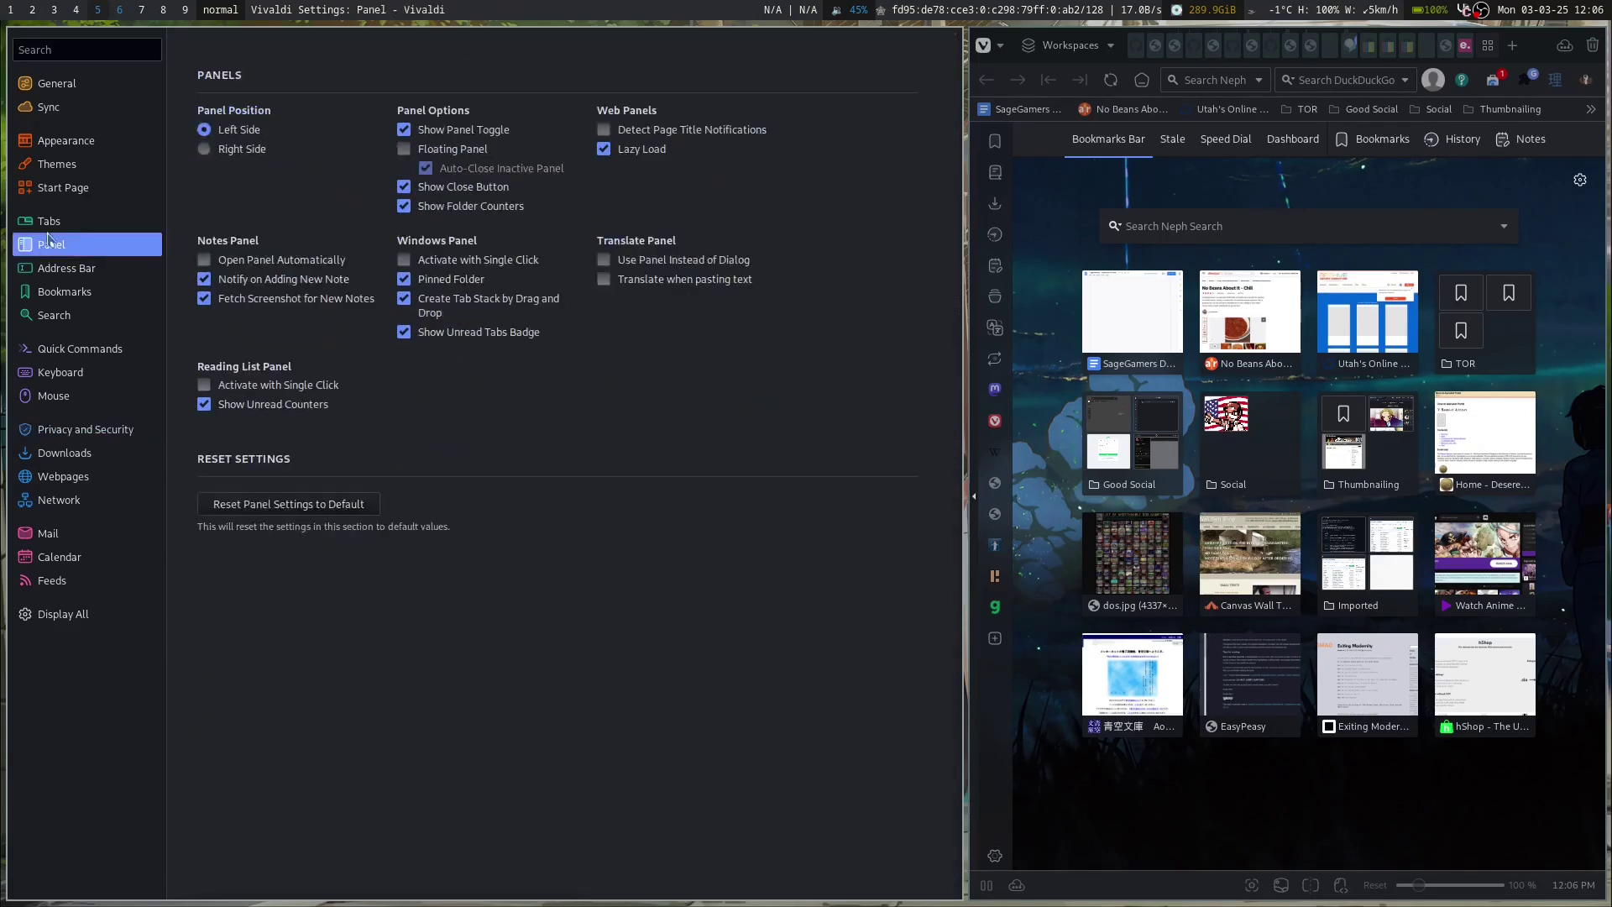
left_click(49, 224)
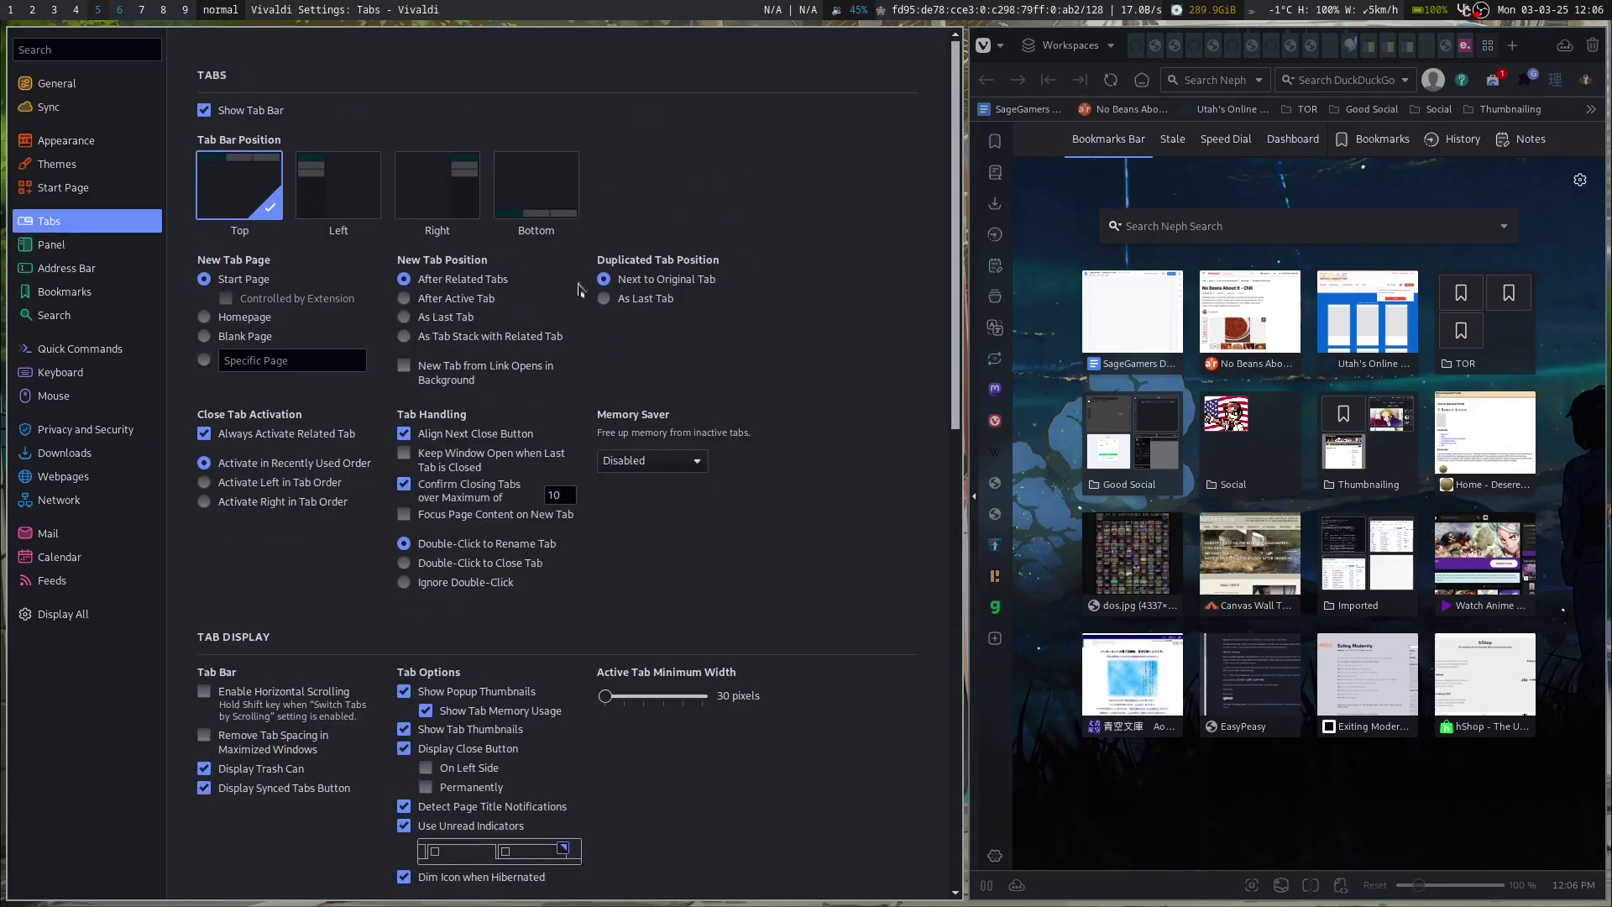
left_click(356, 210)
left_click(249, 202)
Step: Review the tab display, tab cycling, tab stacking and workspace options
scroll(631, 447, "down", 3)
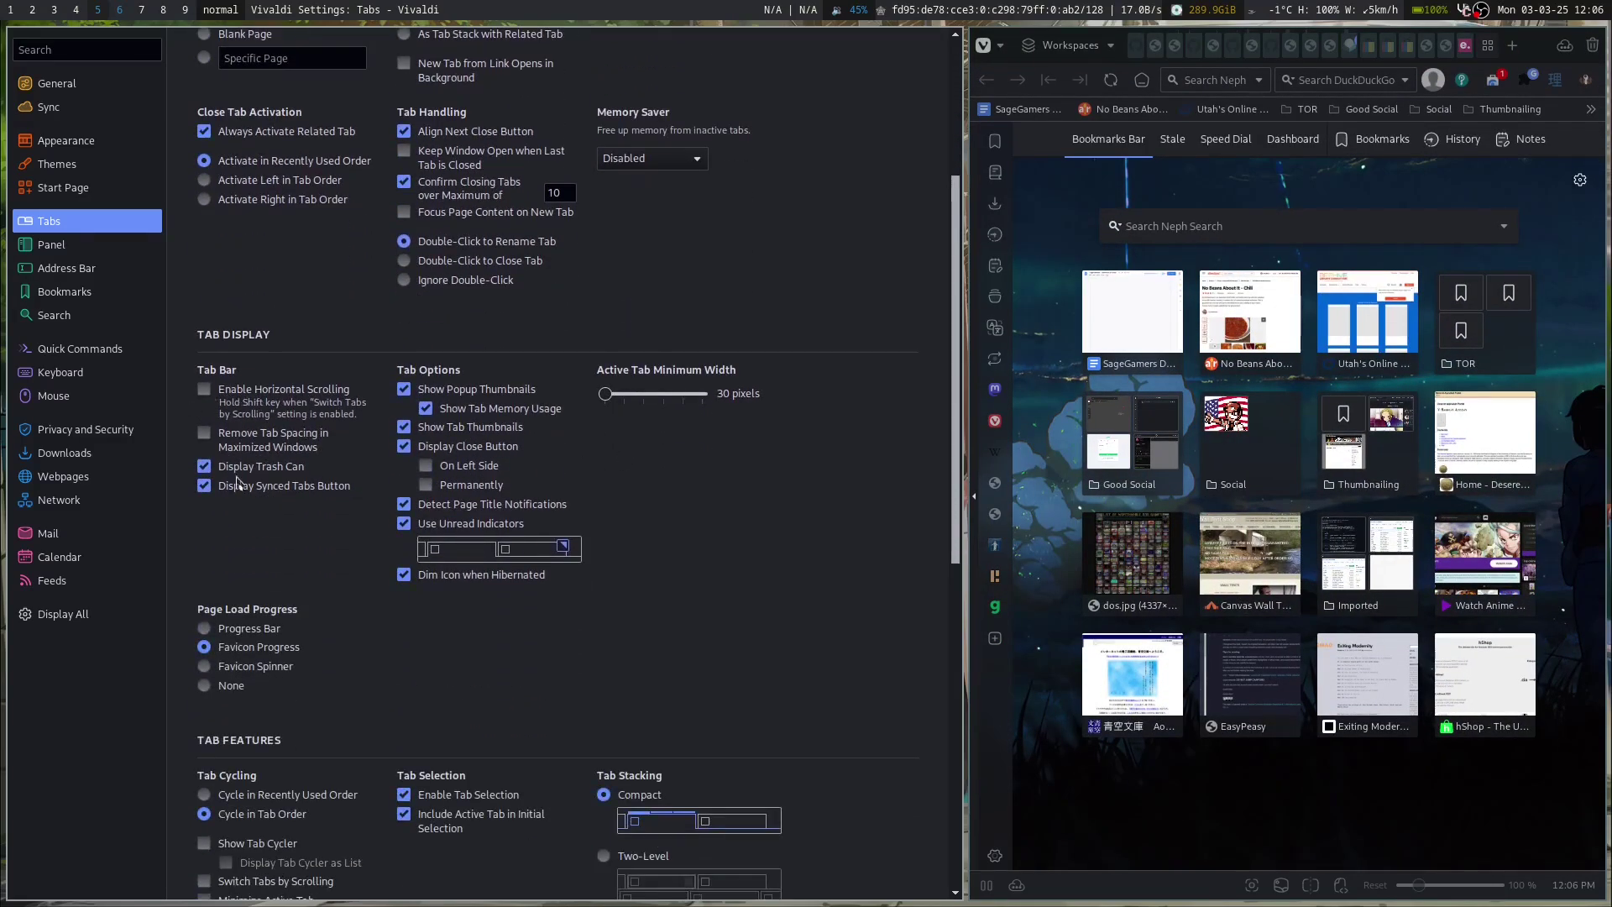
scroll(237, 482, "down", 7)
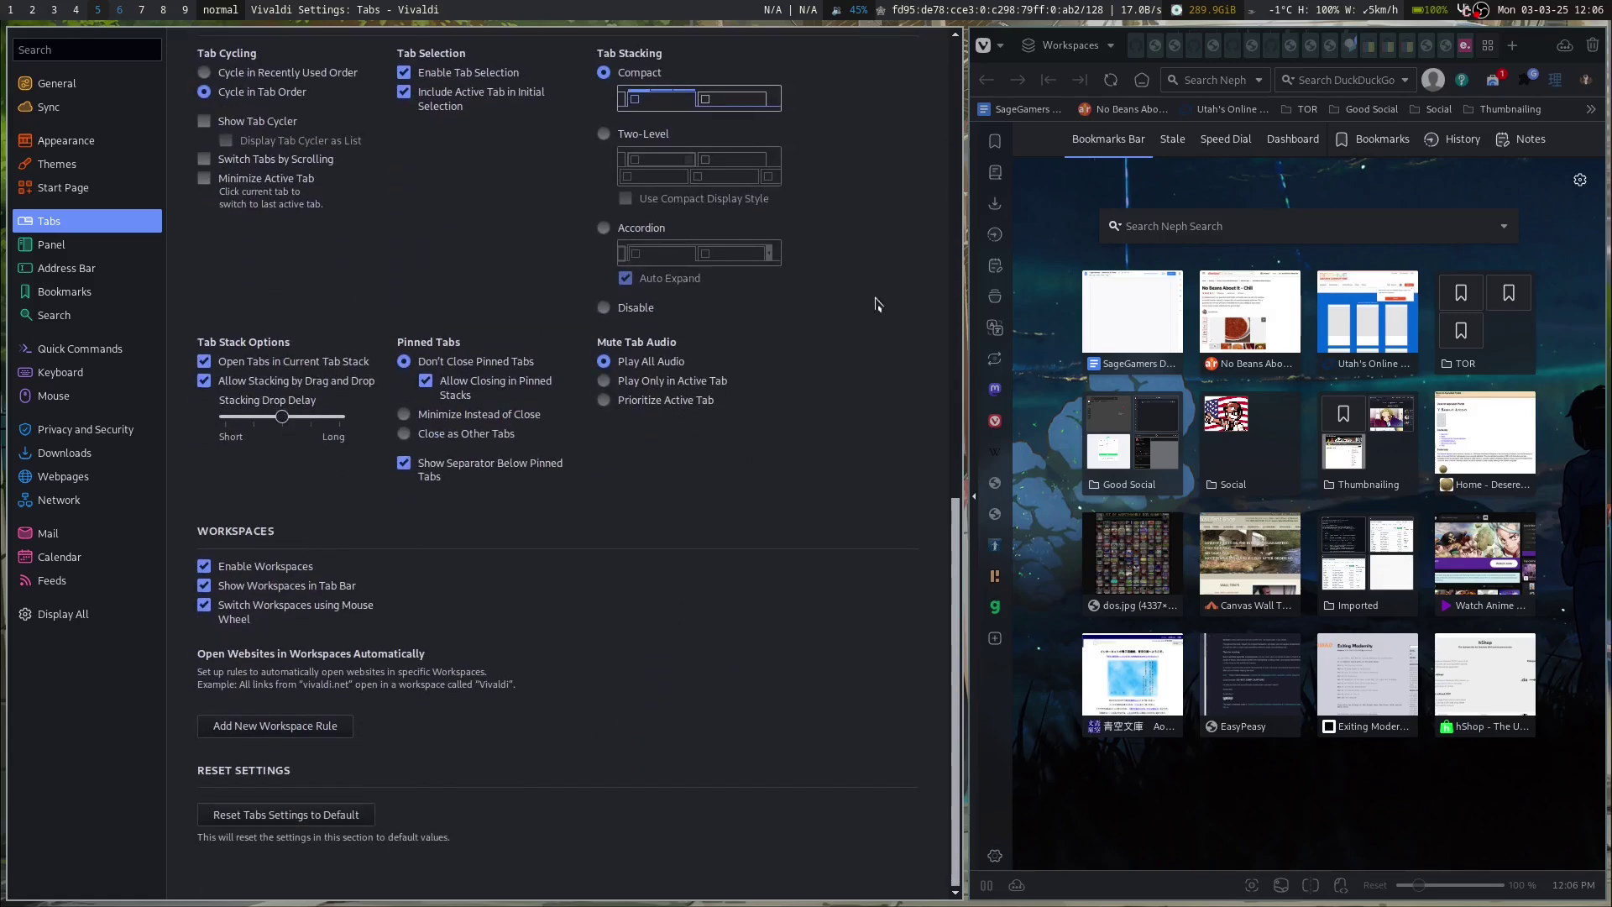
scroll(785, 403, "up", 10)
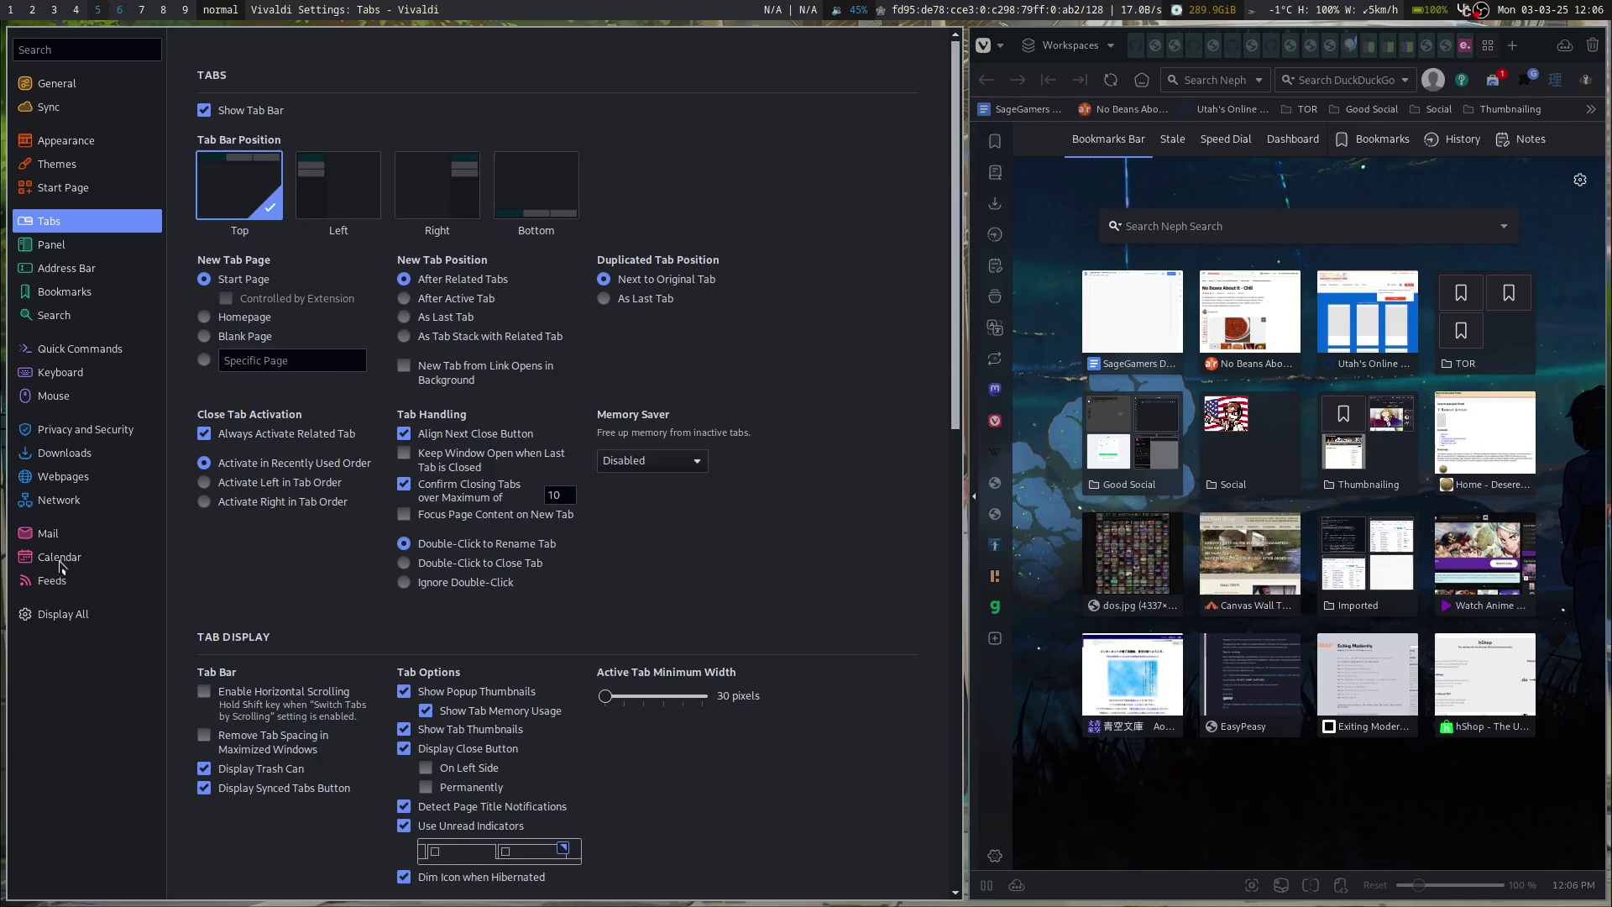
Step: Check the settings for mail, calendar and feeds
left_click(49, 534)
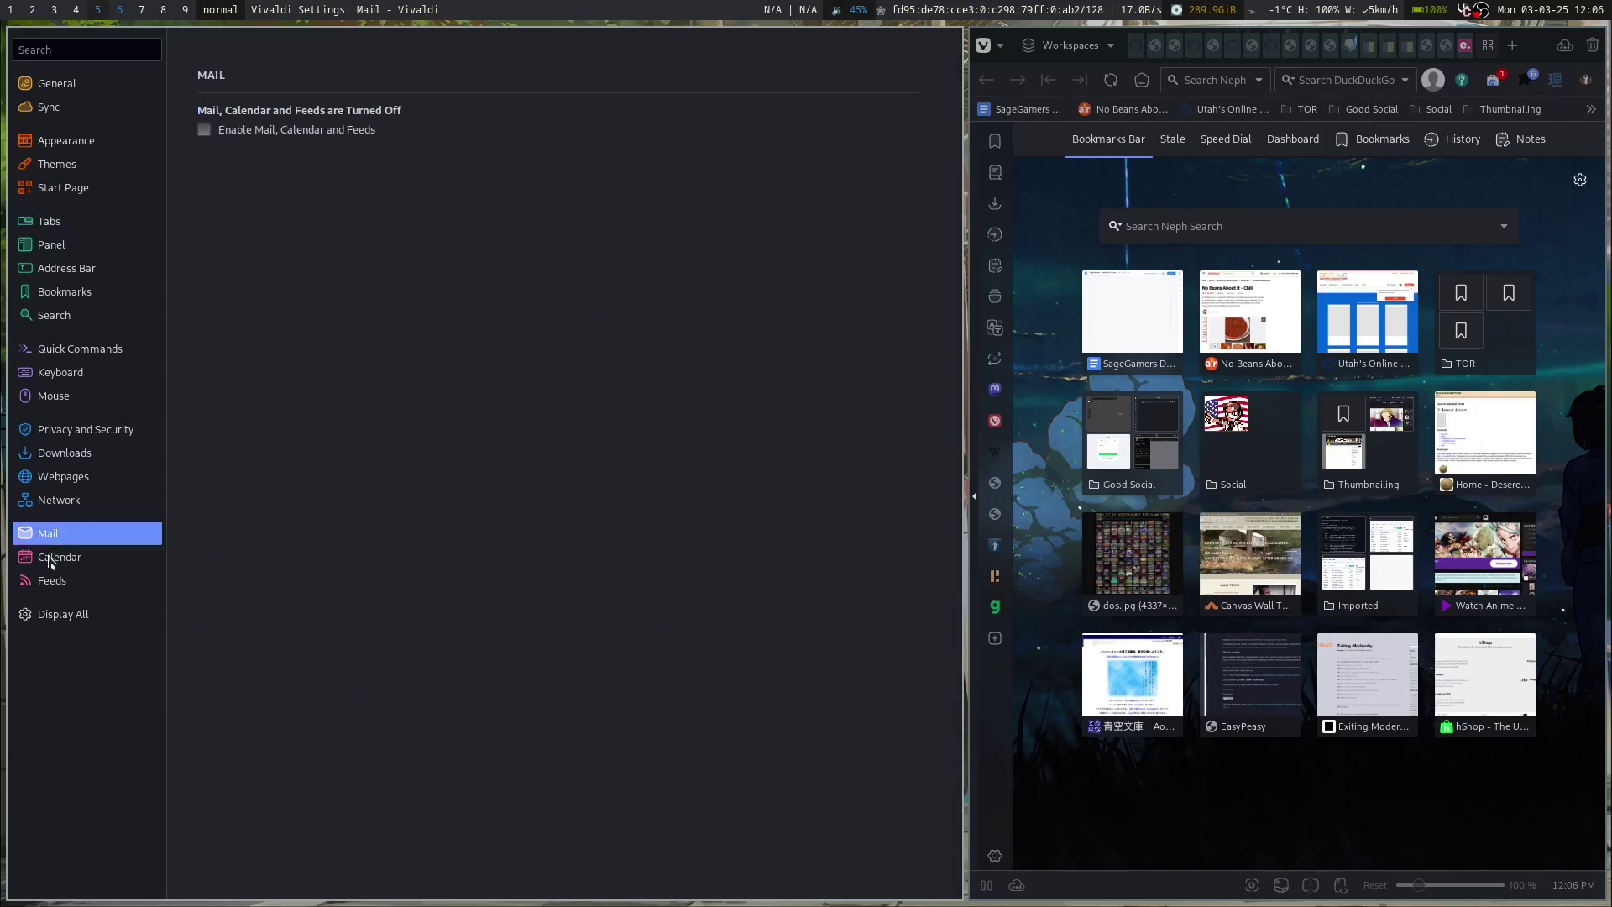
left_click(50, 560)
left_click(47, 587)
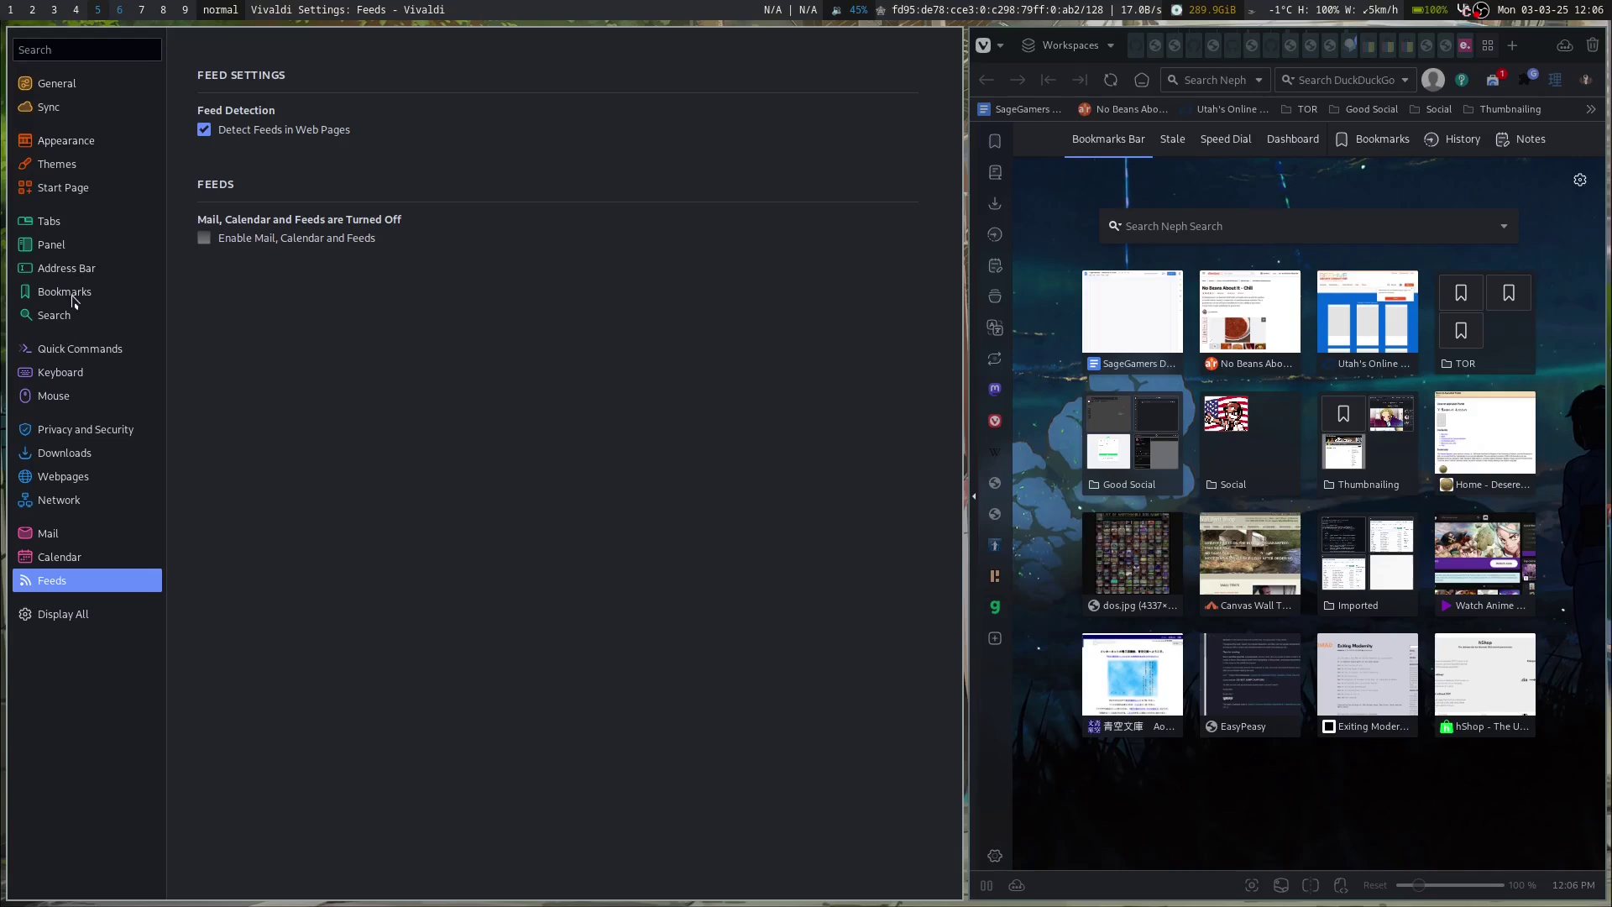
Step: Examine the keyboard shortcut, mouse gesture and quick command settings, including the window shortcuts list
left_click(59, 373)
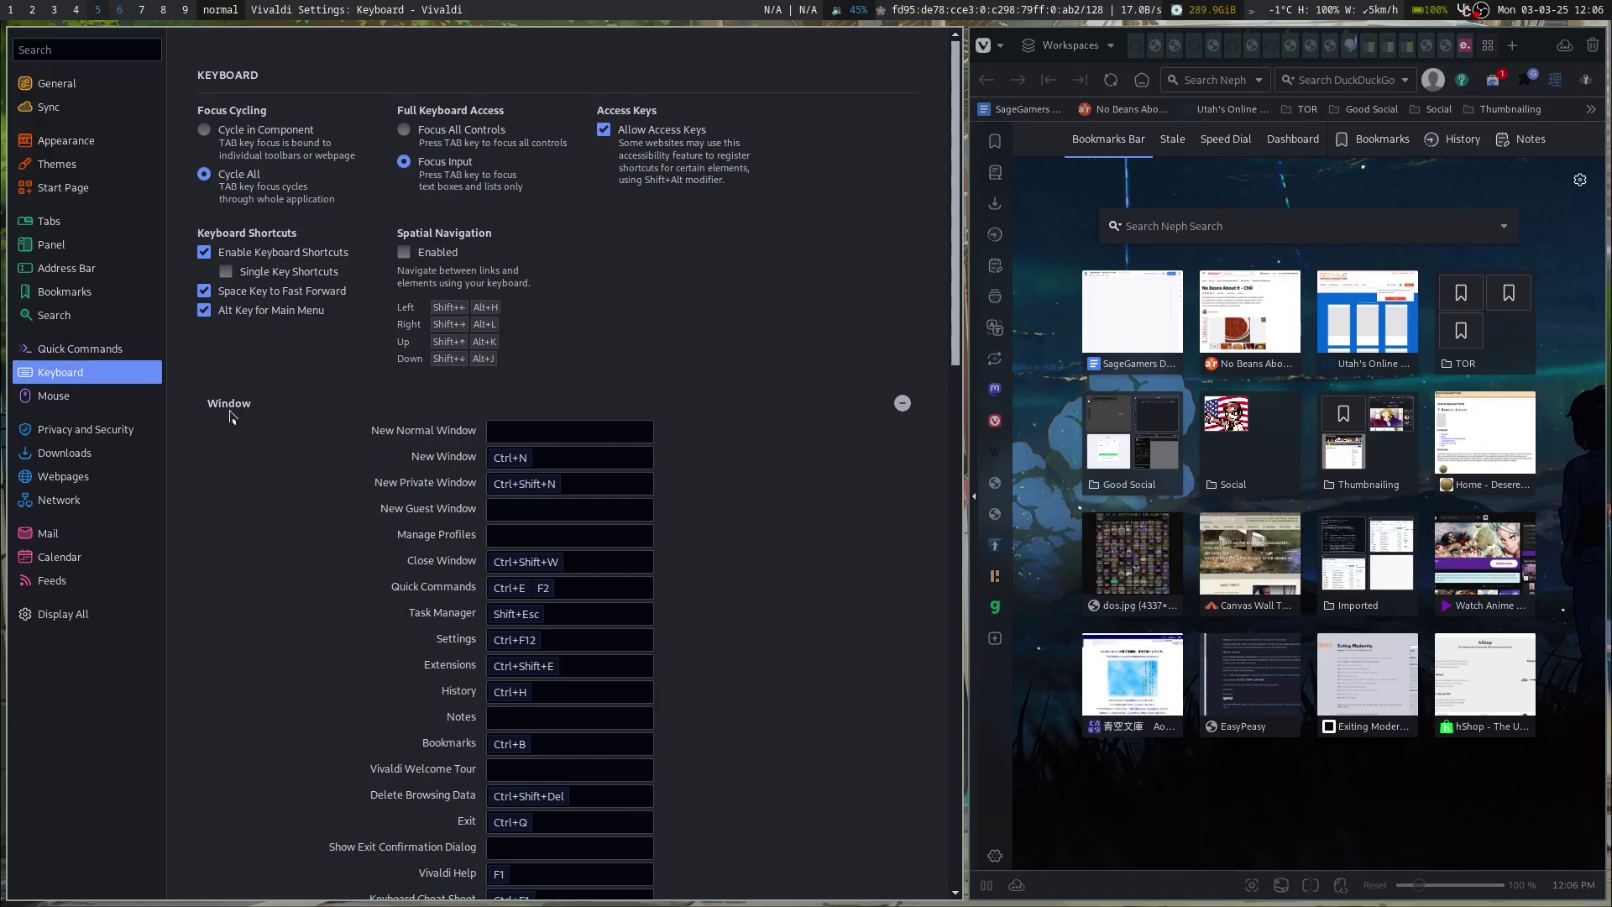
left_click(73, 398)
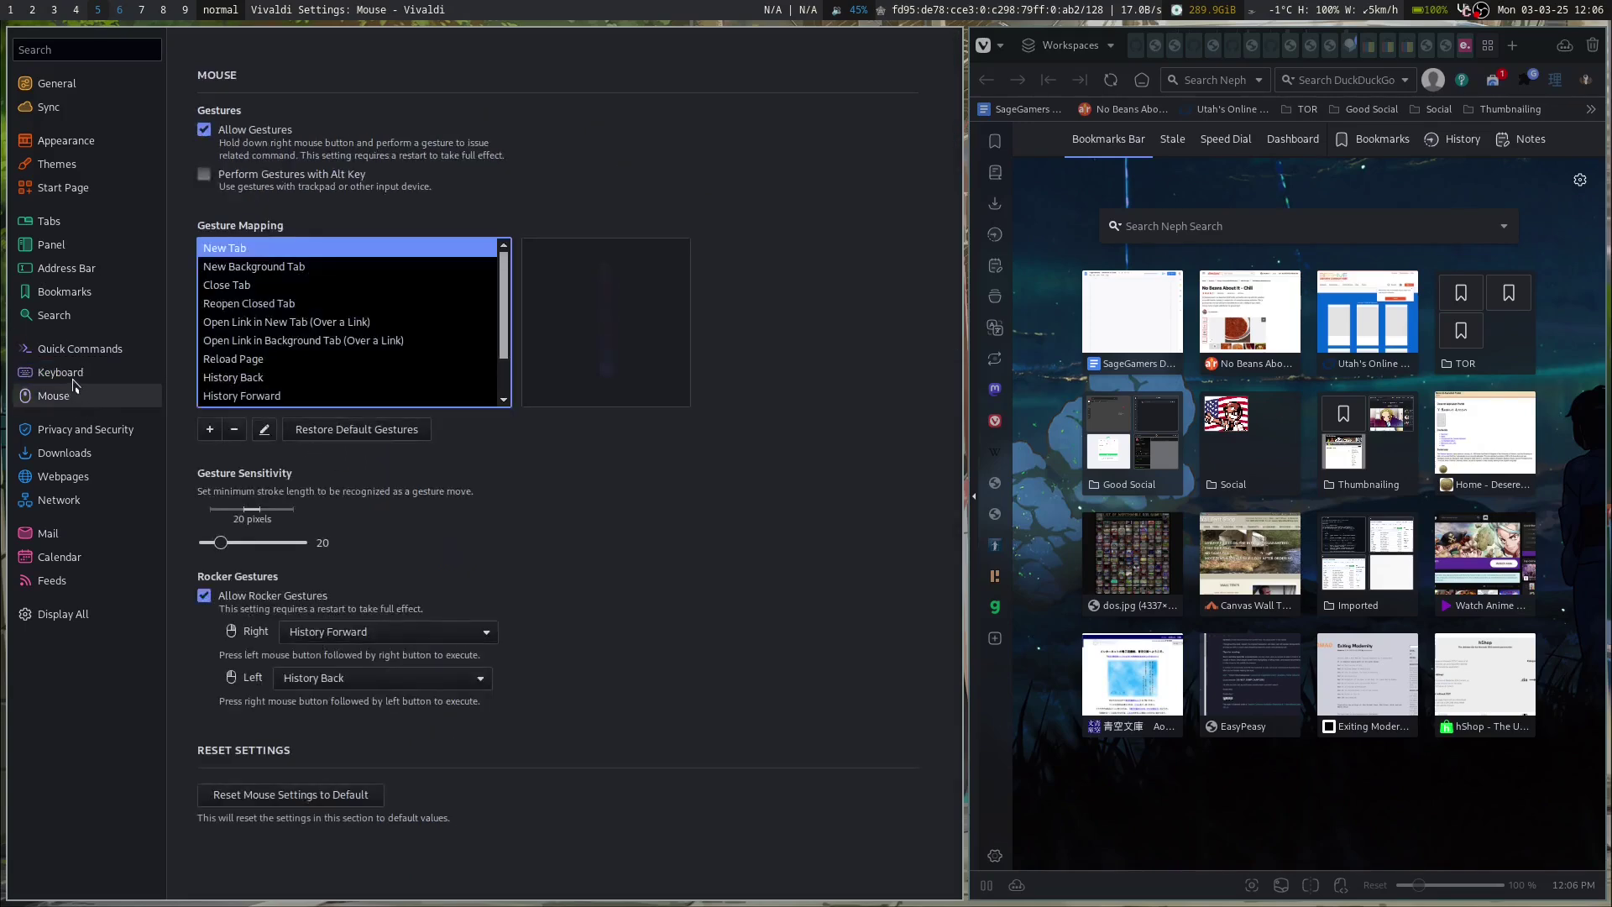
left_click(67, 372)
left_click(84, 349)
left_click(48, 376)
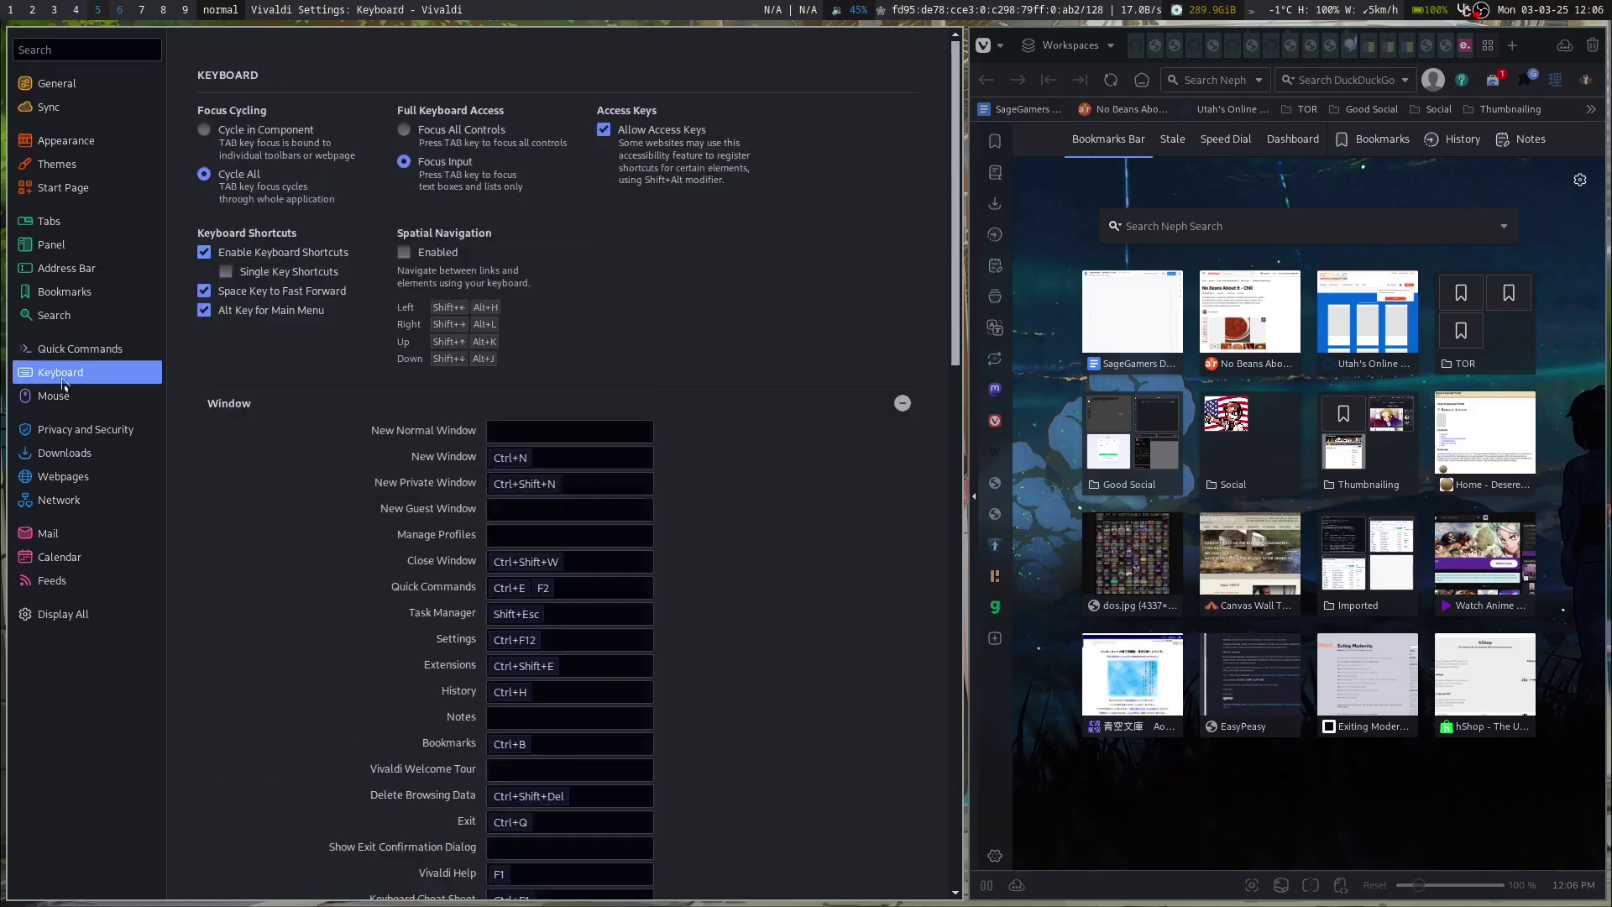
scroll(242, 585, "down", 5)
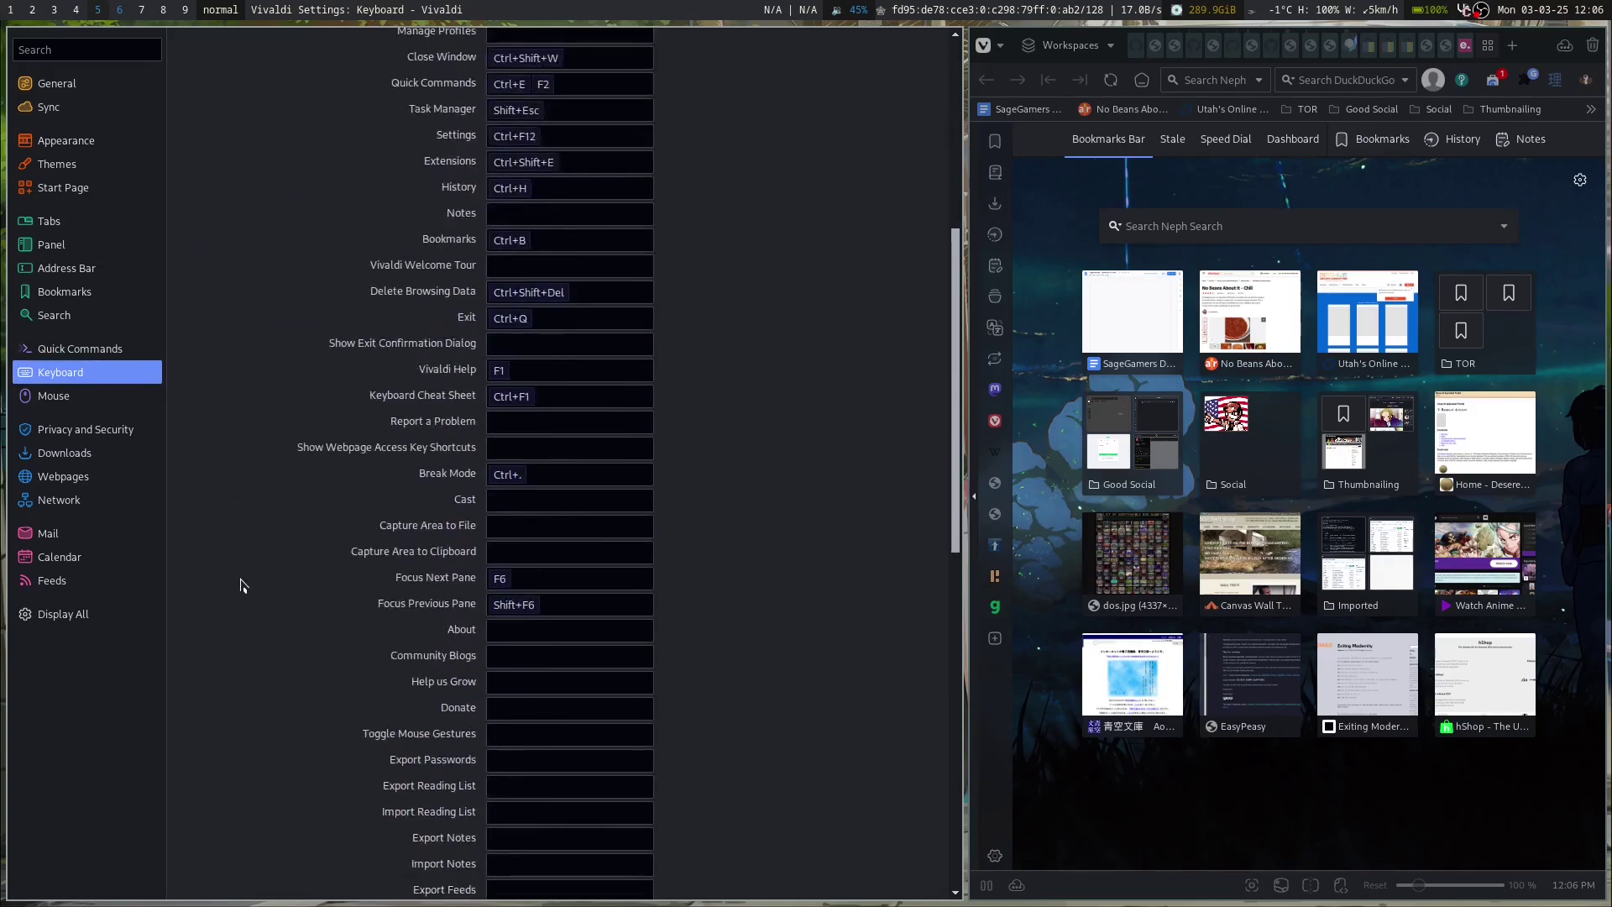
Step: Look through the rest of the window keyboard shortcuts in the keyboard settings
scroll(242, 585, "down", 9)
scroll(242, 585, "up", 6)
scroll(241, 585, "down", 6)
scroll(242, 585, "up", 20)
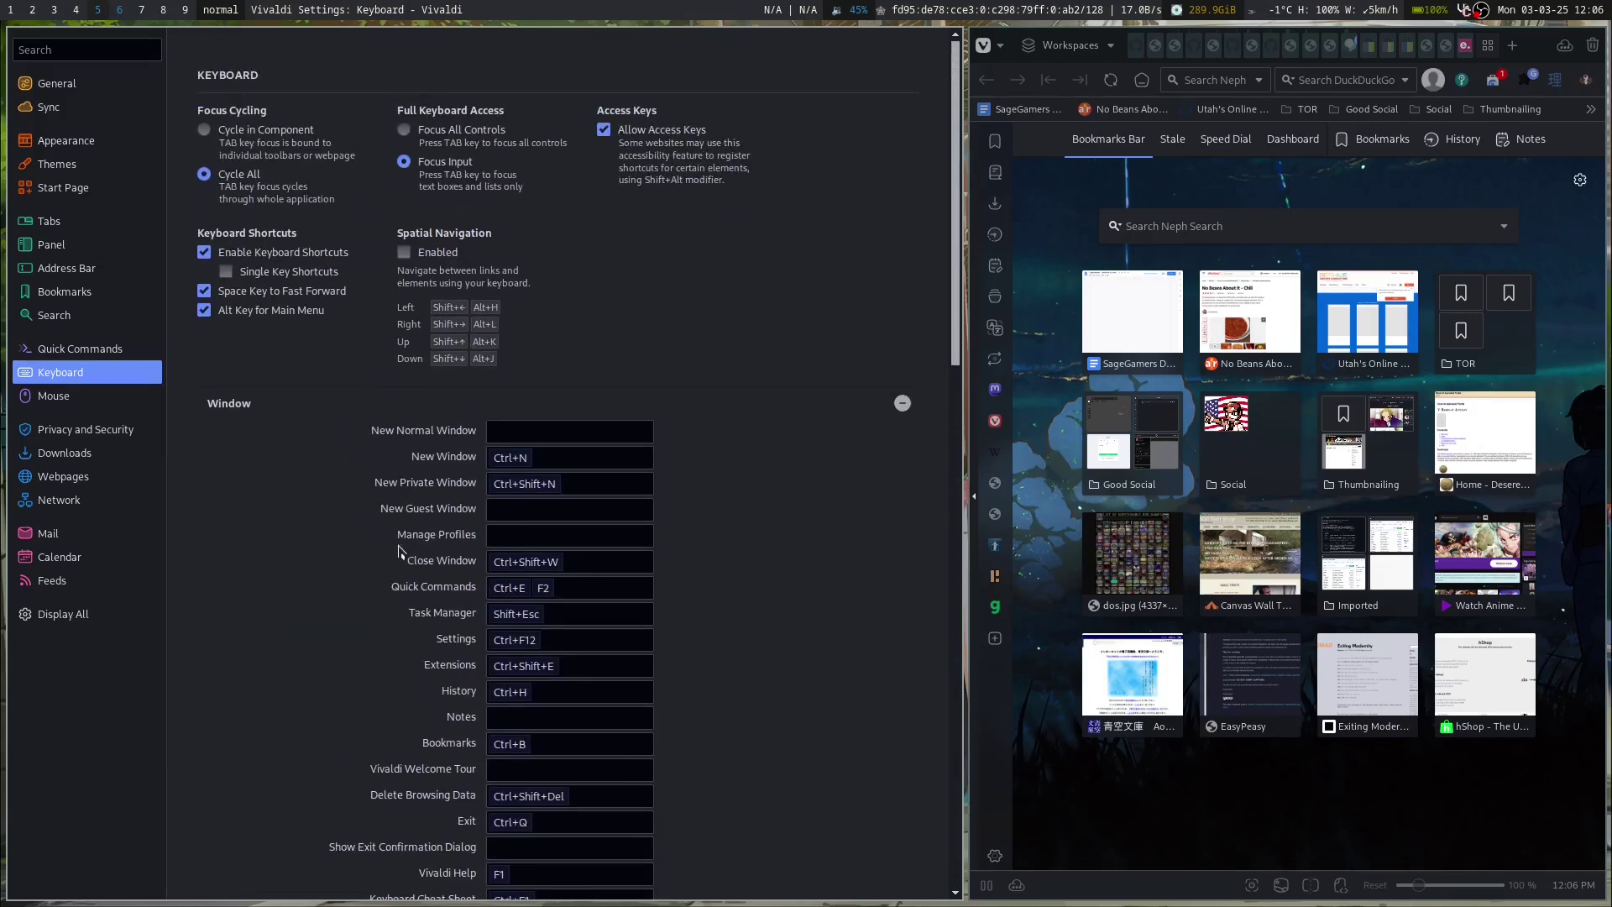
Step: Close the settings window and exit Vivaldi
key("ctrl+w")
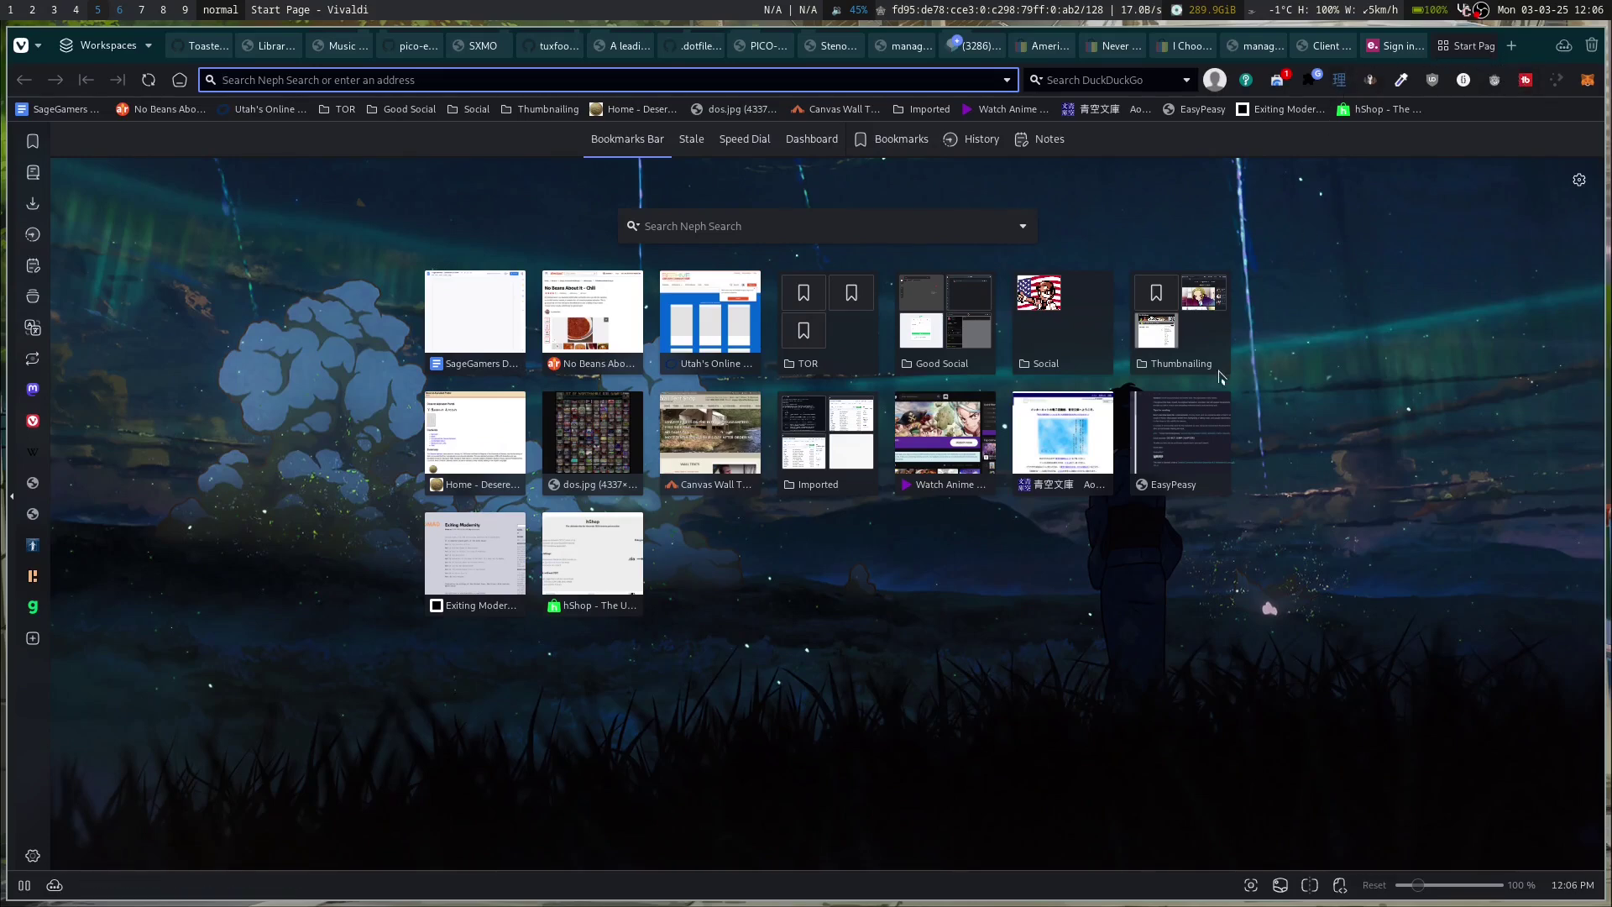
key("ctrl+q")
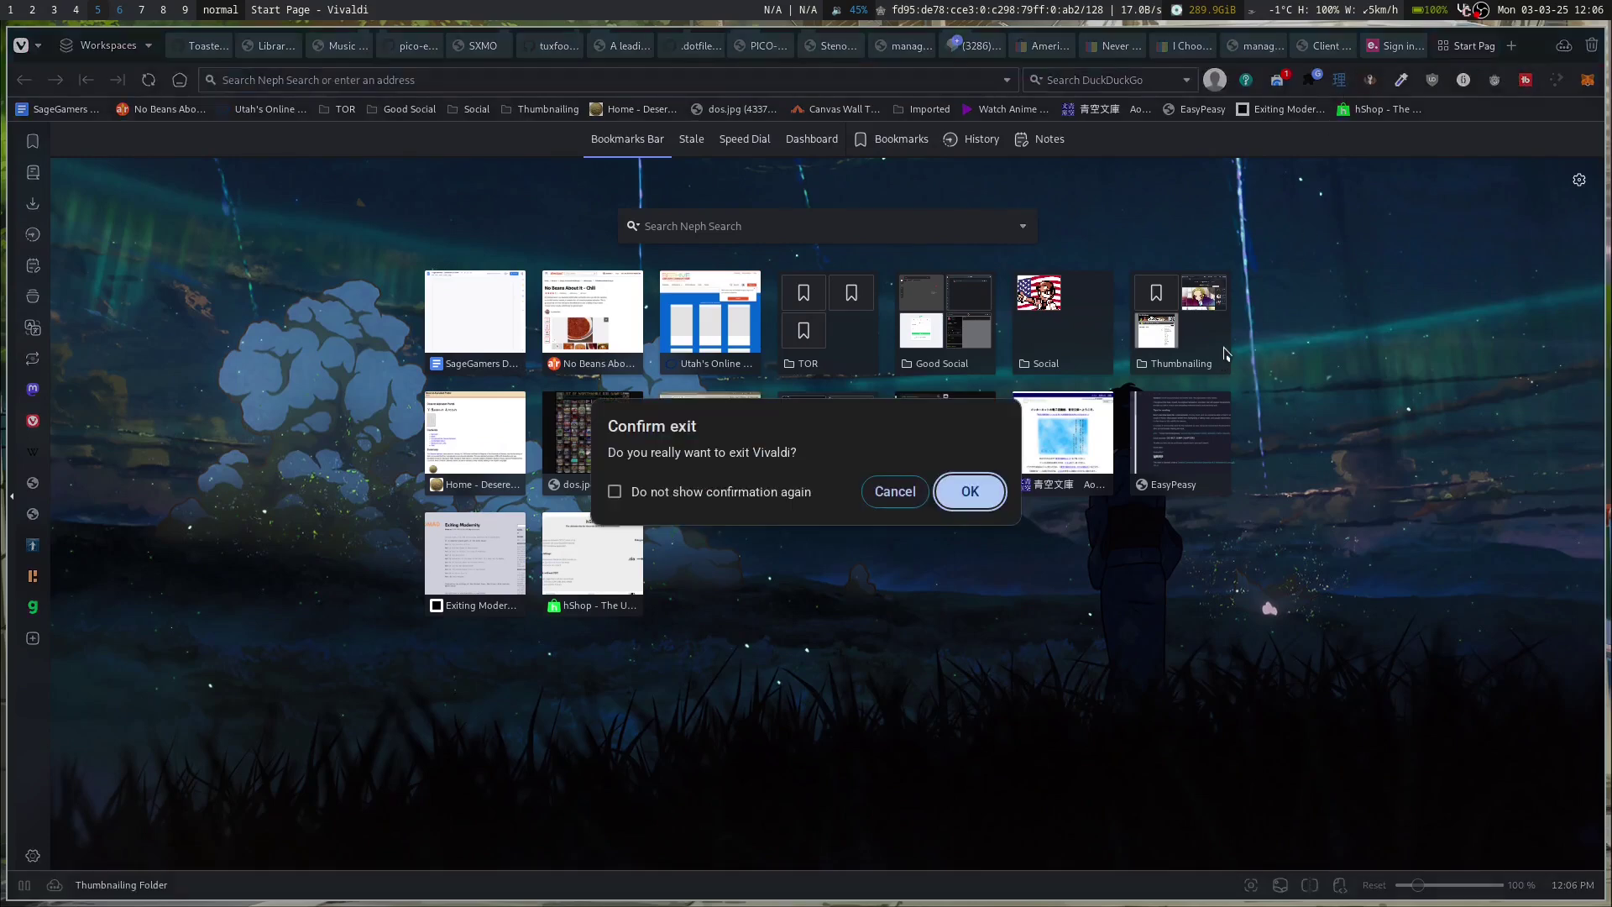
left_click(967, 497)
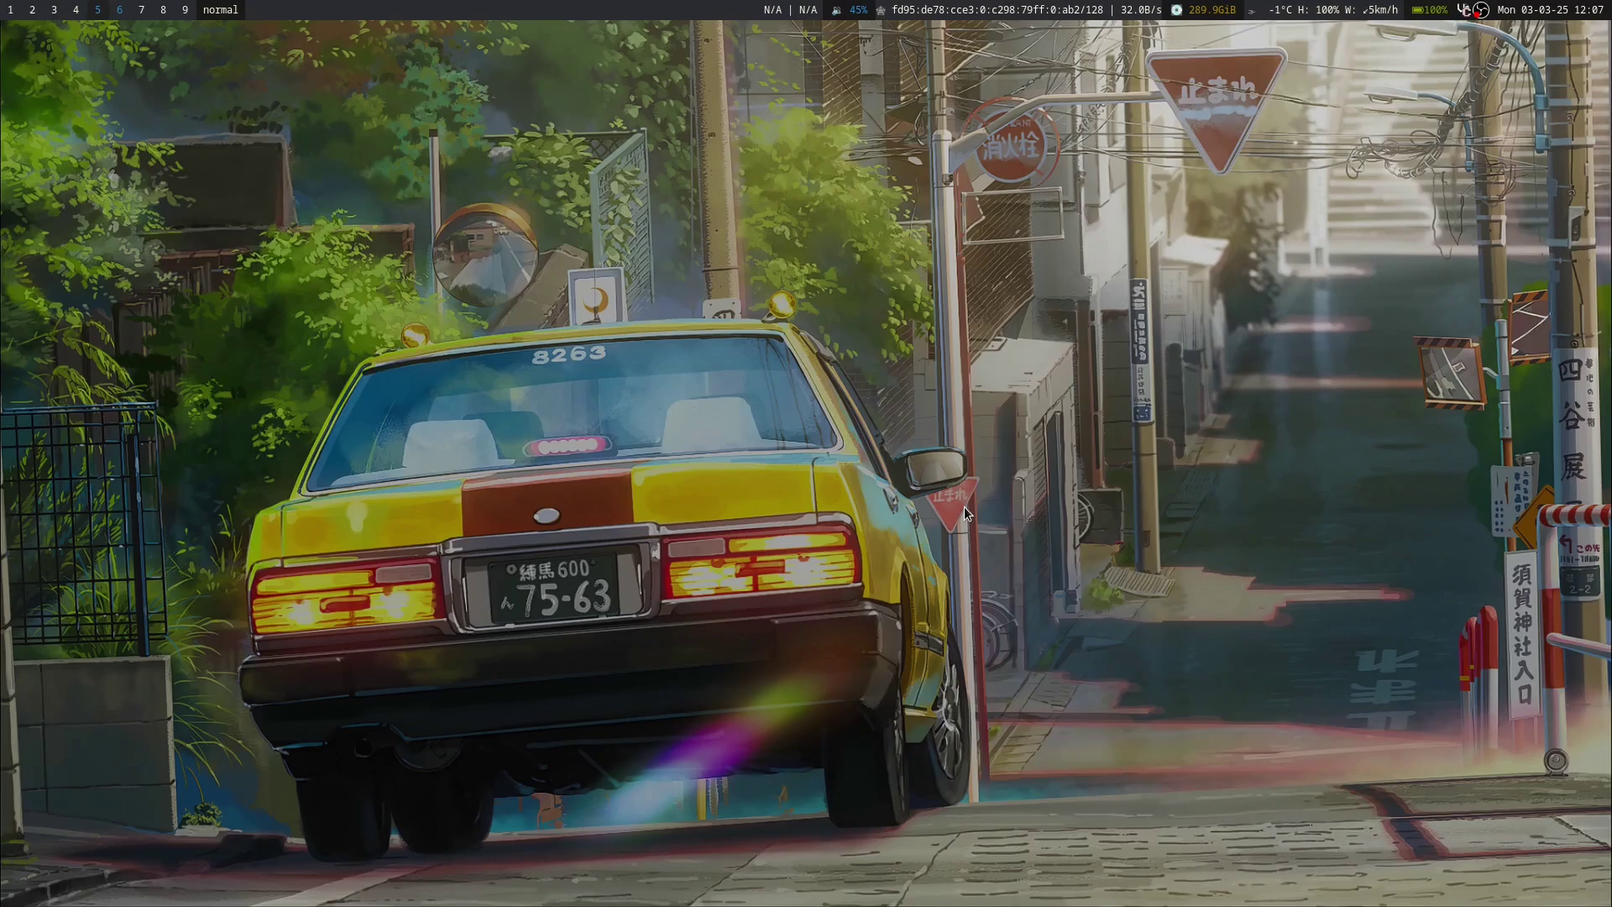
Step: Switch to Pale Moon, open a blank tab and close the Firefox terms of use article
key("super+6")
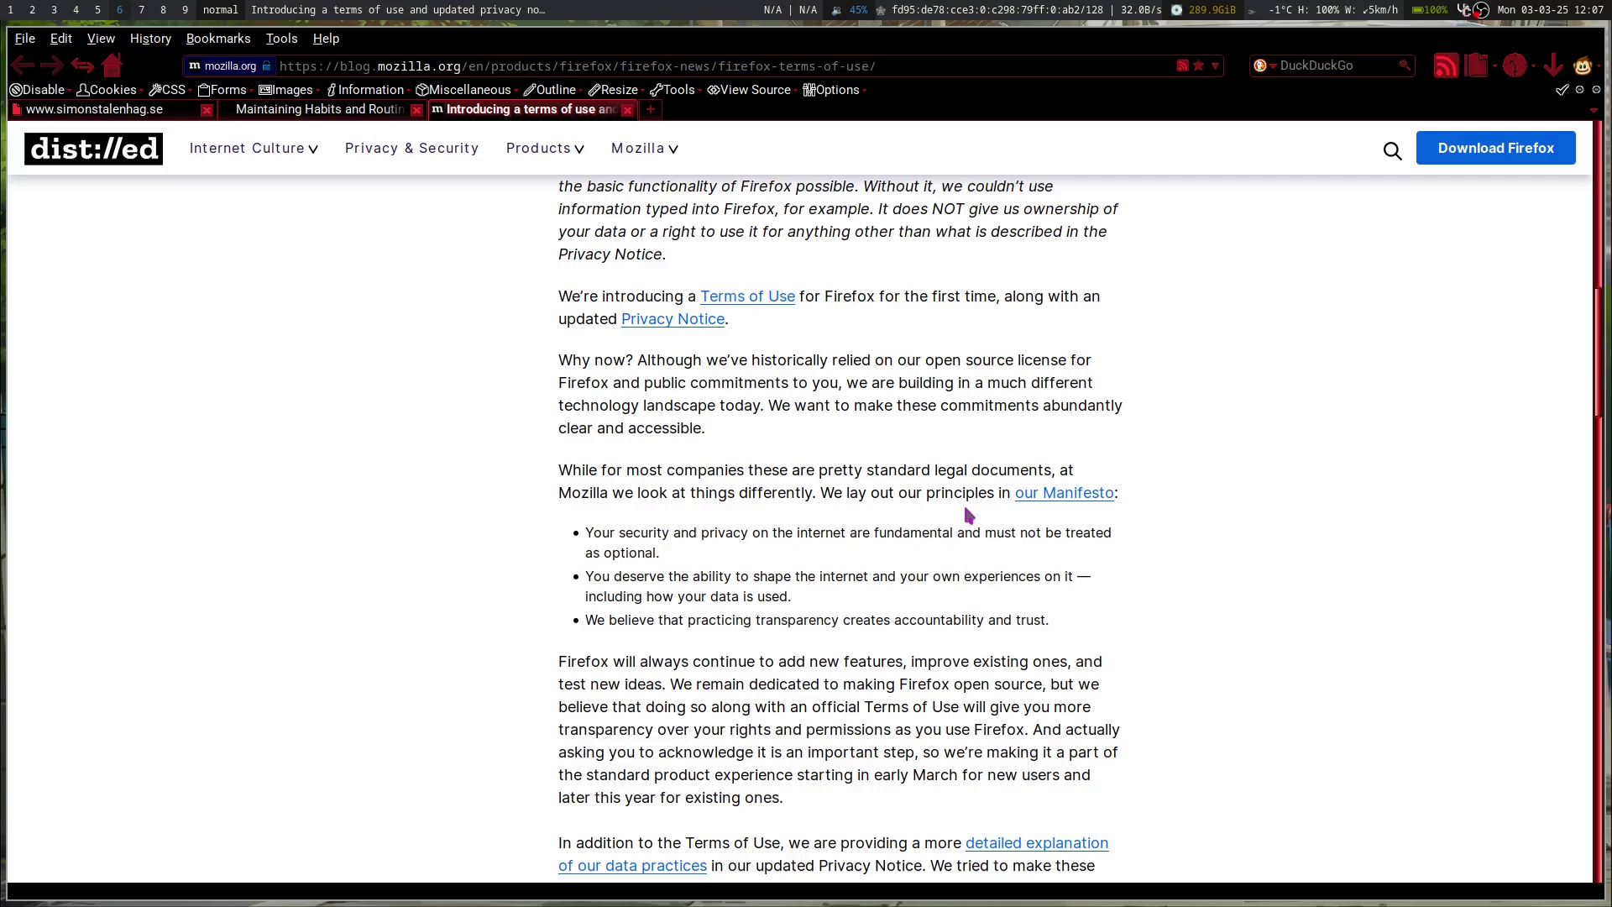
left_click(650, 109)
left_click(627, 110)
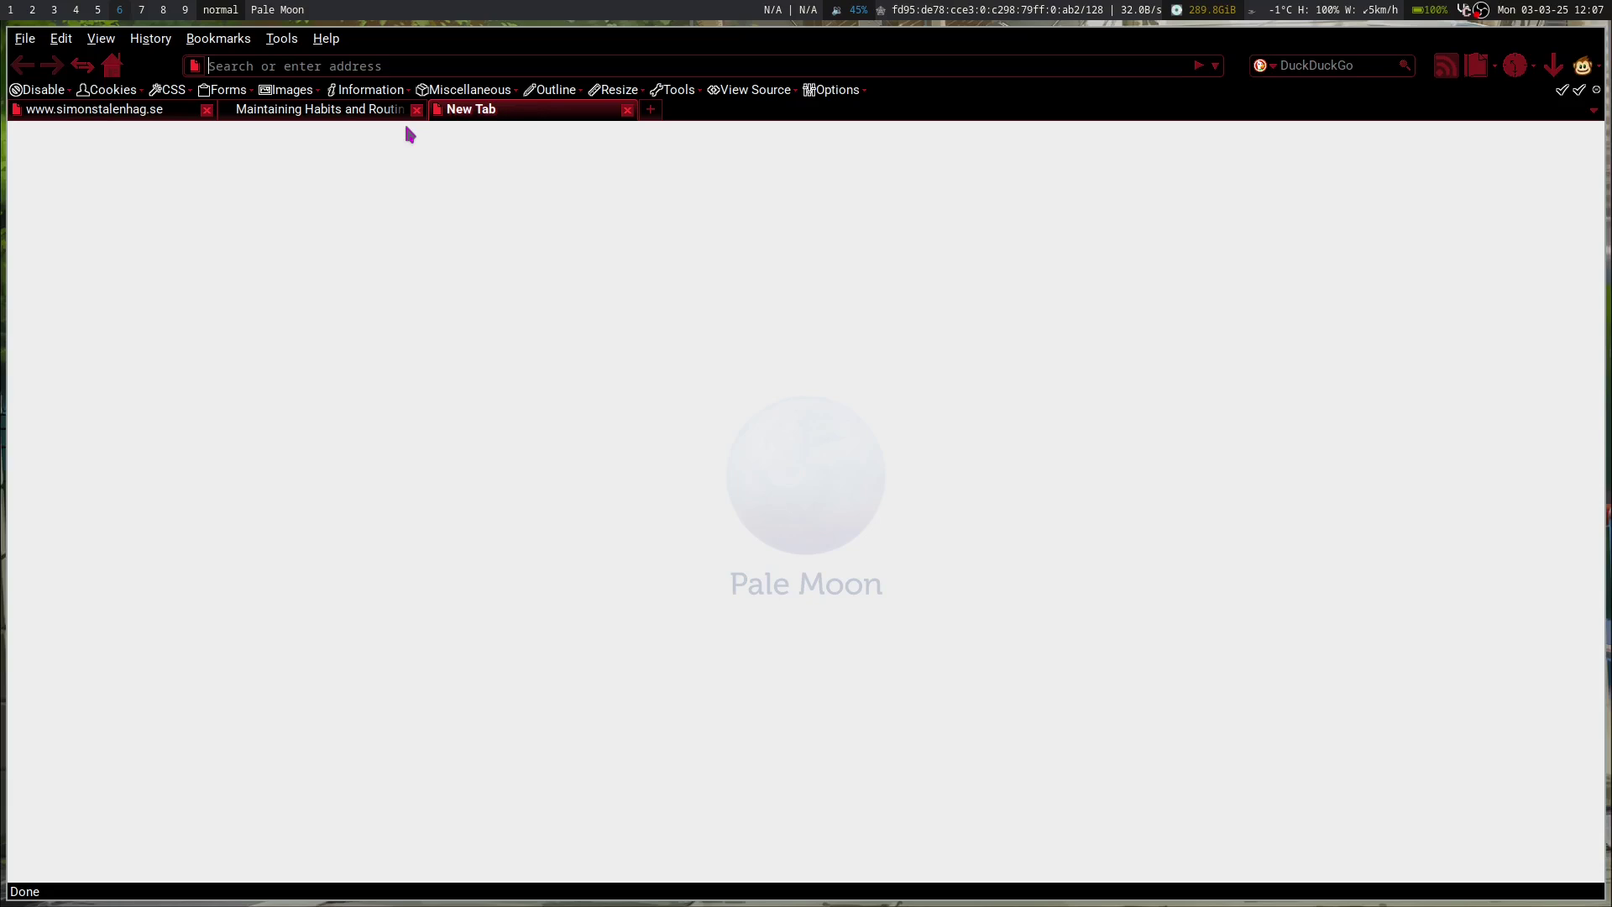
left_click(94, 109)
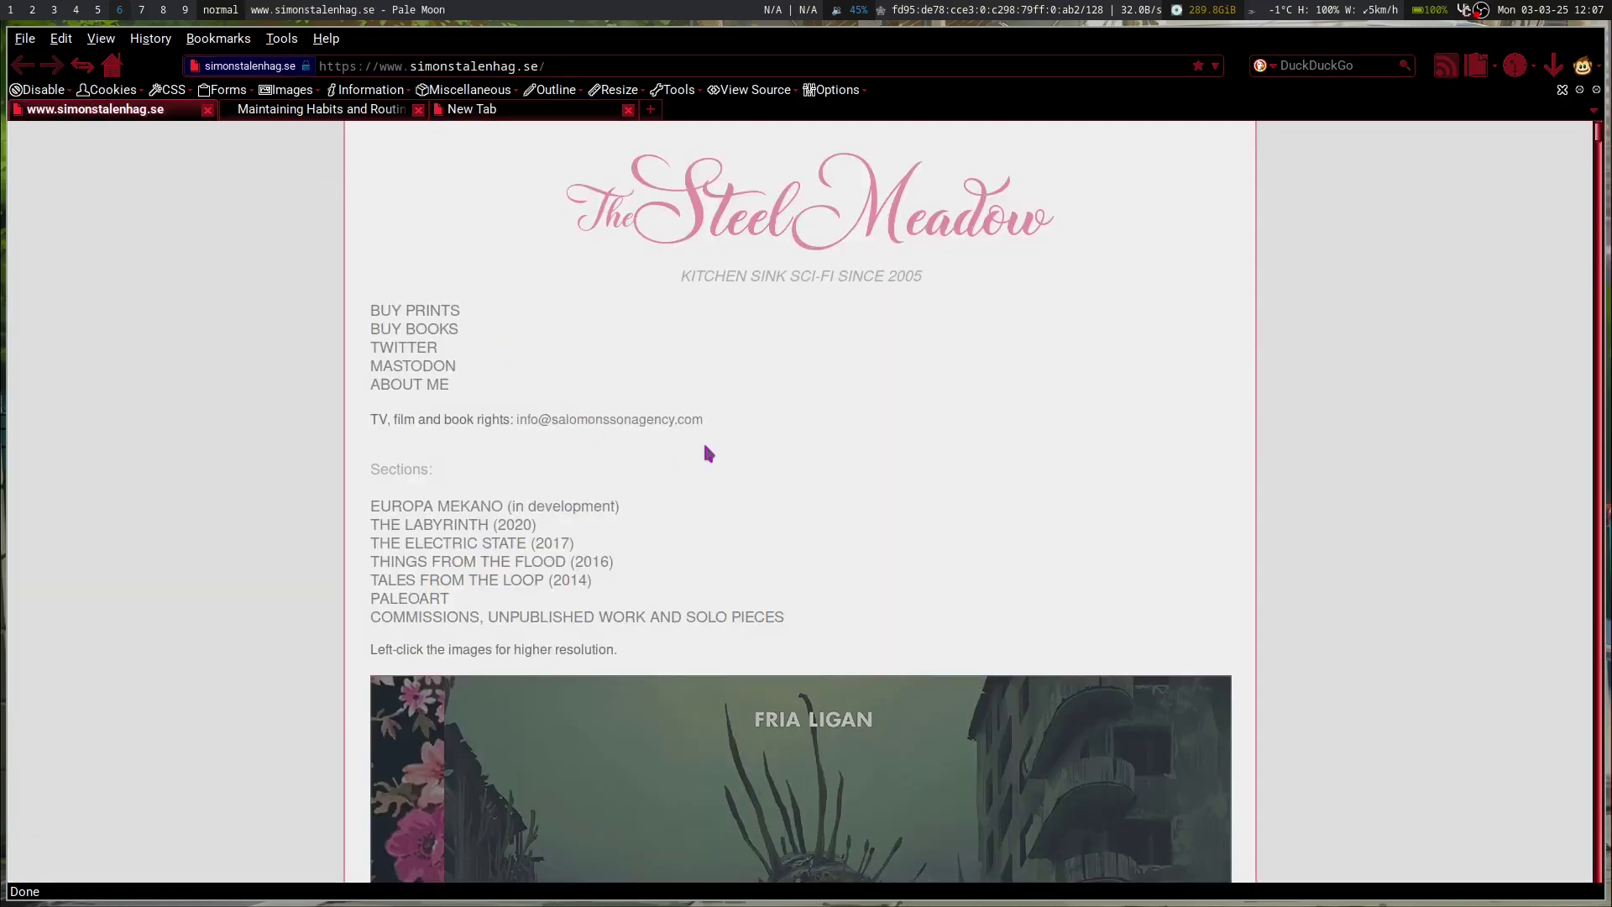
scroll(705, 452, "down", 5)
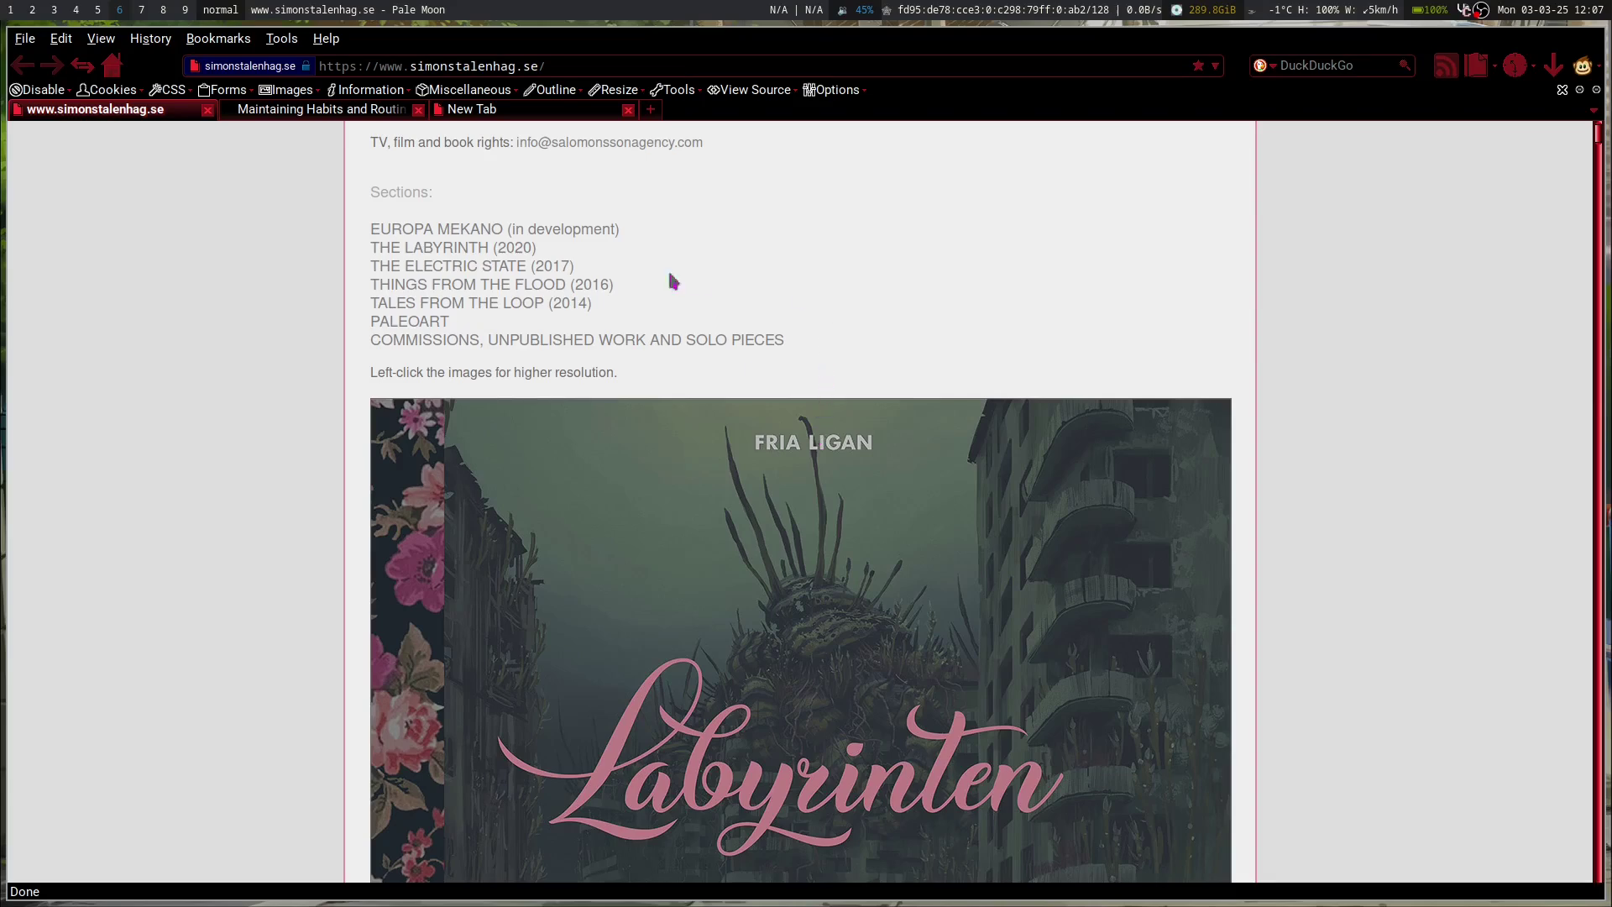
scroll(603, 299, "up", 3)
left_click(527, 114)
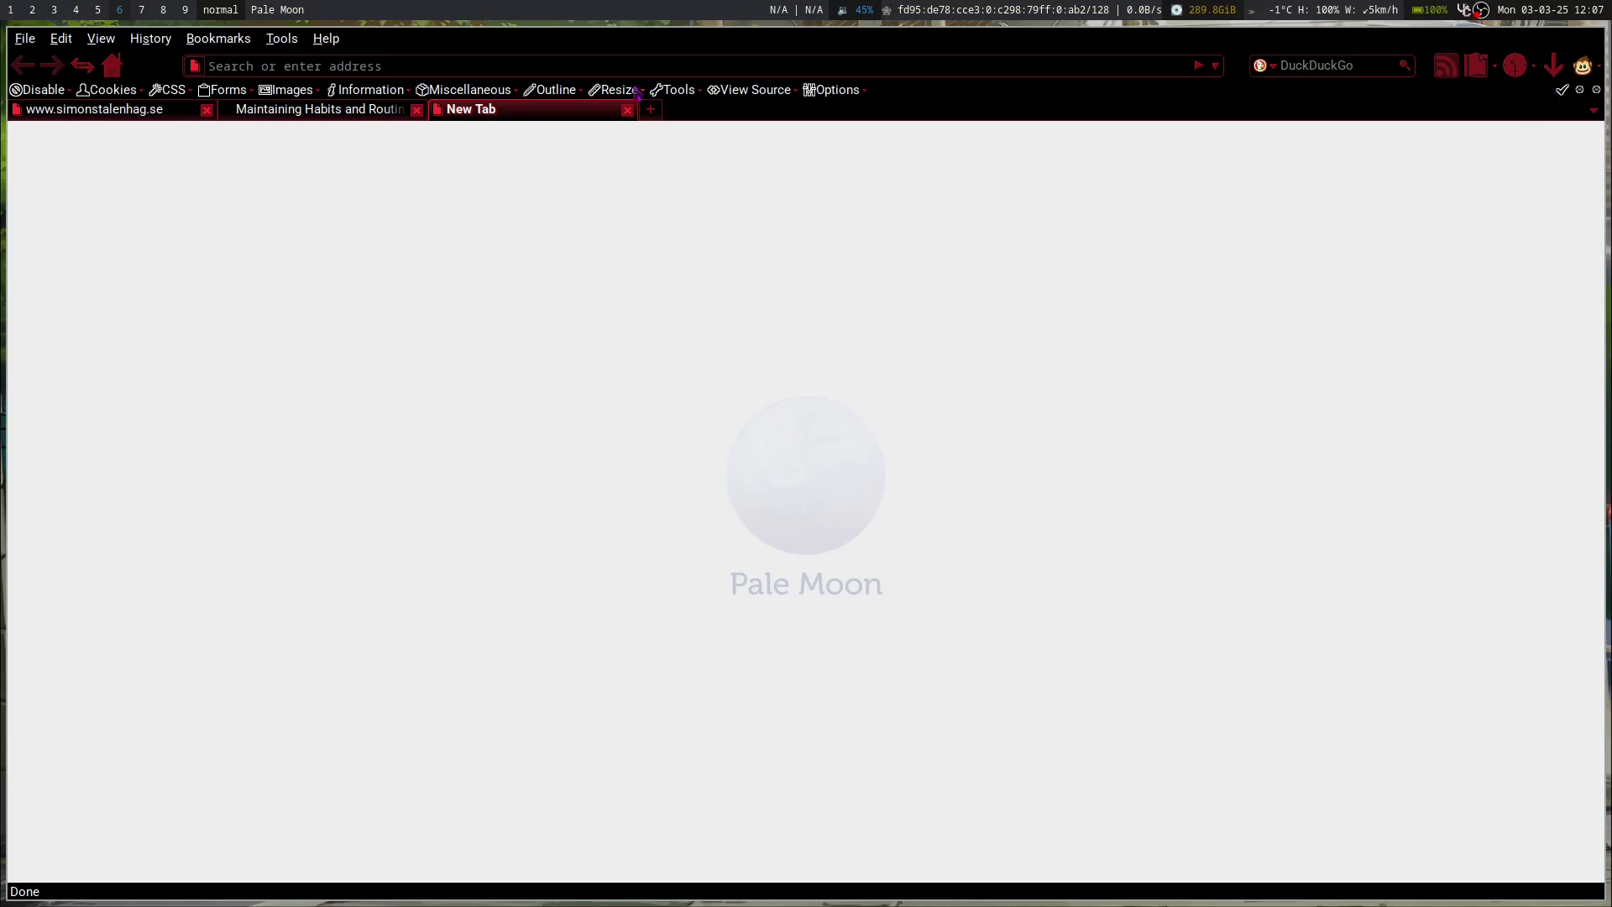
Step: Open the add-ons manager and show the details of the installed uBlock Origin extension
left_click(267, 41)
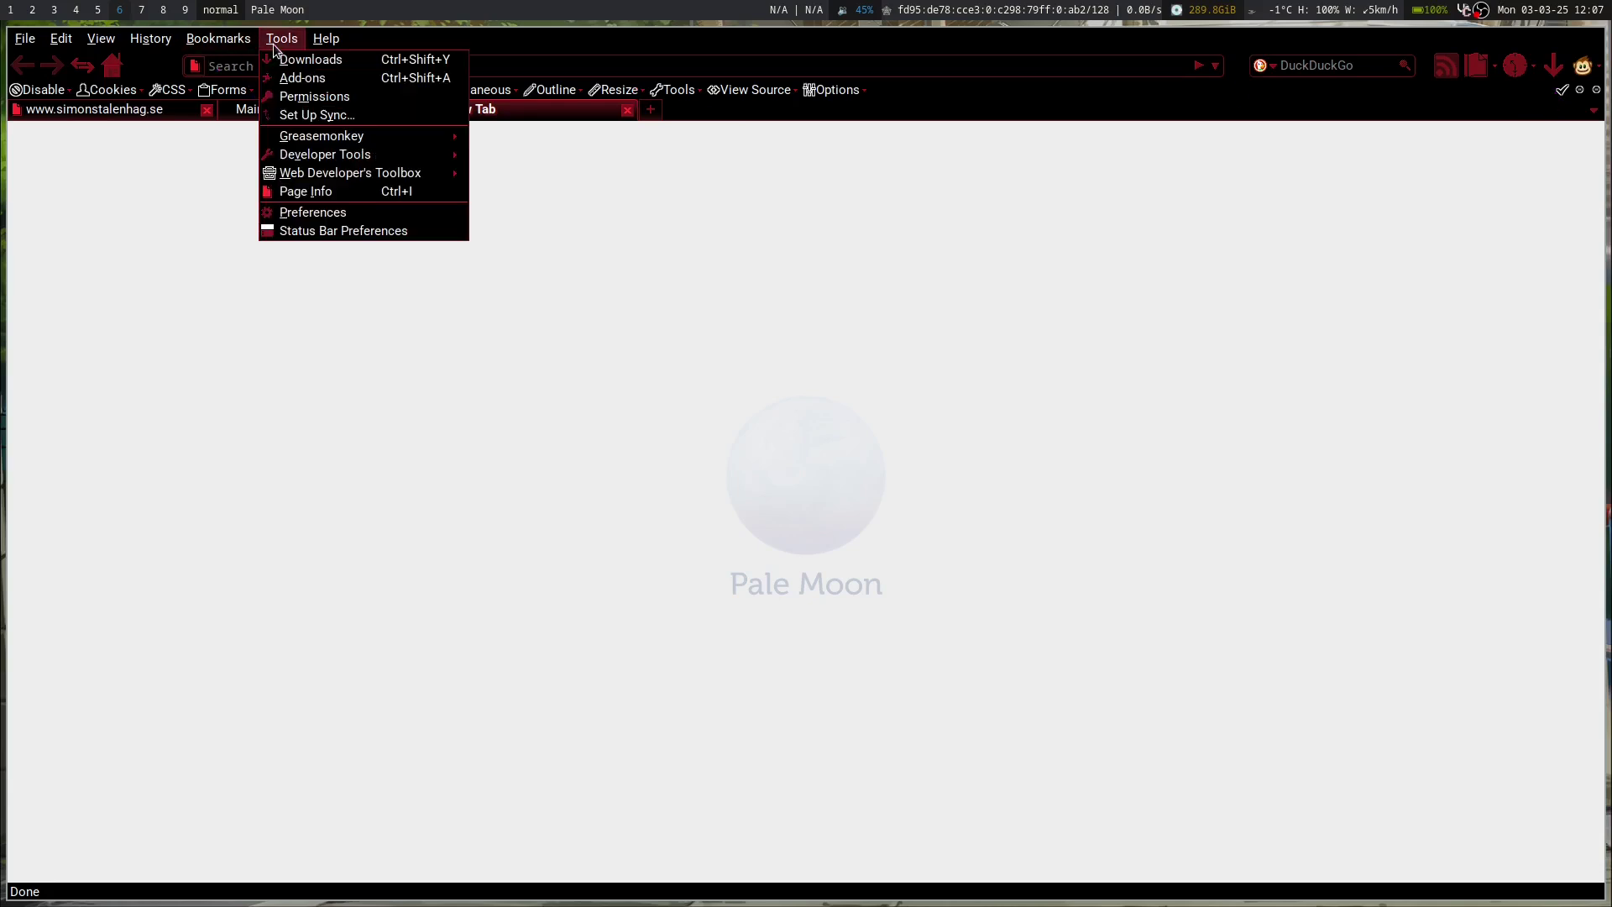
left_click(298, 79)
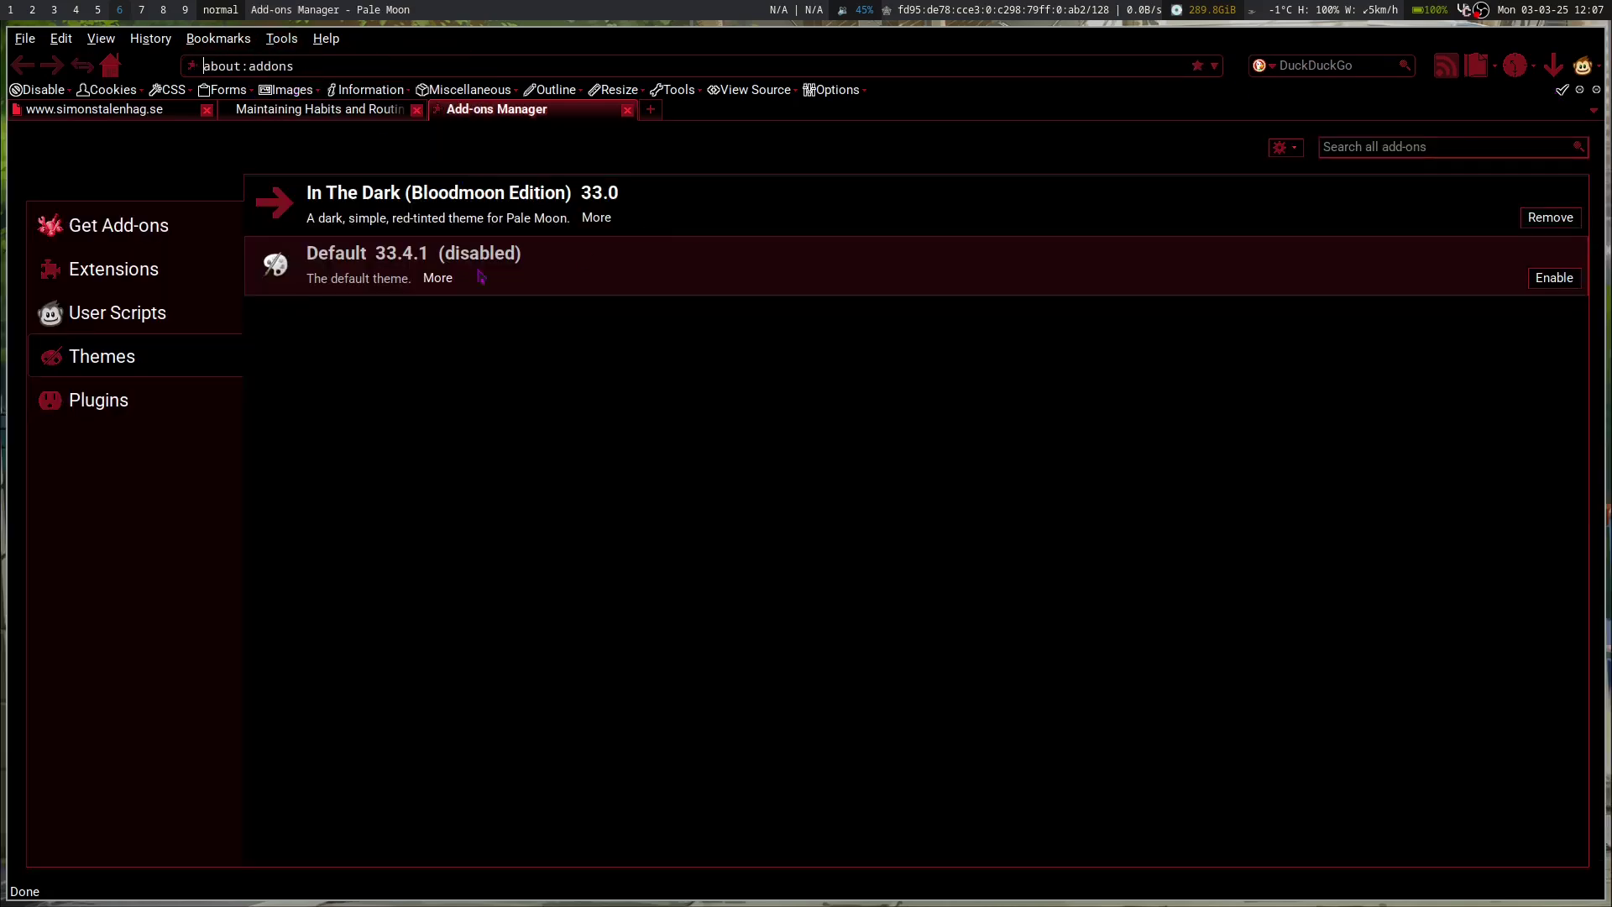
left_click(134, 269)
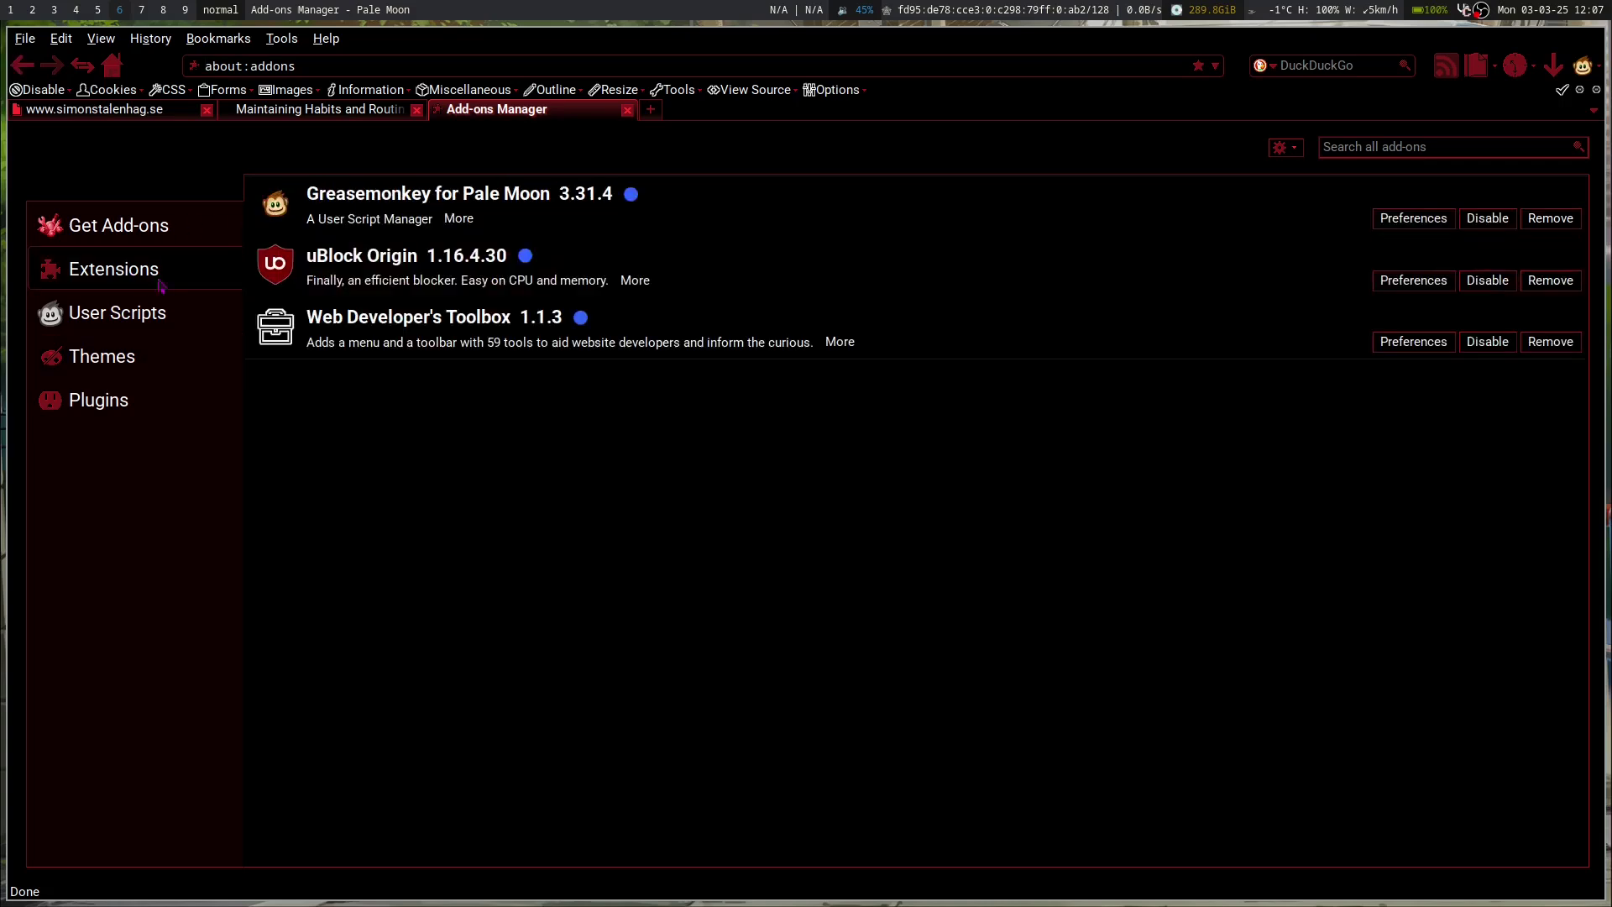
left_click(378, 262)
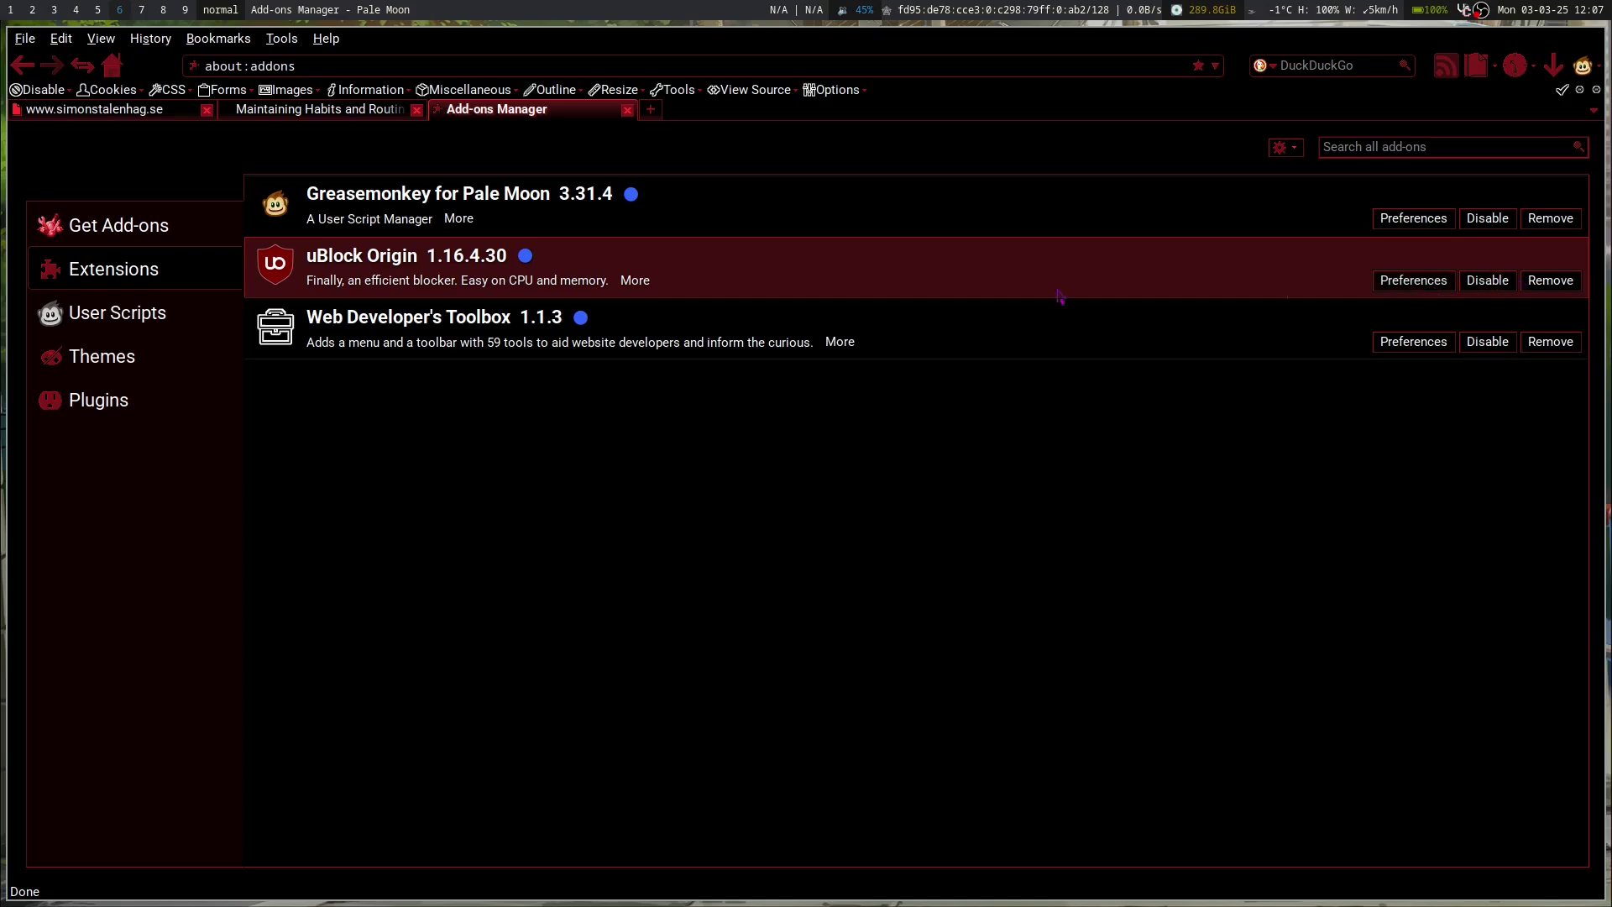
left_click(643, 287)
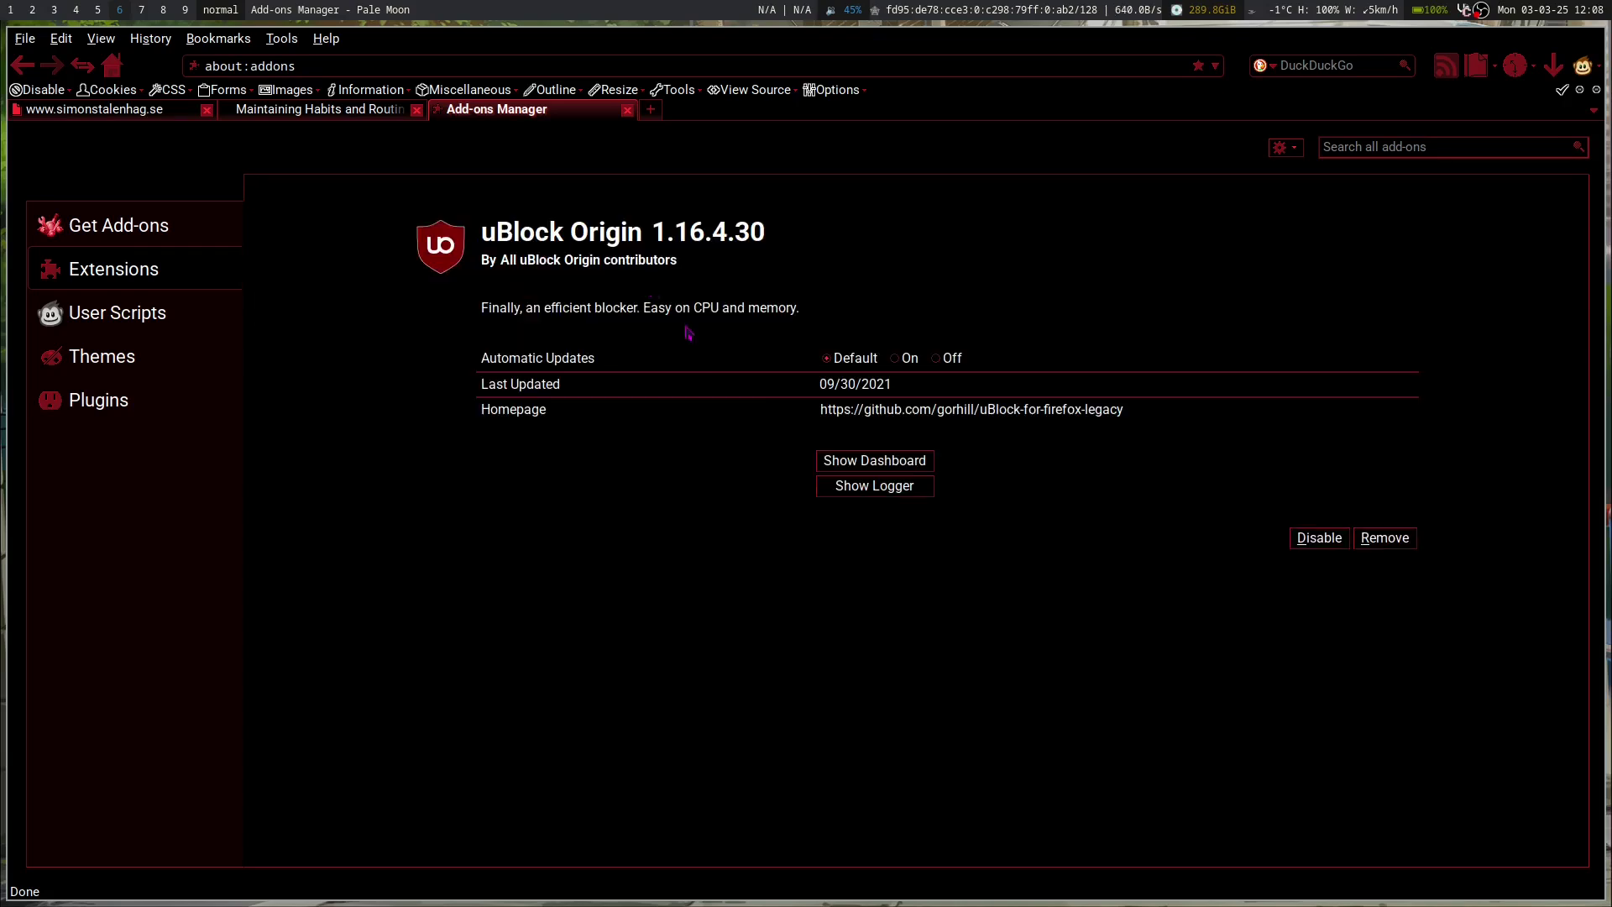
Step: Open uBlock Origin's homepage and examine the uBlock-for-firefox-legacy repository's file dates, releases and README
left_click(947, 412)
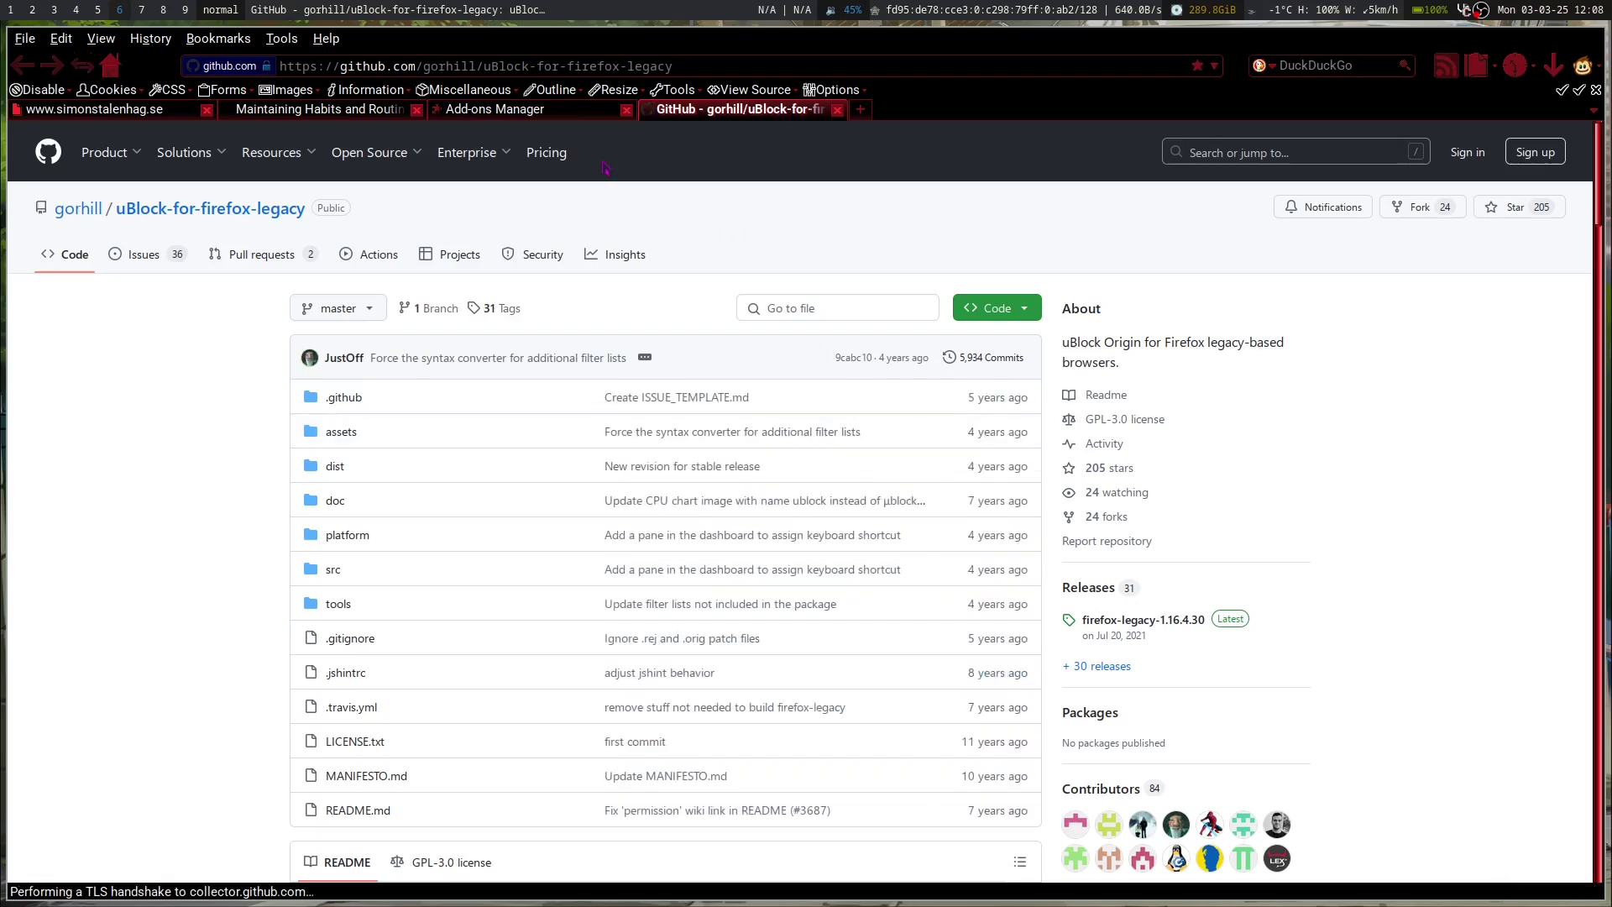
left_click(537, 117)
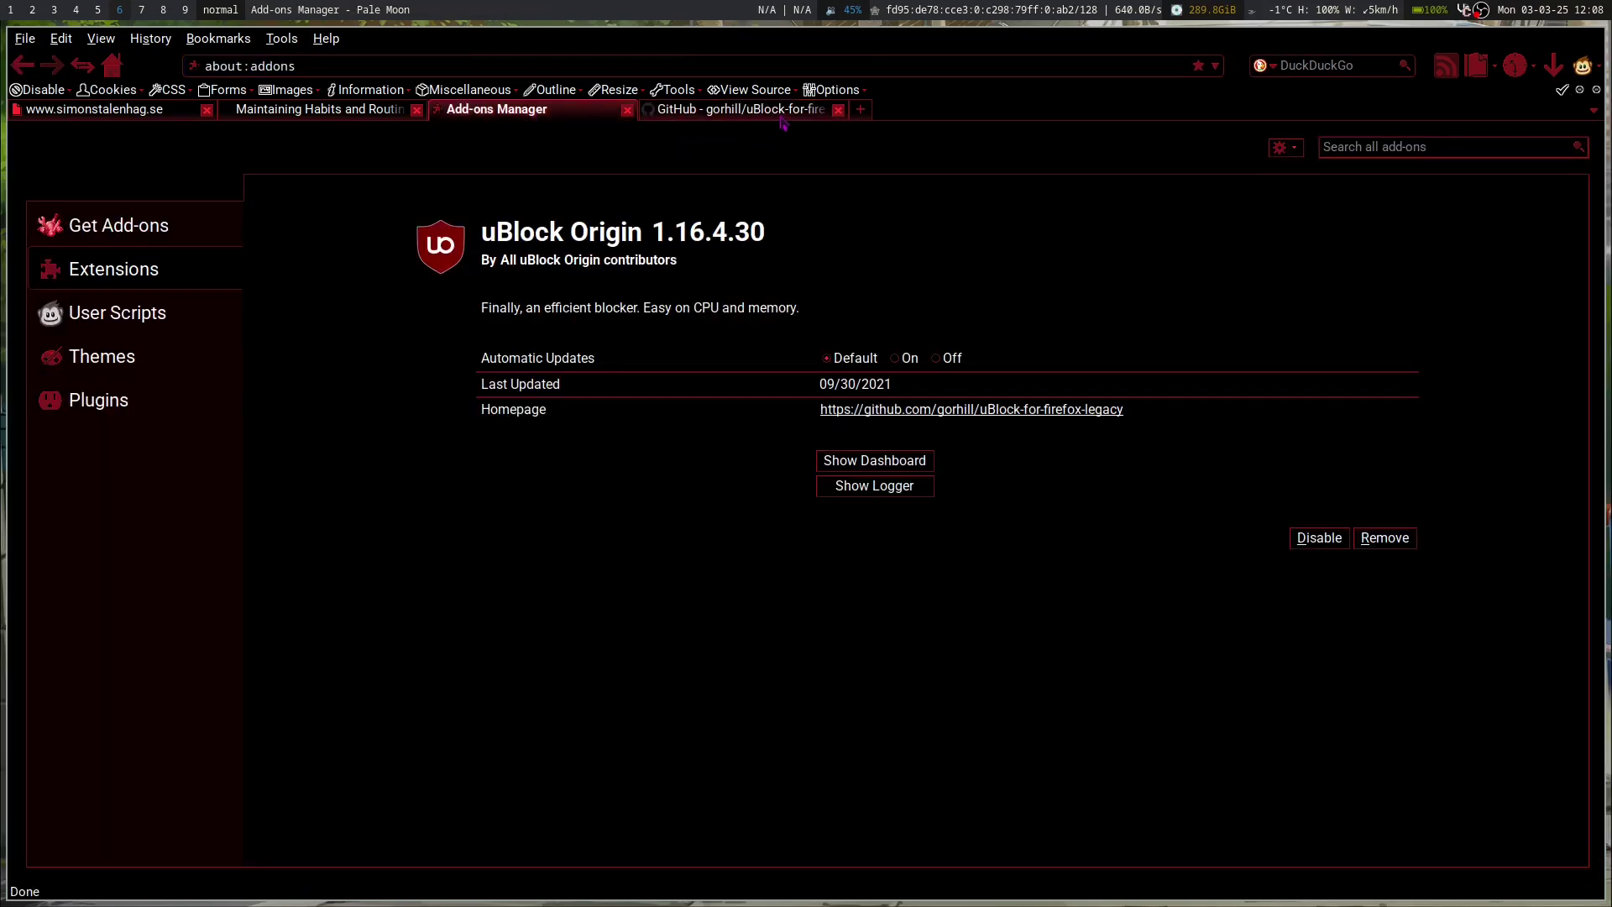
left_click(742, 117)
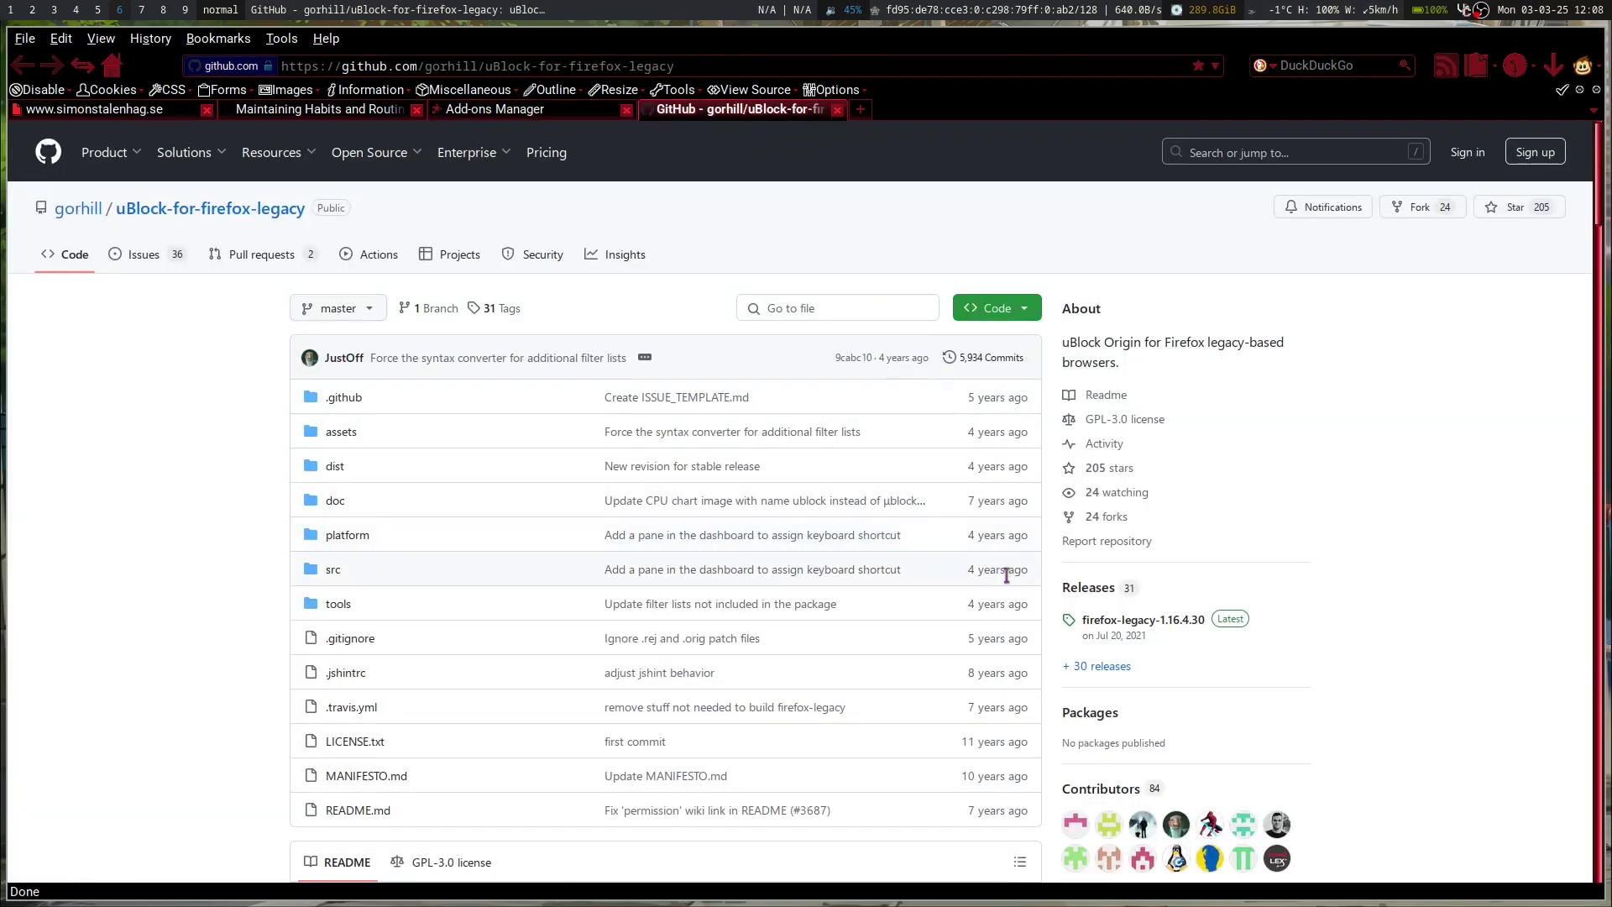
scroll(1157, 623, "down", 10)
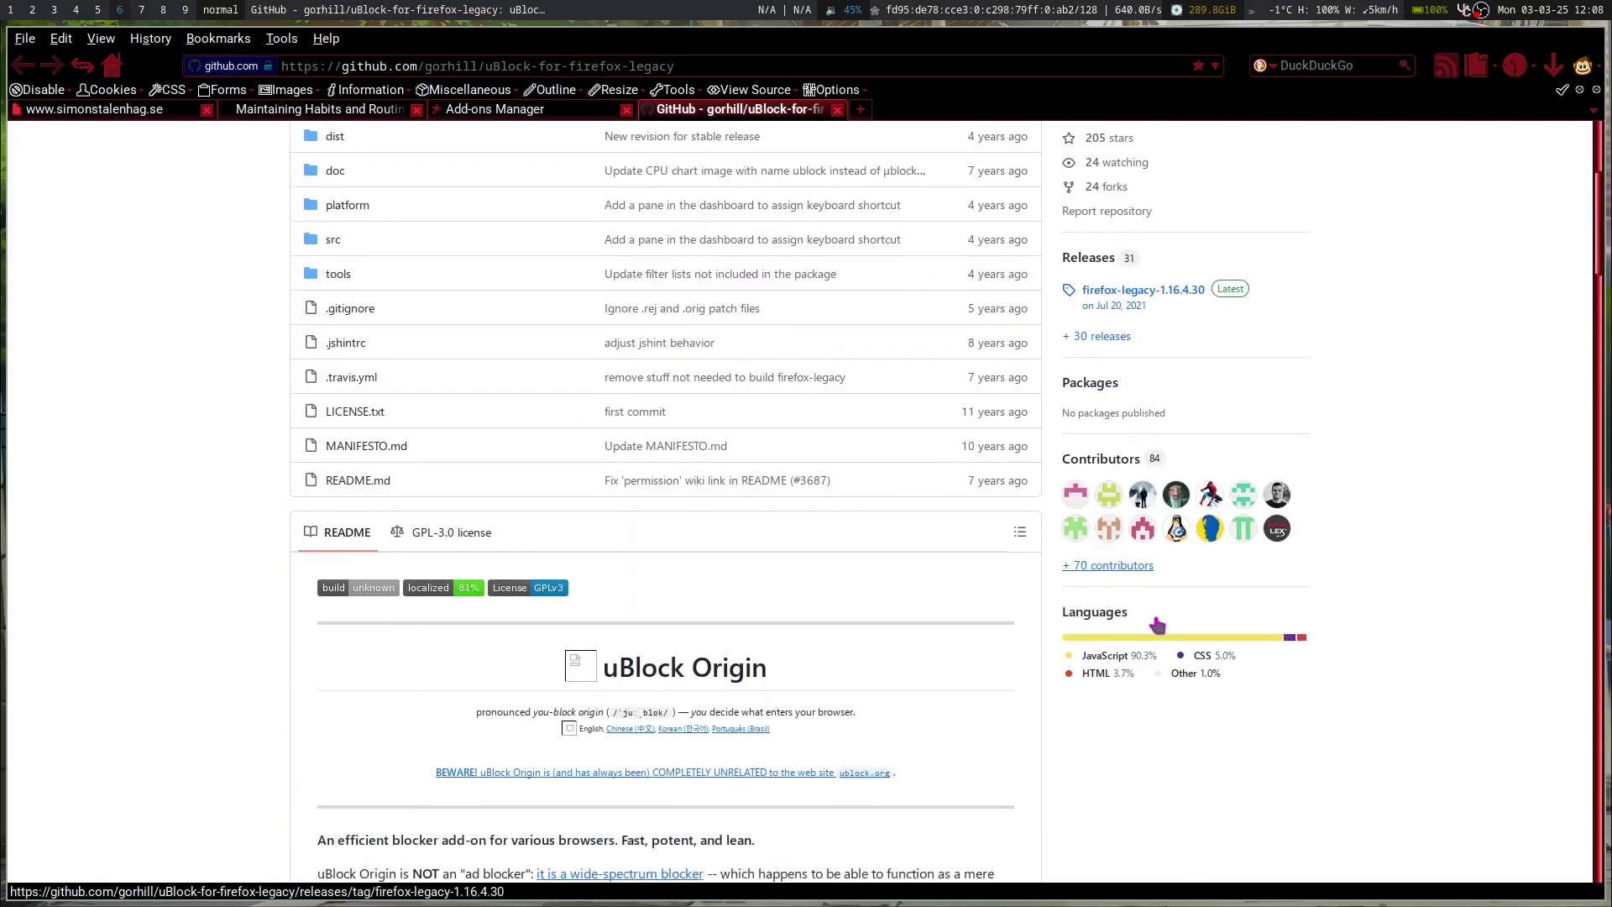
scroll(1156, 623, "down", 5)
scroll(1156, 623, "up", 15)
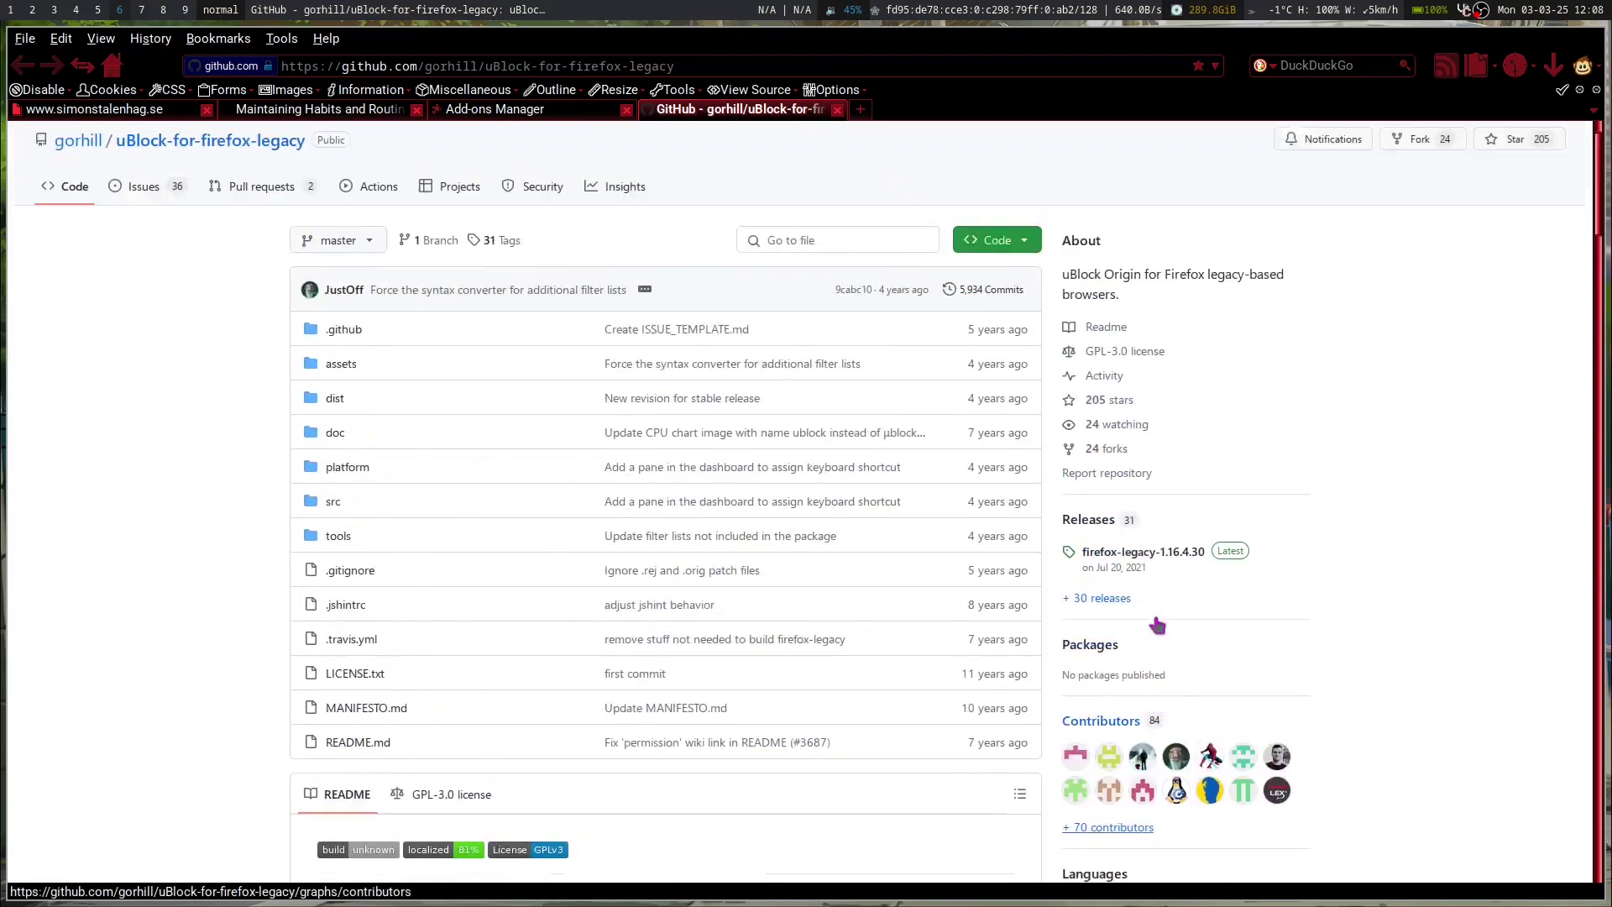
scroll(1157, 623, "down", 10)
scroll(1158, 624, "down", 15)
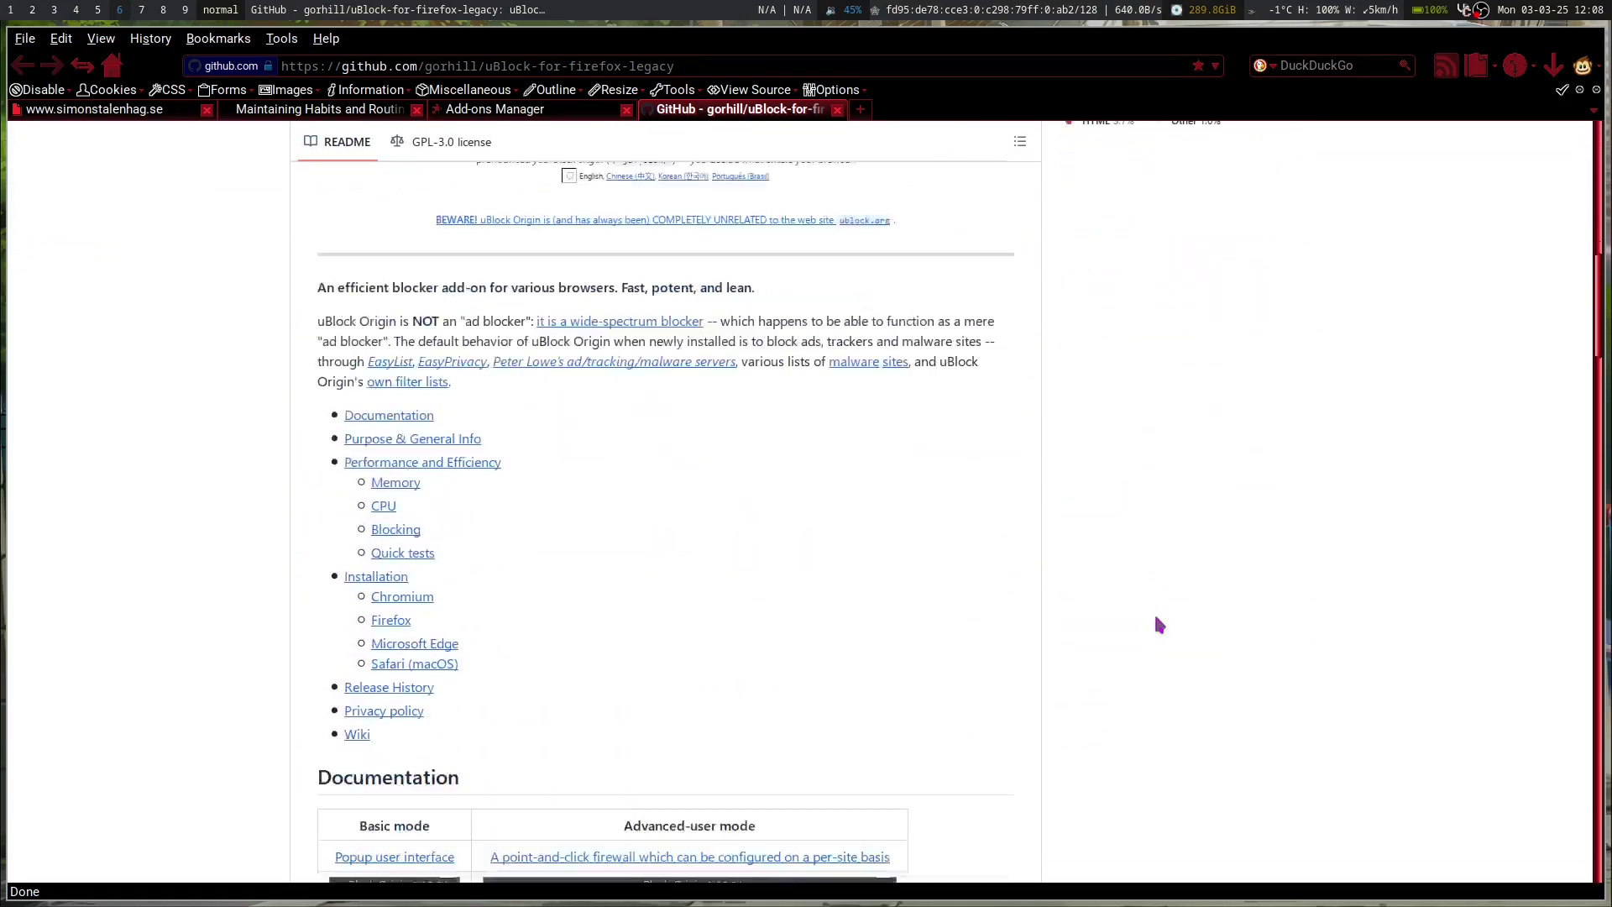
scroll(1158, 625, "up", 20)
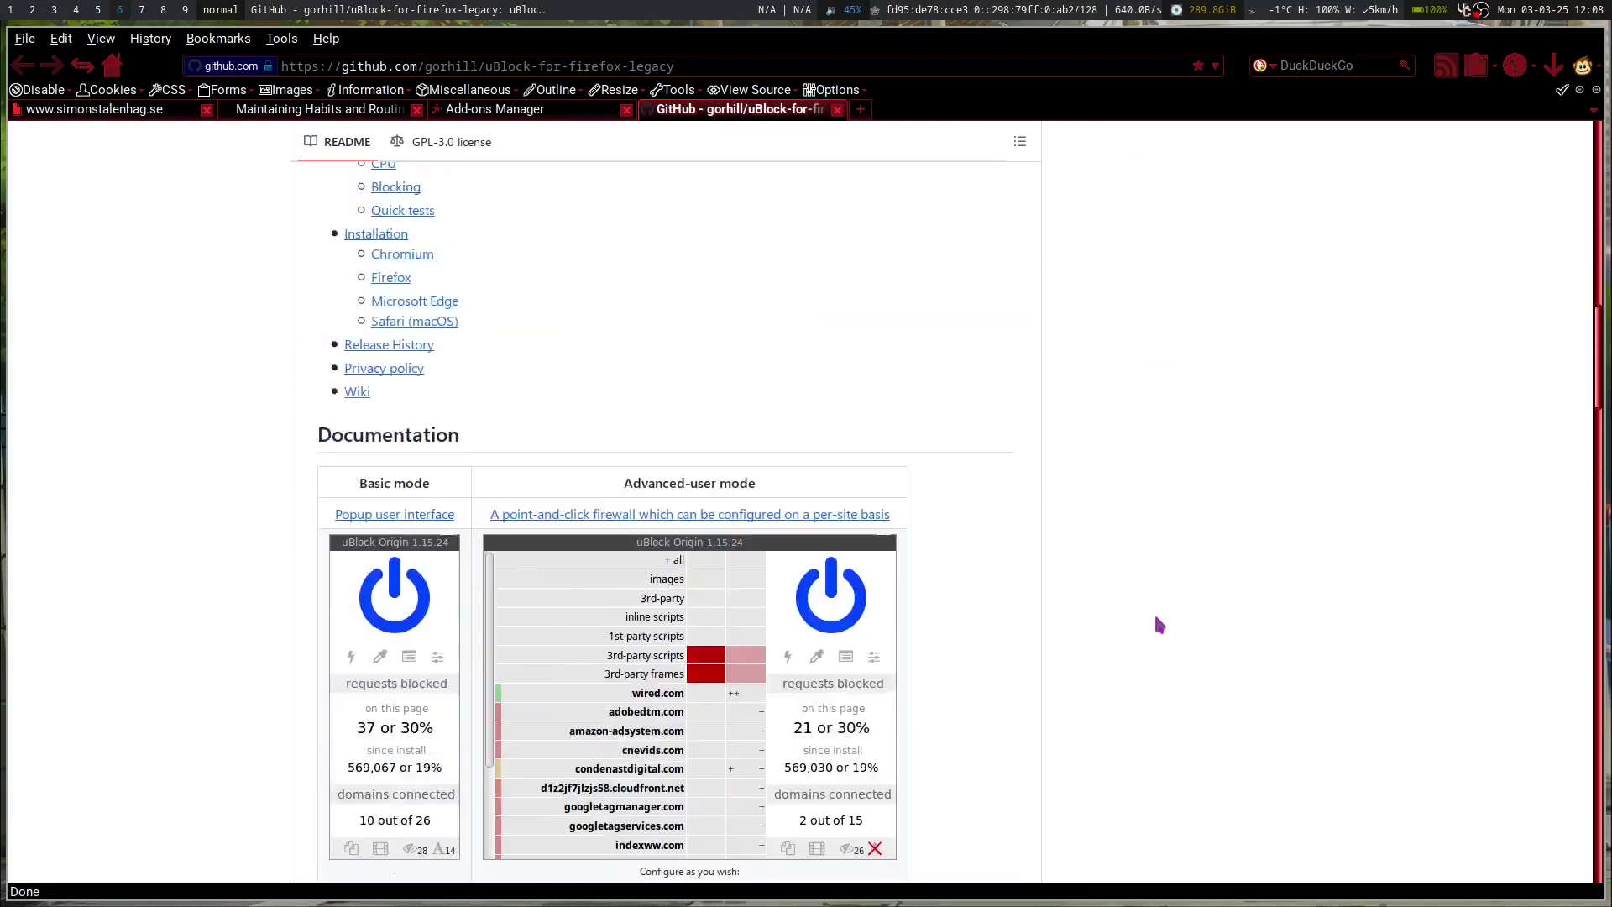